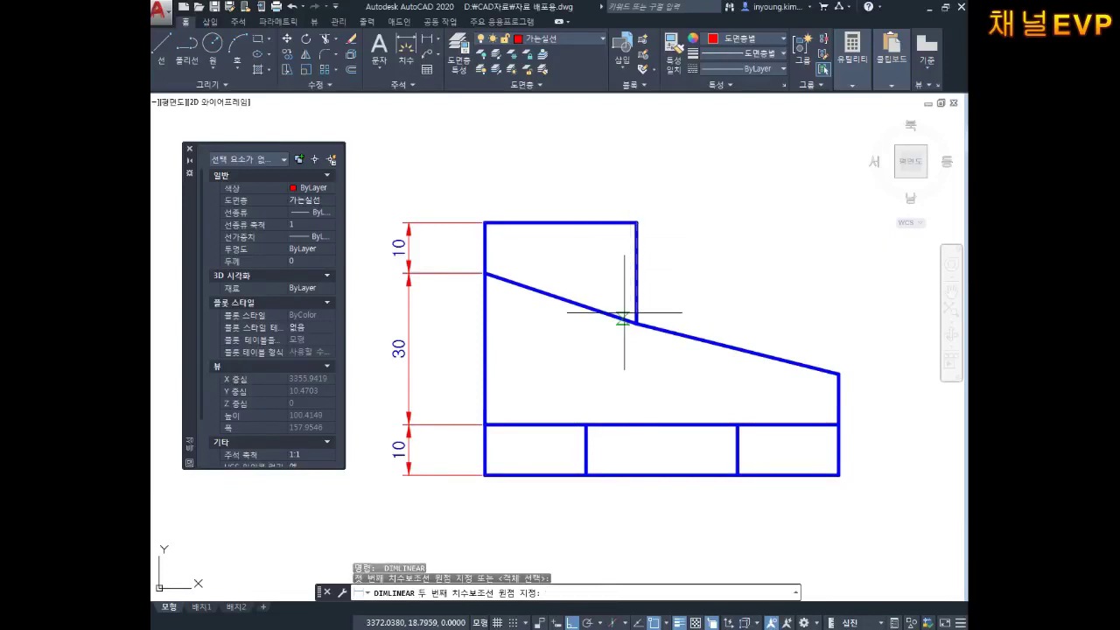
- Dimension the front view with a vertical 20 at the upper step and 30 across the top edge
left_click(636, 323)
left_click(696, 272)
key("space")
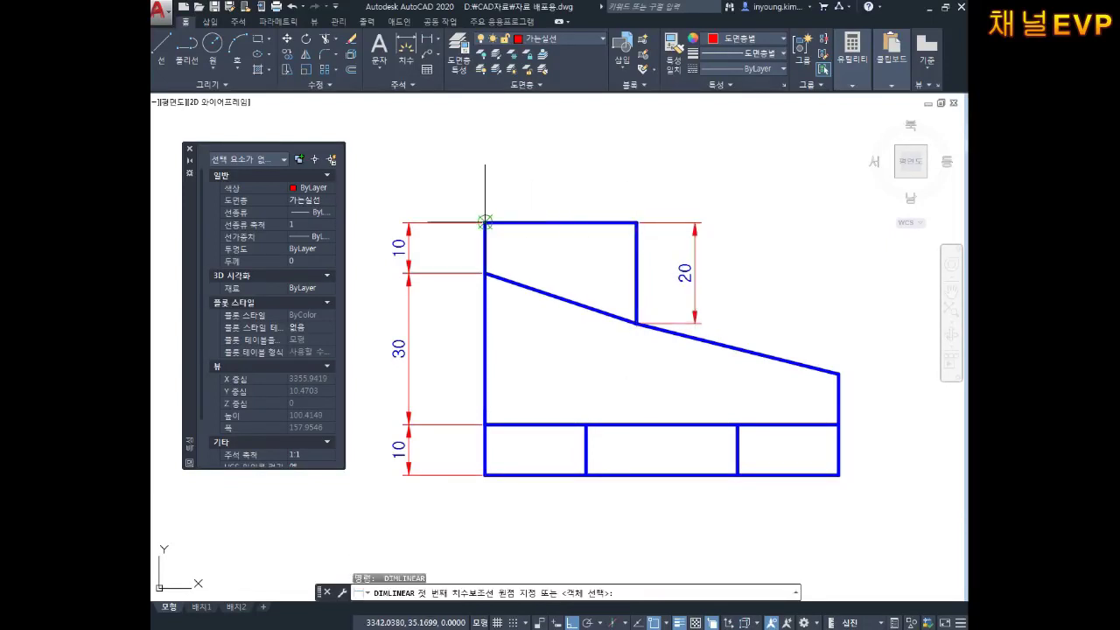
left_click(484, 222)
left_click(637, 223)
left_click(600, 182)
key("Escape")
key("Escape")
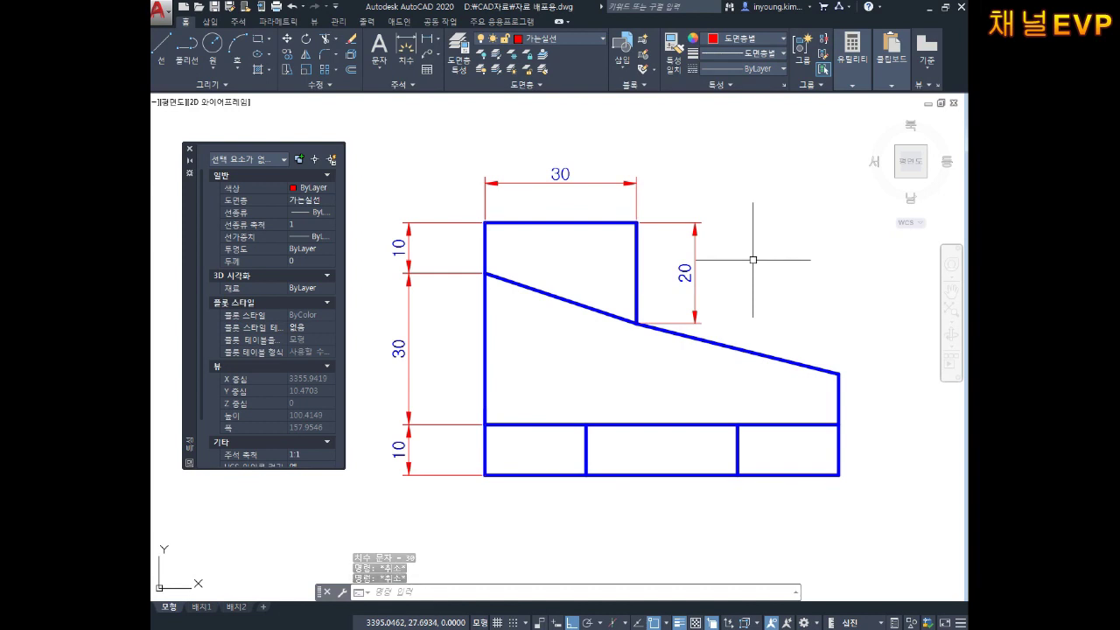
- Zoom out to show all sheet frames and loose parts of the drawing
scroll(735, 297, "down", 2)
scroll(692, 350, "down", 1)
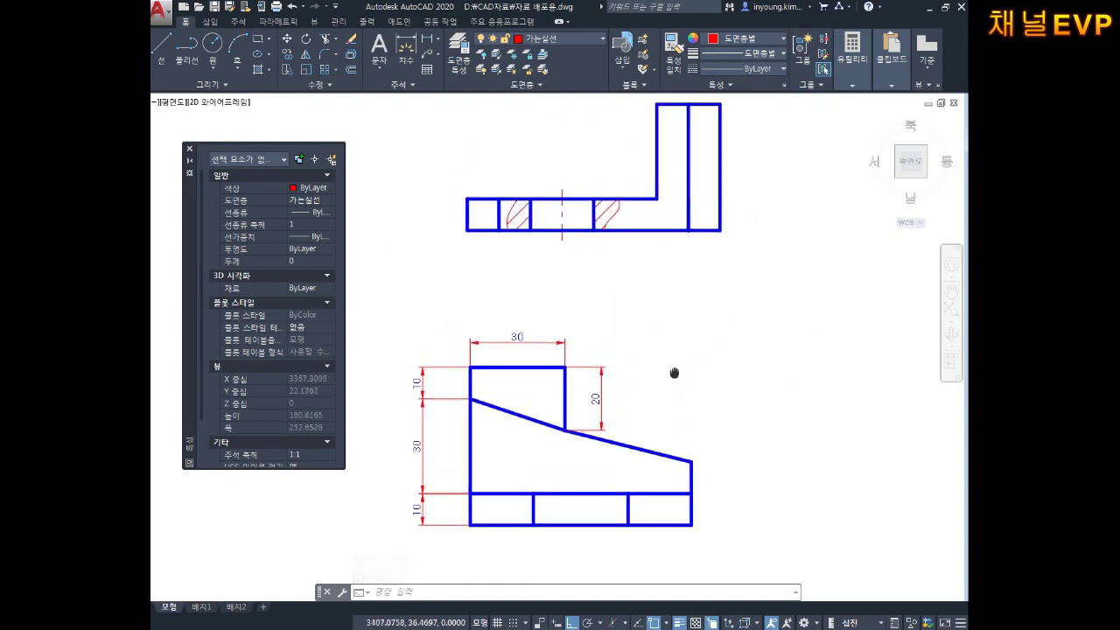
middle_click_drag(758, 338, 758, 342)
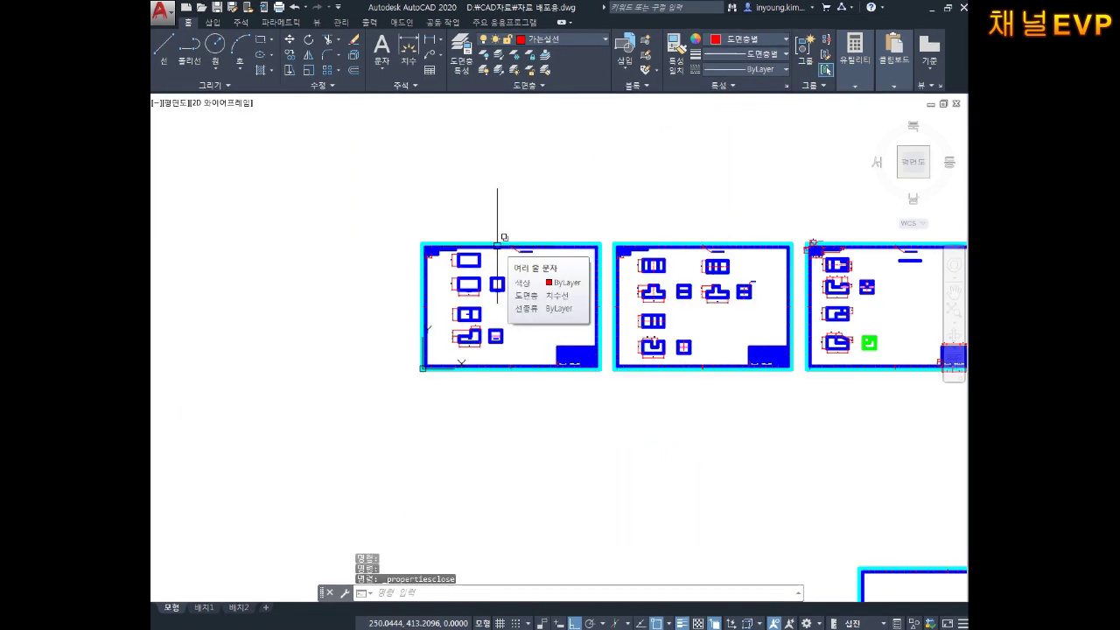
scroll(408, 252, "down", 4)
key("Escape")
key("Escape")
key("Escape")
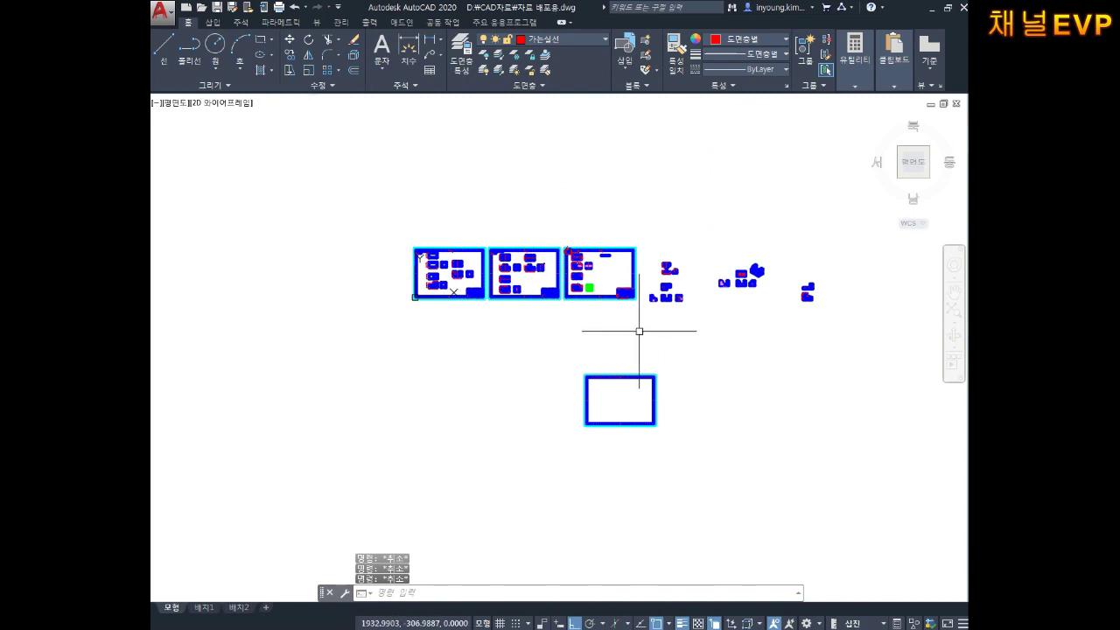
scroll(643, 302, "up", 2)
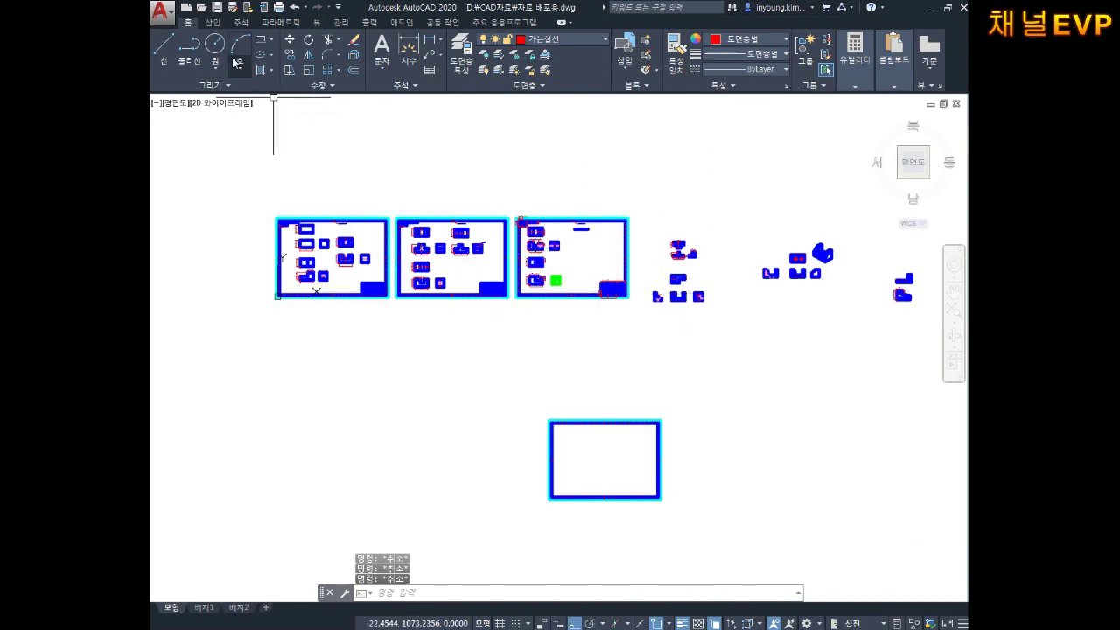
left_click(170, 14)
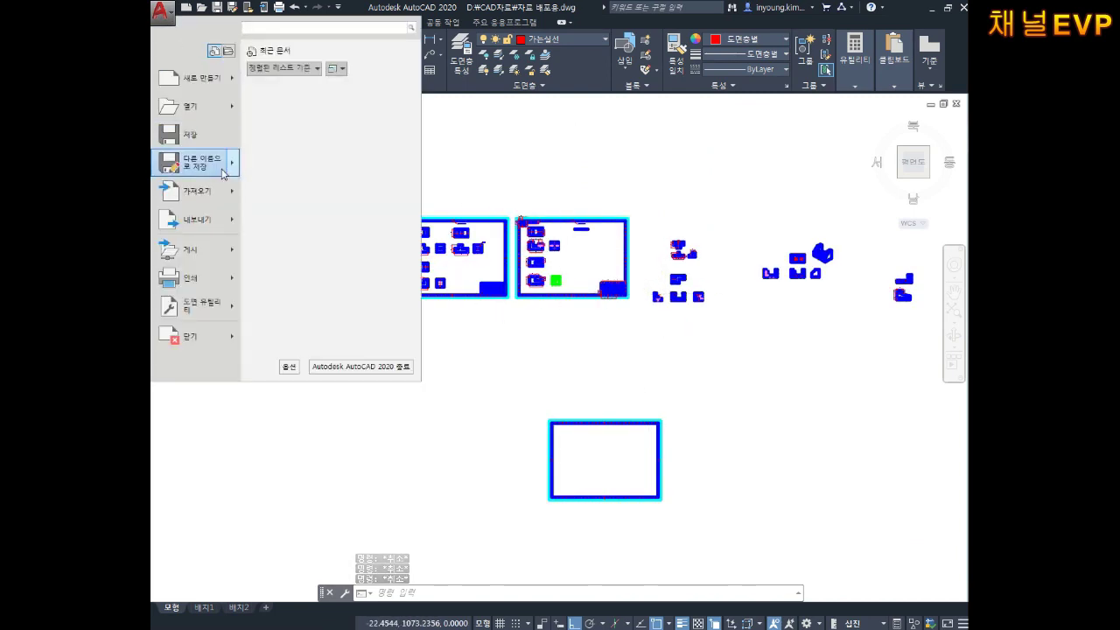
- Save a copy as 2022-08-30-1.dwg in CAD자료, declining to overwrite the existing file
left_click(220, 168)
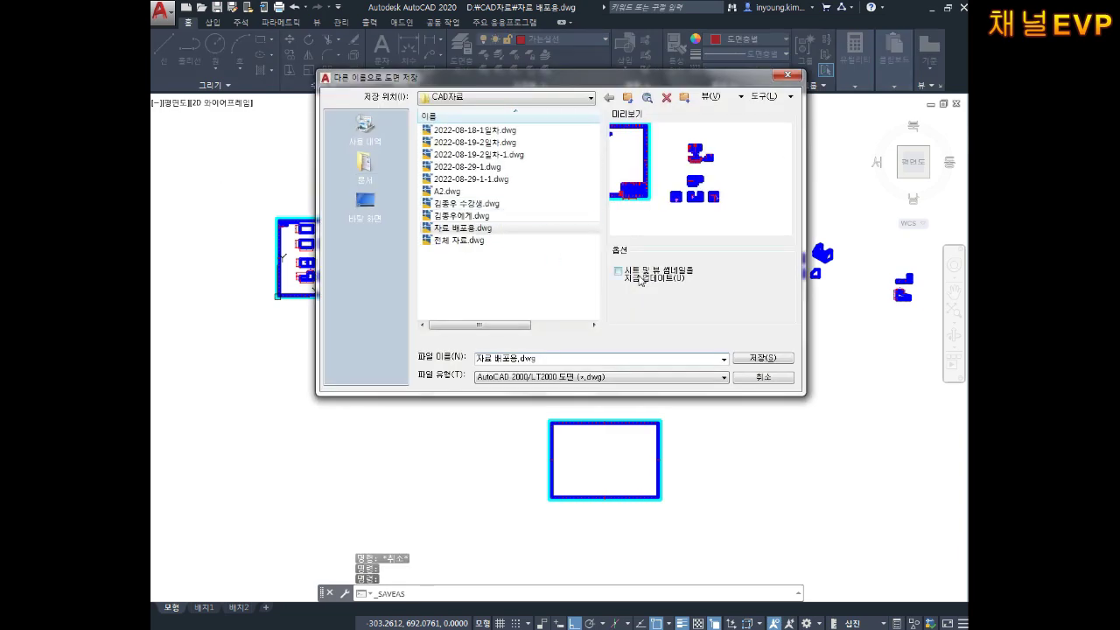
left_click(746, 357)
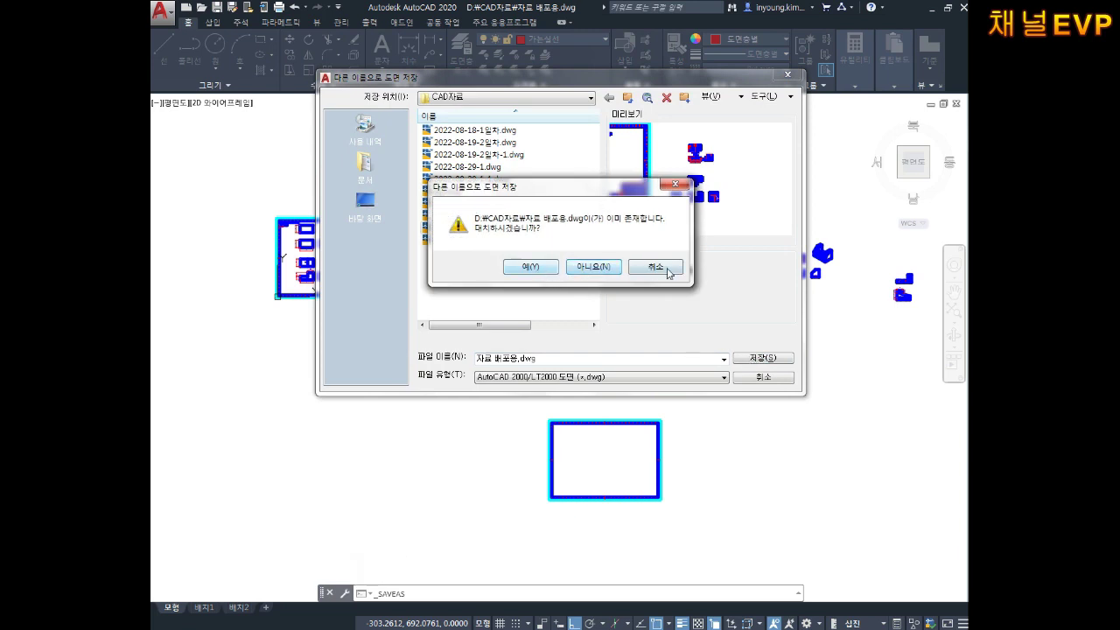
left_click(656, 267)
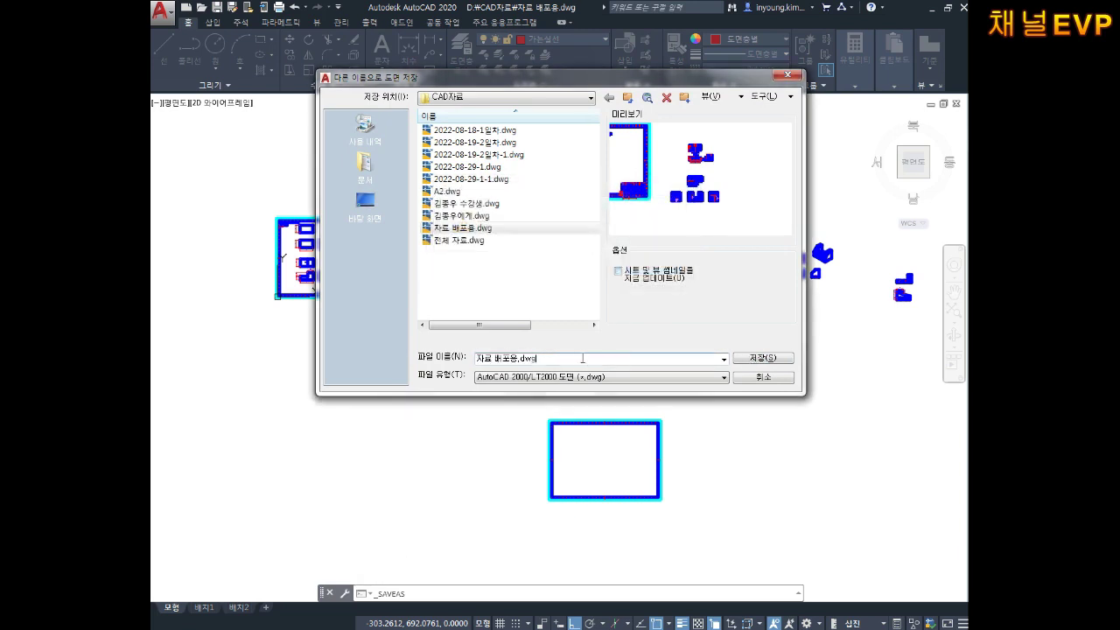
key("BackSpace")
key("BackSpace")
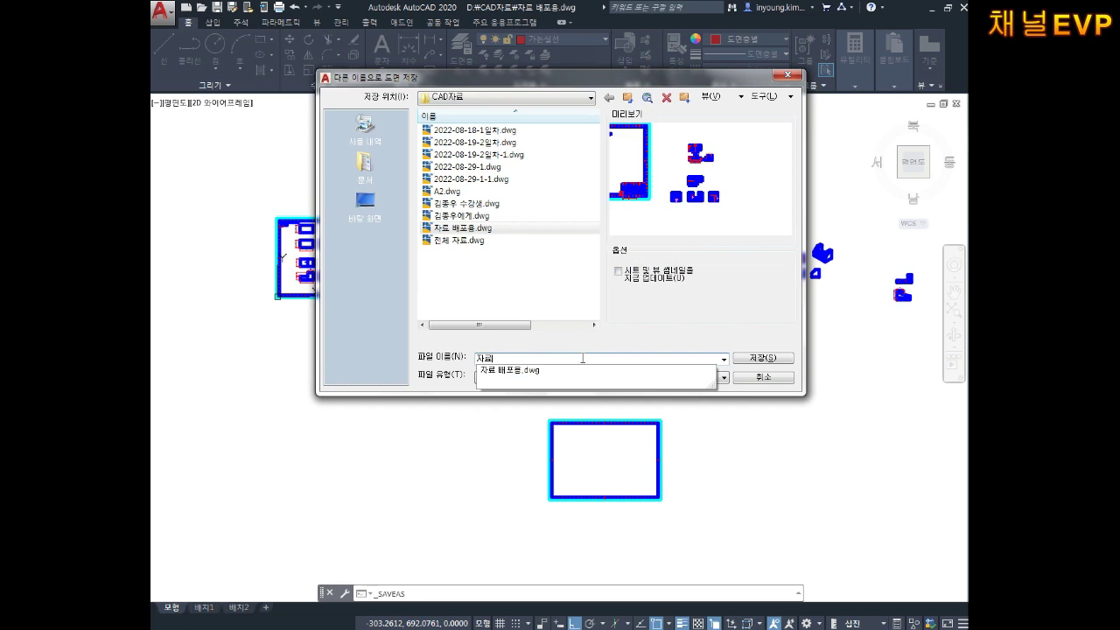
key("BackSpace")
key("BackSpace")
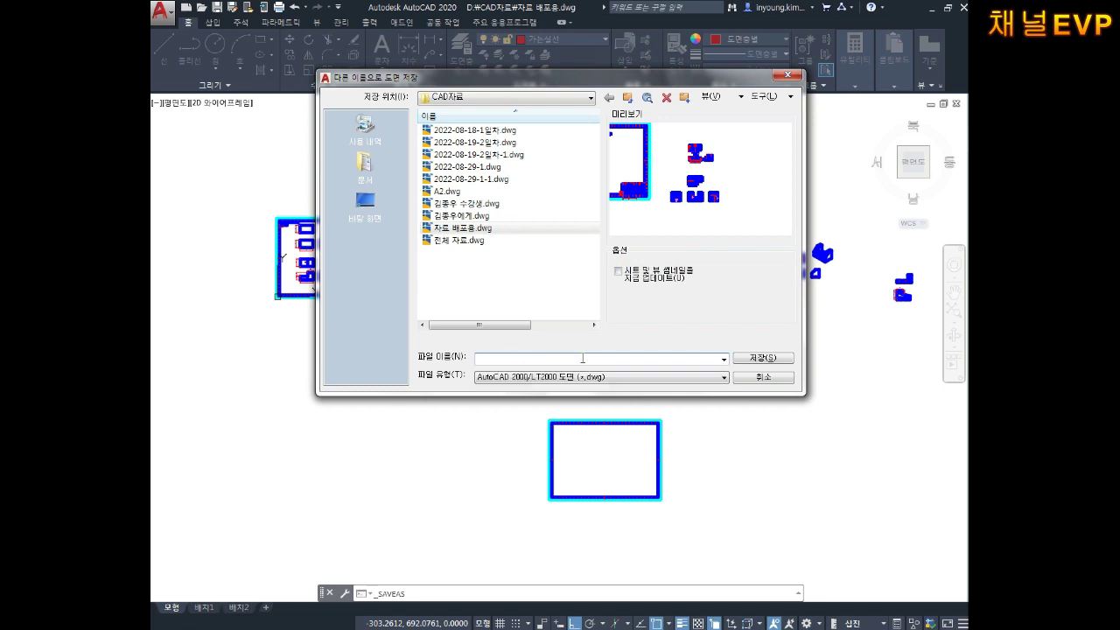
type("2-0")
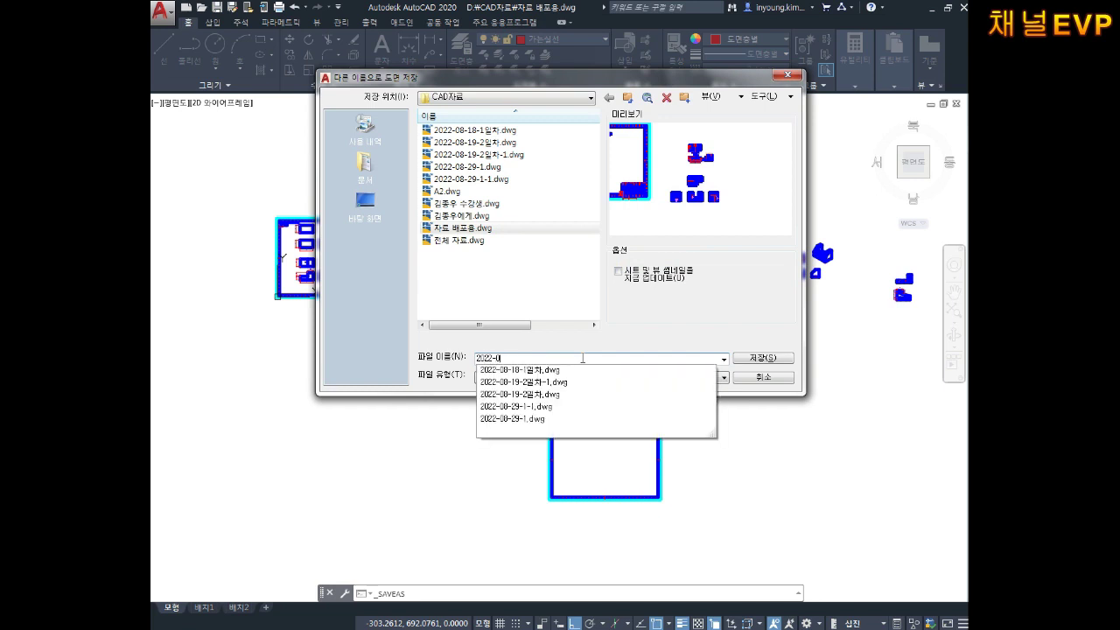
type("8-30-1")
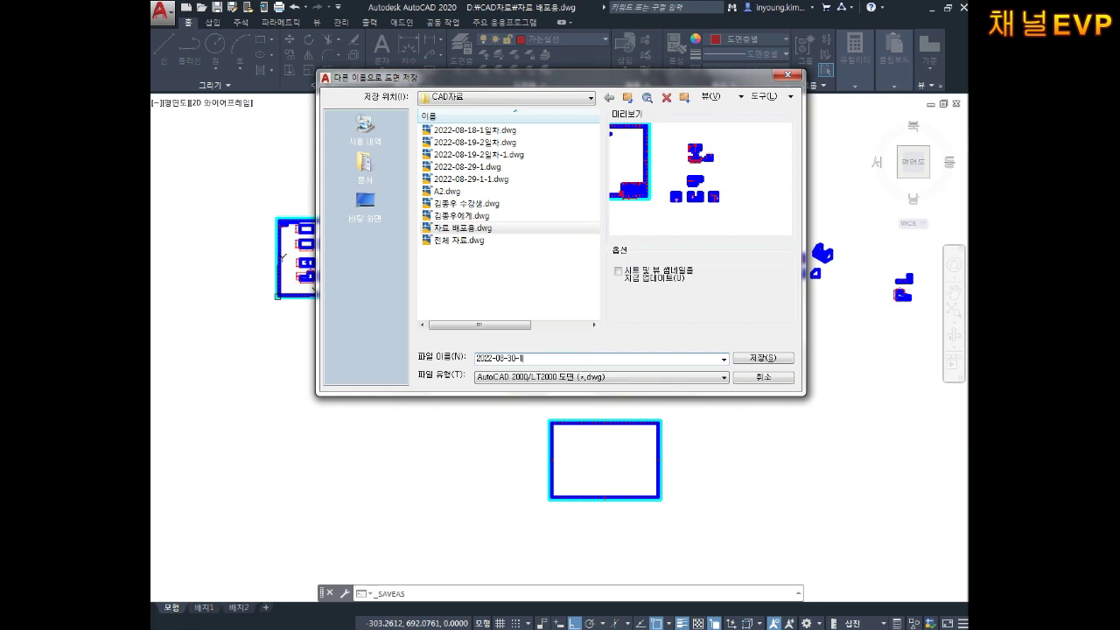
key("Return")
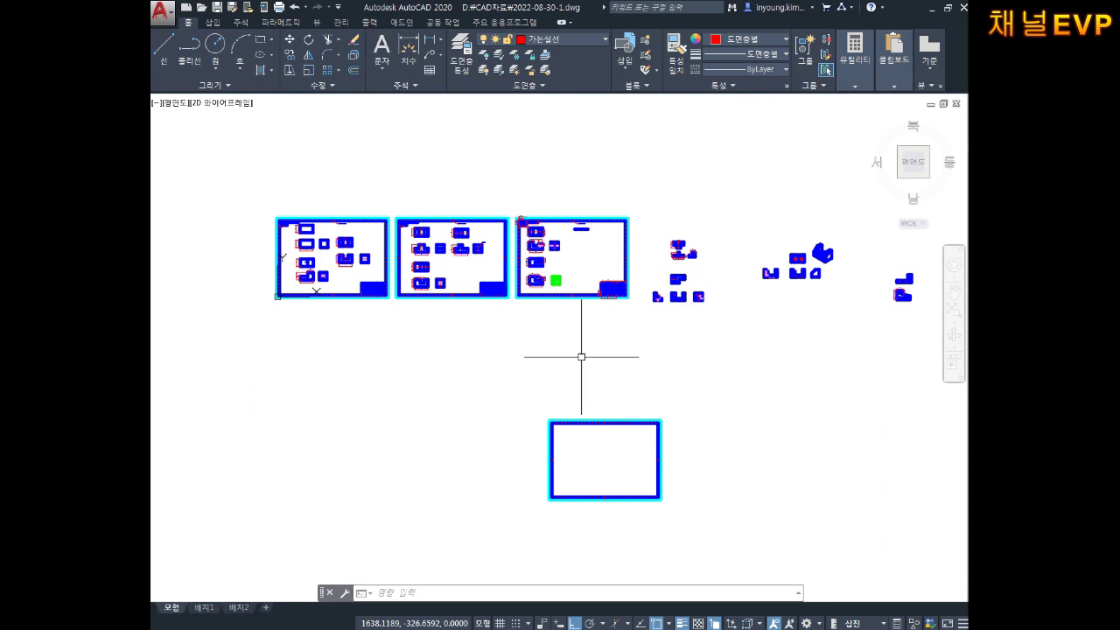
- Open the Save As dialog for the drawing, cancelling a stray screen capture
left_click(163, 14)
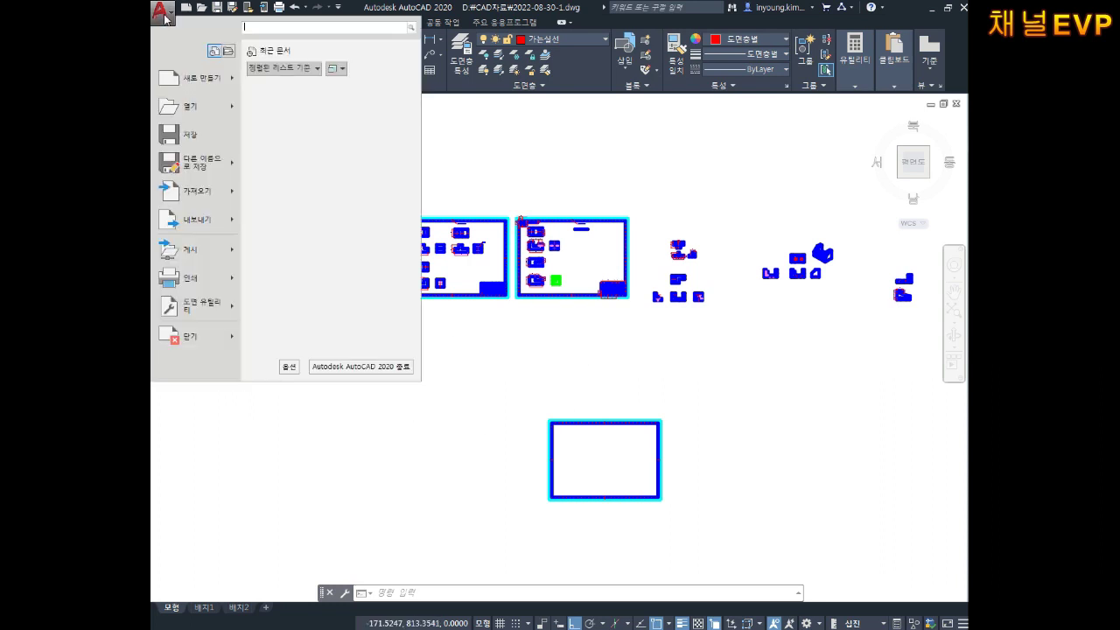
mouse_move(194, 162)
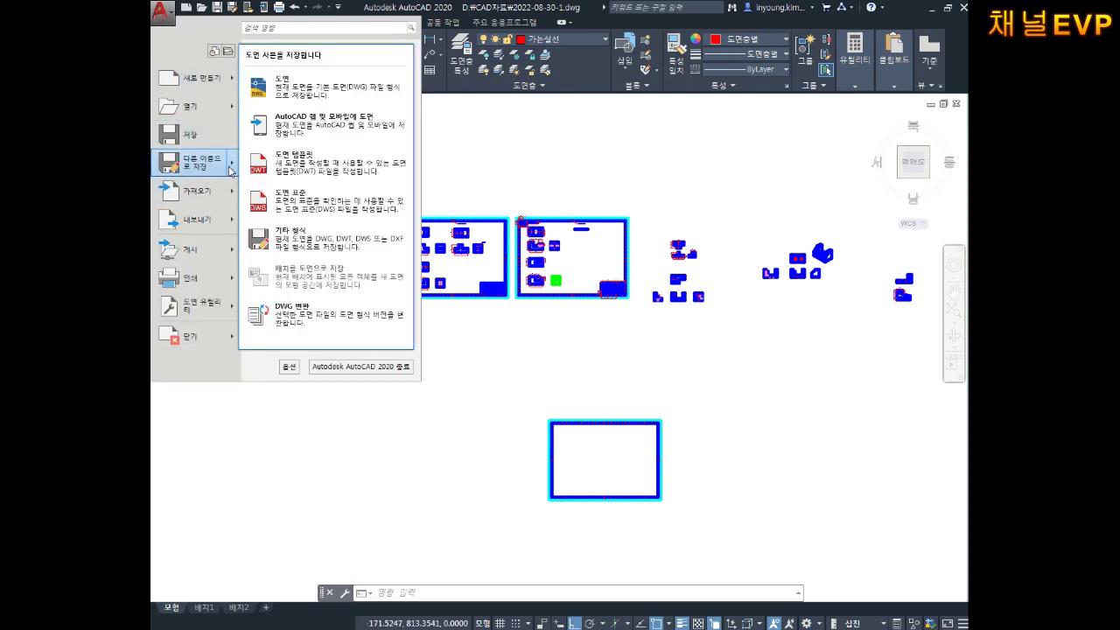
left_click(263, 88)
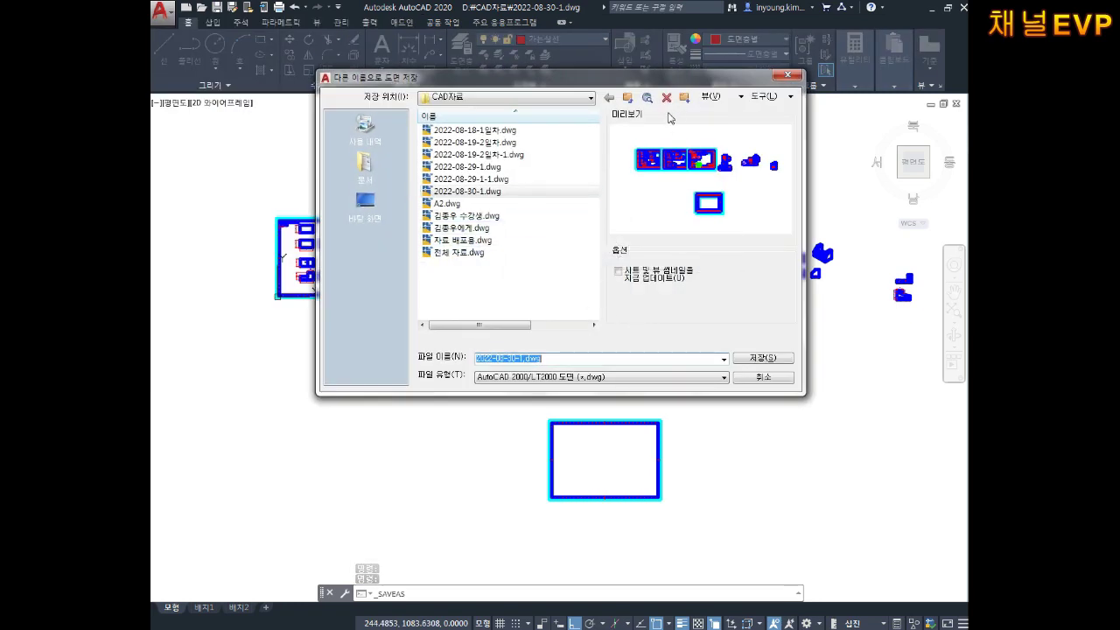
left_click(687, 102)
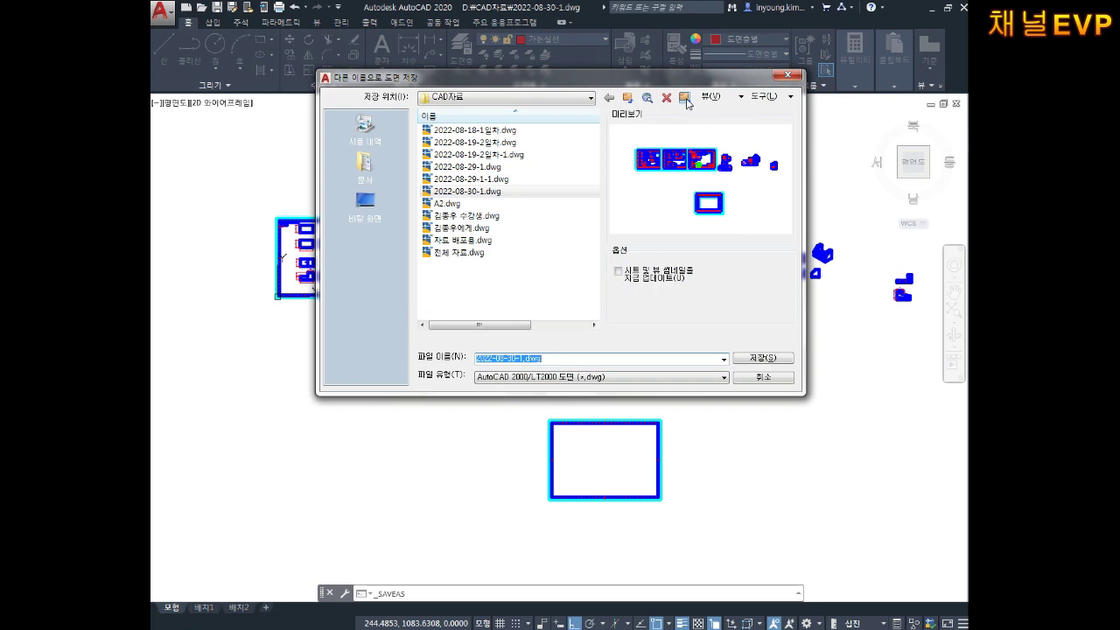
key("ctrl+shift+d")
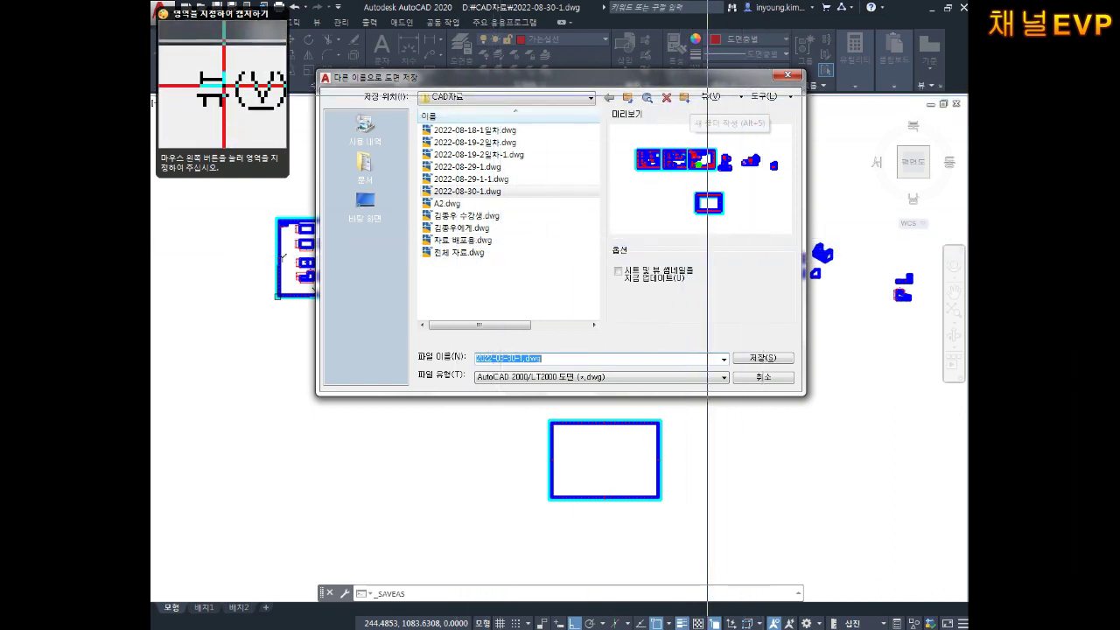
key("Escape")
- Create the folder 금형설계1 in CAD자료 and save the drawing there as 고정측설치판.dwg
left_click(685, 99)
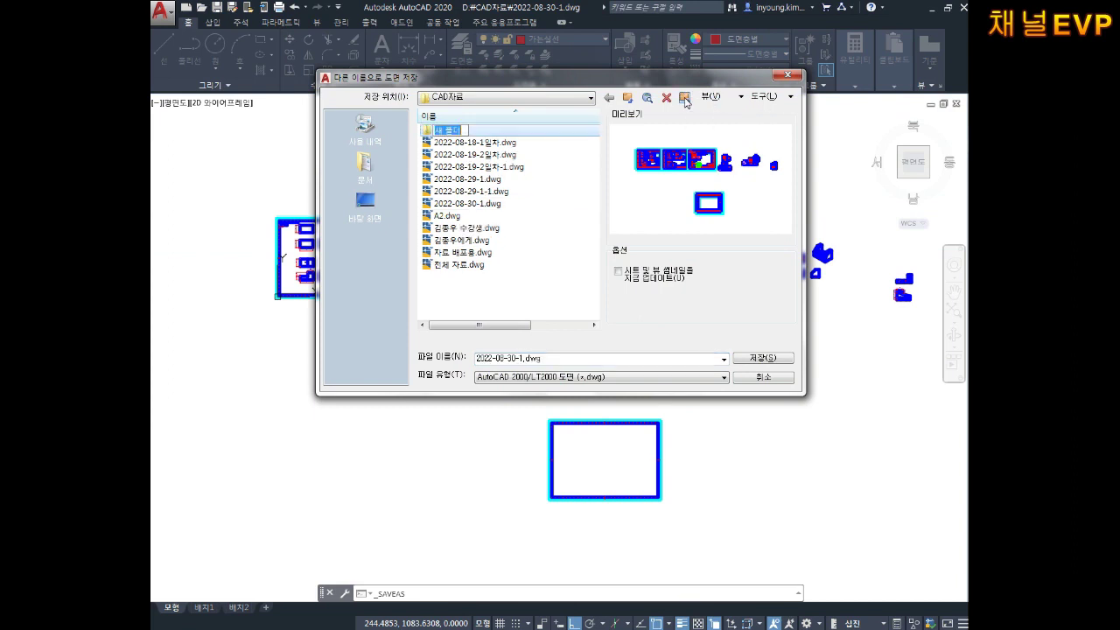
key("BackSpace")
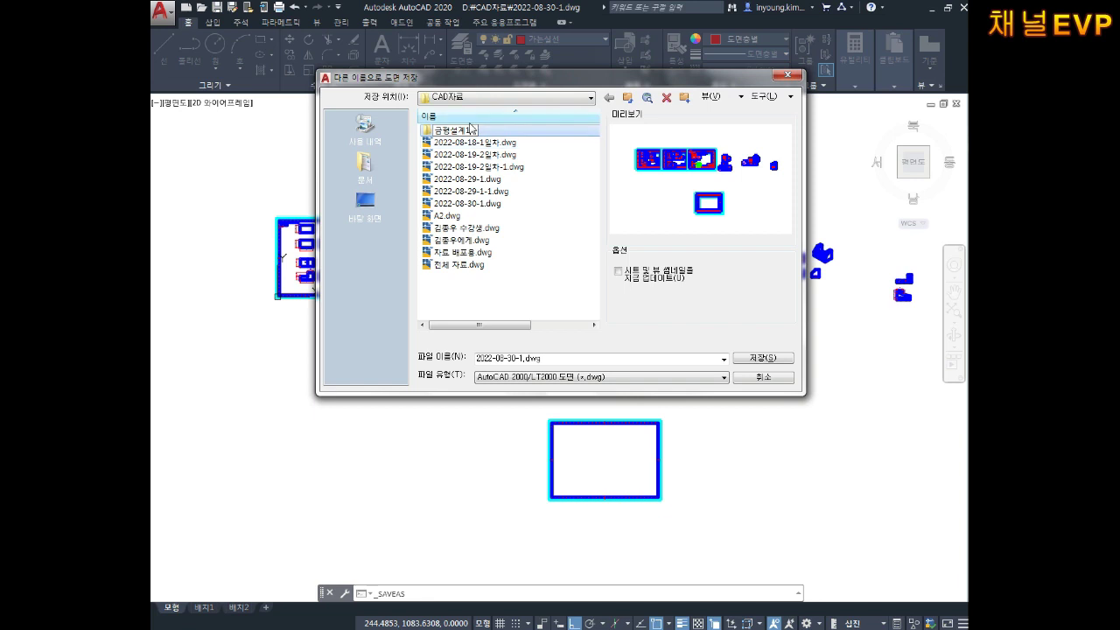
key("ctrl+shift+c")
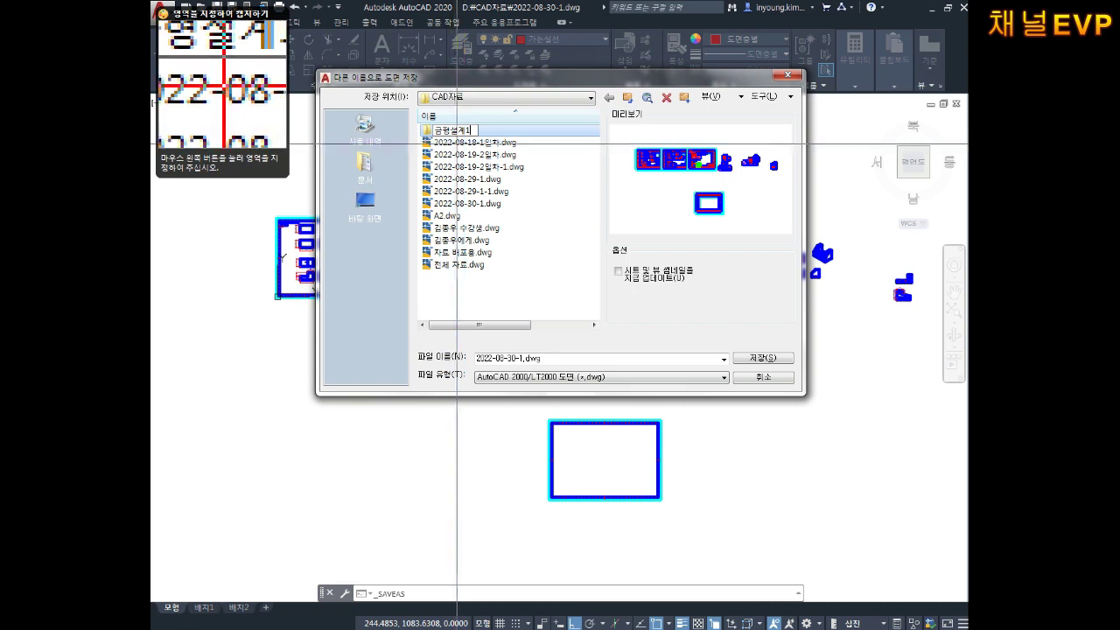
key("Escape")
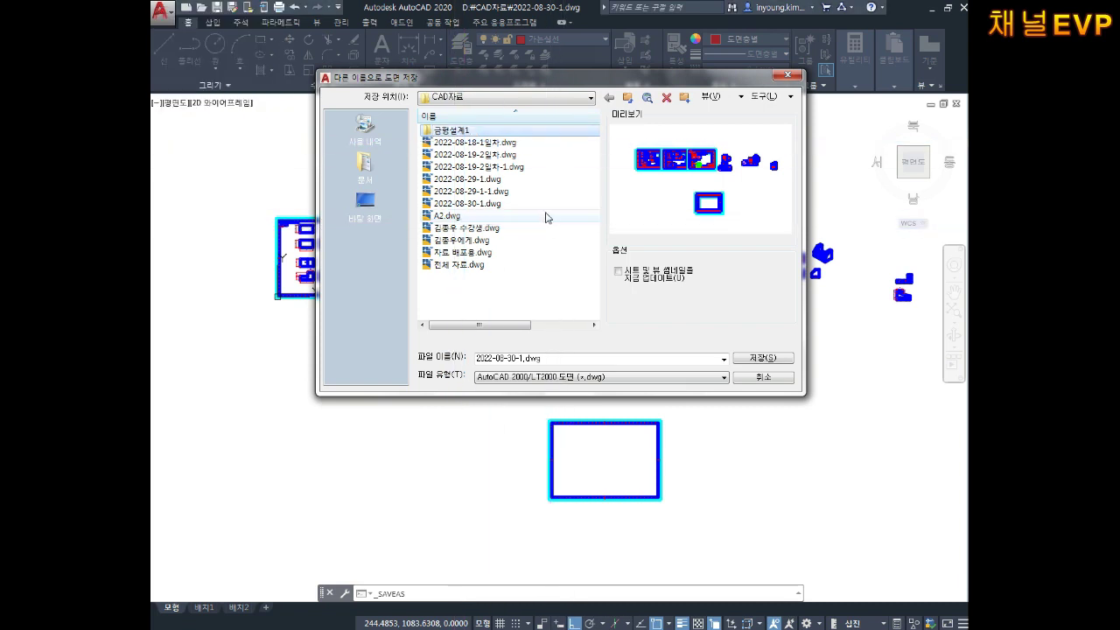
double_click(466, 136)
type("고정축설치판")
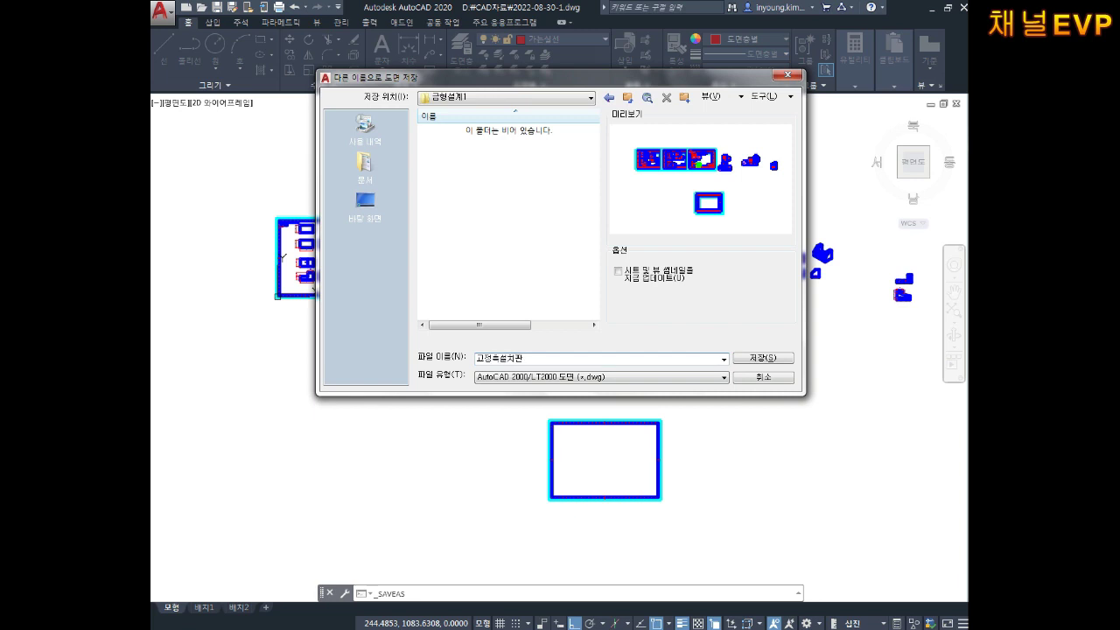
key("Return")
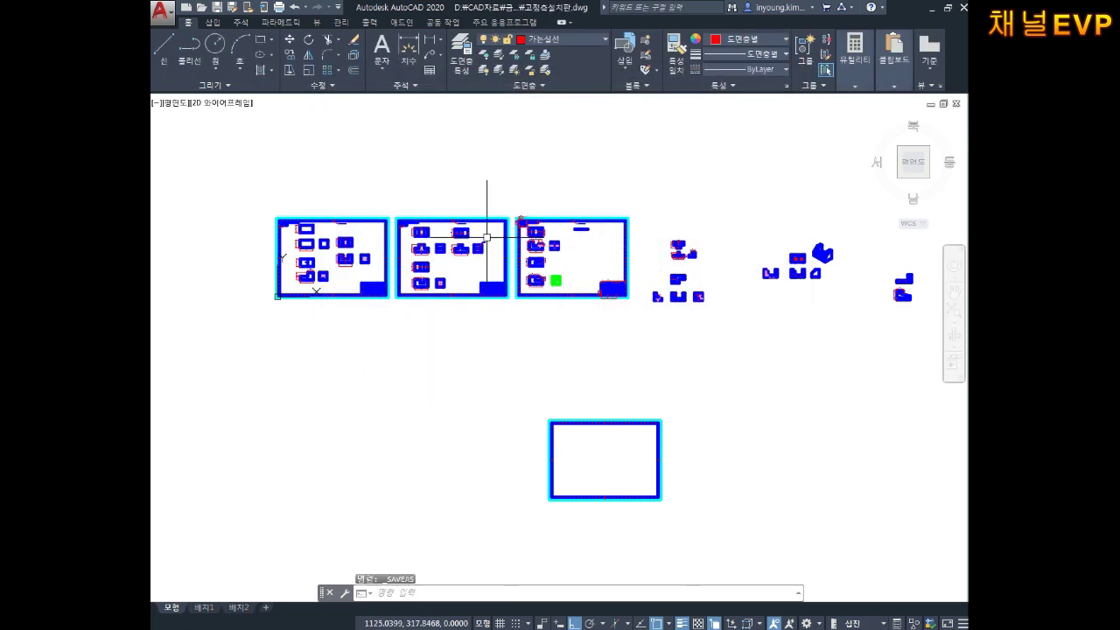
key("Escape")
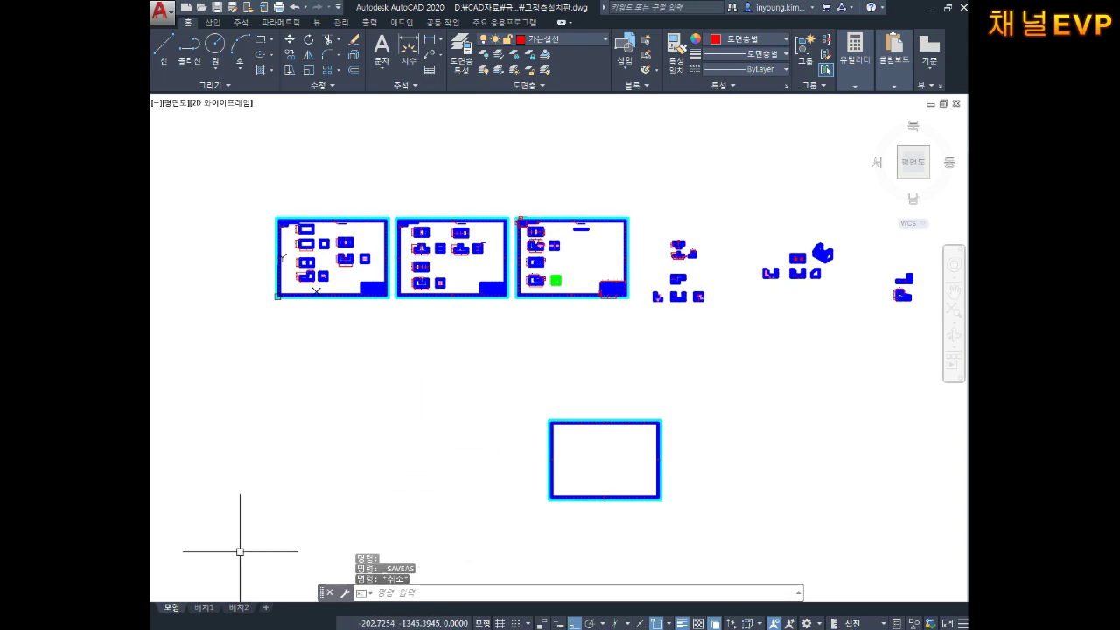
left_click(217, 626)
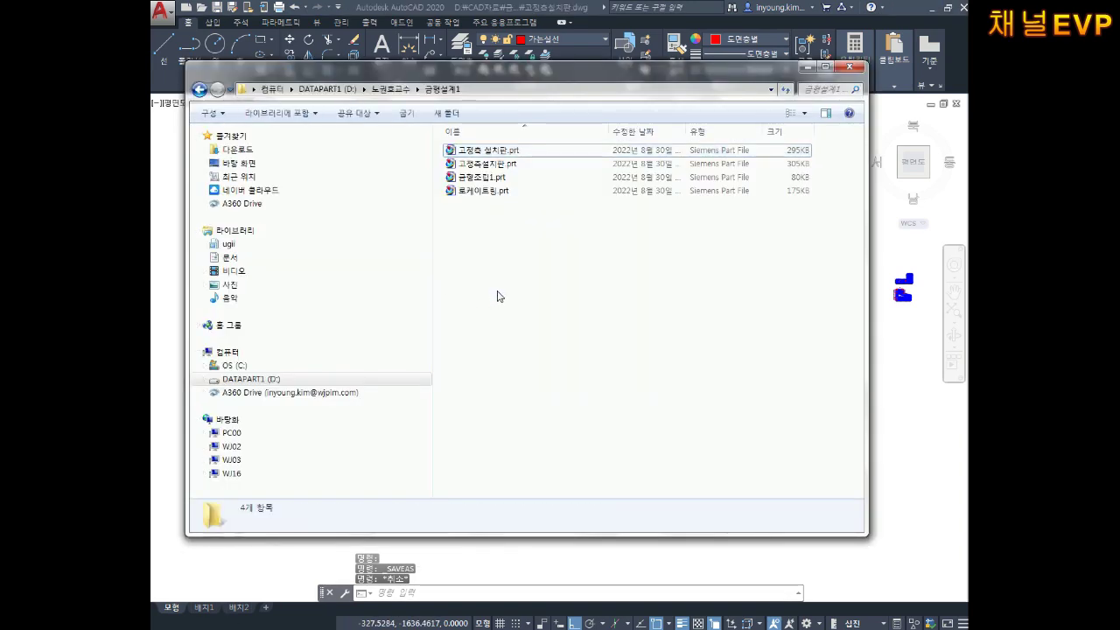
- Browse to D:\CAD자료\금형설계1 to confirm 고정측설치판.dwg (412KB) is there, then close Explorer
key("BackSpace")
key("BackSpace")
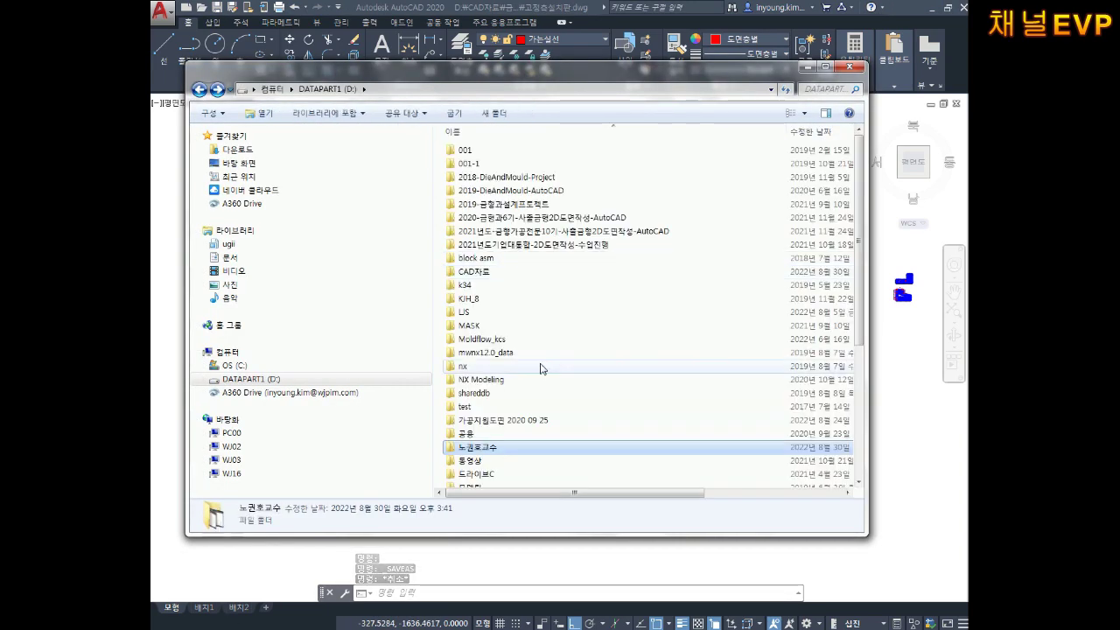
scroll(540, 368, "down", 1)
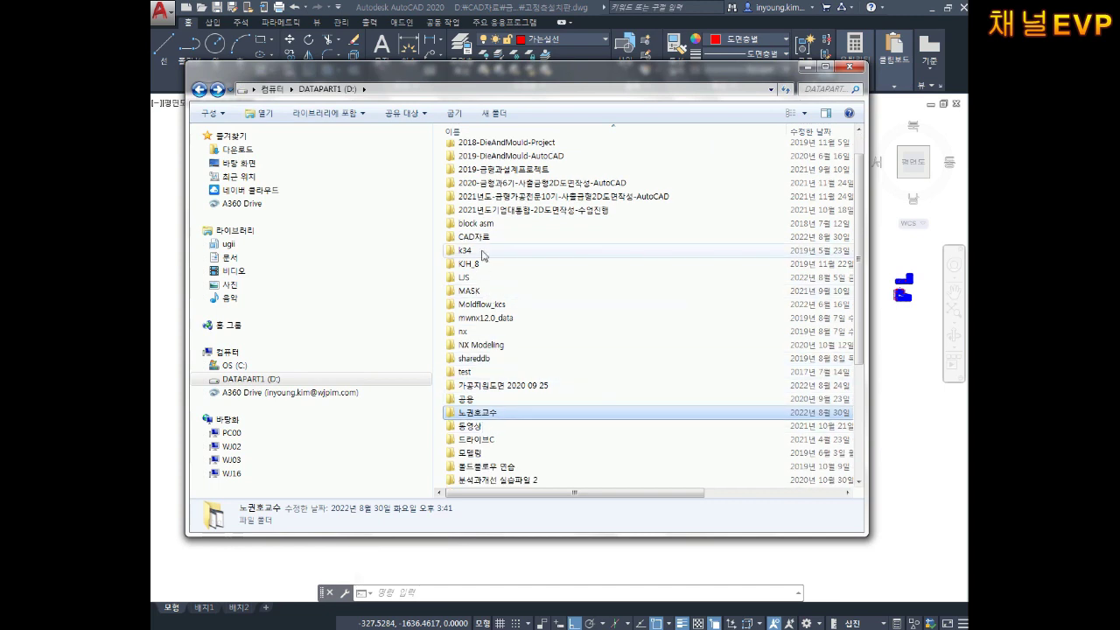
double_click(475, 236)
double_click(480, 151)
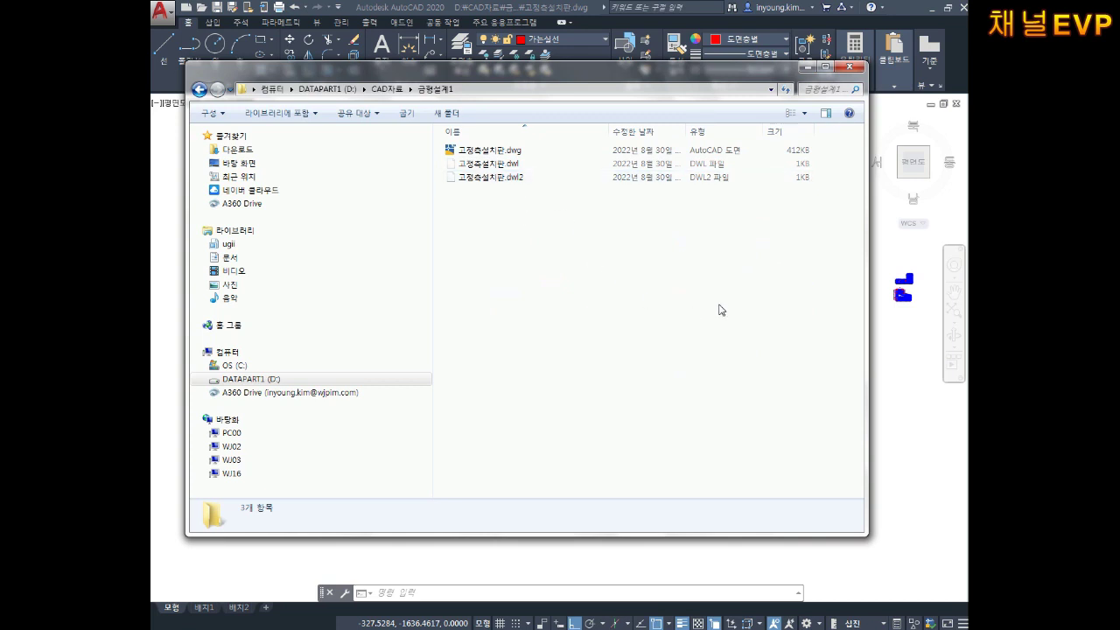
left_click(931, 461)
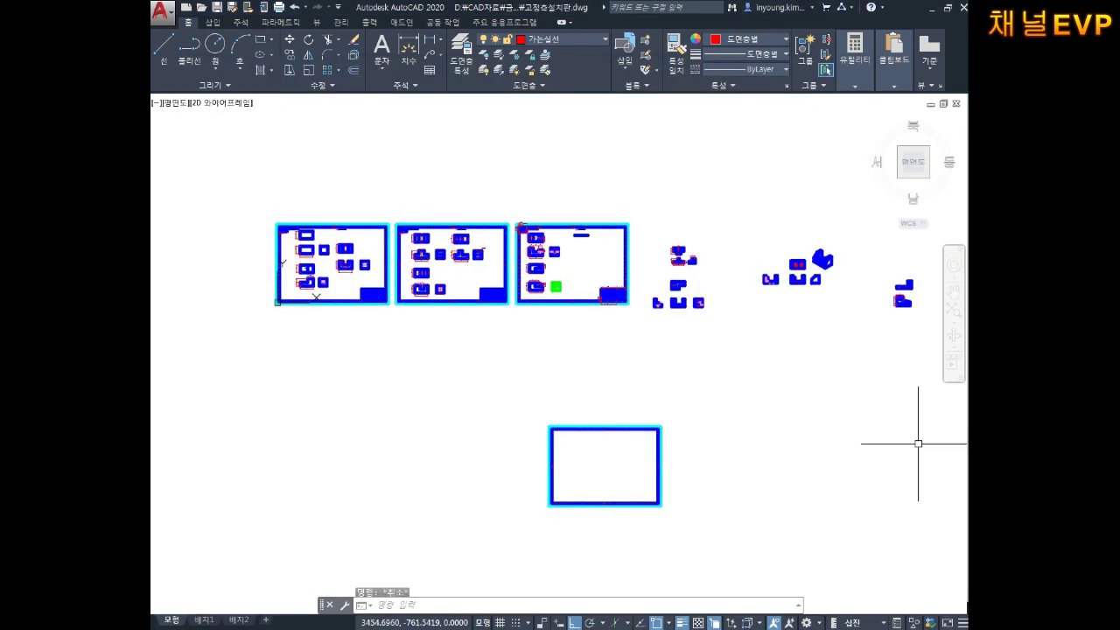
- Erase the extra plans surrounding the kept sheet frame
scroll(919, 446, "down", 2)
left_click(840, 264)
left_click(633, 401)
key("Delete")
left_click(685, 393)
left_click(469, 530)
key("Delete")
scroll(610, 366, "up", 2)
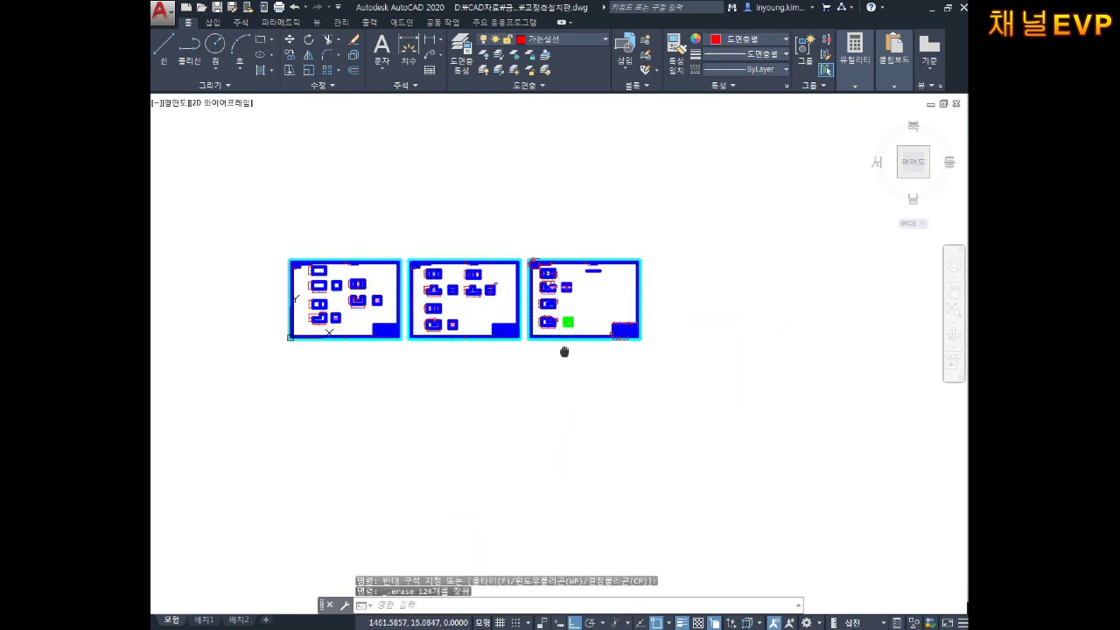
left_click(721, 231)
left_click(393, 441)
key("Delete")
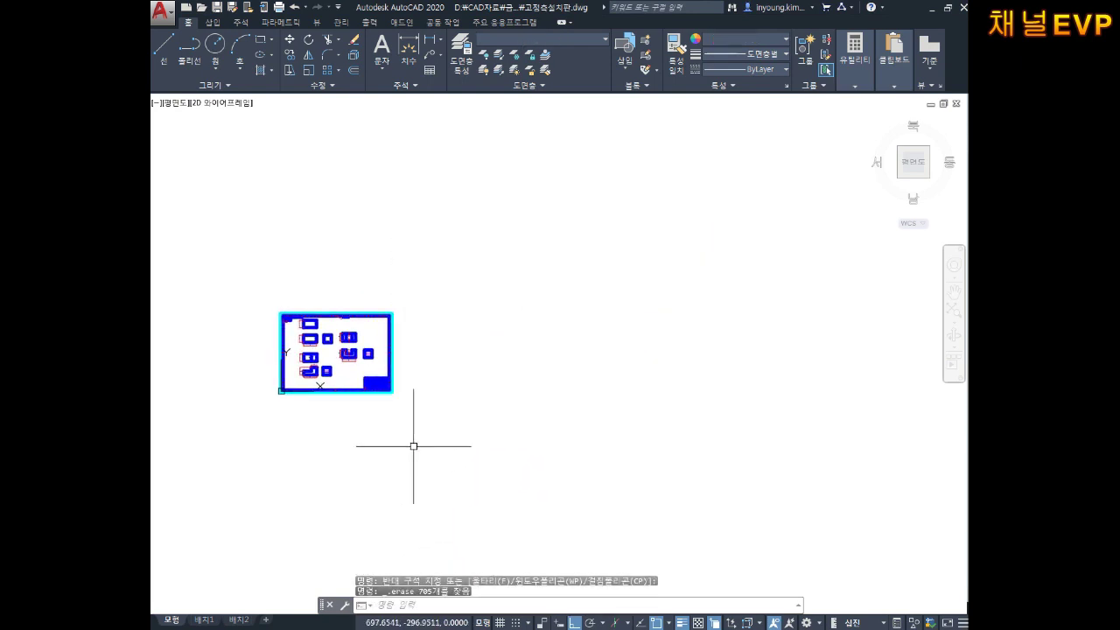
scroll(414, 446, "down", 1)
scroll(450, 295, "up", 3)
middle_click_drag(556, 374, 556, 353)
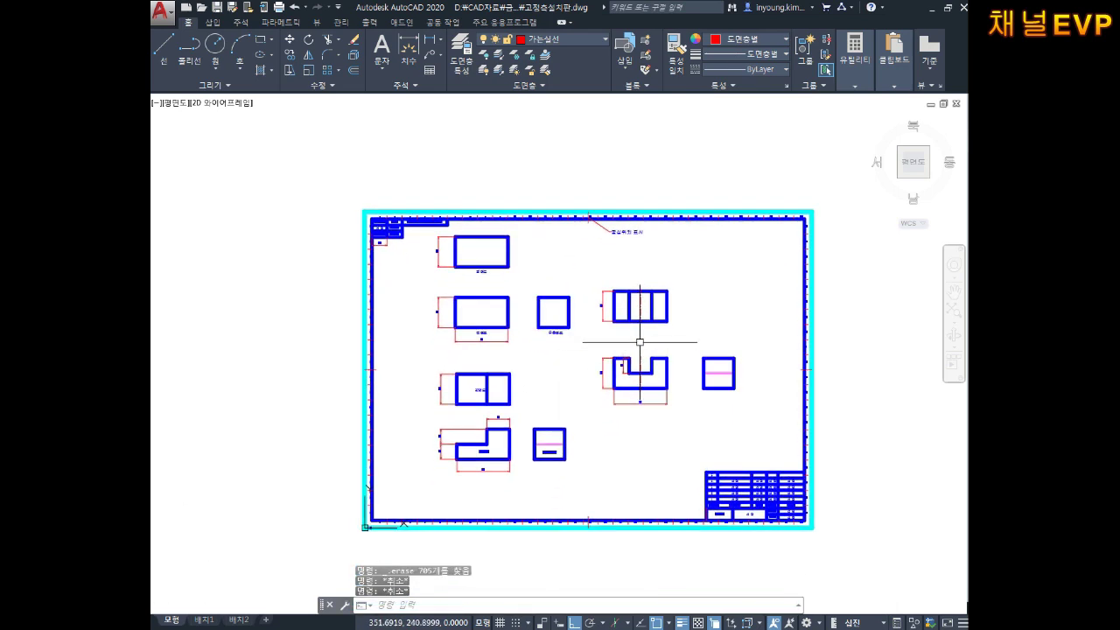
- Erase the part views, stray line and small leftover objects inside the frame
left_click(728, 256)
left_click(457, 440)
key("Delete")
middle_click_drag(560, 393, 537, 448)
left_click(555, 437)
left_click(429, 525)
key("Delete")
left_click(710, 430)
key("Delete")
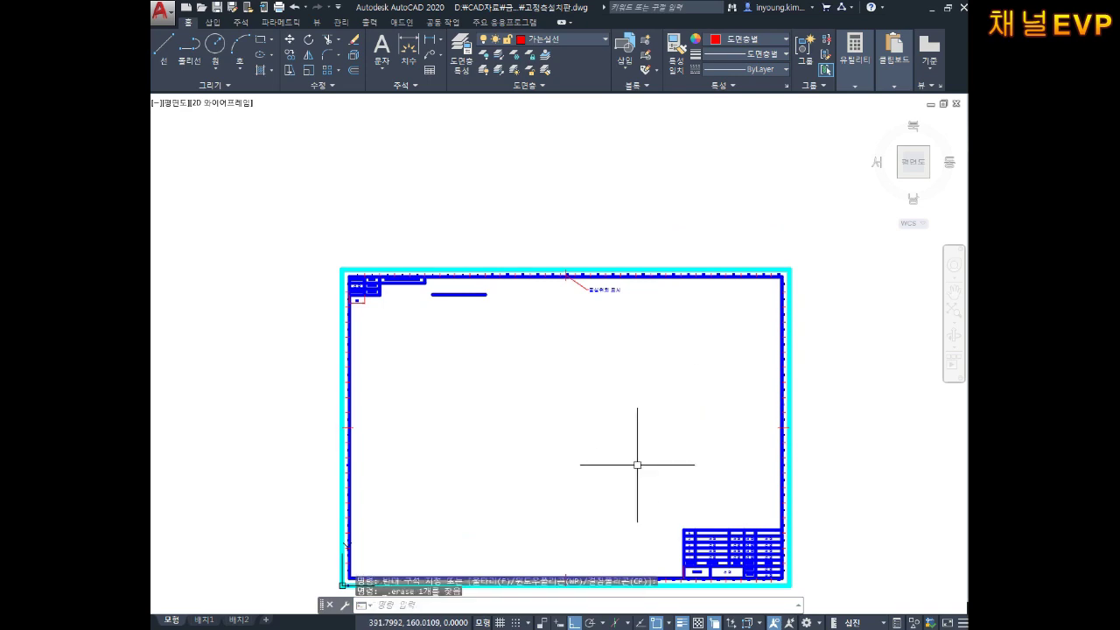
middle_click_drag(600, 350, 622, 390)
scroll(622, 390, "up", 2)
left_click(682, 308)
left_click(445, 323)
key("Delete")
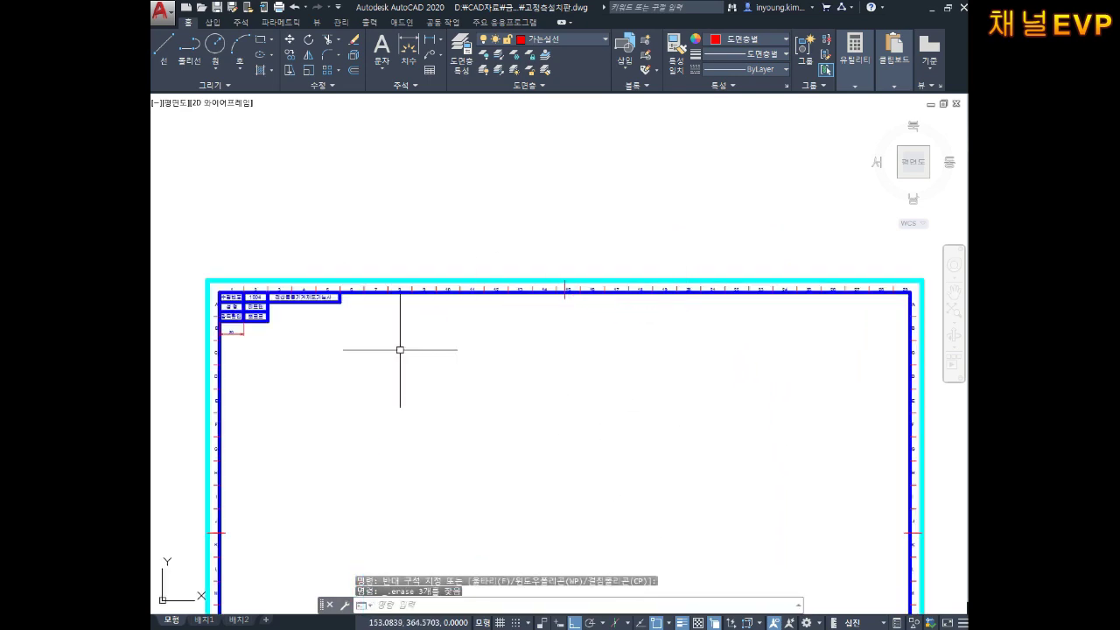
scroll(387, 345, "up", 2)
scroll(445, 331, "up", 2)
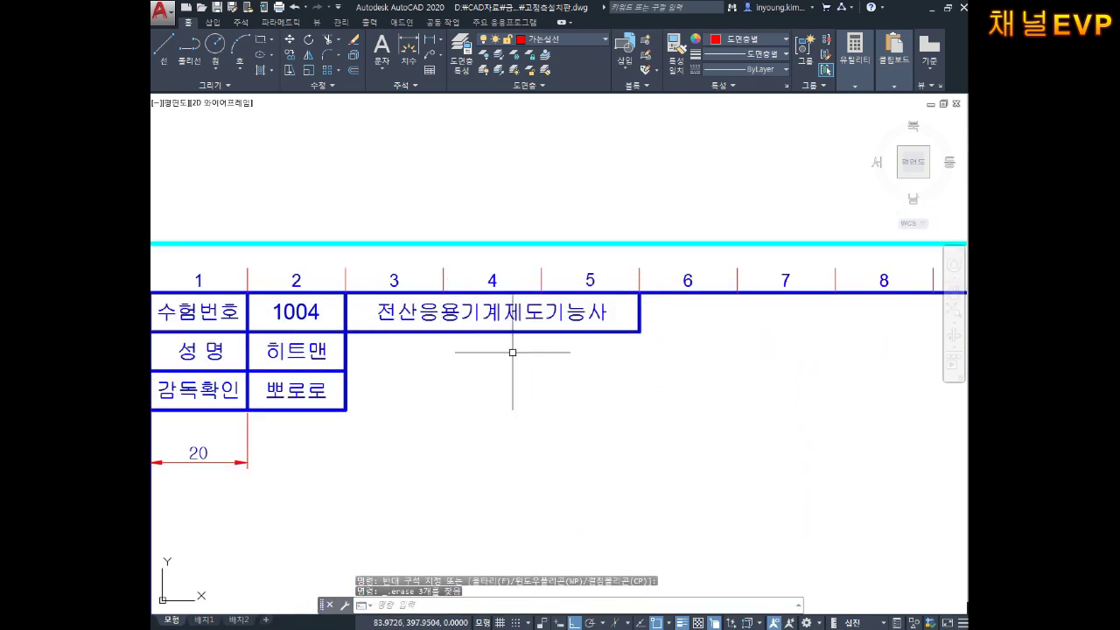
- Erase the top-left exam info table, its title text, exam number and 수험번호 label
middle_click_drag(513, 352, 615, 356)
left_click(796, 332)
left_click(376, 428)
key("Delete")
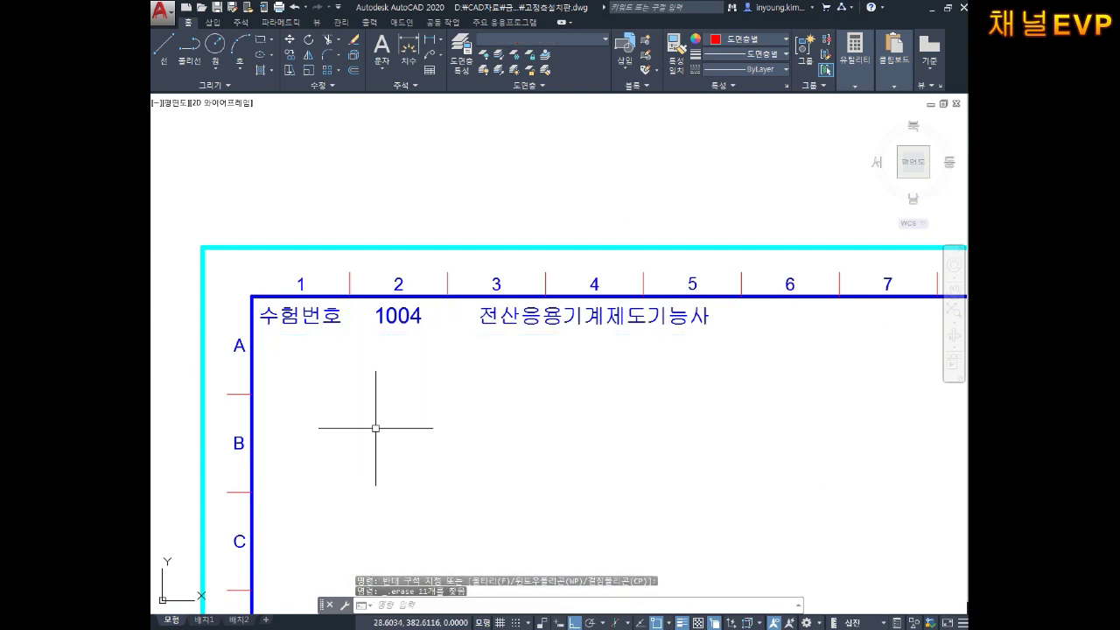
left_click(774, 333)
left_click(298, 330)
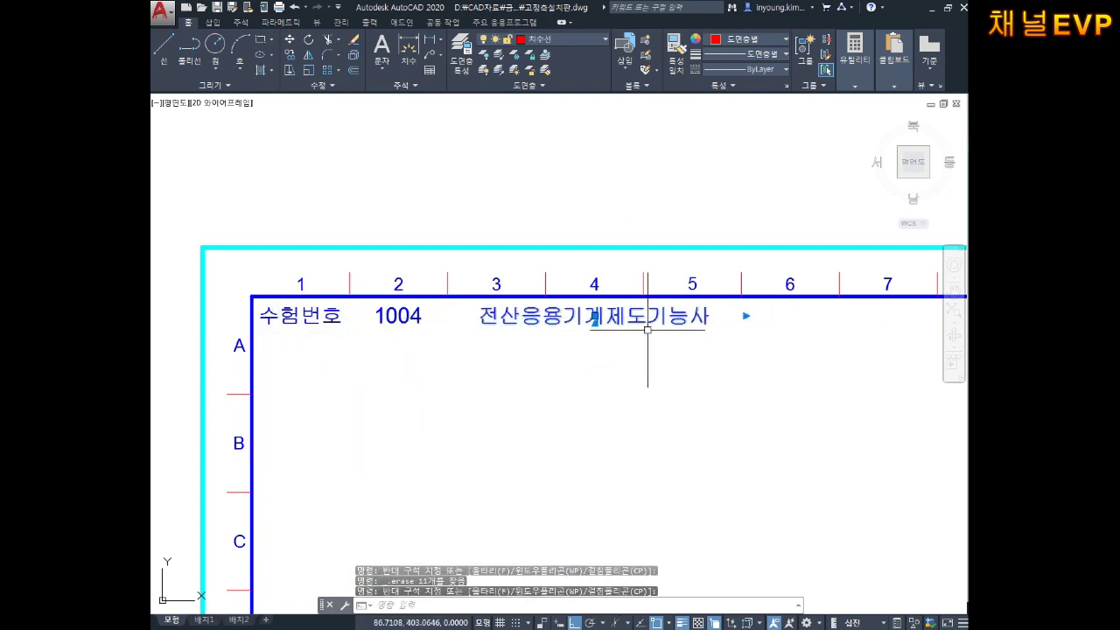
key("Delete")
left_click(376, 315)
key("Delete")
left_click(335, 324)
key("Delete")
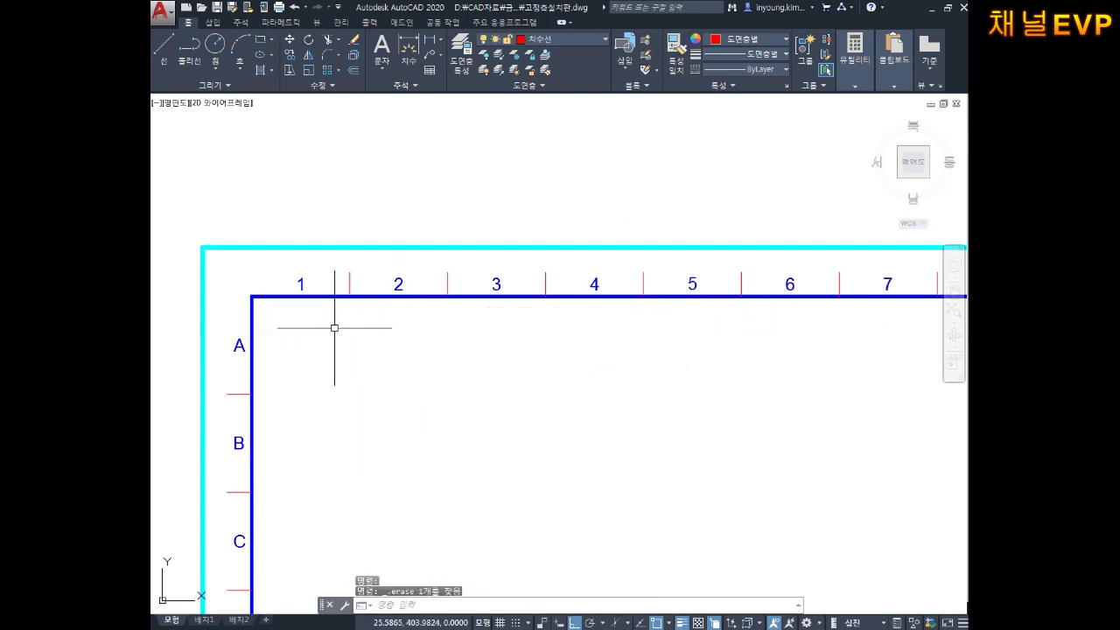
scroll(335, 328, "down", 2)
scroll(465, 428, "down", 2)
scroll(465, 265, "down", 1)
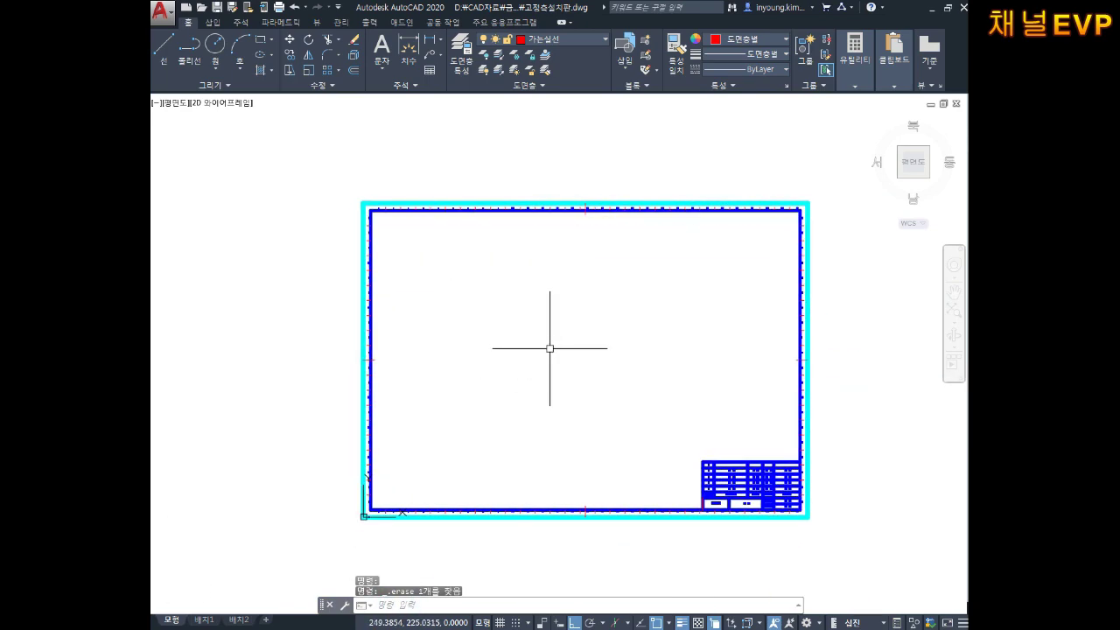
- Zoom in on the top-left corner of the empty sheet frame
scroll(550, 323, "up", 2)
middle_click_drag(565, 324, 557, 329)
scroll(525, 306, "up", 1)
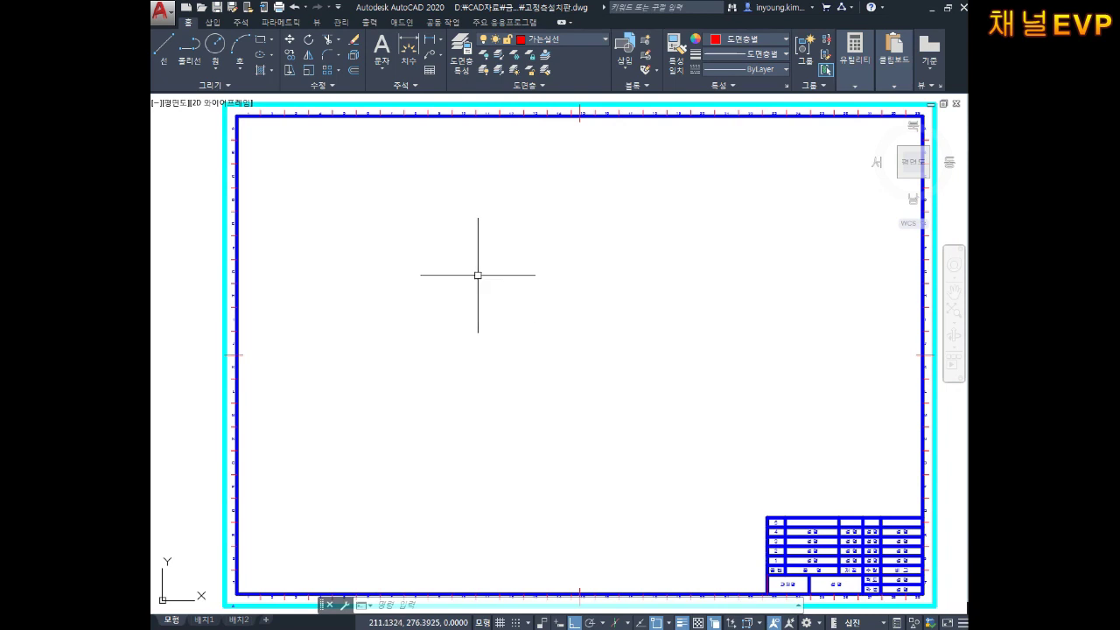
key("Escape")
scroll(438, 227, "up", 1)
scroll(408, 236, "up", 1)
scroll(385, 232, "up", 1)
middle_click_drag(375, 231, 422, 241)
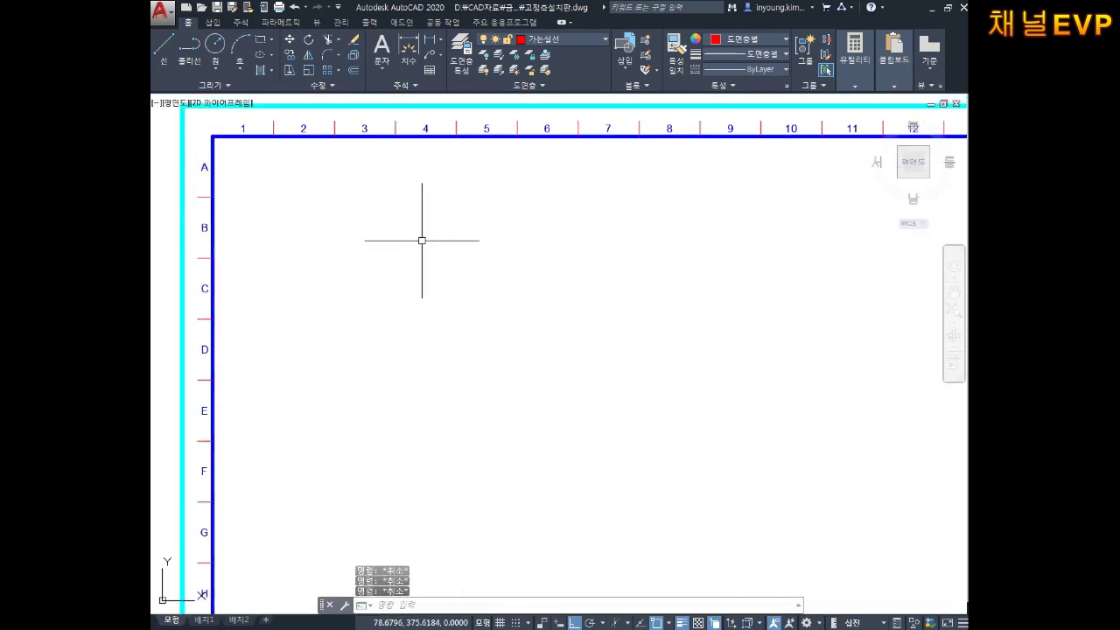
key("Delete")
key("Escape")
key("Escape")
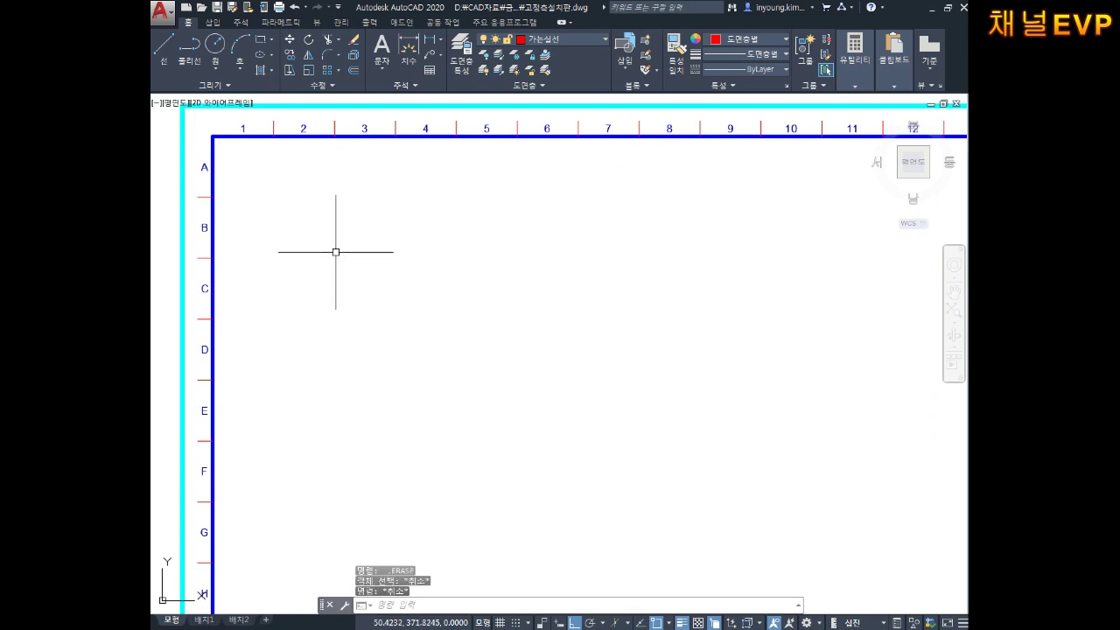
- Draw a small circle centred in grid area A2 and select it
type("c")
key("Return")
left_click(327, 197)
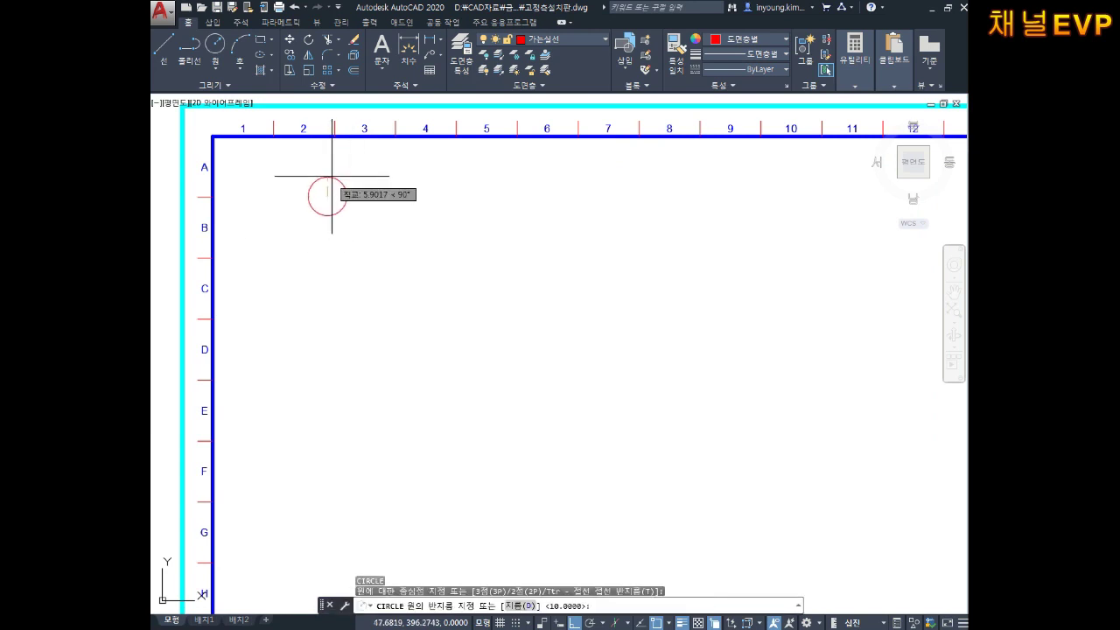
left_click(327, 172)
key("Escape")
left_click(370, 172)
left_click(337, 182)
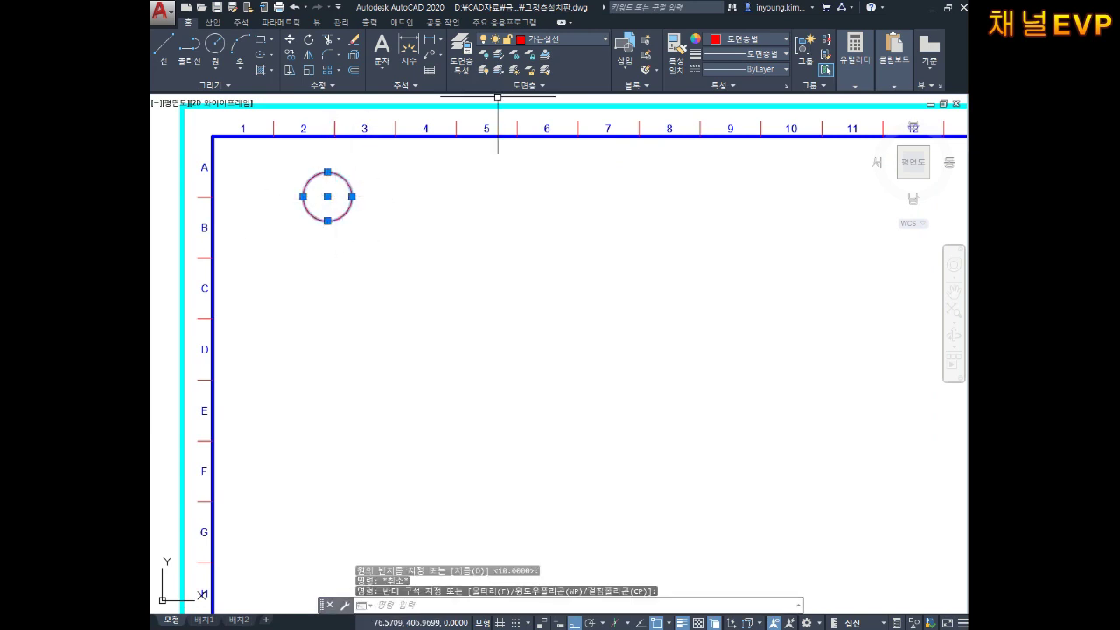
left_click(542, 41)
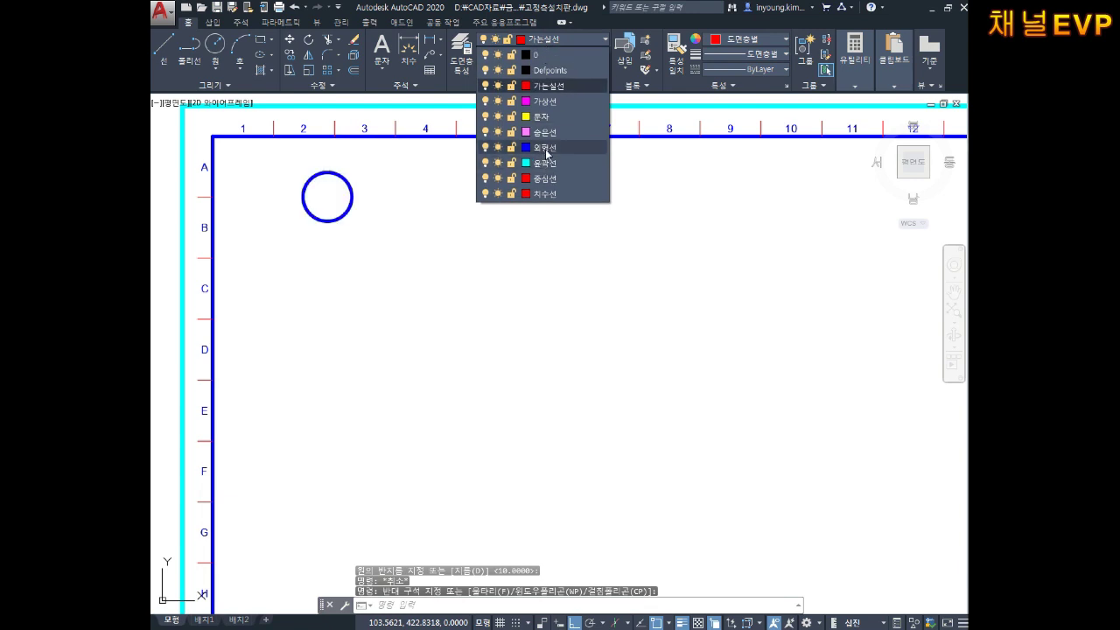
- Move the circle onto the 외형선 layer so it displays as a thick blue line
left_click(546, 147)
key("Escape")
scroll(351, 176, "up", 4)
left_click(405, 192)
left_click(355, 237)
scroll(365, 225, "down", 2)
key("Escape")
scroll(387, 204, "down", 1)
middle_click_drag(387, 204, 424, 239)
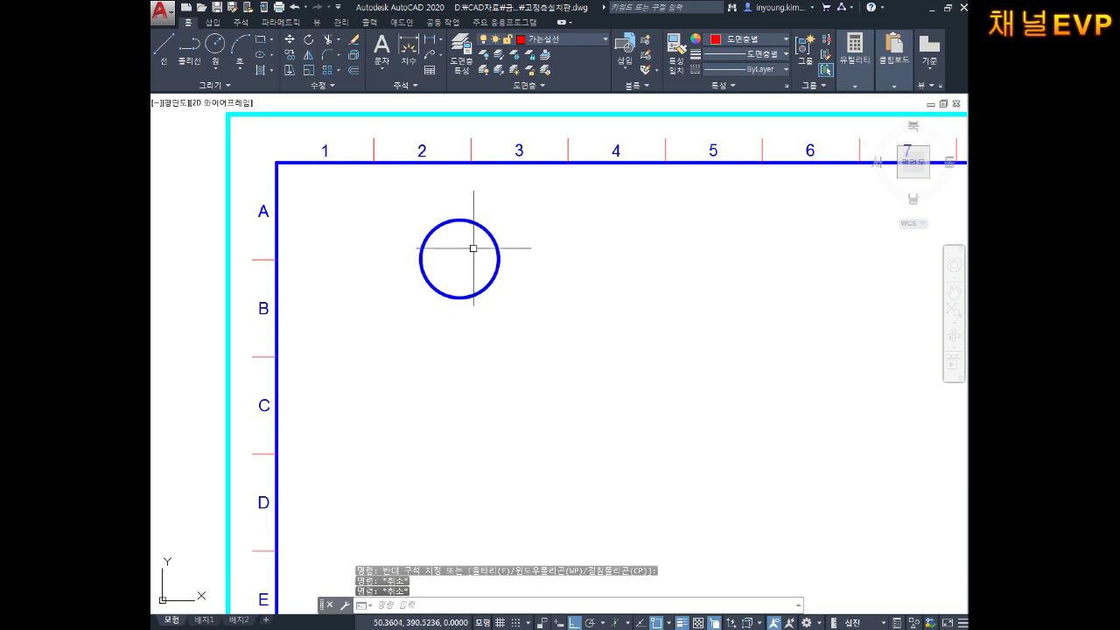
scroll(505, 210, "down", 2)
scroll(441, 209, "up", 2)
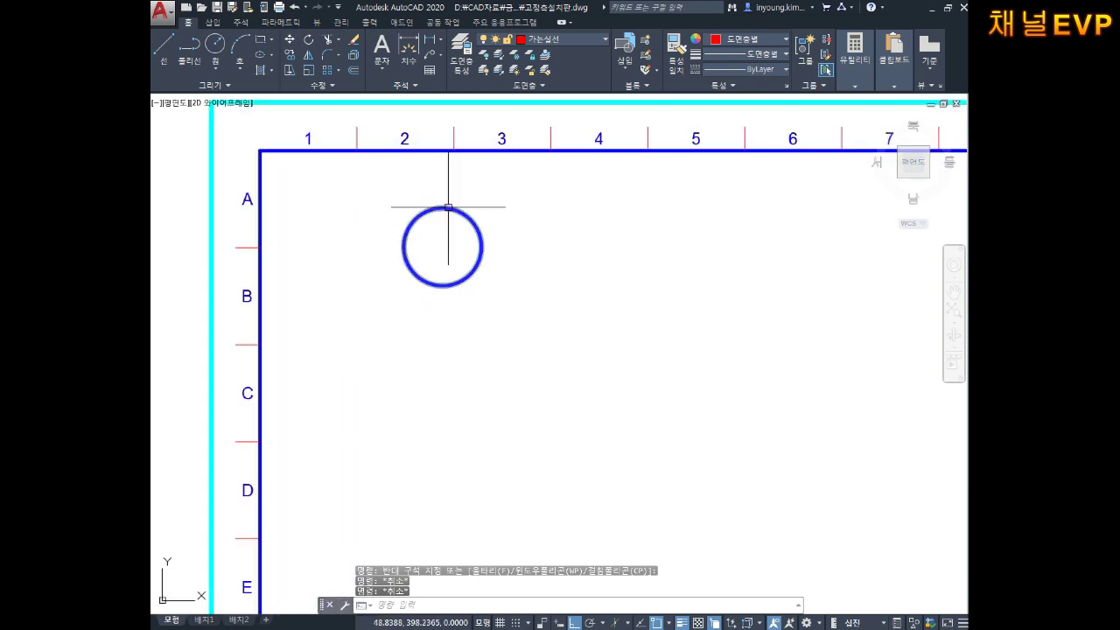
key("Escape")
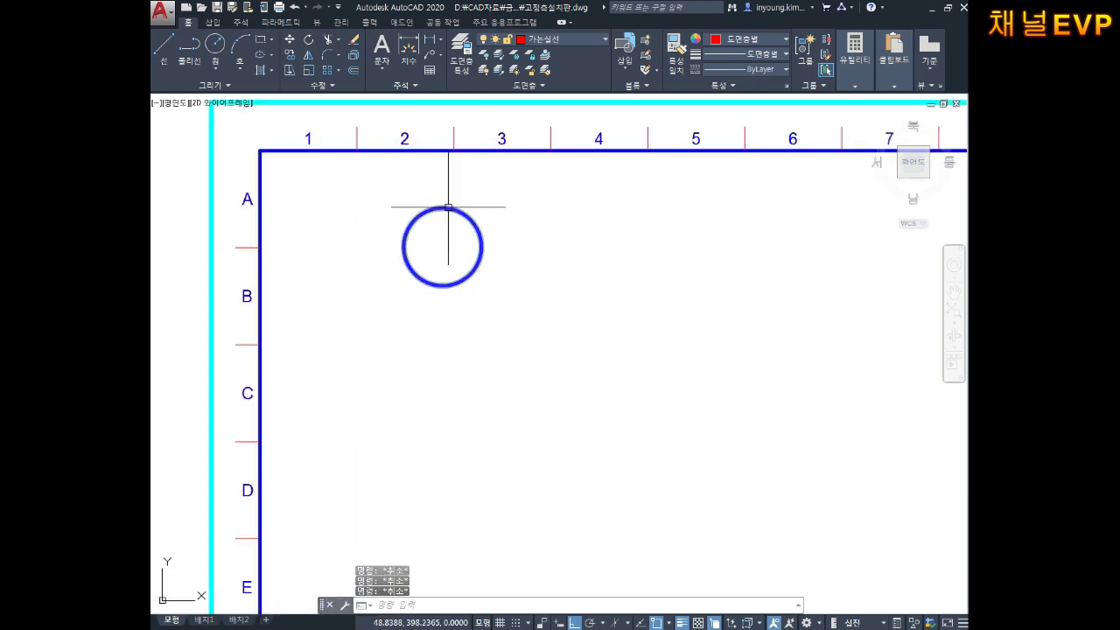
- Start a diameter dimension (DDI) on the circle, then cancel it
type("ddi")
key("Return")
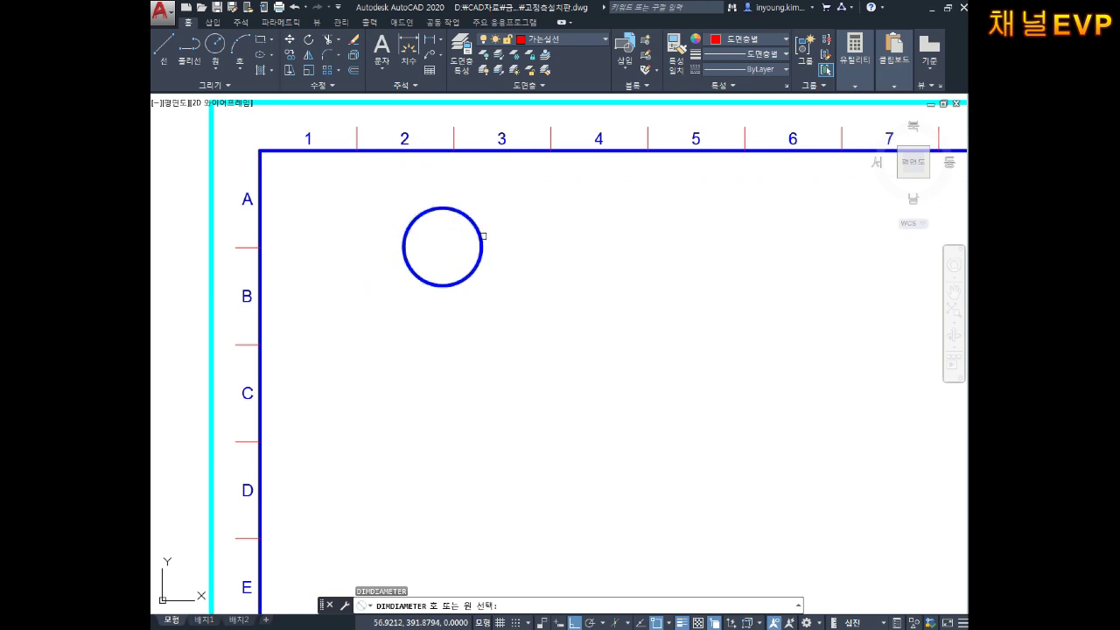
left_click(482, 237)
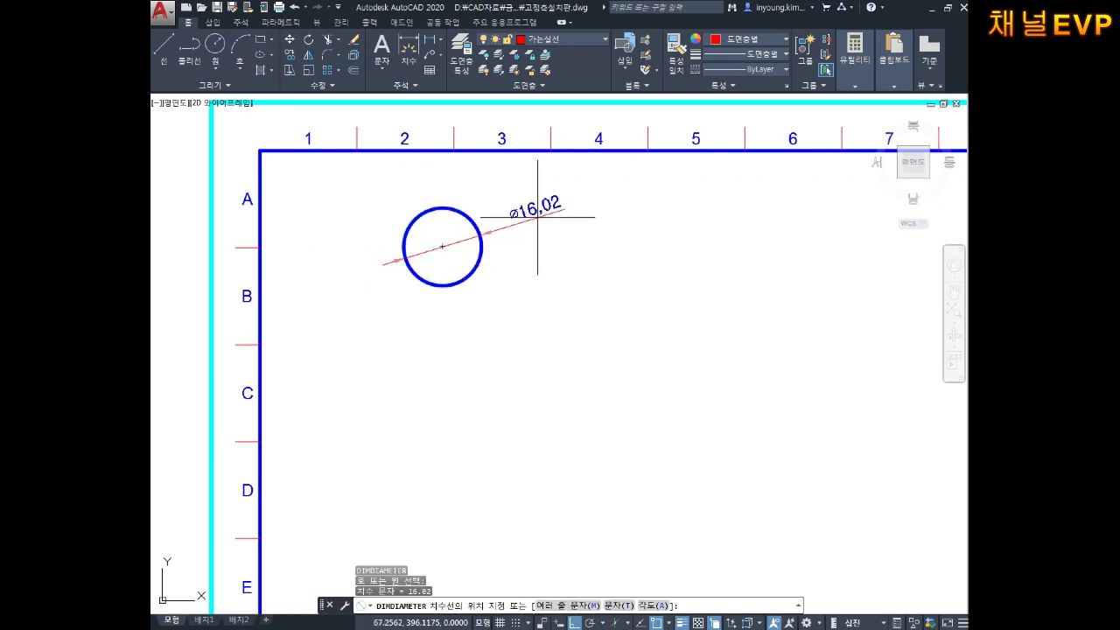
key("Escape")
mouse_move(452, 249)
middle_mouse_down()
mouse_move(488, 260)
mouse_move(500, 225)
mouse_move(466, 250)
mouse_move(491, 260)
middle_mouse_up()
scroll(487, 260, "up", 2)
scroll(499, 225, "down", 3)
scroll(513, 260, "down", 2)
scroll(466, 250, "up", 5)
key("Escape")
key("Escape")
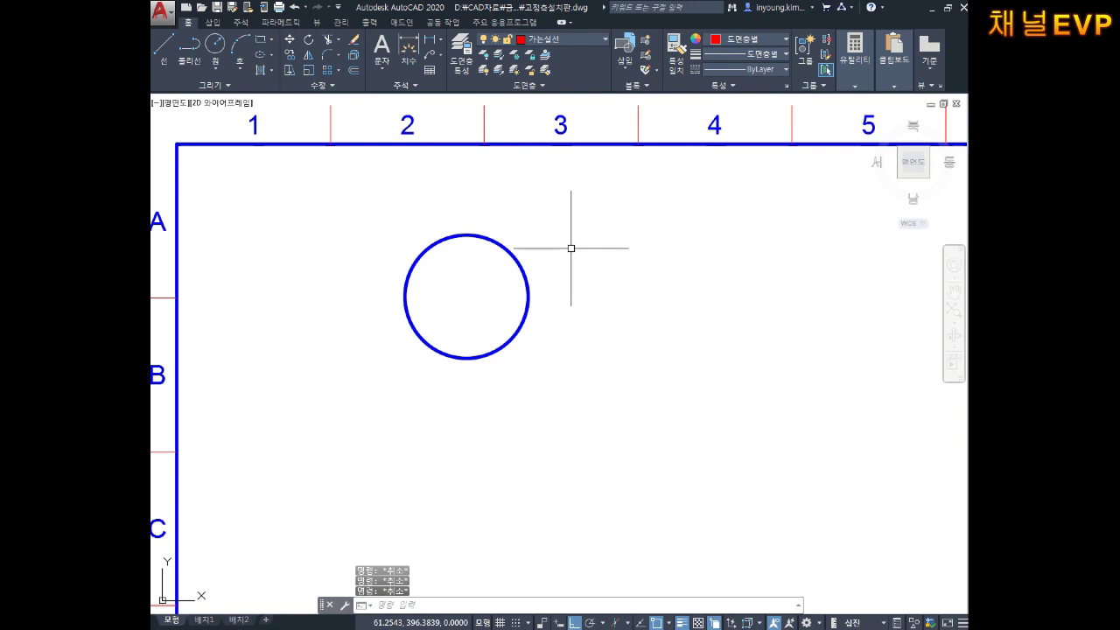
- Create a multiline text '1' at height 5 with set justification beside the circle
type("mt")
key("Return")
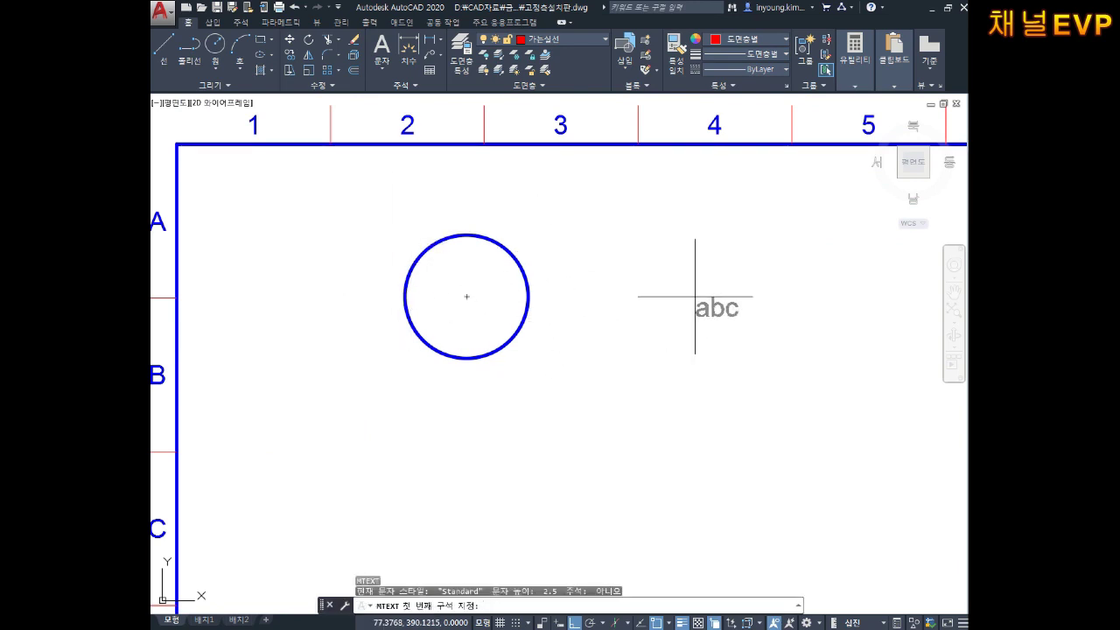
middle_click_drag(630, 236, 526, 242)
left_click(515, 237)
left_click(740, 401)
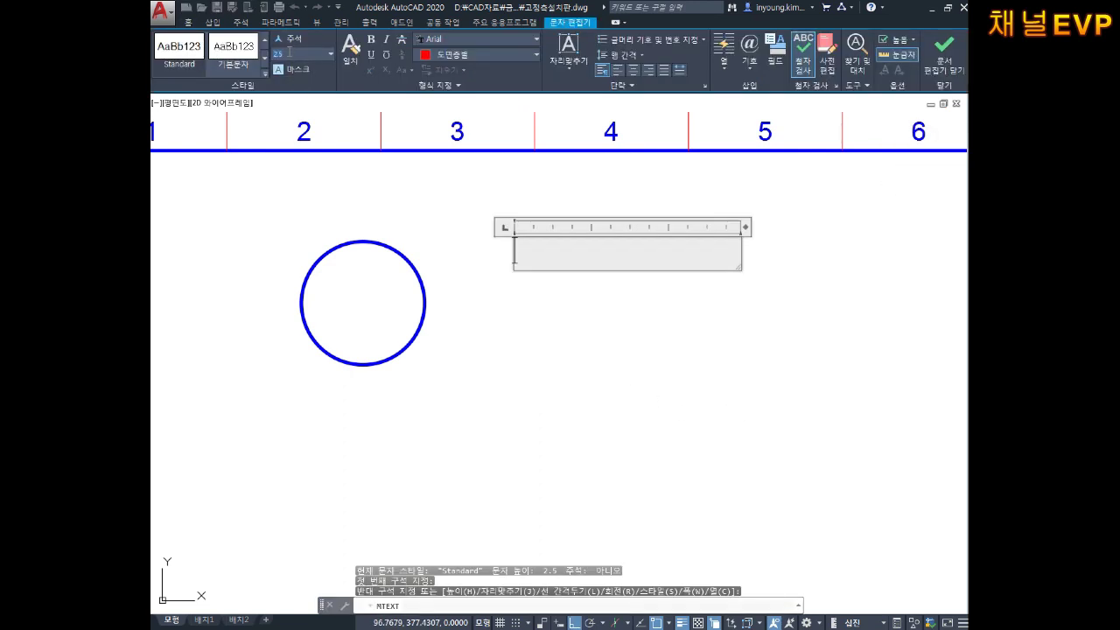
type("5")
key("Return")
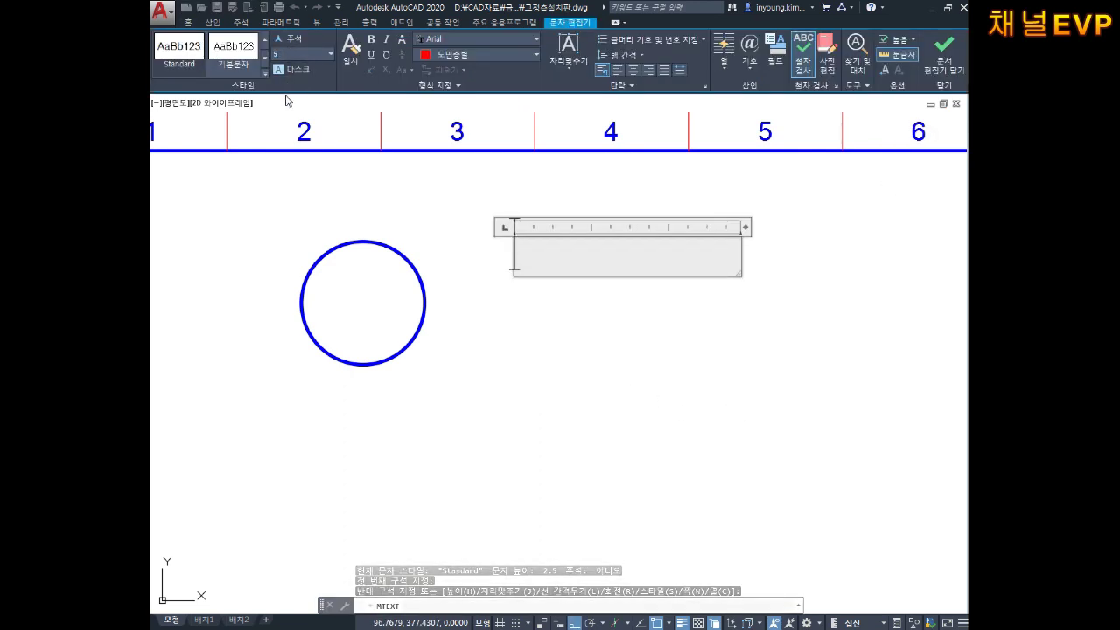
left_click(553, 71)
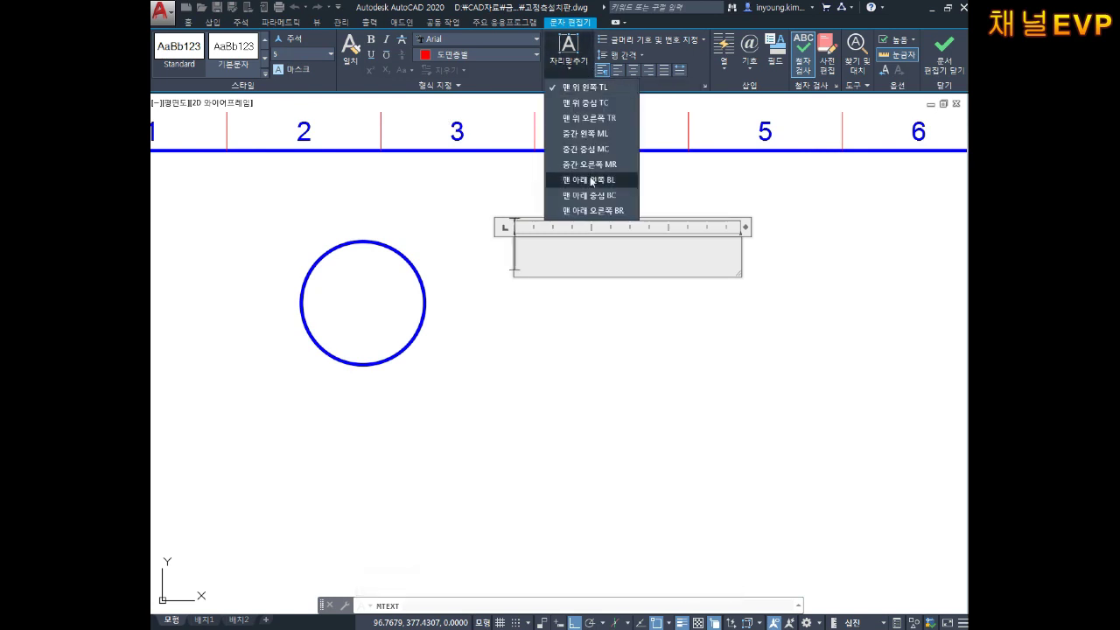
left_click(585, 150)
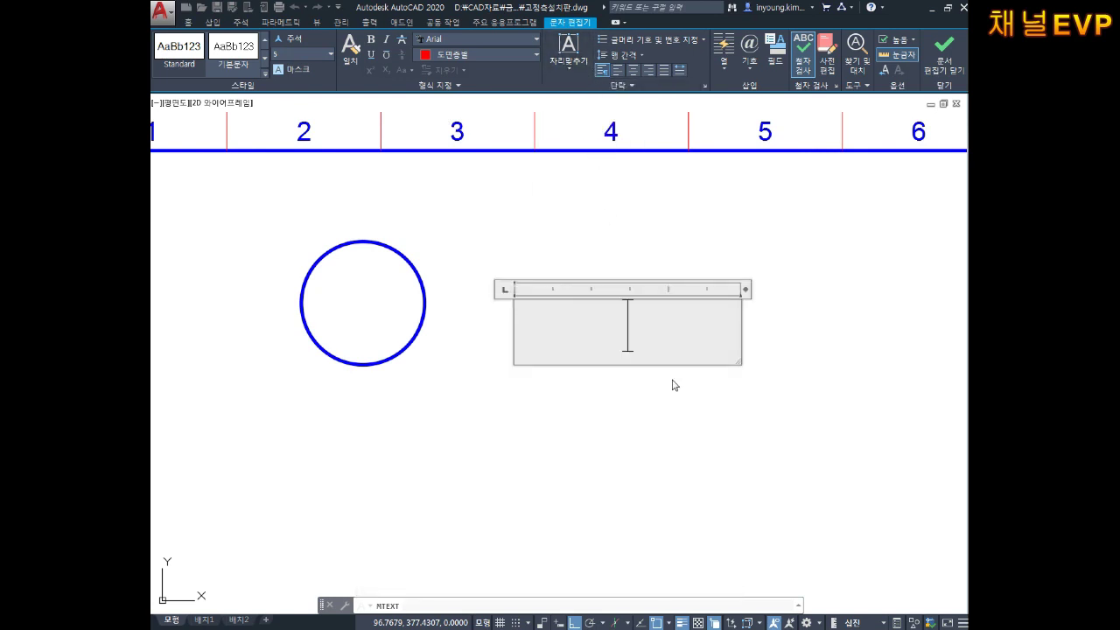
type("1")
key("Escape")
key("Escape")
key("Escape")
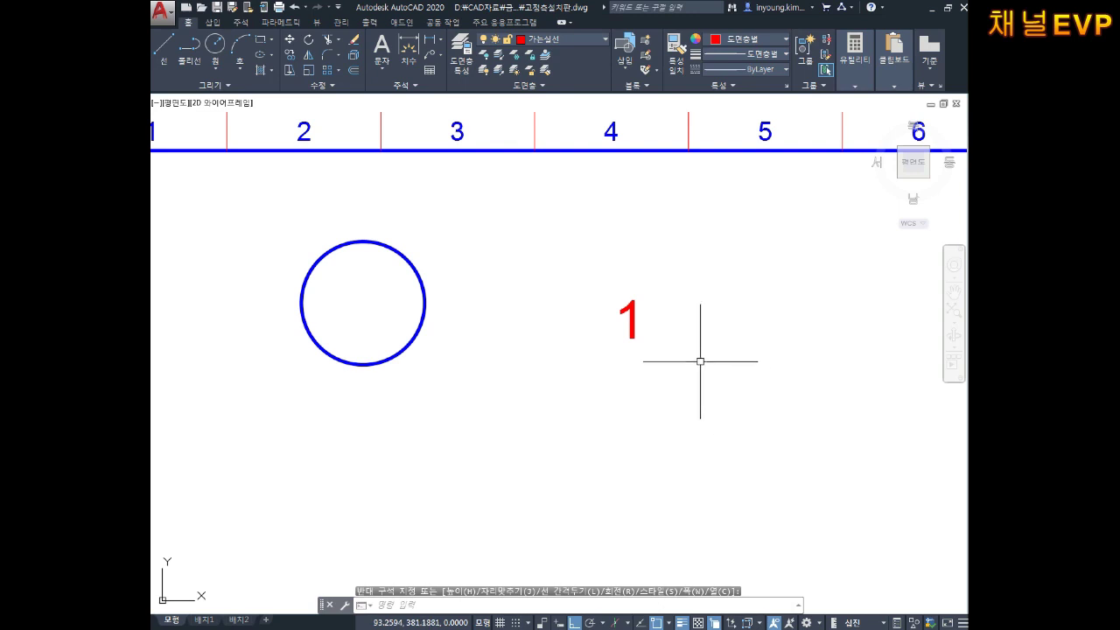
- Move the '1' label onto the centre of the circle
type("m")
key("Return")
left_click(673, 275)
left_click(613, 350)
key("Return")
left_click(636, 306)
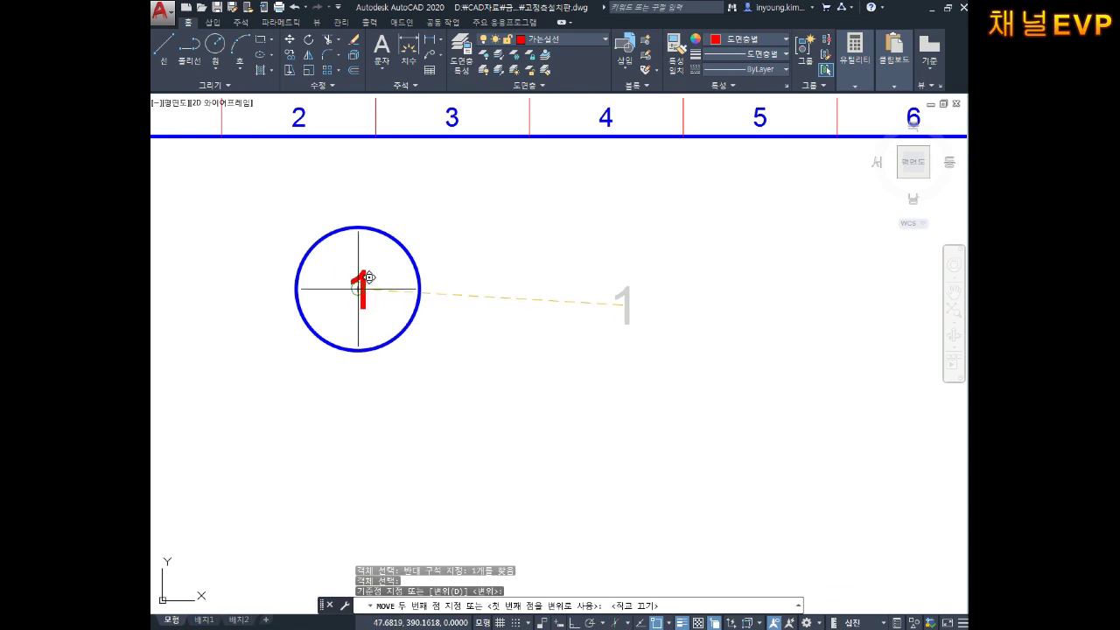
left_click(351, 288)
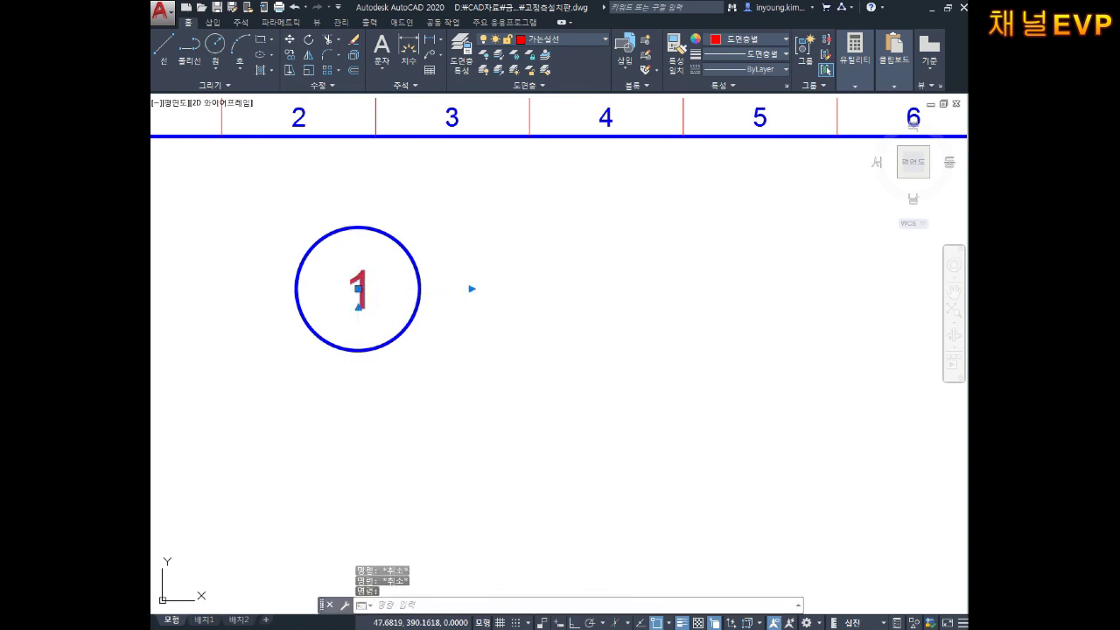
- Enlarge the number 1 to text height 8
double_click(358, 289)
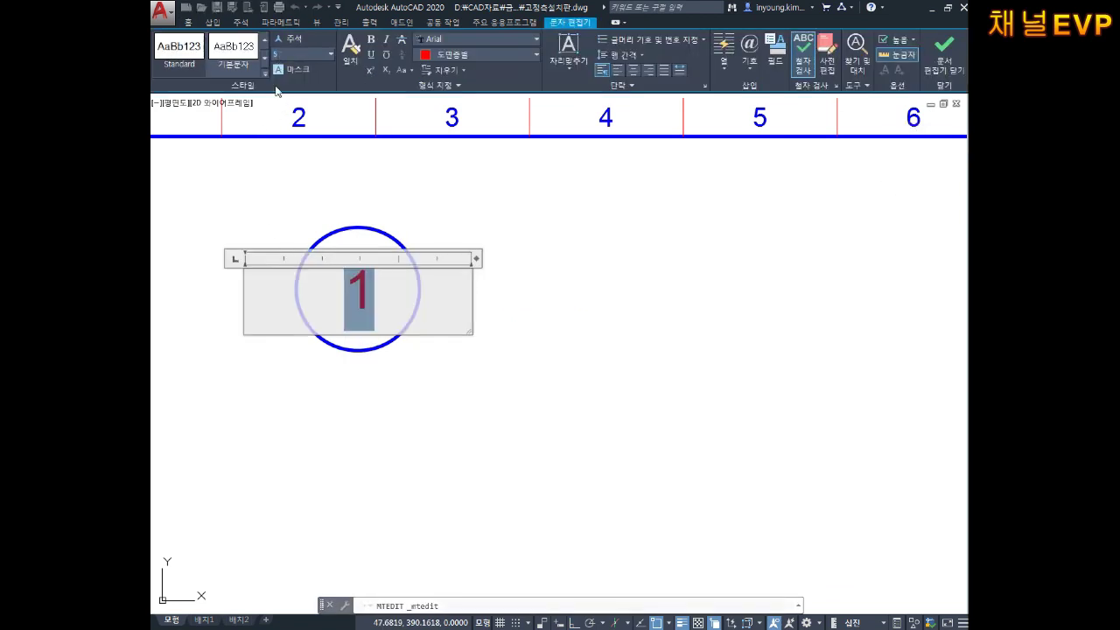
type("8")
key("Return")
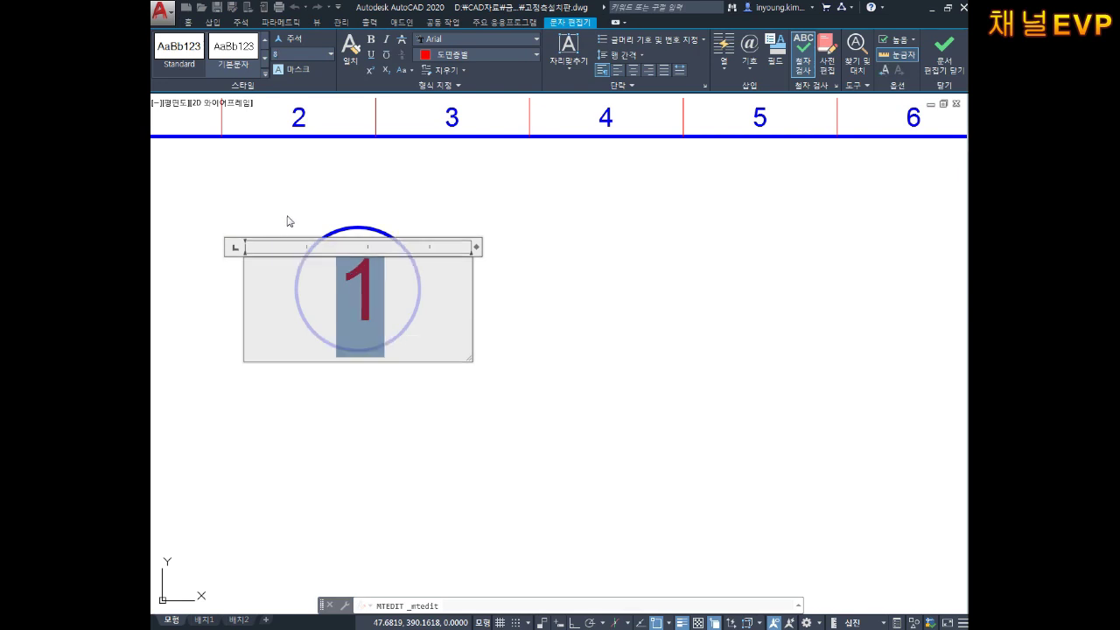
key("Escape")
key("Escape")
key("Escape")
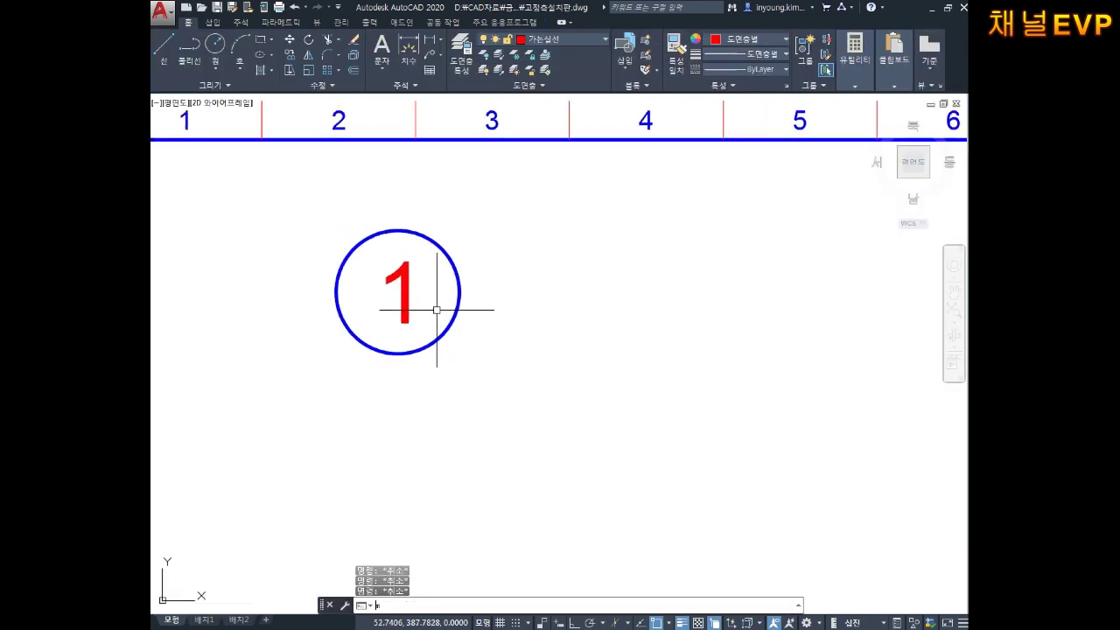
- Attempt to move the number 1 twice, cancelling both moves
type("m")
key("Return")
left_click(414, 308)
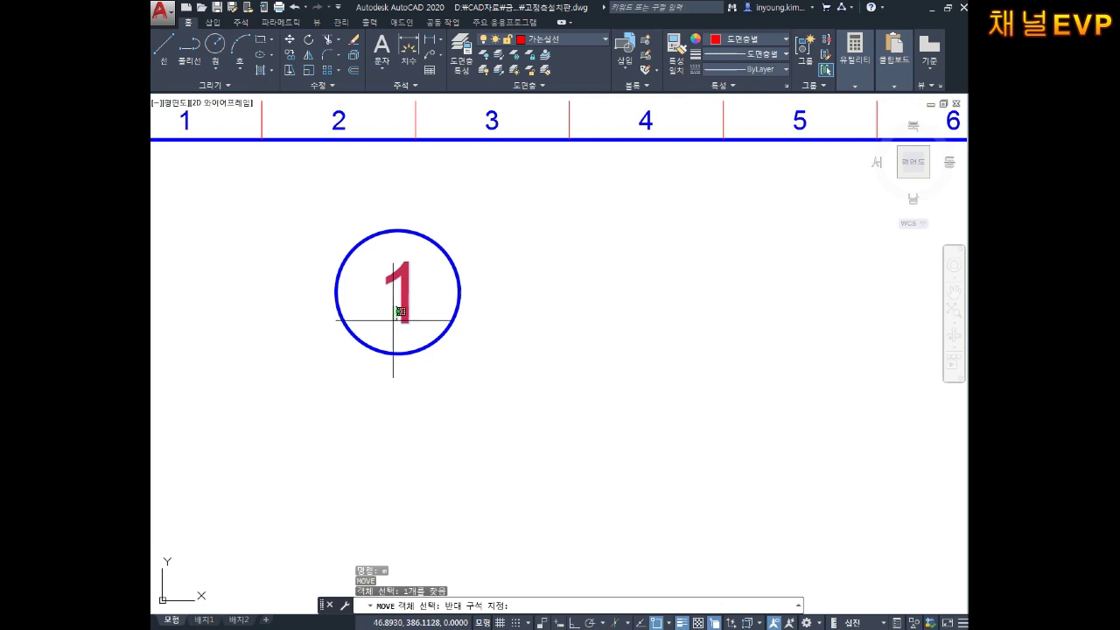
left_click(374, 297)
left_click(394, 302)
key("Return")
left_click(398, 281)
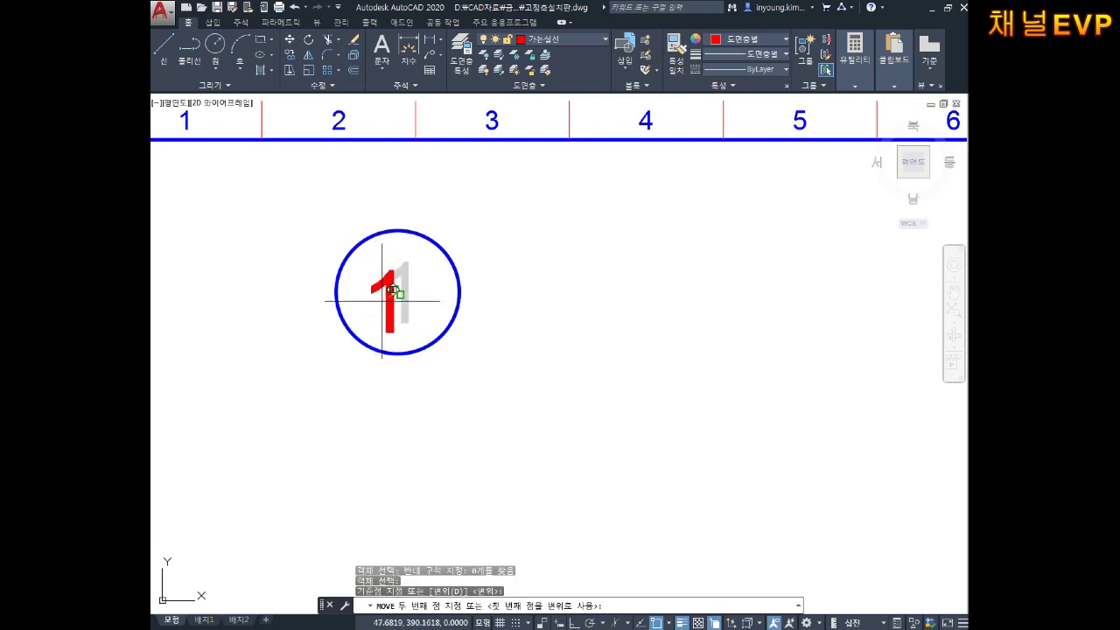
key("Escape")
key("Escape")
key("Escape")
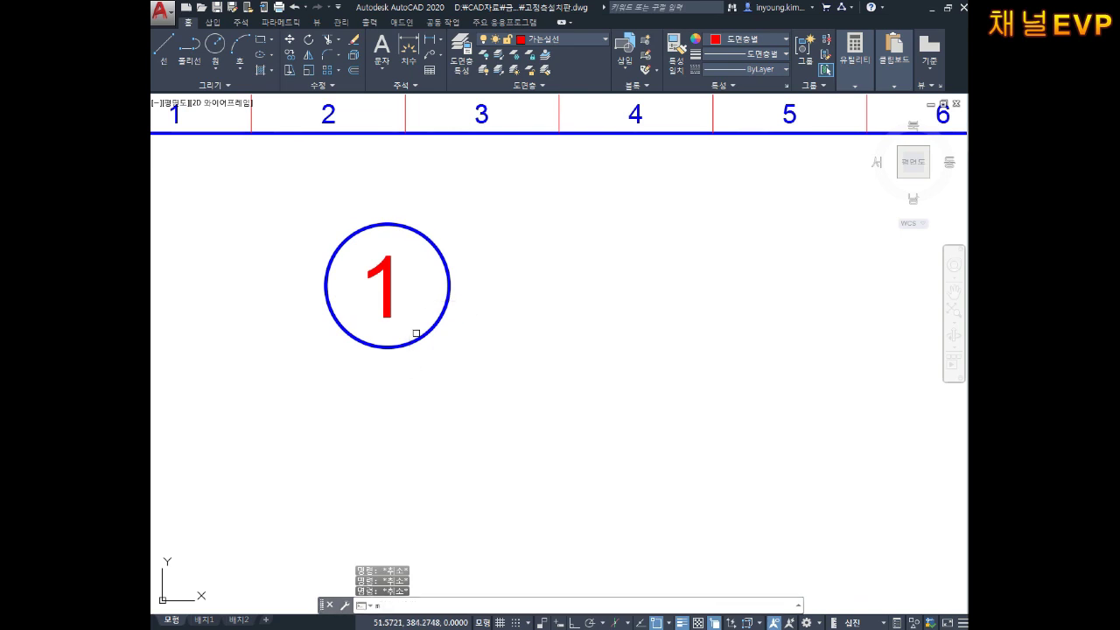
key("Return")
left_click(417, 280)
left_click(363, 317)
key("Return")
left_click(506, 289)
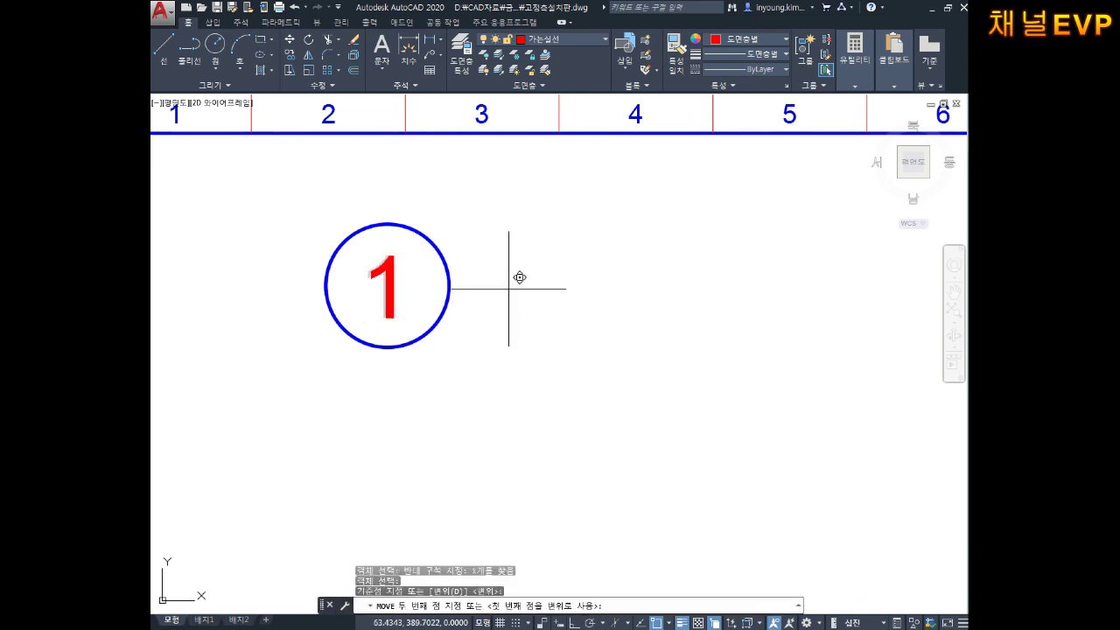
key("Escape")
key("Escape")
key("Escape")
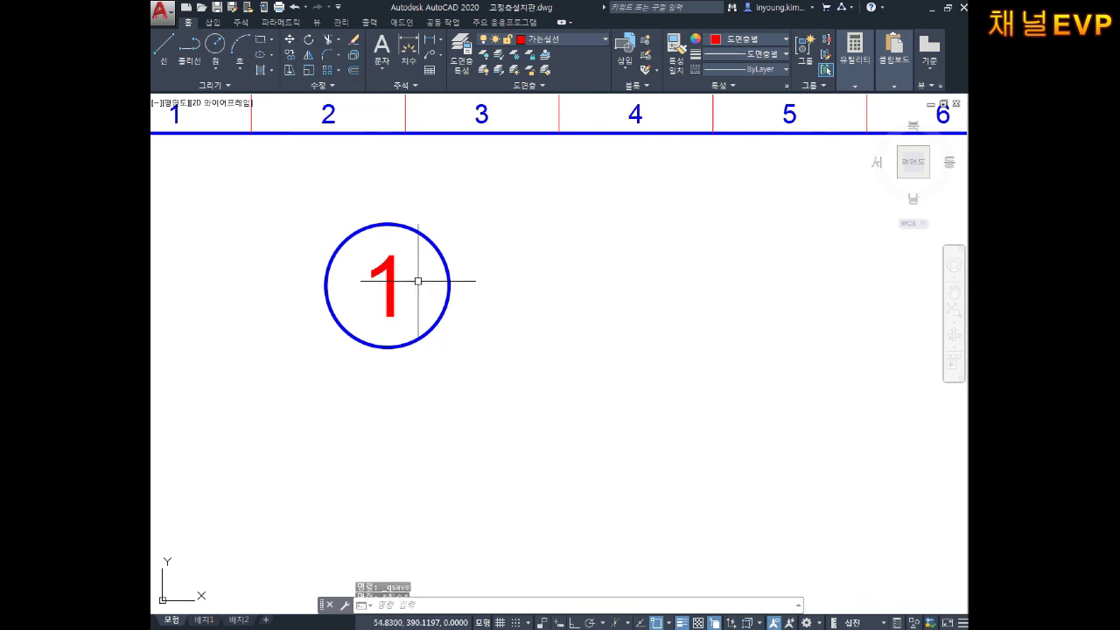
- Change the number 1's text colour to Magenta in the Text Editor
double_click(385, 289)
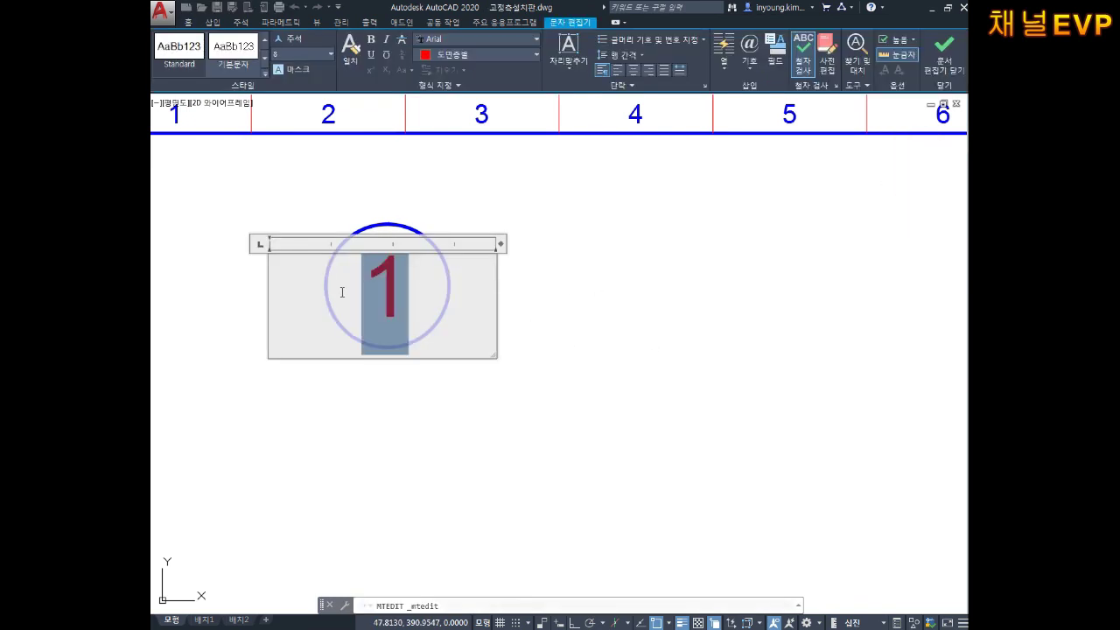
left_click(471, 56)
left_click(487, 183)
left_click(595, 360)
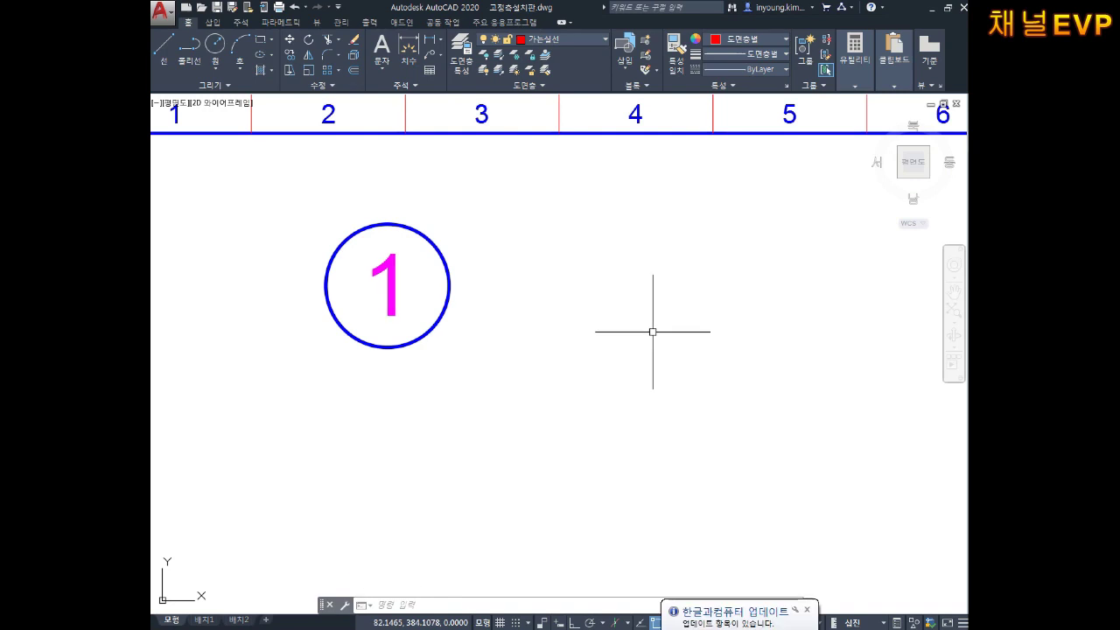
middle_click_drag(478, 270, 515, 283)
- Copy the magenta 1 to the right of the circle
type("co")
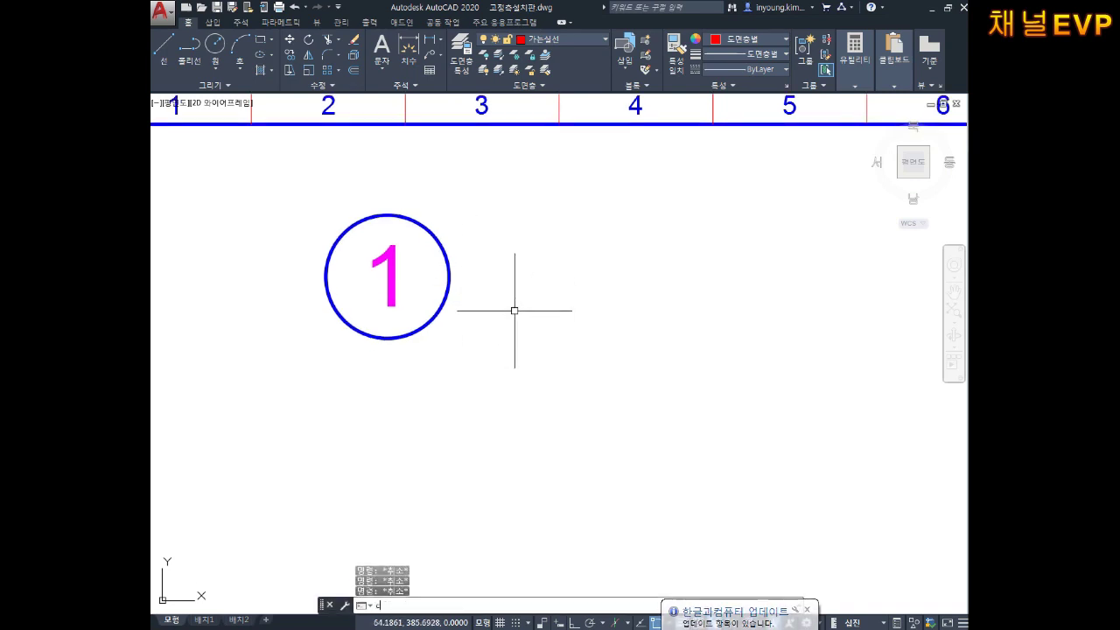
key("Return")
left_click(444, 292)
left_click(390, 271)
key("Return")
left_click(387, 276)
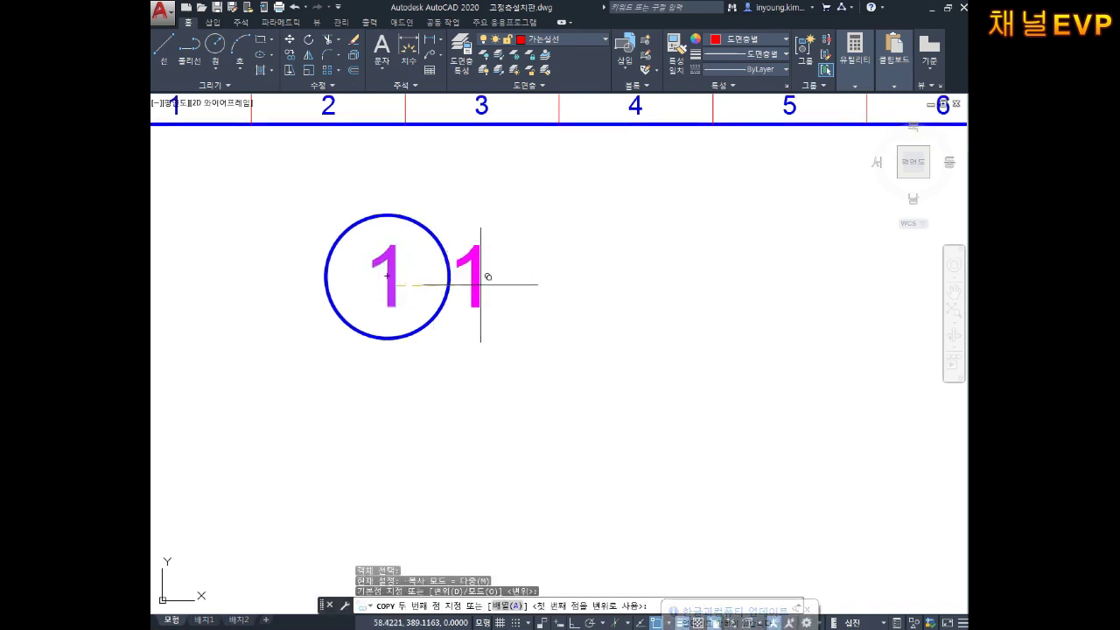
left_click(545, 281)
key("Escape")
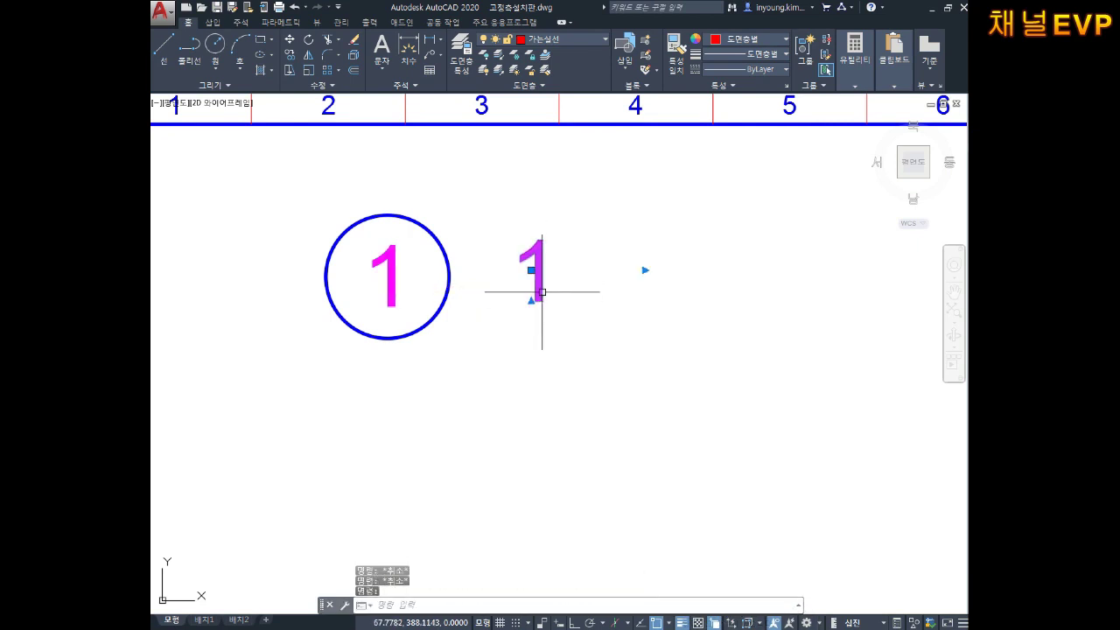
- Set the copied 1's justification to Top Left
double_click(542, 295)
left_click_drag(554, 284, 427, 288)
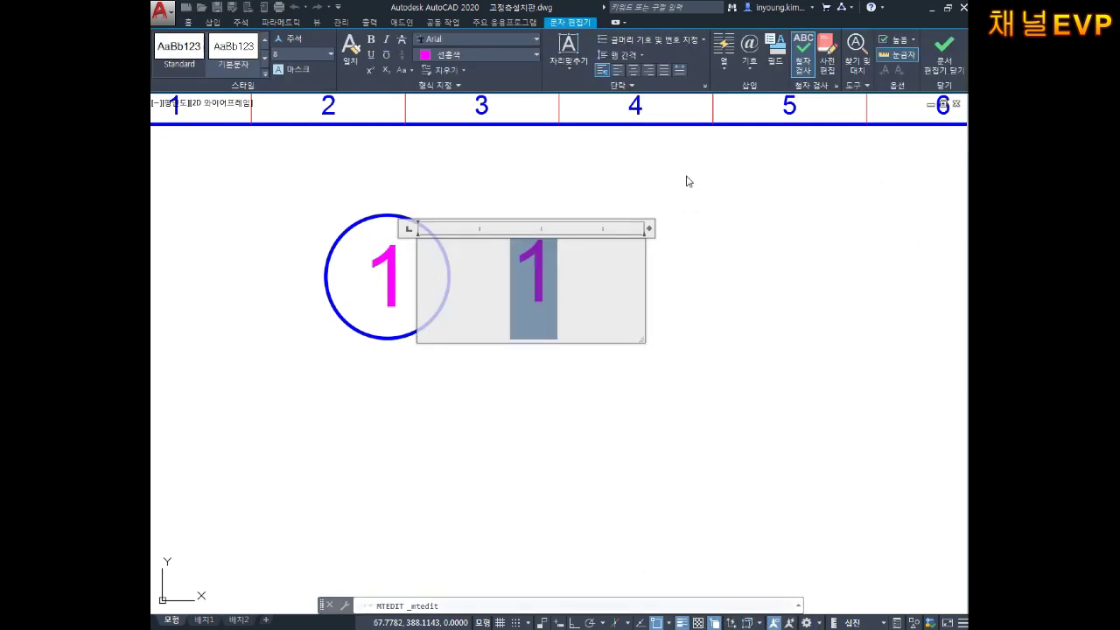
left_click(573, 68)
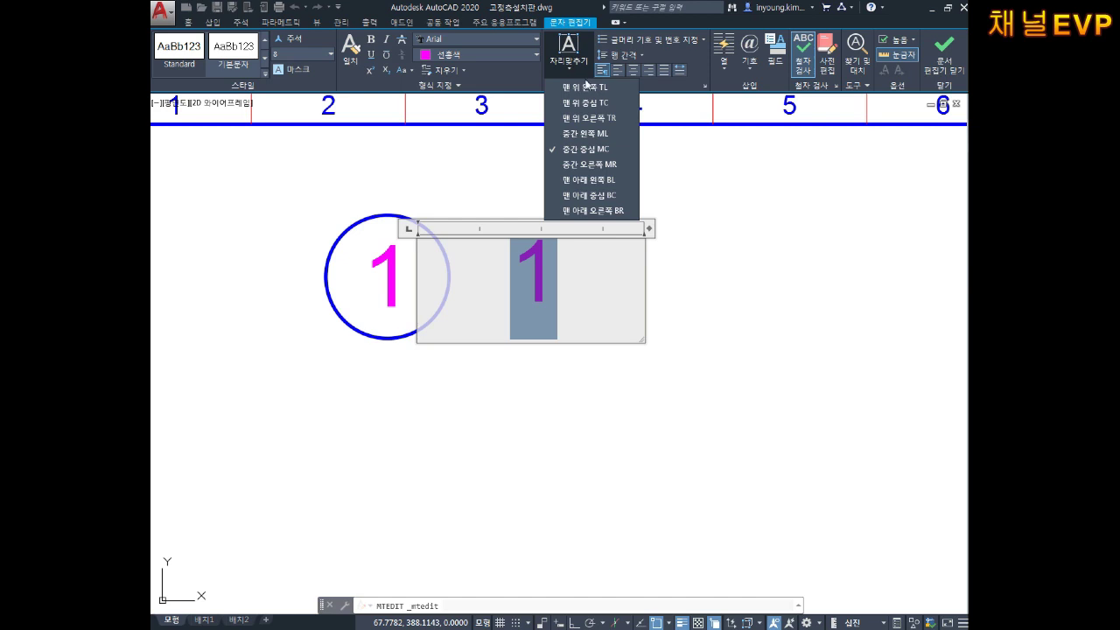
left_click(587, 88)
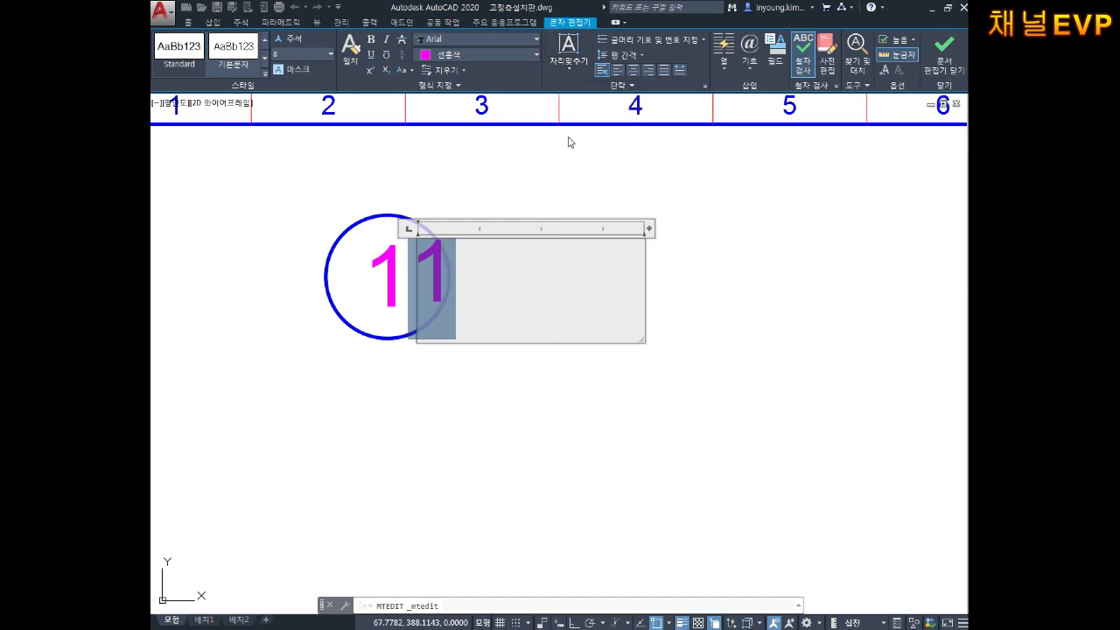
left_click(569, 70)
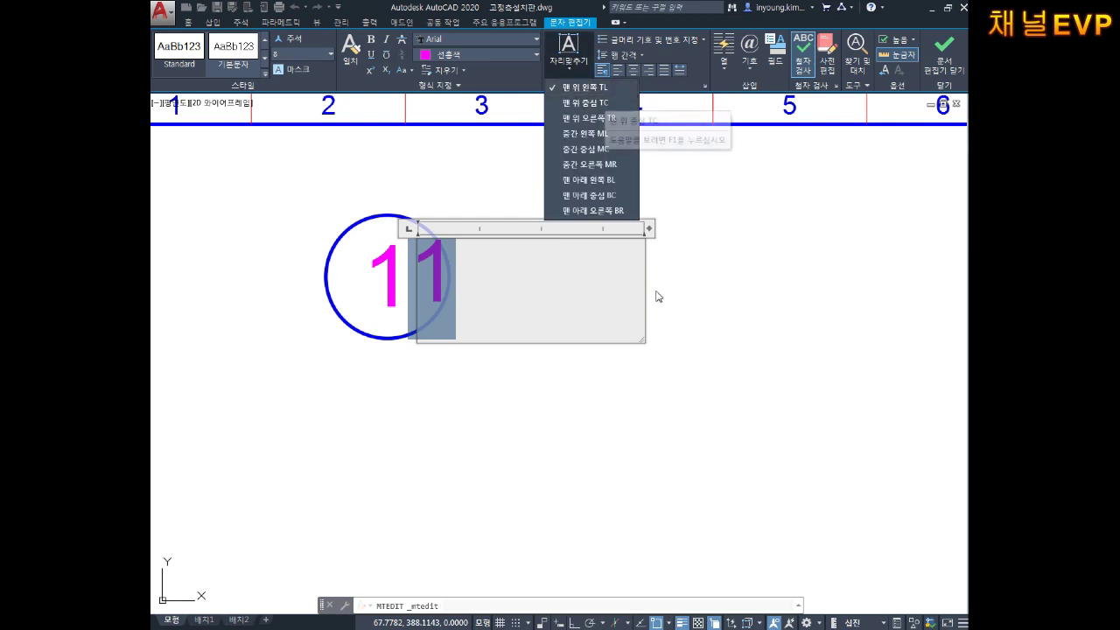
left_click(593, 401)
left_click(567, 411)
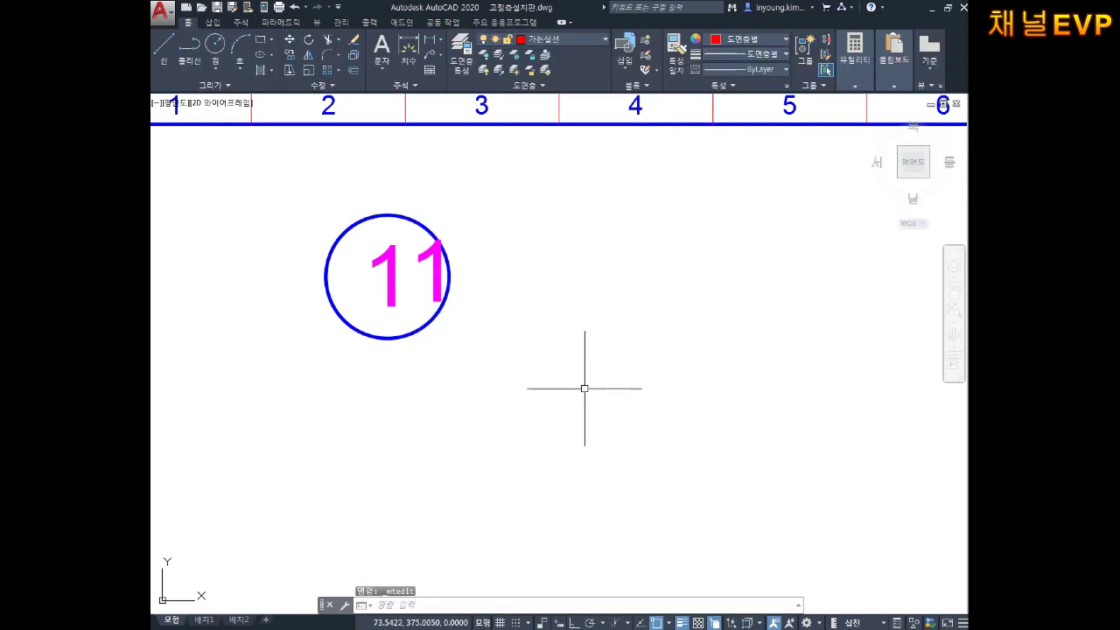
- Move the copied 1 just right of the circle and open it for editing
type("m")
key("space")
left_click(437, 267)
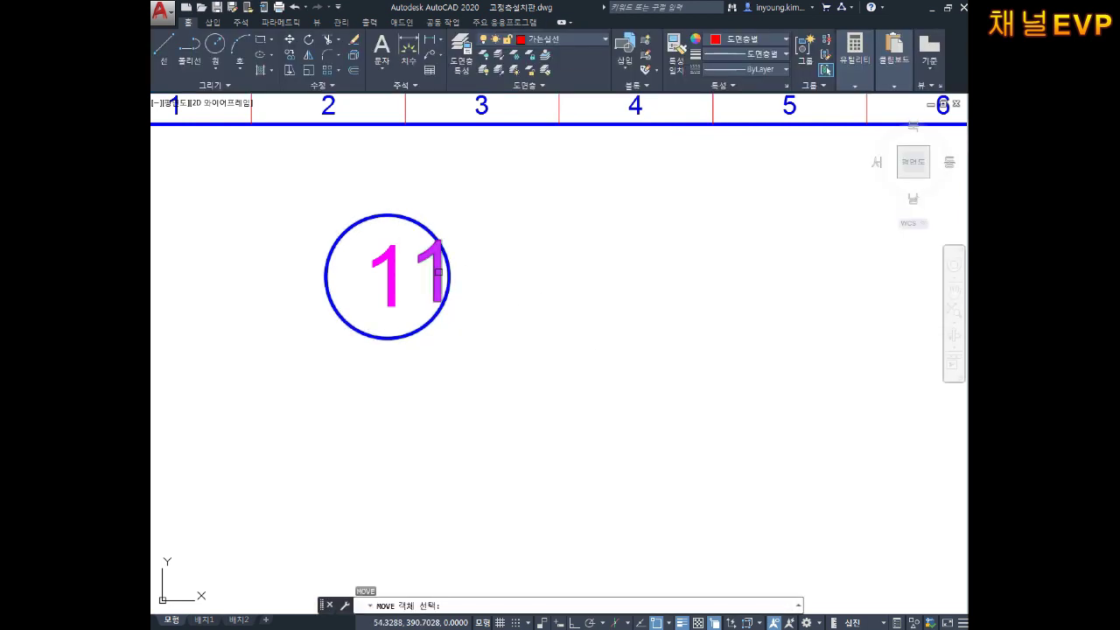
key("space")
left_click(451, 276)
left_click(524, 279)
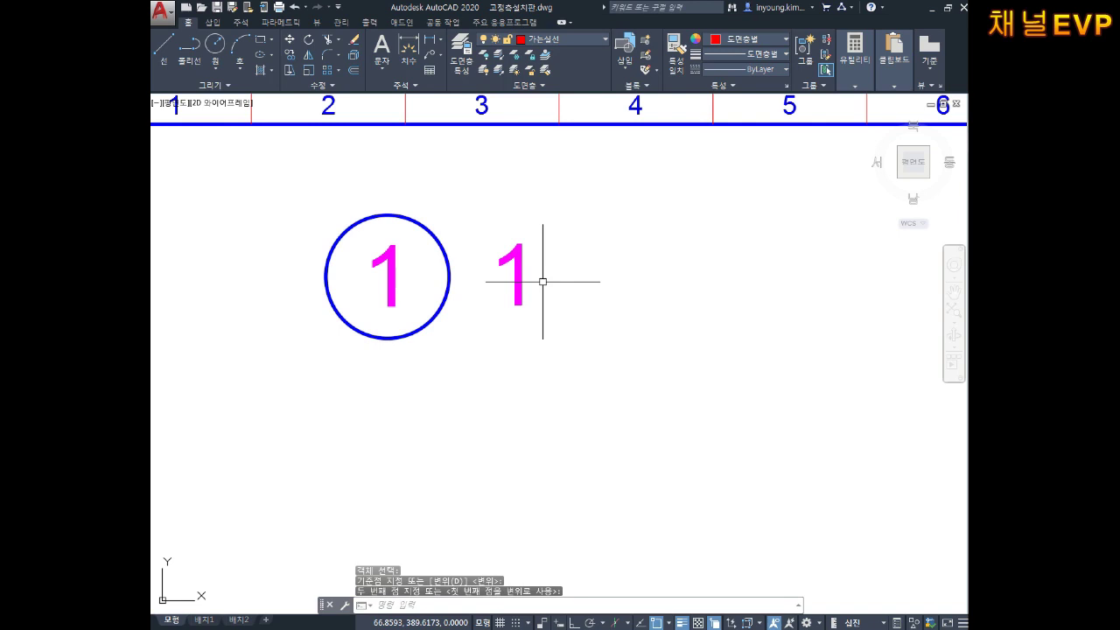
double_click(510, 275)
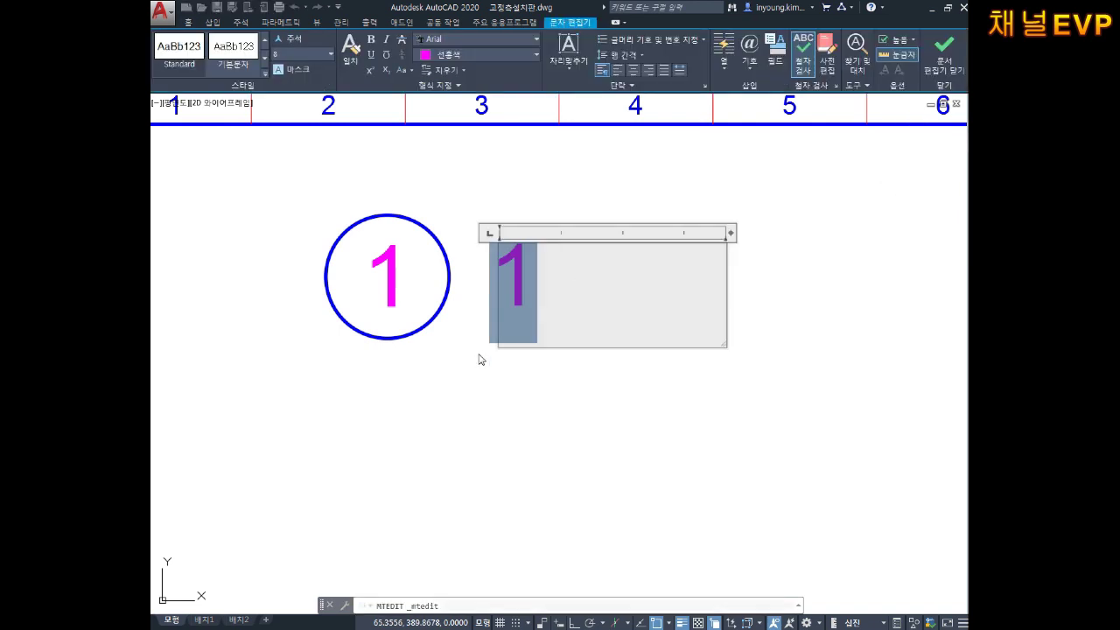
- Replace the copied 1 with '고정측 설치판', widening the text box to one line
type("rh")
key("BackSpace")
key("BackSpace")
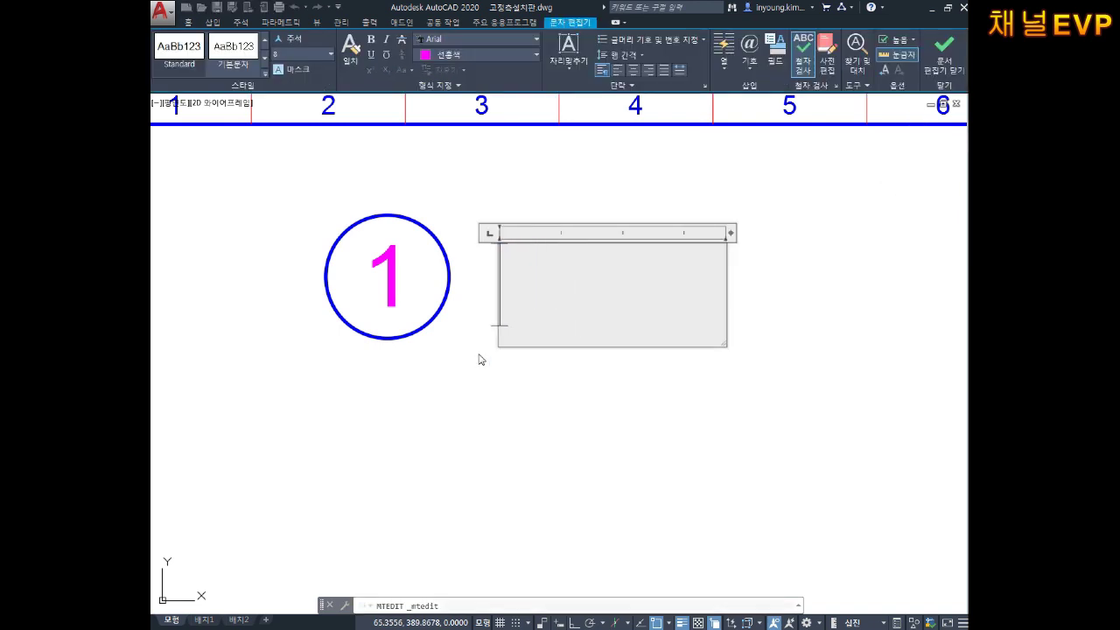
type("고정측")
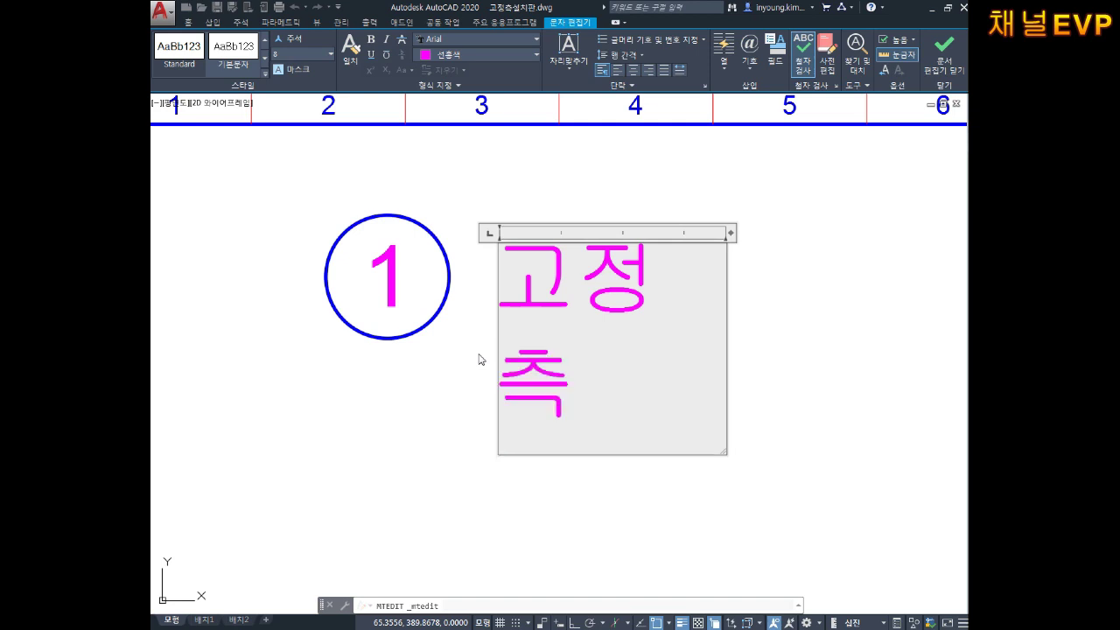
type("ㅅ")
type("설치판")
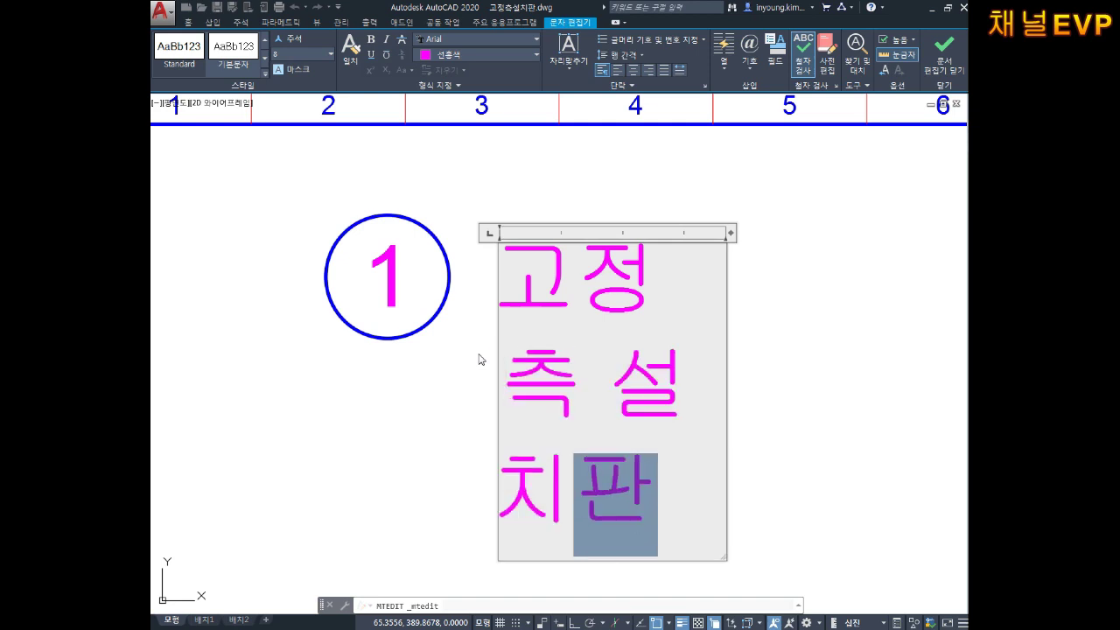
left_click_drag(731, 232, 964, 232)
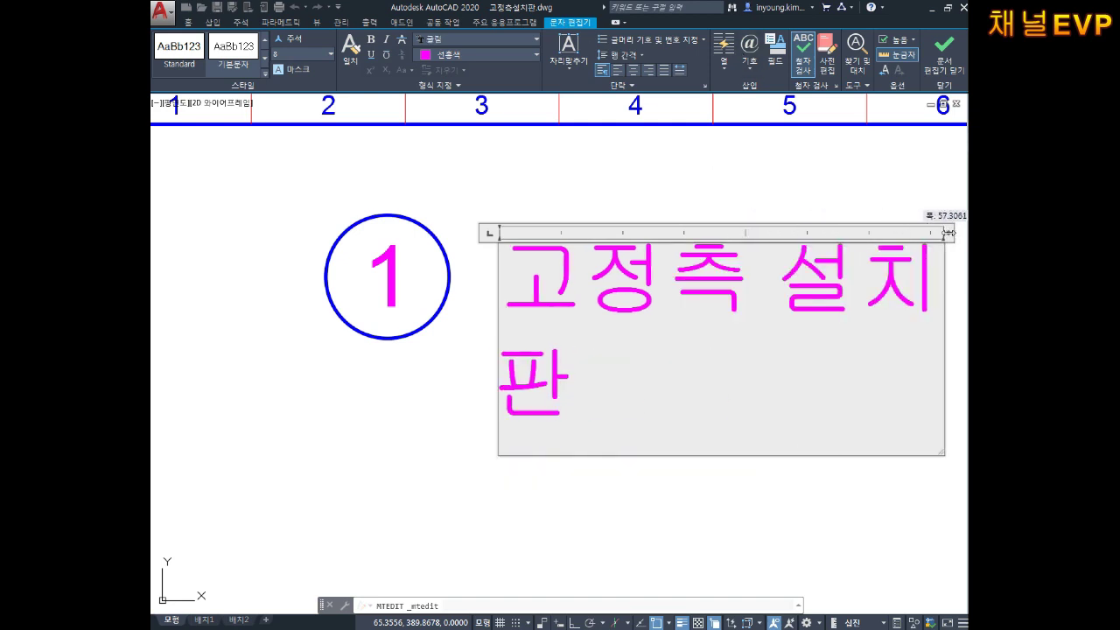
scroll(912, 246, "down", 4)
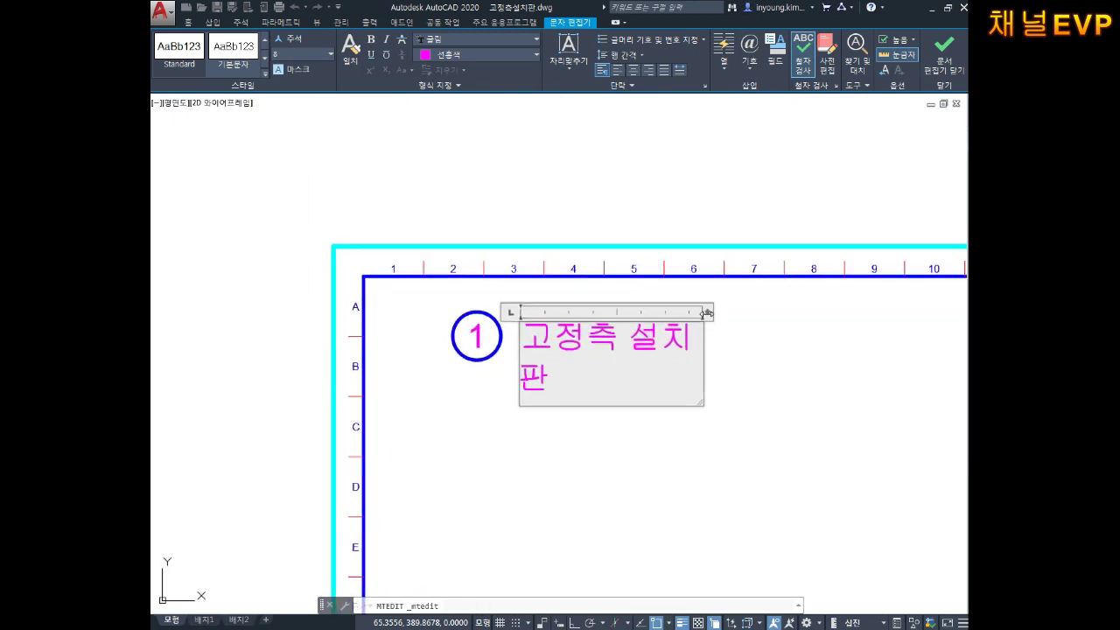
left_click_drag(705, 312, 832, 313)
left_click(710, 412)
scroll(555, 350, "up", 1)
mouse_move(554, 350)
middle_mouse_down()
mouse_move(573, 337)
mouse_move(546, 362)
middle_mouse_up()
key("Escape")
key("Escape")
key("Escape")
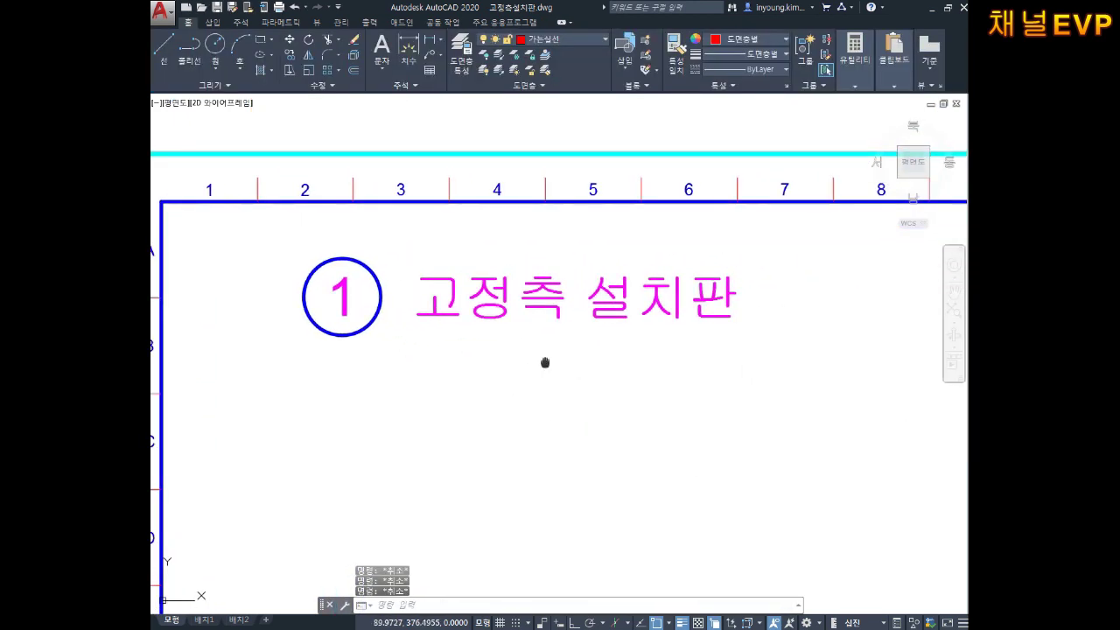
- Pan to the blank area right of the title and open the Windows Start menu
middle_click_drag(815, 344, 771, 323)
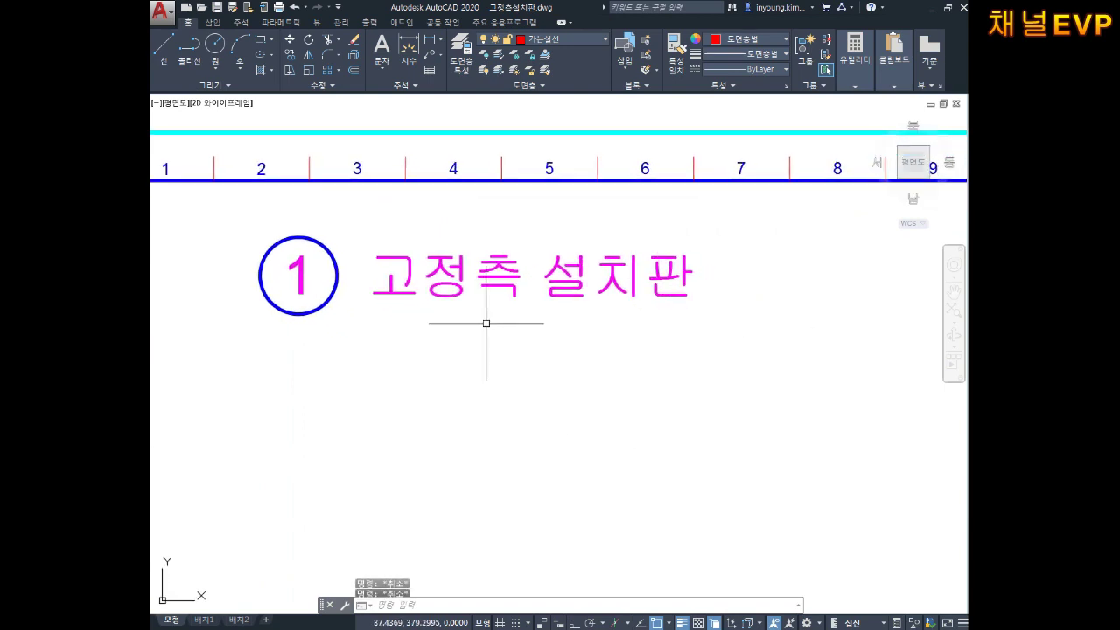
mouse_move(552, 368)
middle_mouse_down()
mouse_move(508, 329)
mouse_move(496, 333)
middle_mouse_up()
middle_click_drag(640, 291, 528, 327)
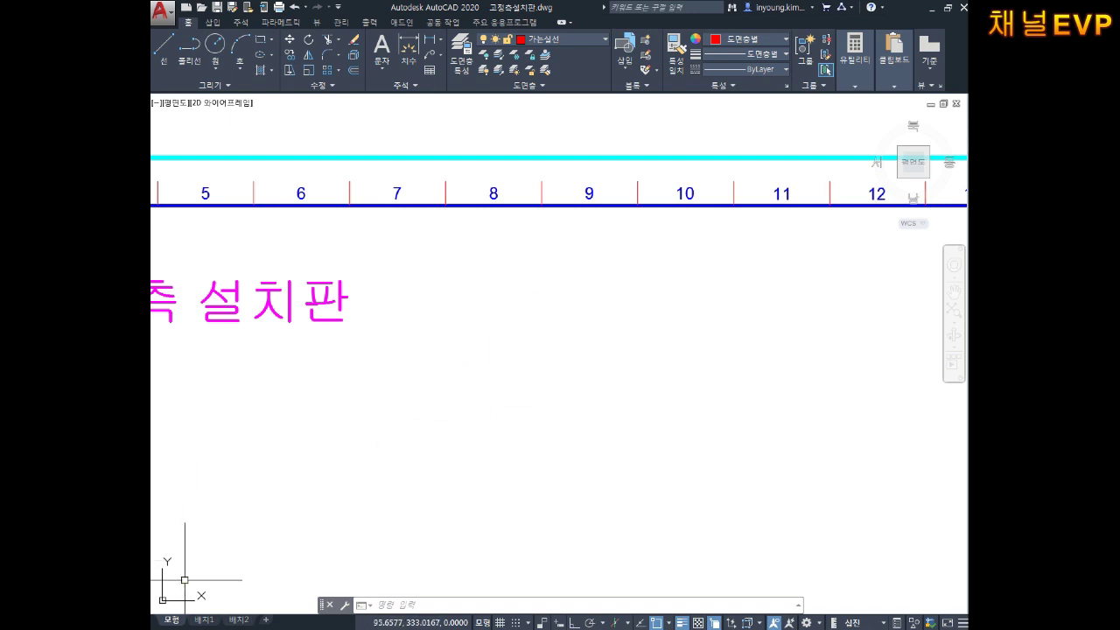
key("super")
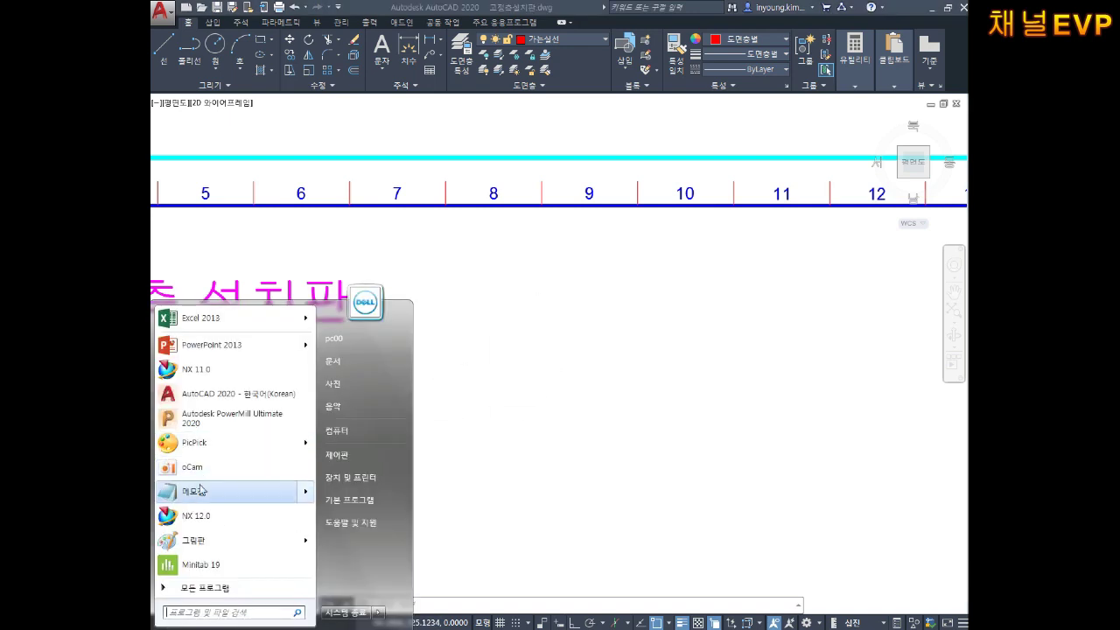
- Launch Notepad (메모장) and write the lines pol, 6 and 임의점
left_click(201, 490)
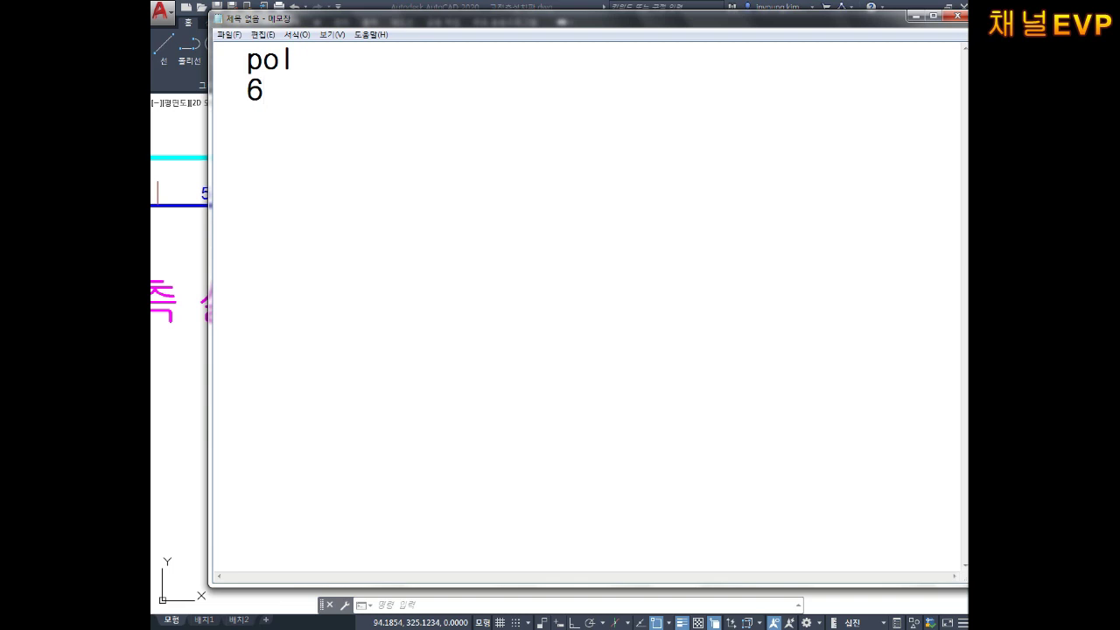
type("임의점")
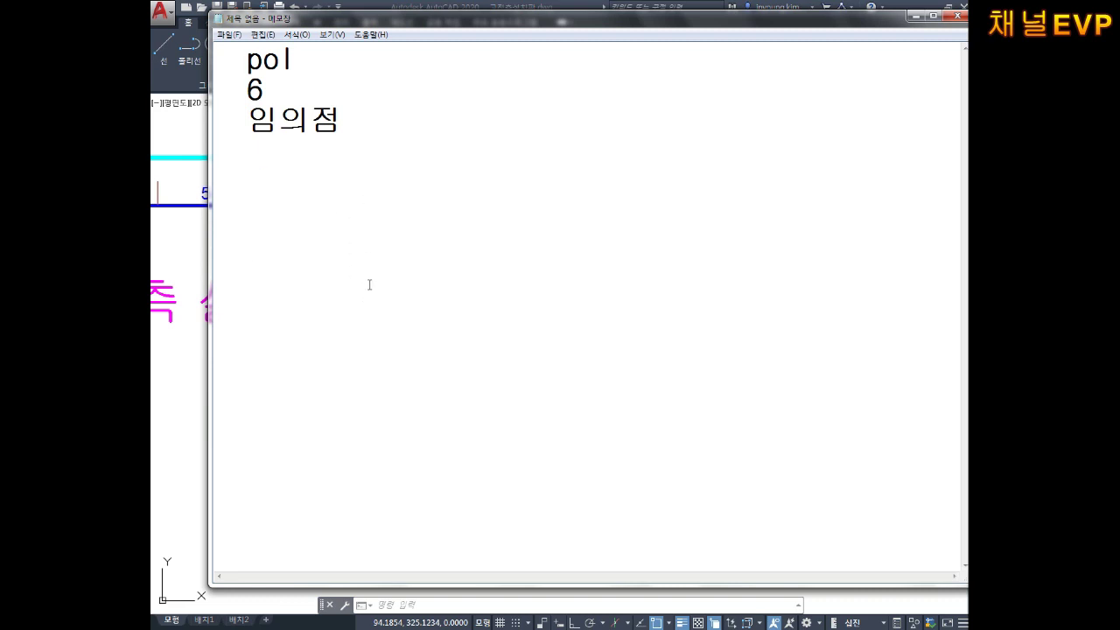
- Finish the Notepad line and return to AutoCAD with no command active
type("i엔터")
key("Return")
key("alt+Tab")
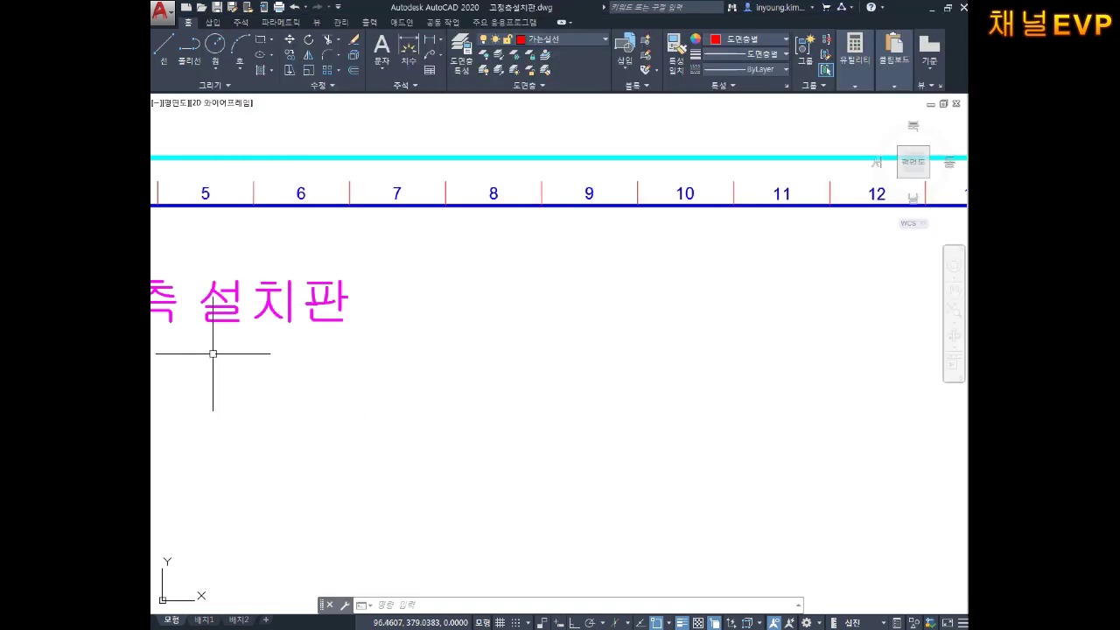
key("Escape")
key("Escape")
key("Escape")
type("ㅣ")
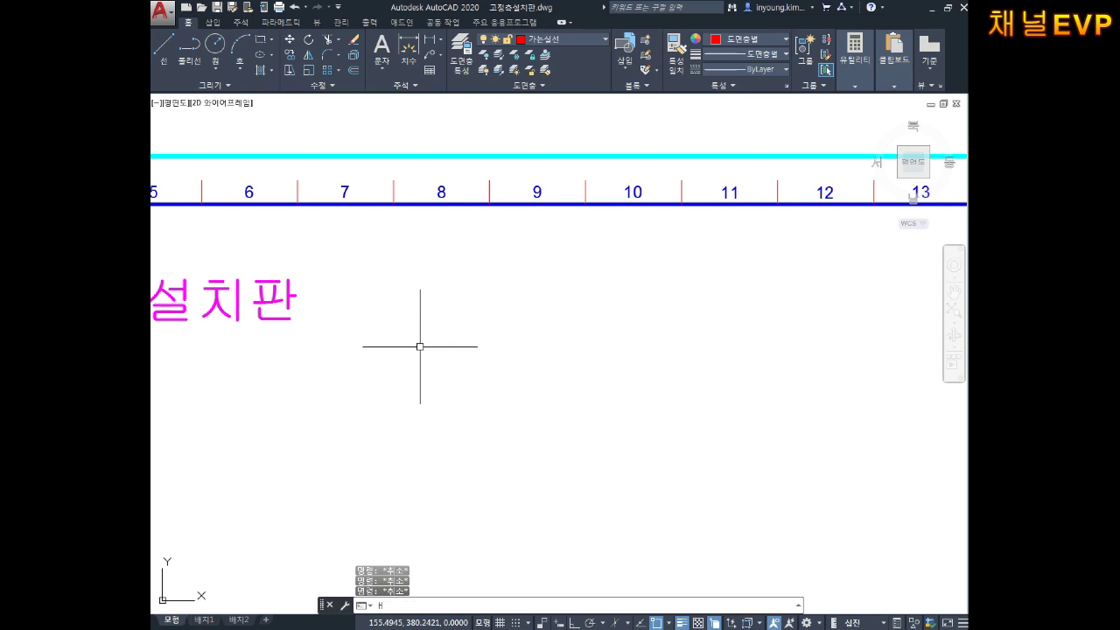
key("Return")
key("Escape")
key("Escape")
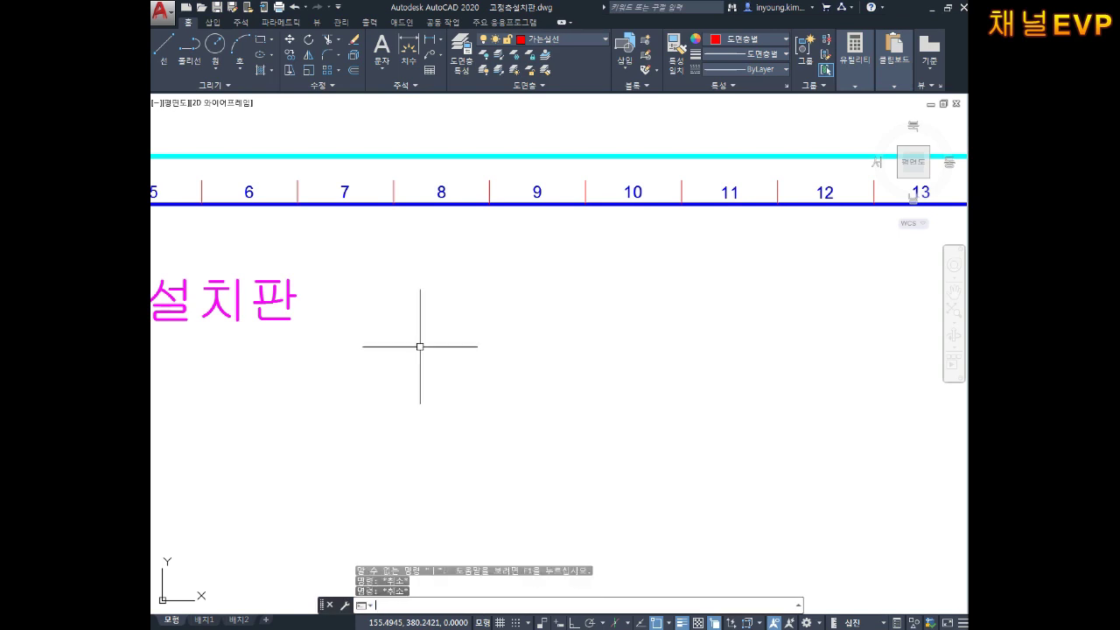
type("POL")
- Draw a six-sided inscribed polygon right of the title with a horizontal radius
key("Return")
type("36")
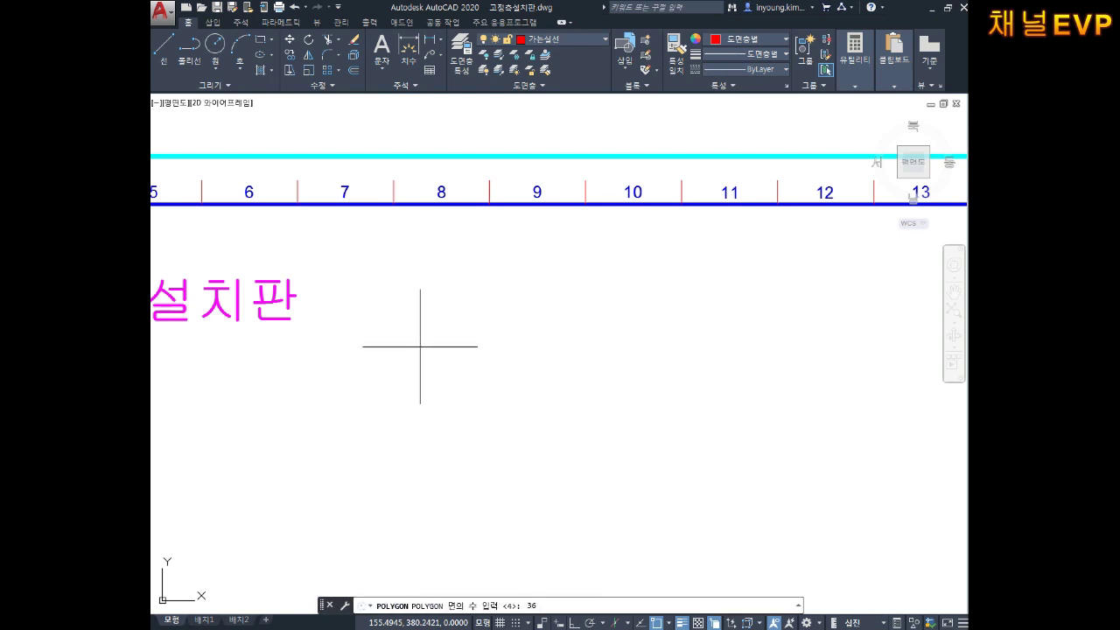
key("Return")
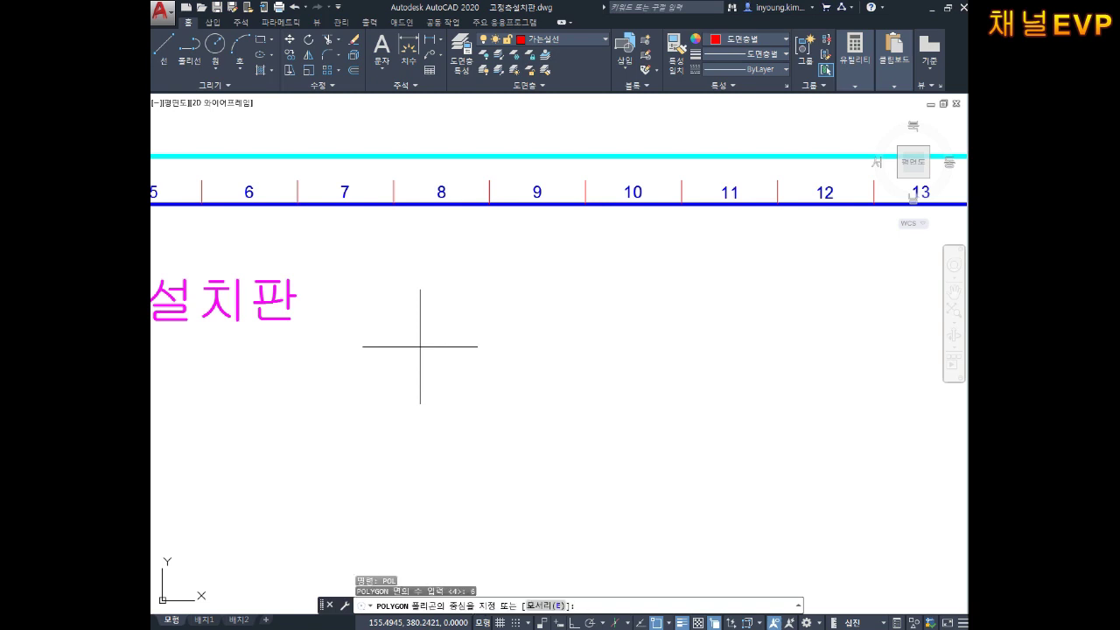
left_click(455, 347)
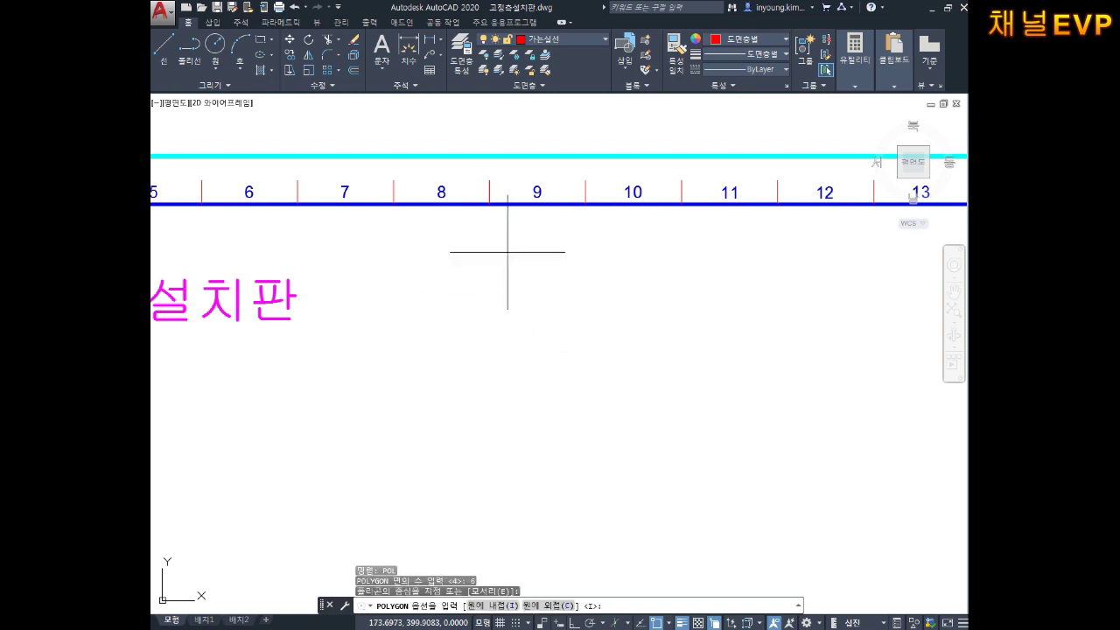
type("i")
key("Return")
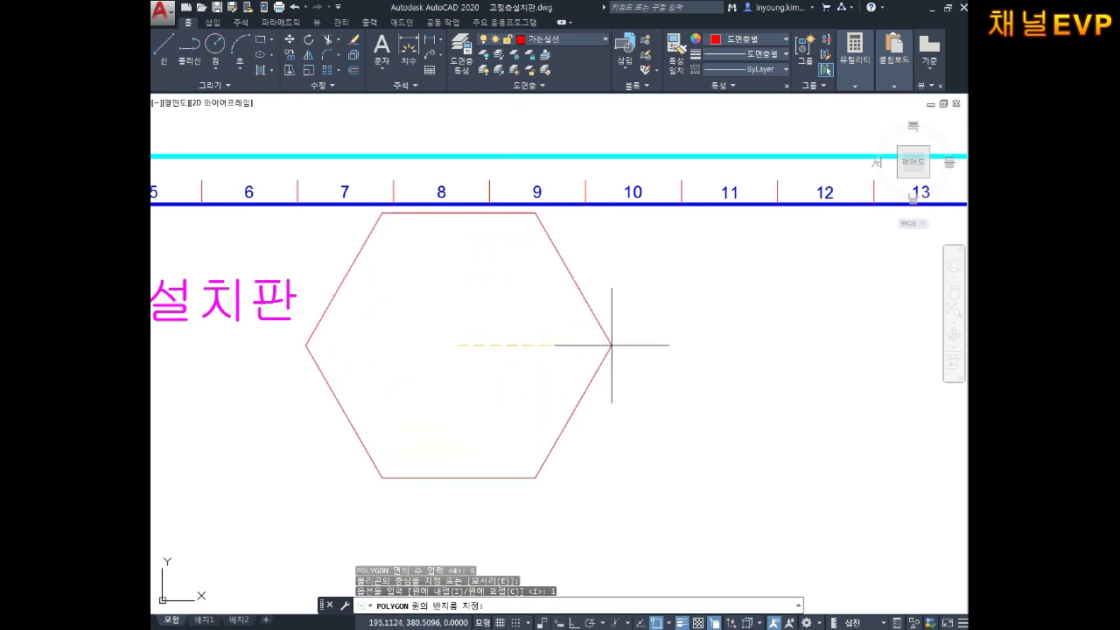
key("F8")
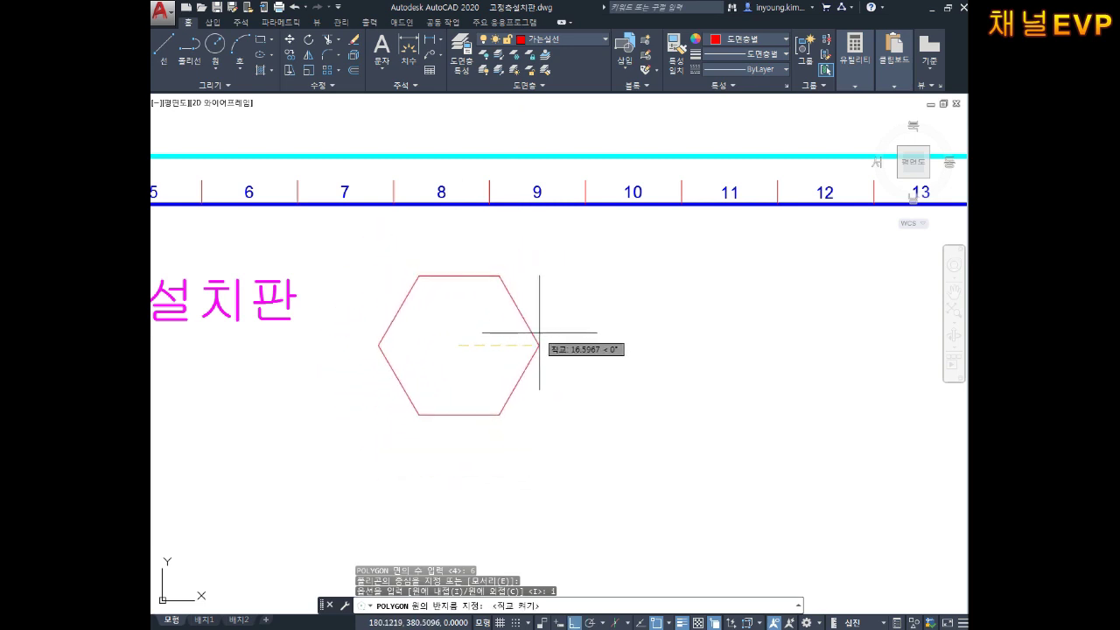
left_click(538, 332)
middle_click_drag(550, 346, 572, 339)
key("Escape")
- Put the hexagon on the 외형선 layer
left_click_drag(586, 302, 539, 254)
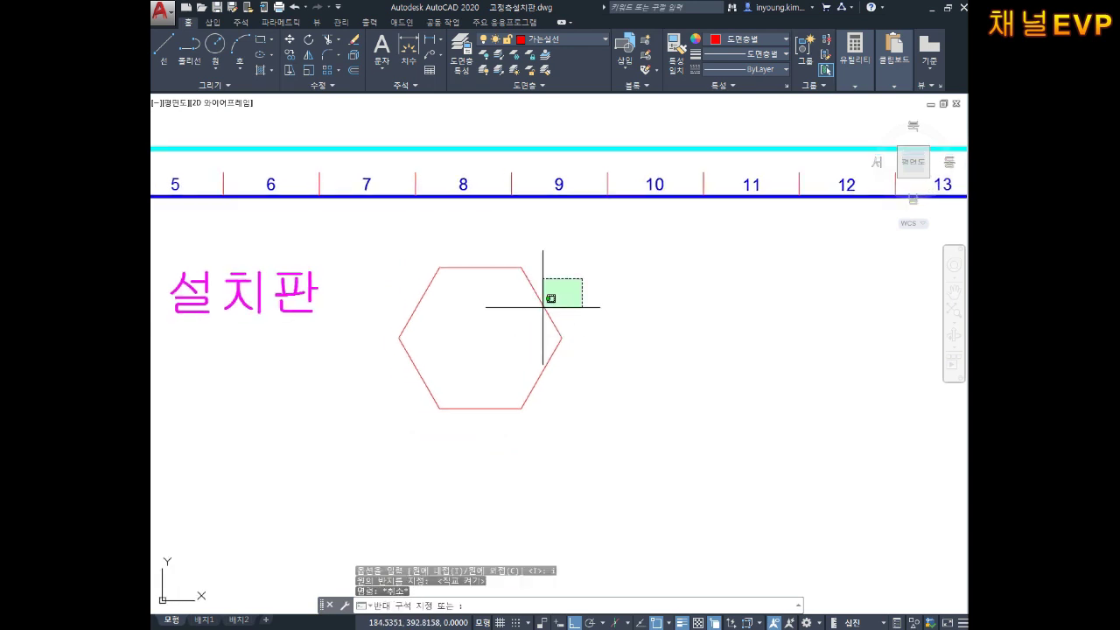
left_click(441, 44)
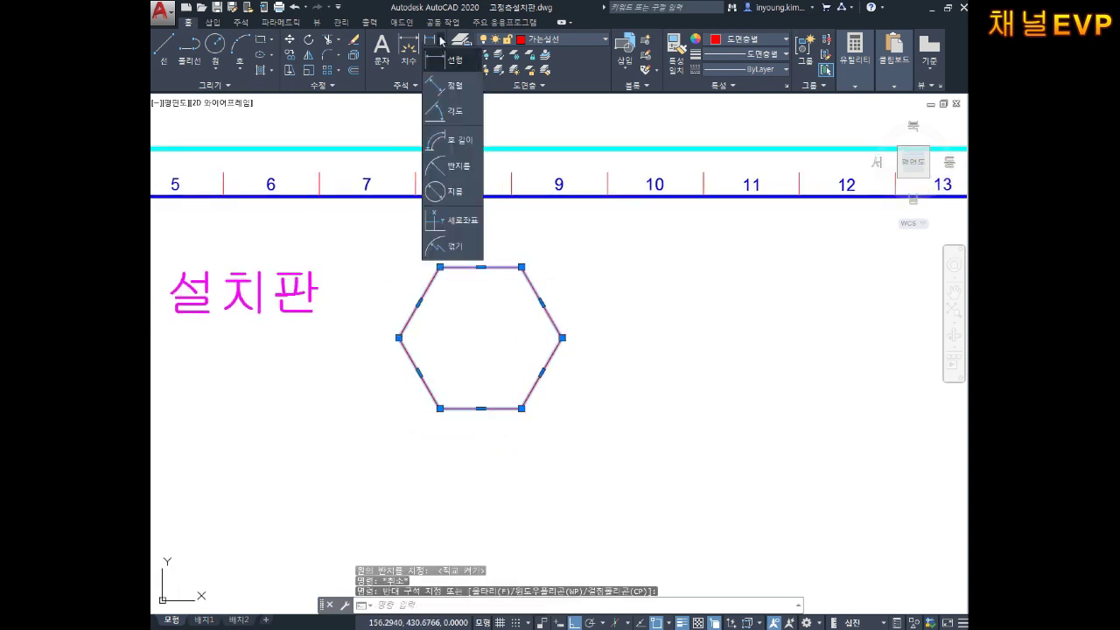
left_click(607, 272)
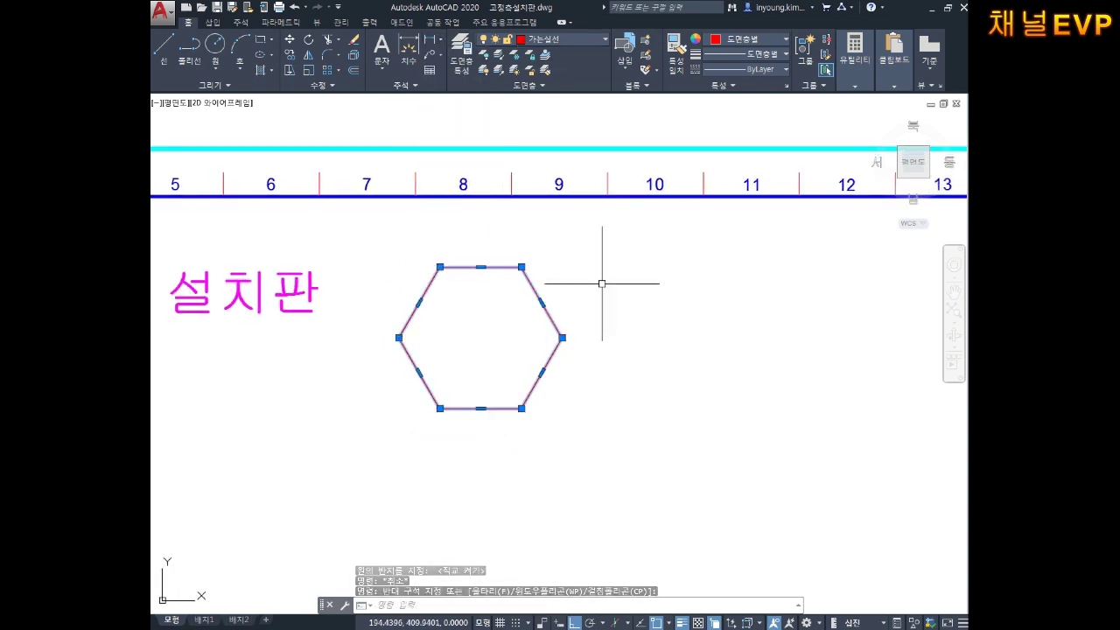
left_click(543, 39)
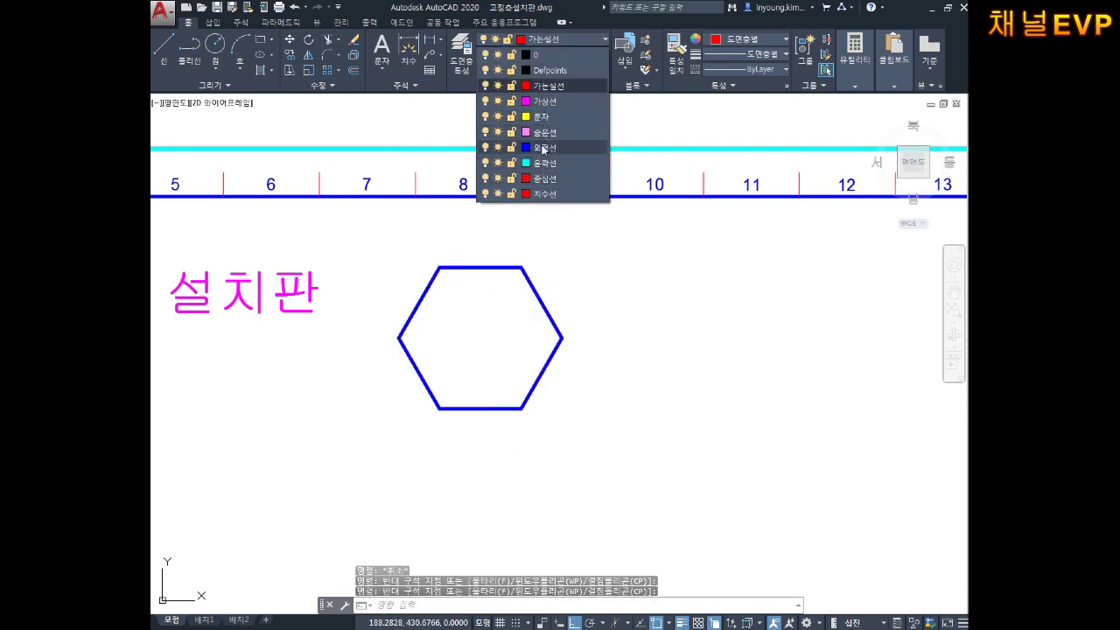
left_click(542, 147)
key("Escape")
key("Escape")
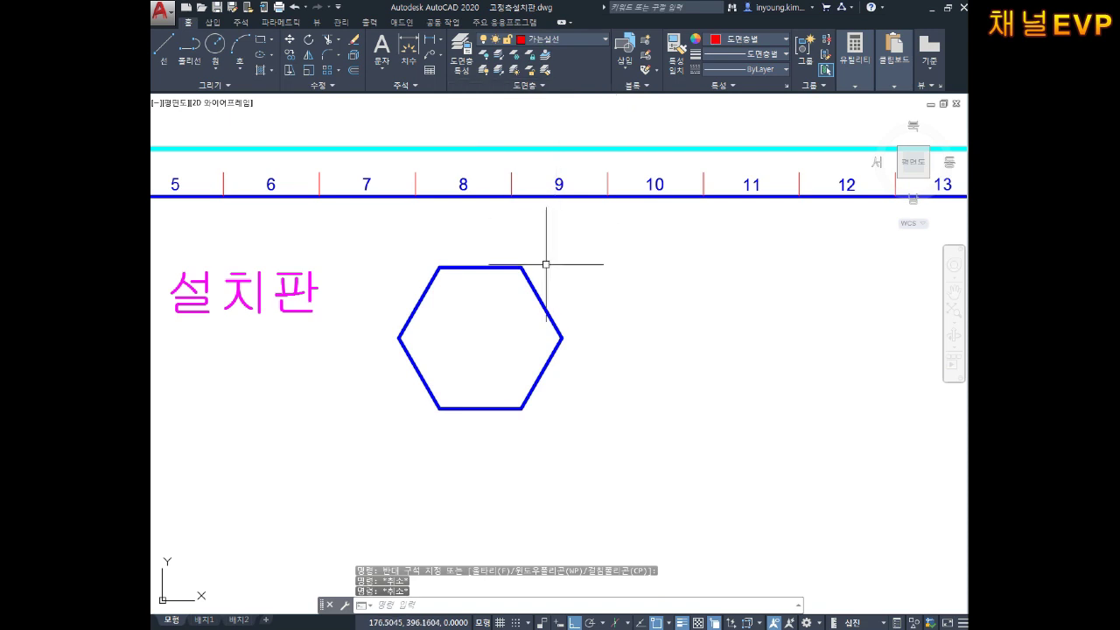
left_click_drag(543, 258, 493, 345)
mouse_move(585, 283)
middle_mouse_down()
mouse_move(603, 270)
mouse_move(582, 257)
middle_mouse_up()
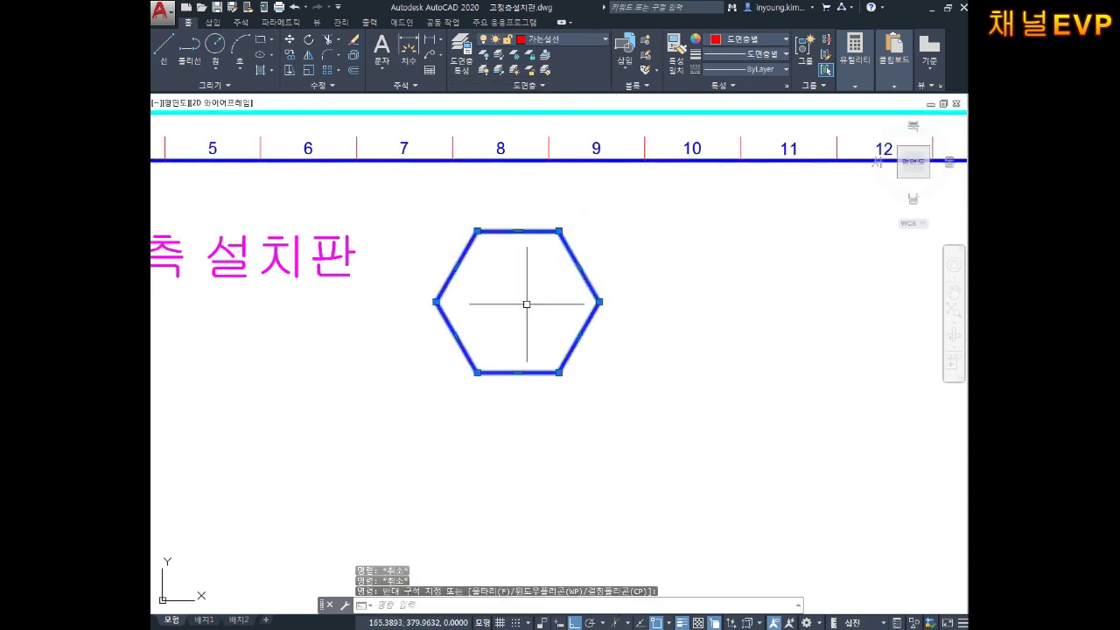
key("Escape")
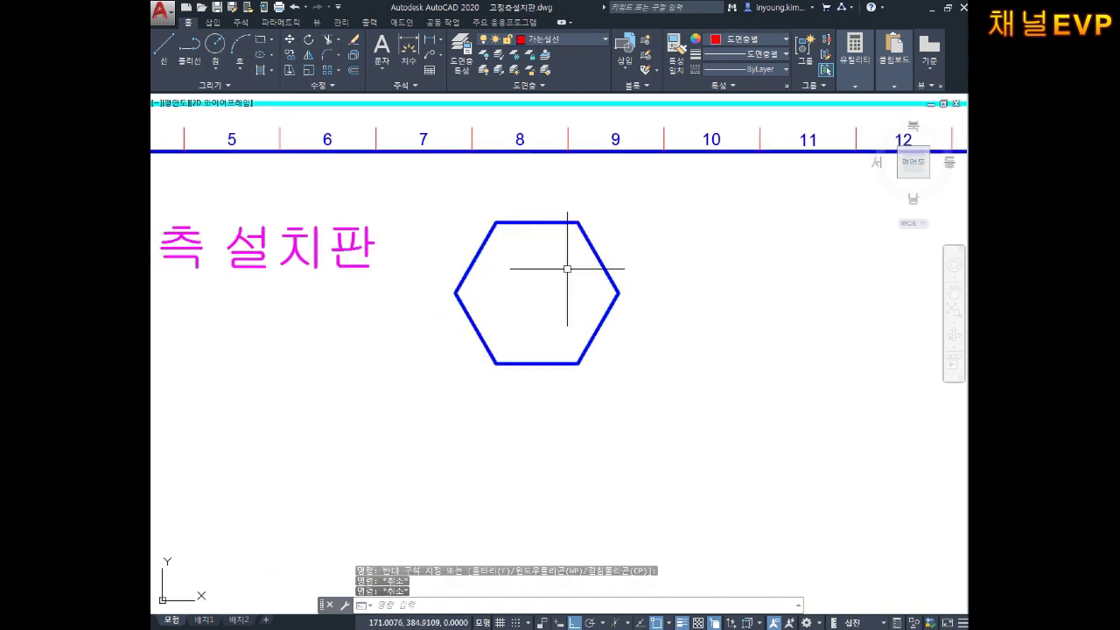
scroll(568, 265, "up", 2)
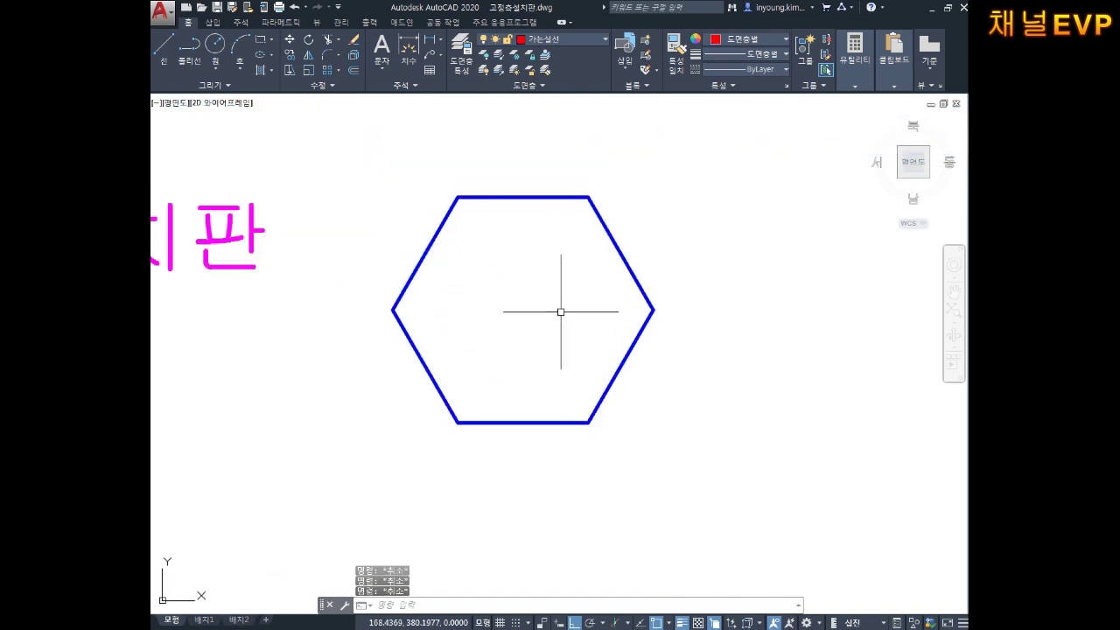
- Draw two lines: the top-right to bottom-left vertex diagonal, and the left vertex to the centre
type("l")
key("Return")
left_click(589, 196)
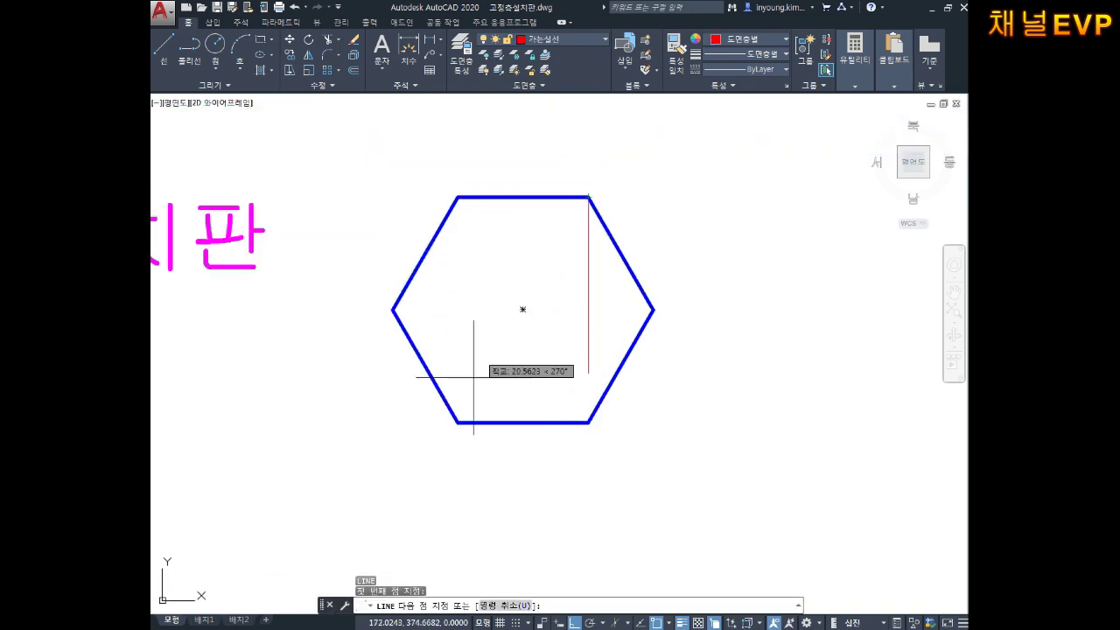
left_click(457, 422)
key("Return")
key("Return")
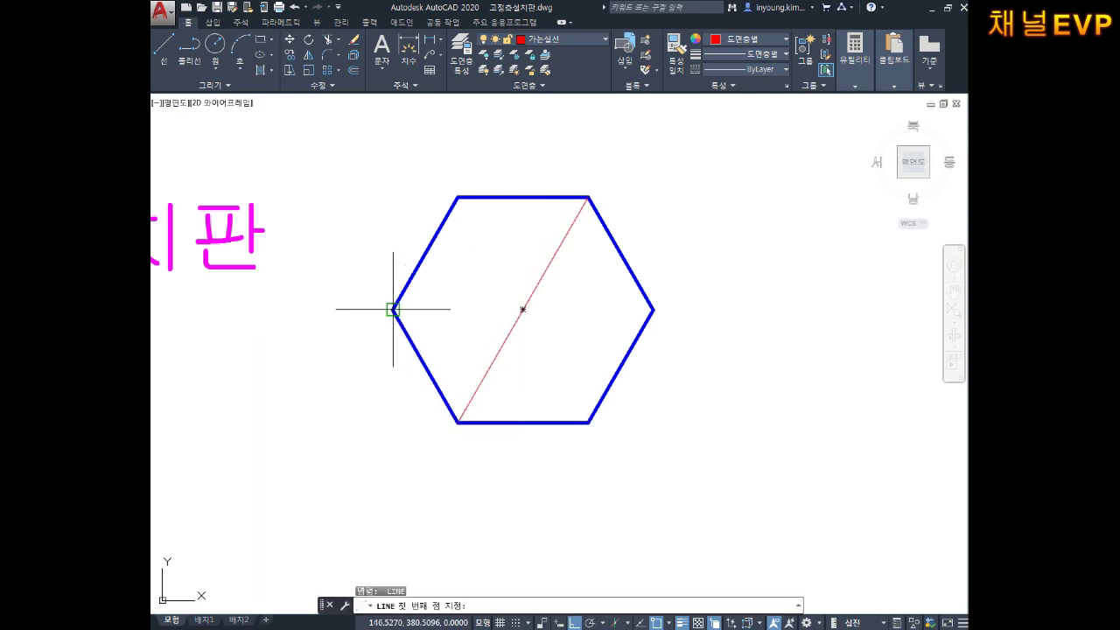
left_click(393, 309)
left_click(522, 309)
key("Escape")
key("Escape")
- Move both new lines to the 외형선 layer and make 외형선 the current layer
left_click(551, 357)
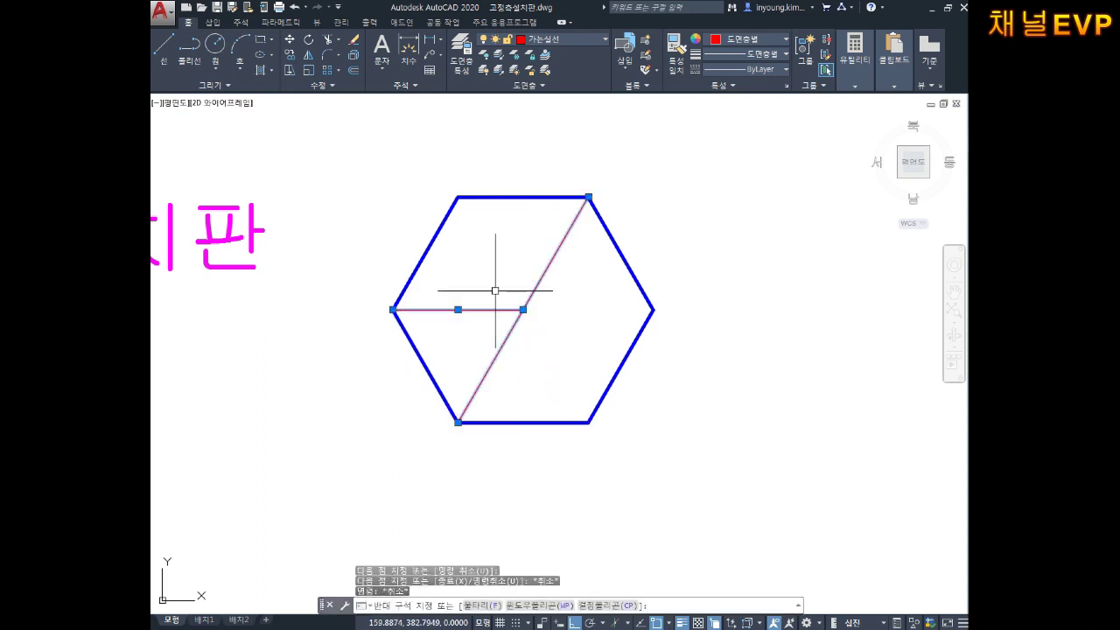
left_click(495, 291)
left_click(547, 40)
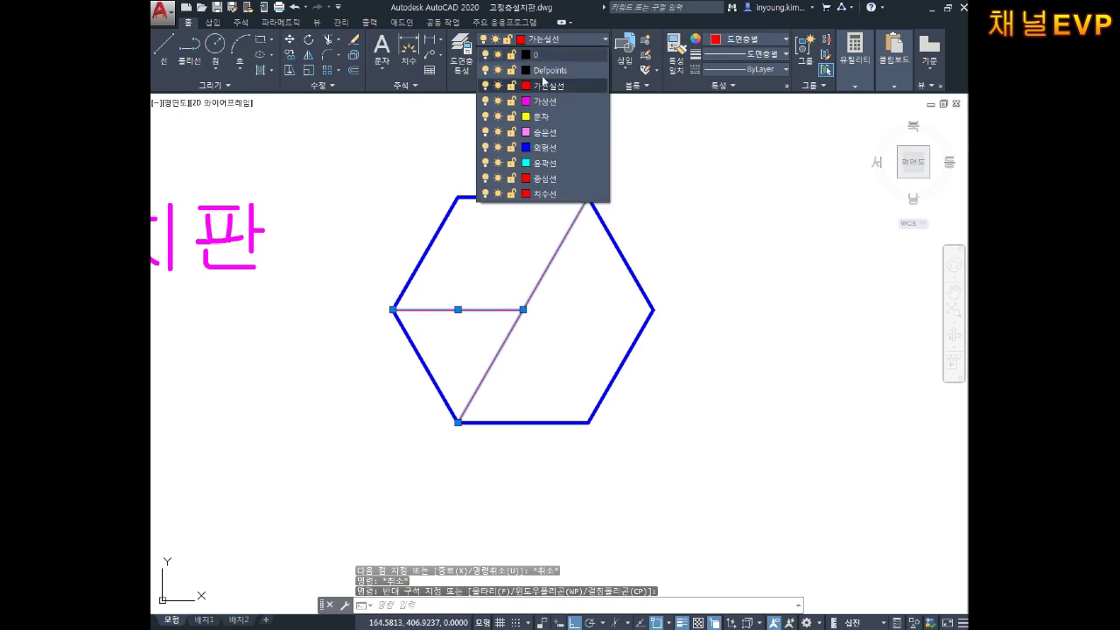
left_click(547, 158)
key("Escape")
key("Escape")
key("Escape")
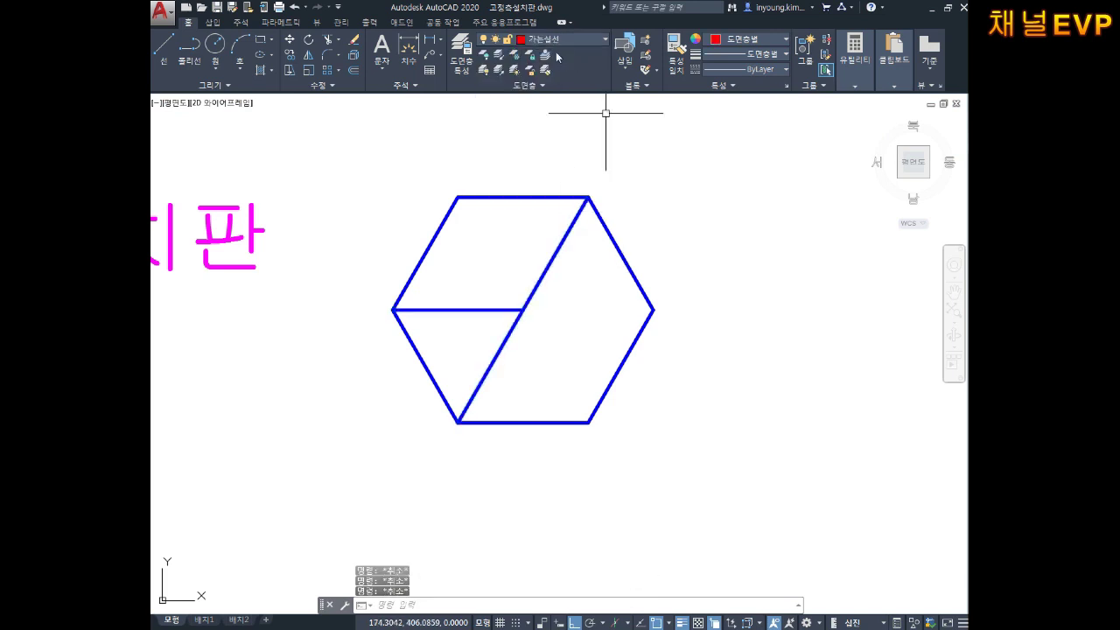
left_click(547, 39)
left_click(540, 147)
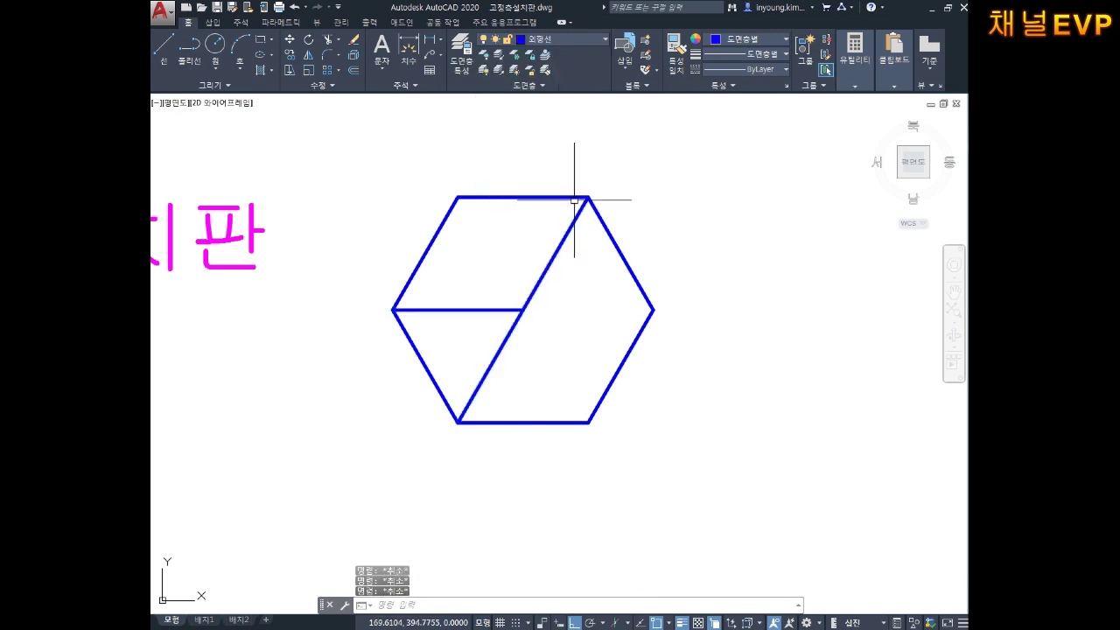
left_click(588, 197)
key("Escape")
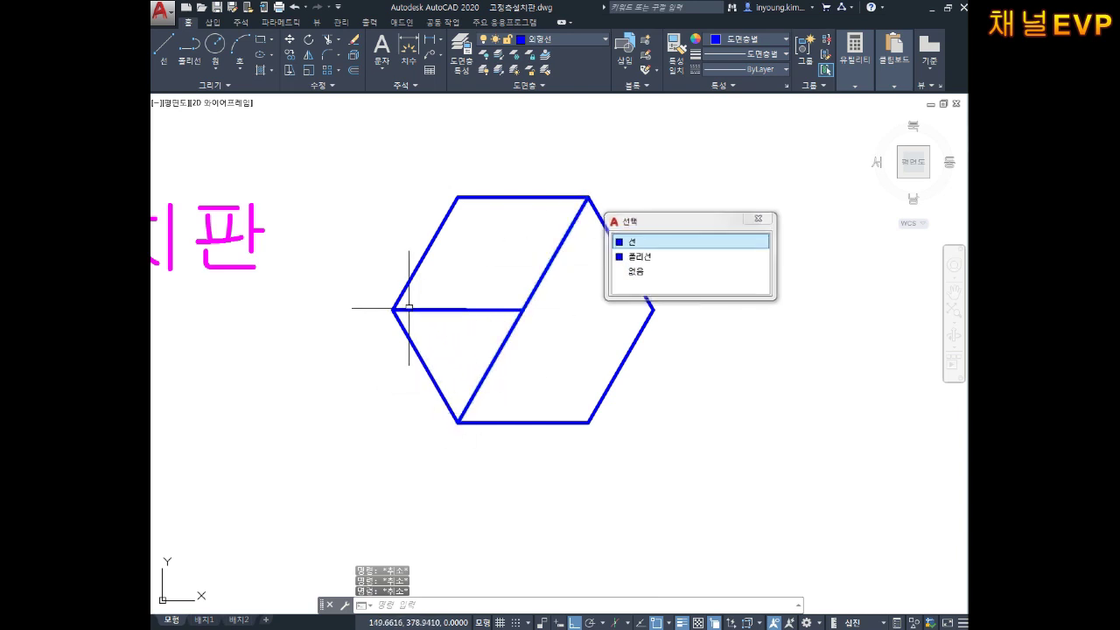
- Erase the unneeded hexagon edges: right, lower, top and upper-left, leaving the triangle and stroke
scroll(665, 291, "up", 2)
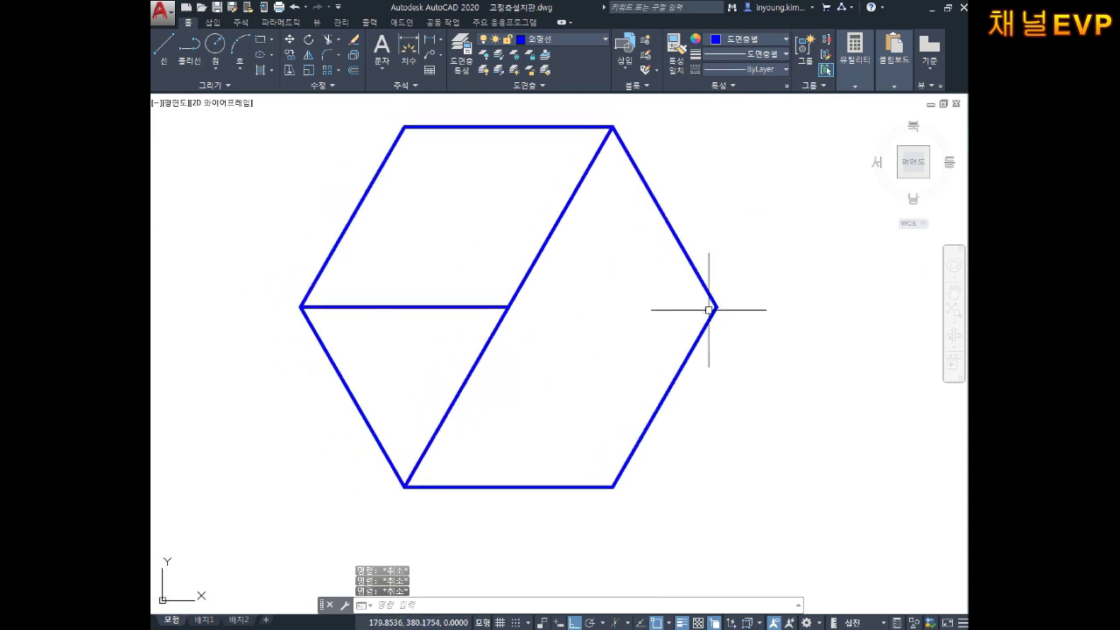
scroll(704, 297, "down", 2)
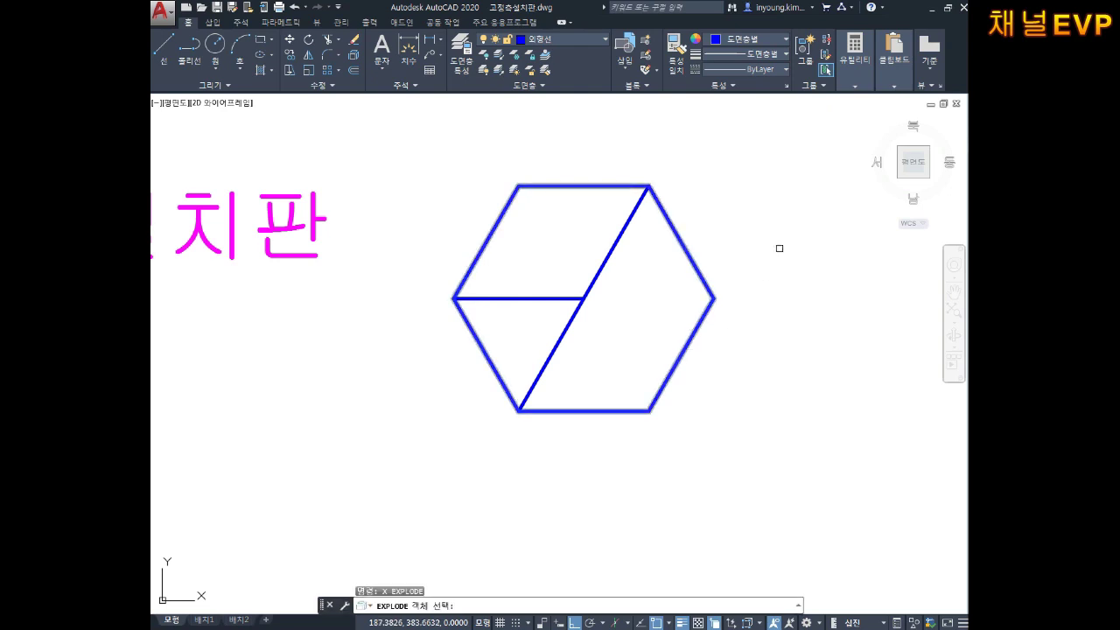
left_click(698, 344)
key("Delete")
left_click_drag(667, 393, 608, 432)
key("Delete")
left_click_drag(570, 167, 516, 210)
key("Delete")
middle_click_drag(550, 280, 577, 278)
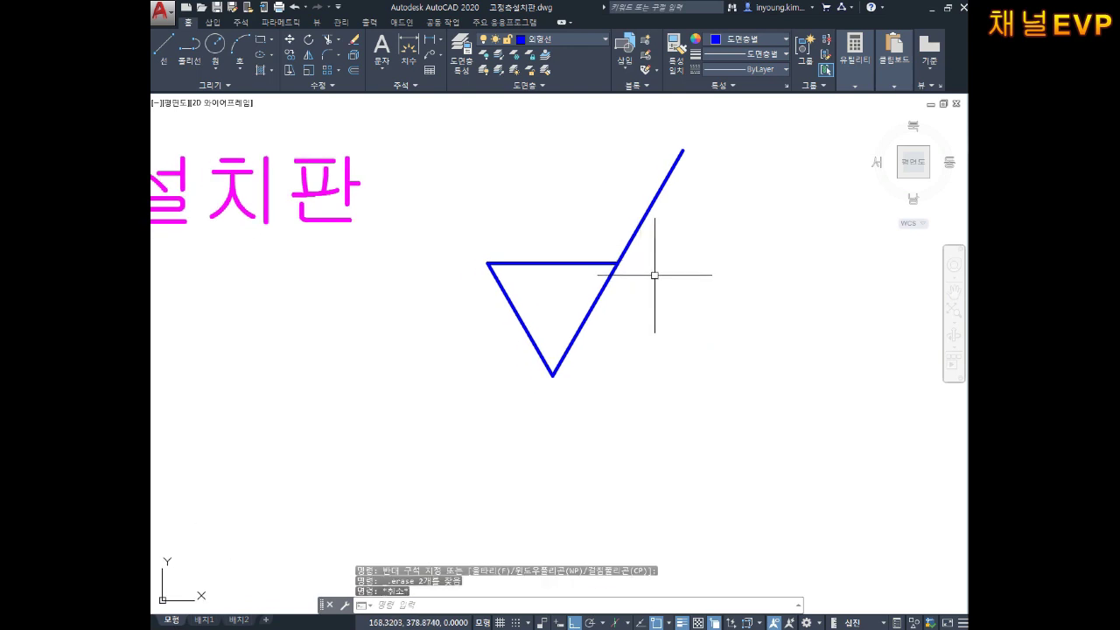
key("Escape")
key("Escape")
- Start moving the triangle shape, then cancel so it stays in place
key("m")
key("Return")
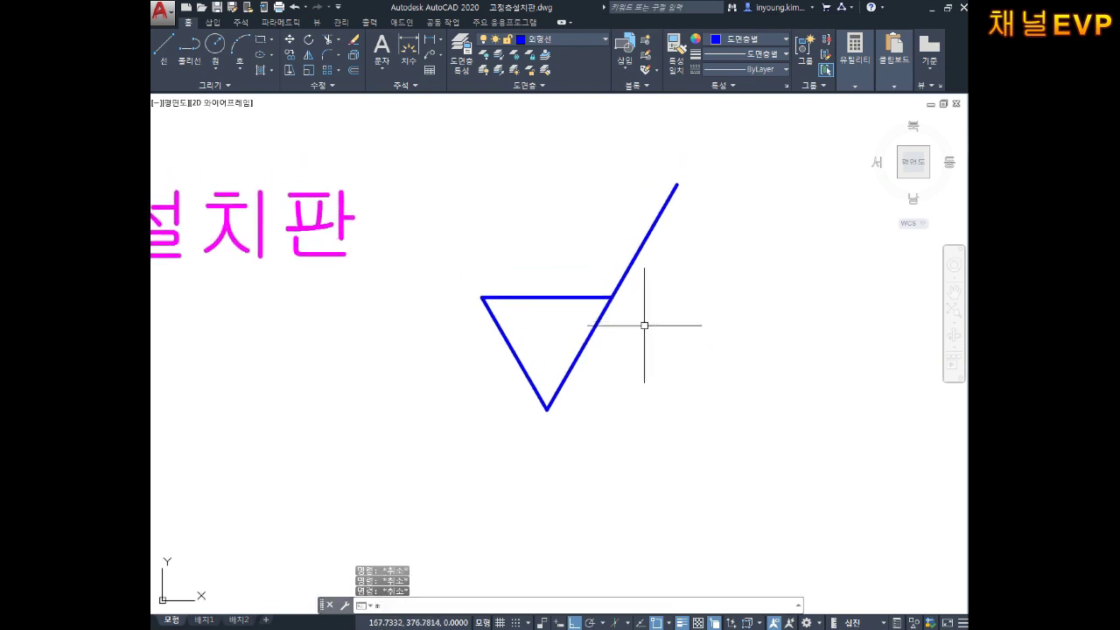
left_click(727, 245)
left_click(475, 418)
key("Return")
left_click(546, 298)
middle_click_drag(560, 308, 496, 425)
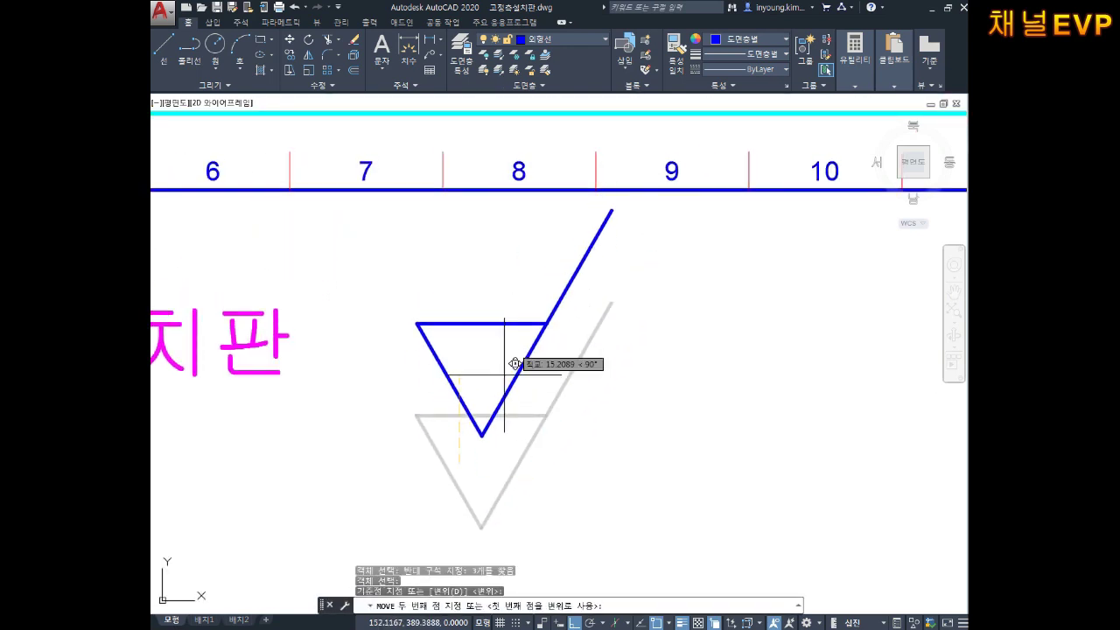
key("Escape")
key("Escape")
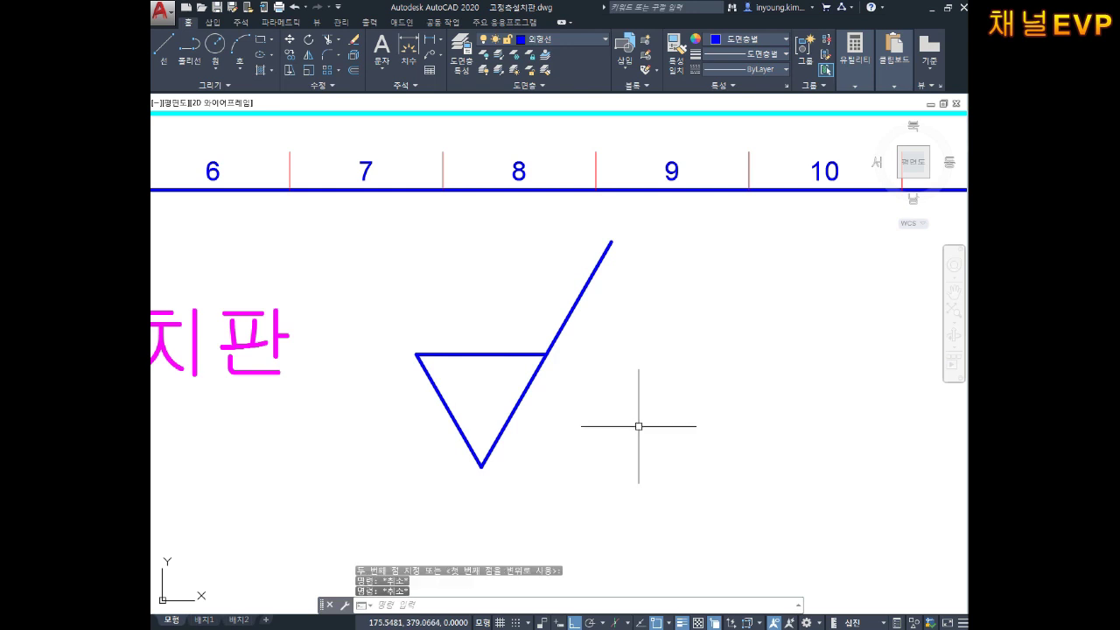
- Erase a leftover stray segment and bring the full 고정측 설치판 title into view
scroll(639, 427, "down", 2)
middle_click_drag(532, 357, 587, 391)
left_click(566, 368)
key("Delete")
scroll(587, 372, "up", 2)
key("Escape")
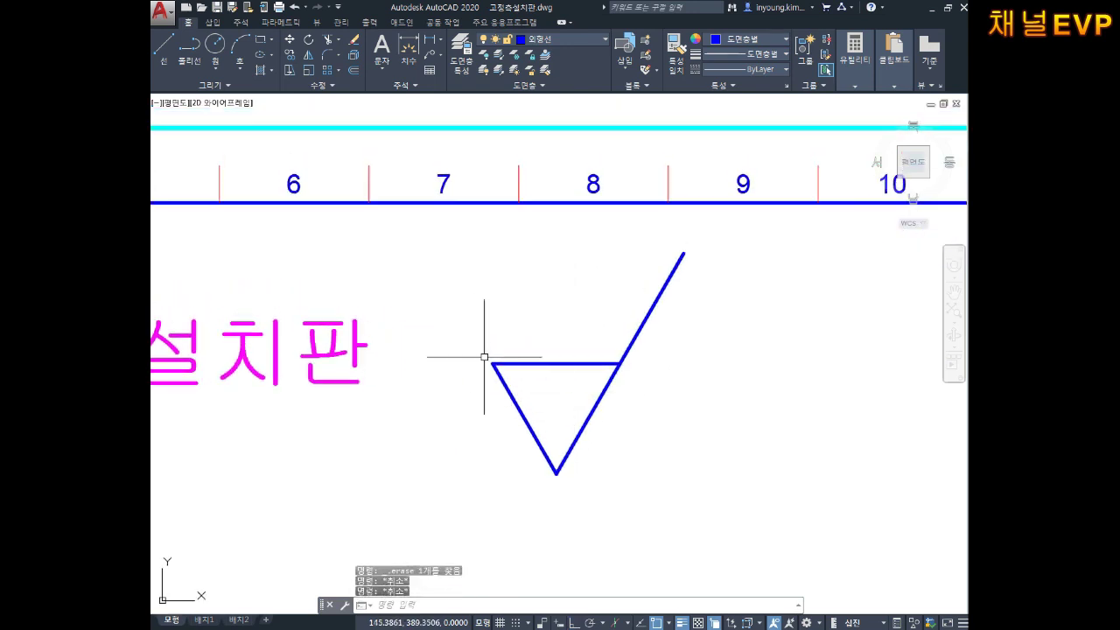
scroll(481, 377, "down", 2)
middle_click_drag(475, 400, 500, 375)
key("Escape")
- Copy the '1' text from the title circle to just above the triangle
type("co")
key("Return")
left_click(279, 349)
key("Return")
left_click(274, 348)
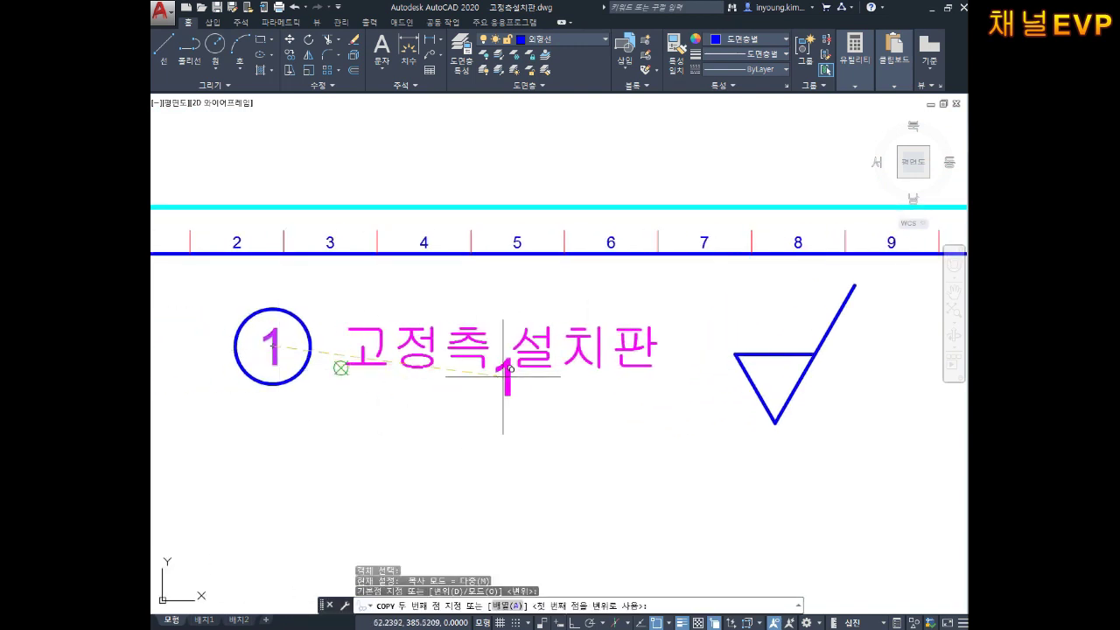
middle_click_drag(593, 373, 478, 405)
key("F8")
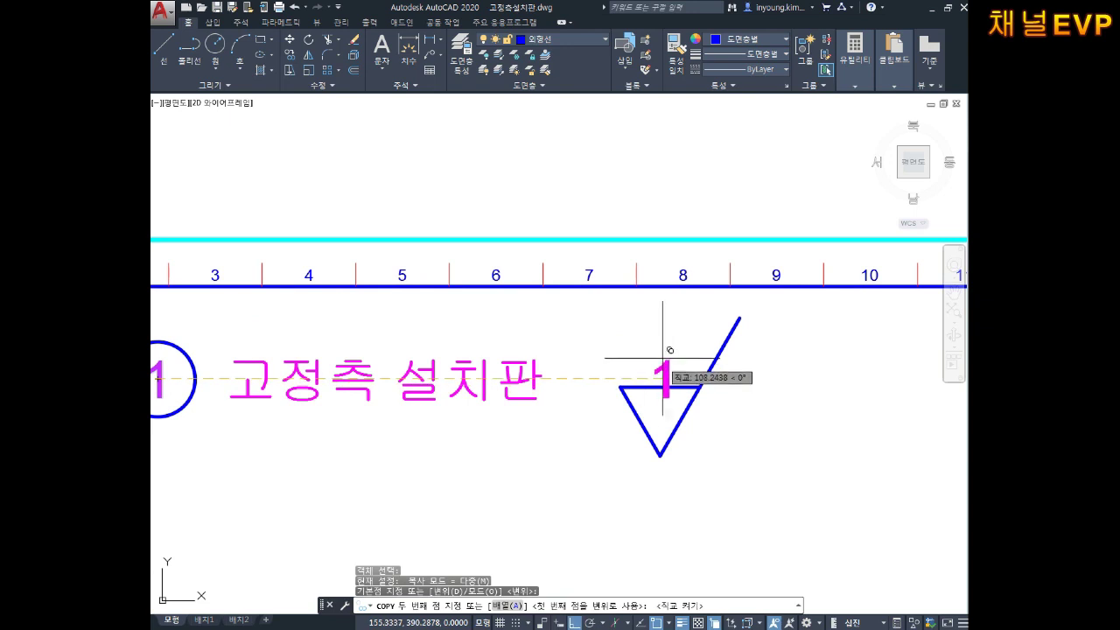
key("F8")
left_click(667, 354)
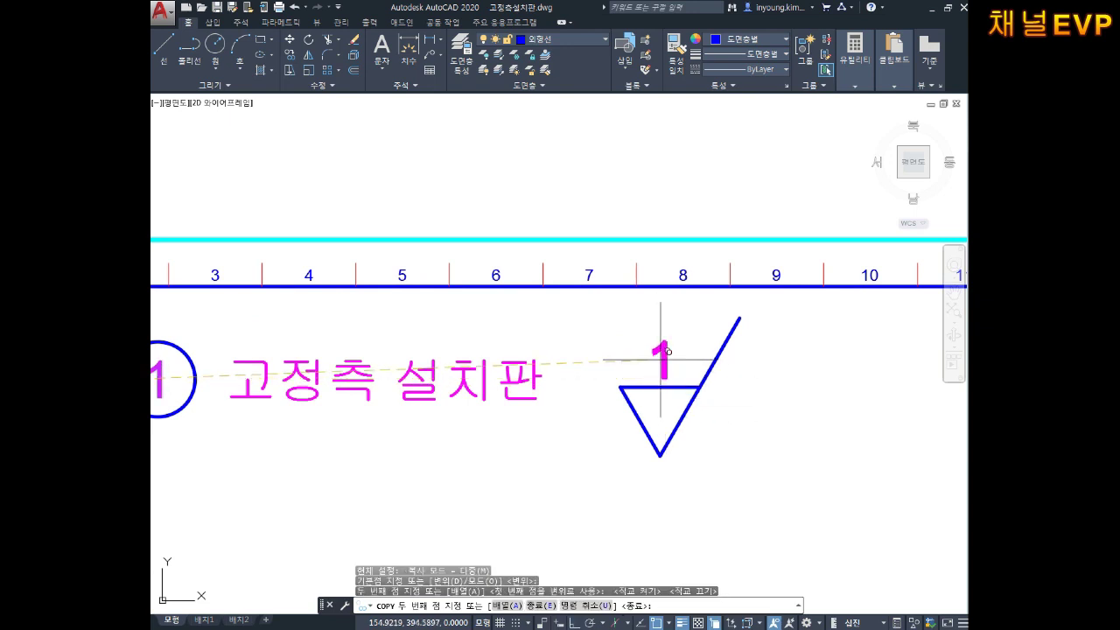
key("Escape")
key("Escape")
- Edit the copied '1' so it reads X
double_click(667, 363)
double_click(667, 362)
type("X")
key("Escape")
key("Escape")
middle_click_drag(722, 440, 729, 424)
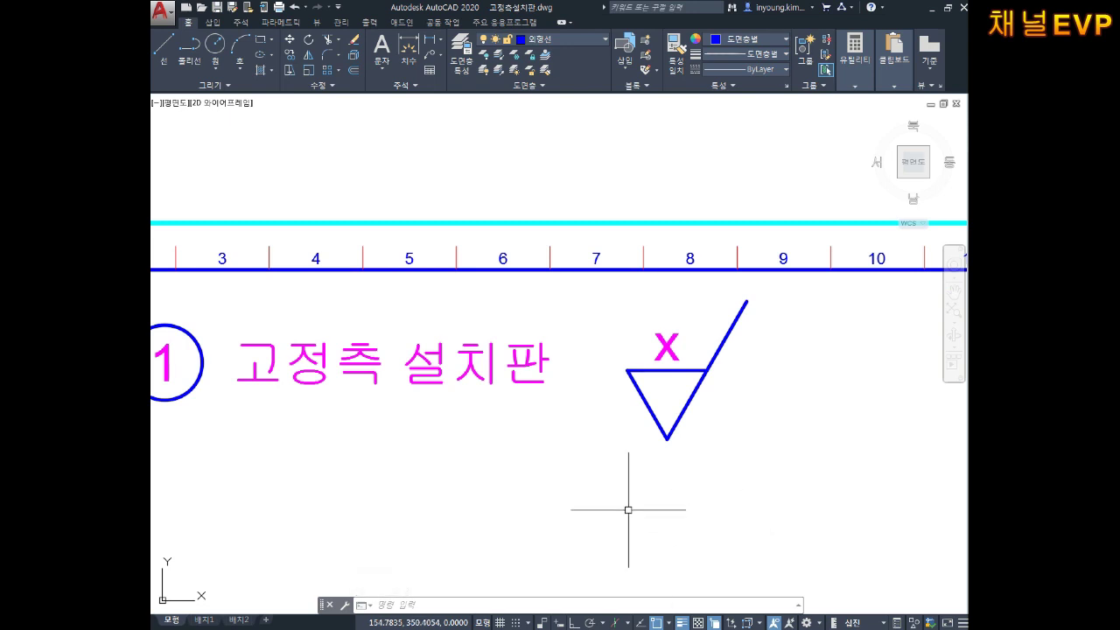
key("alt+Tab")
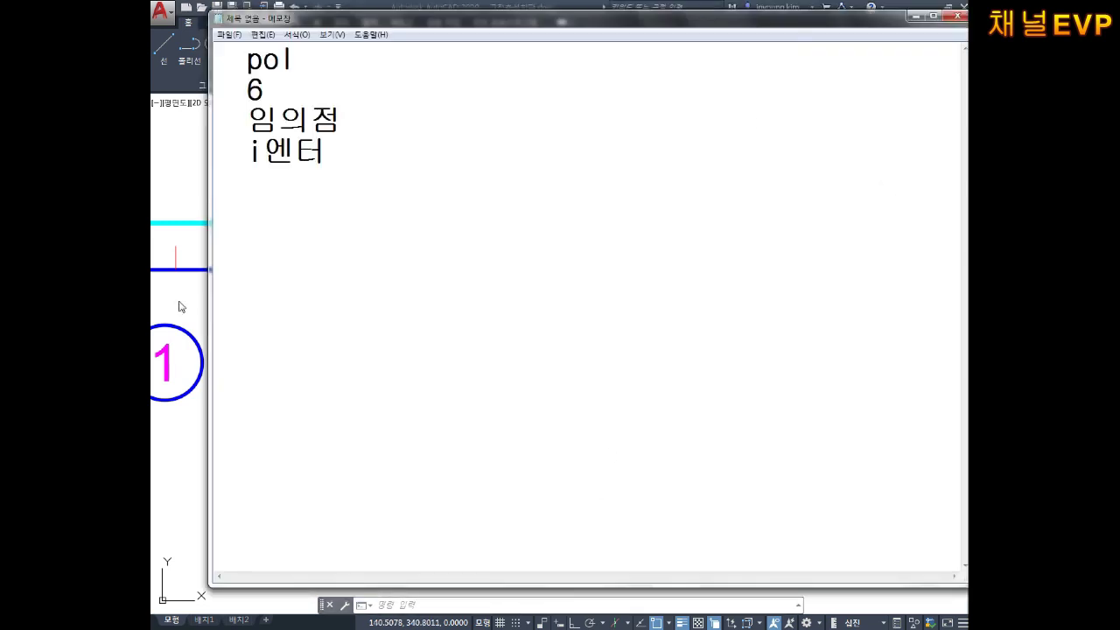
- Type the SCALE notes (sc 엔터, 도형선택, 기준점, 1.5) under the polygon notes in Notepad
key("alt+Tab")
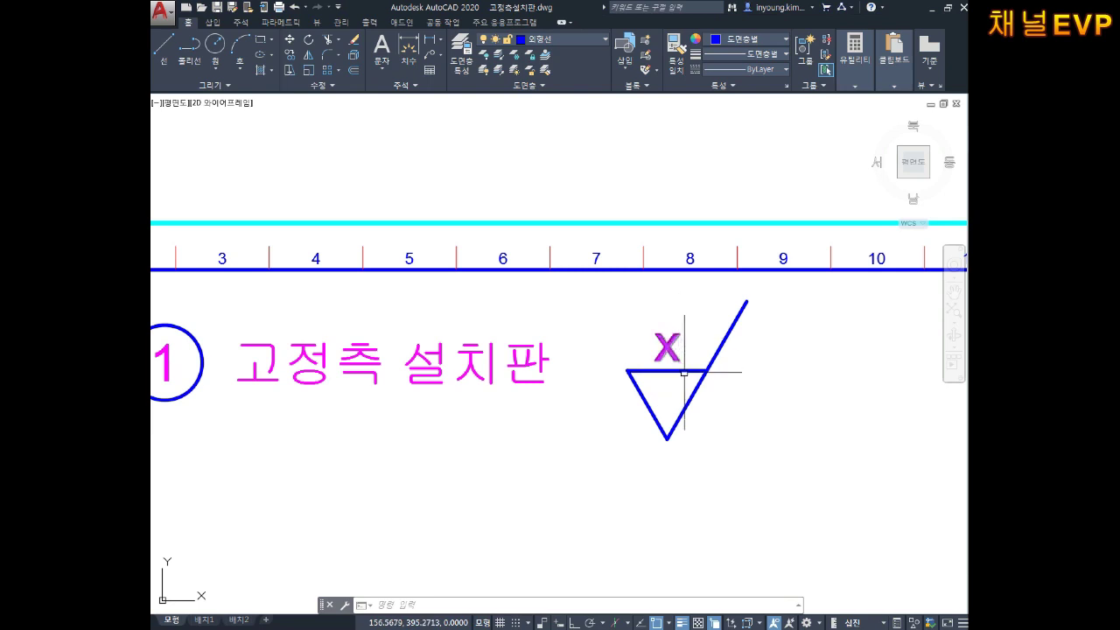
key("alt+Tab")
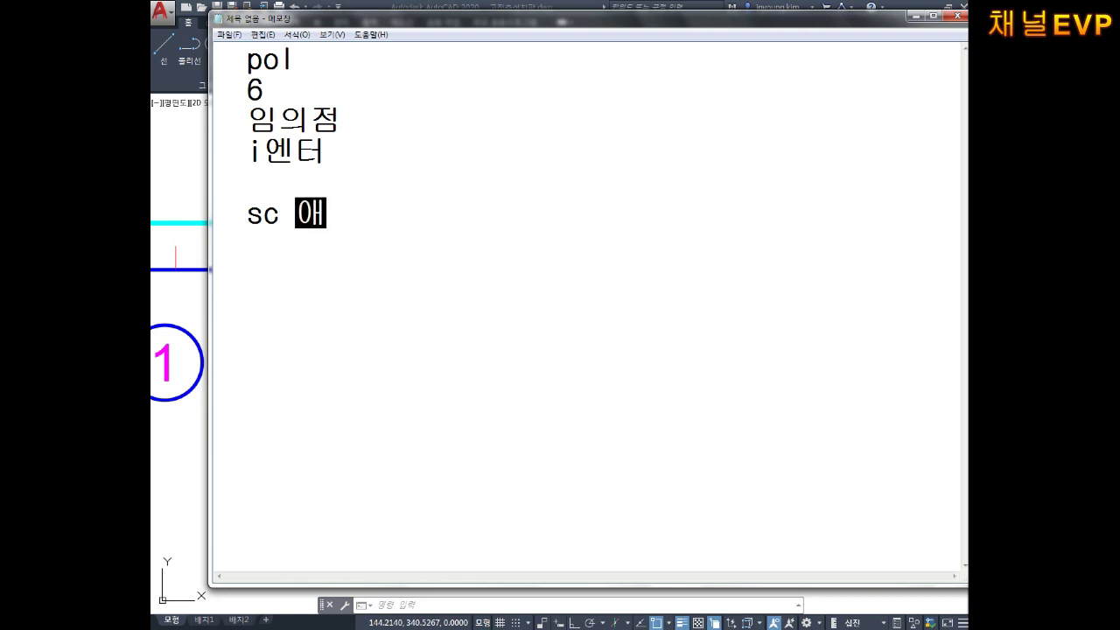
type("엔터")
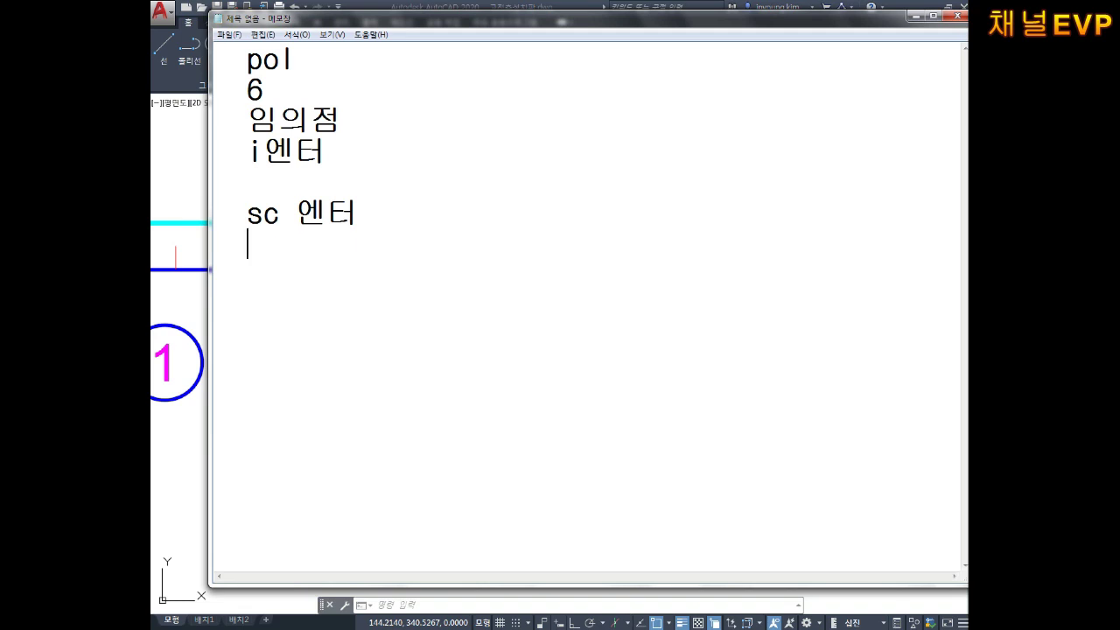
type("형선ㅌ")
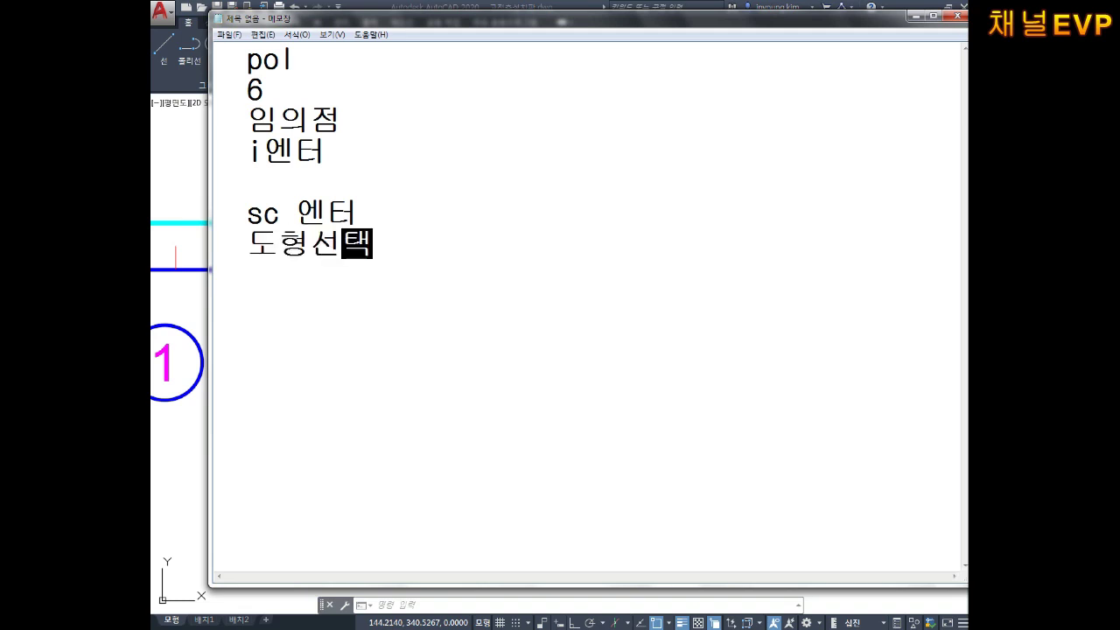
type("기준저모")
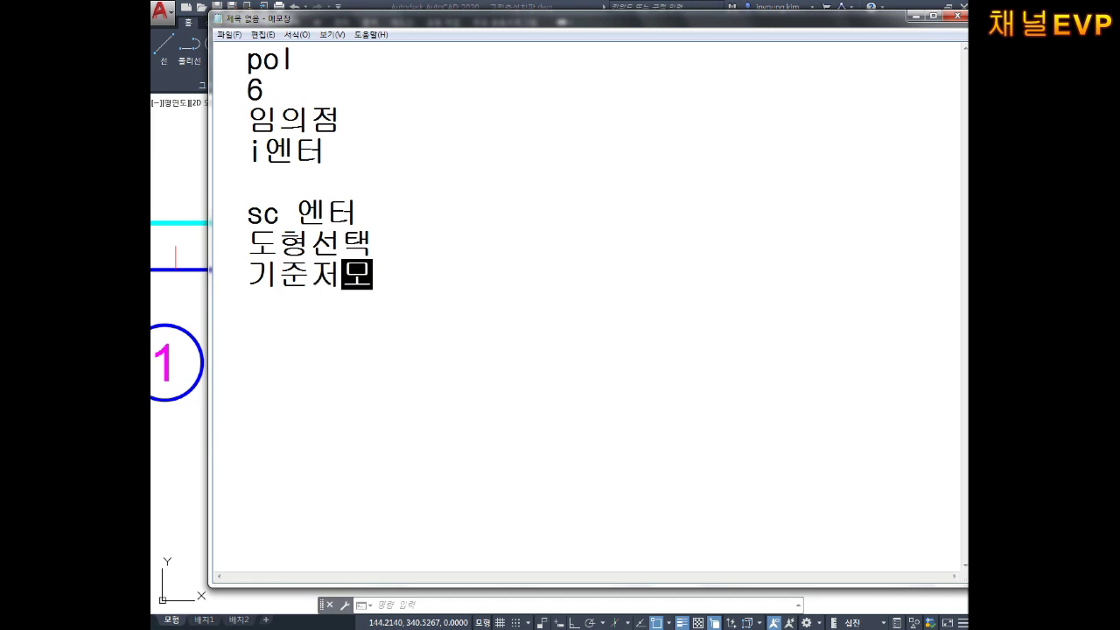
key("BackSpace")
type("1.5")
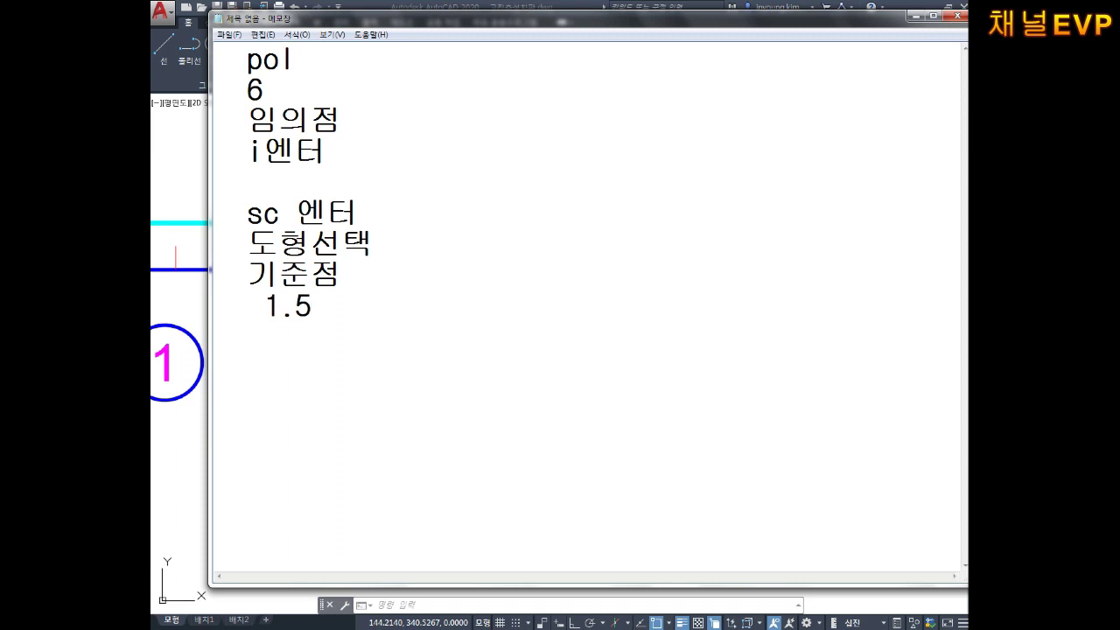
- Scale the X label by 1.5 about a base point on the label
left_click(177, 178)
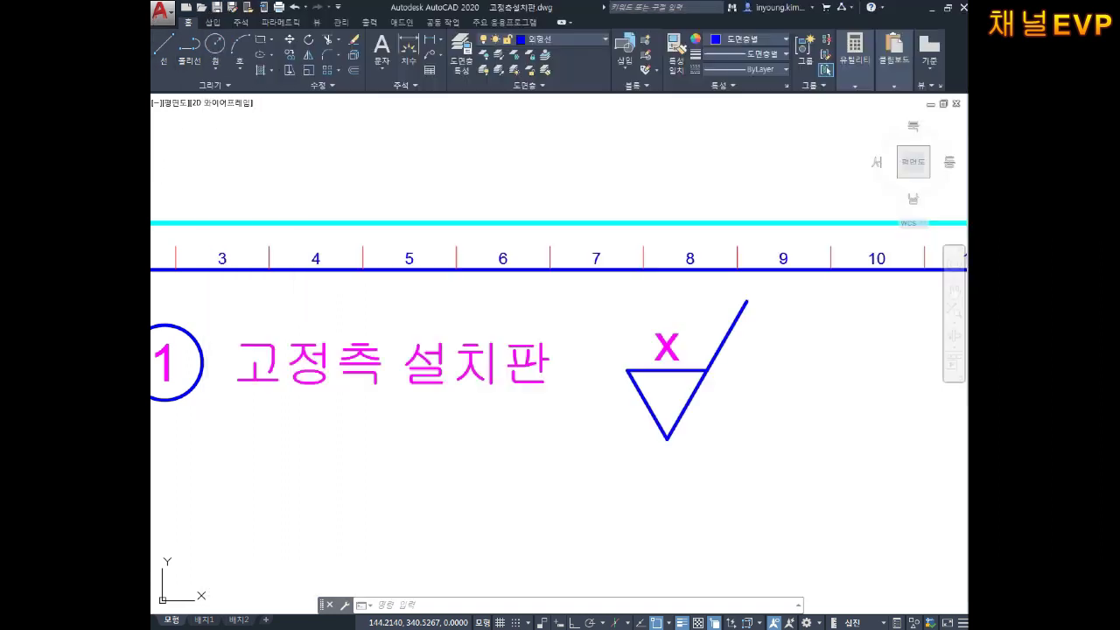
middle_click_drag(673, 332, 653, 312)
key("Escape")
key("Escape")
key("Escape")
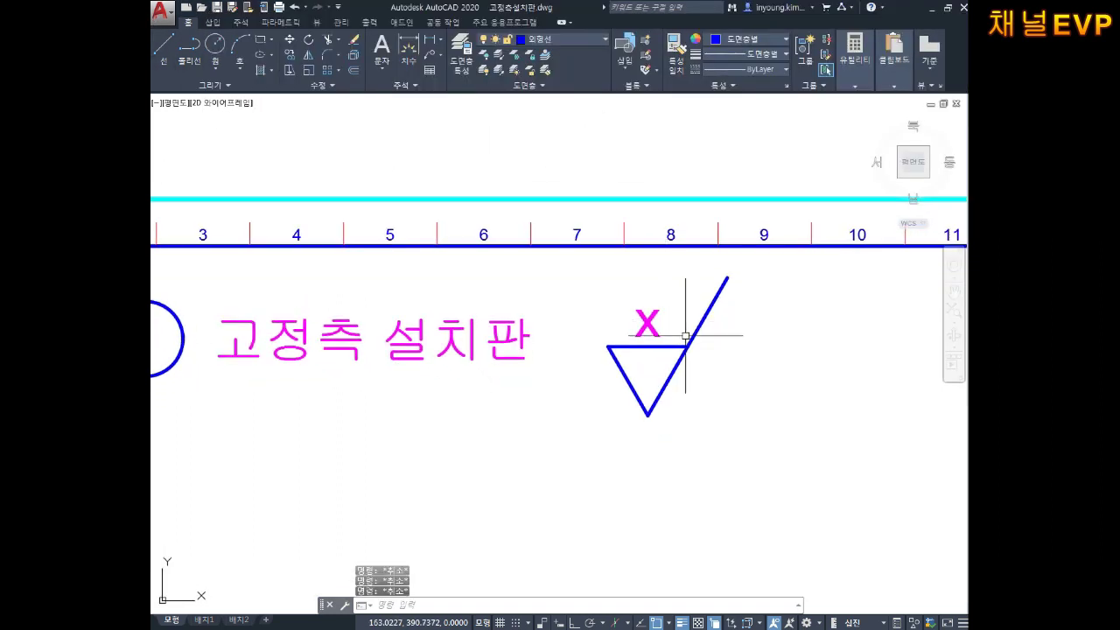
type("sc")
key("Return")
left_click(644, 321)
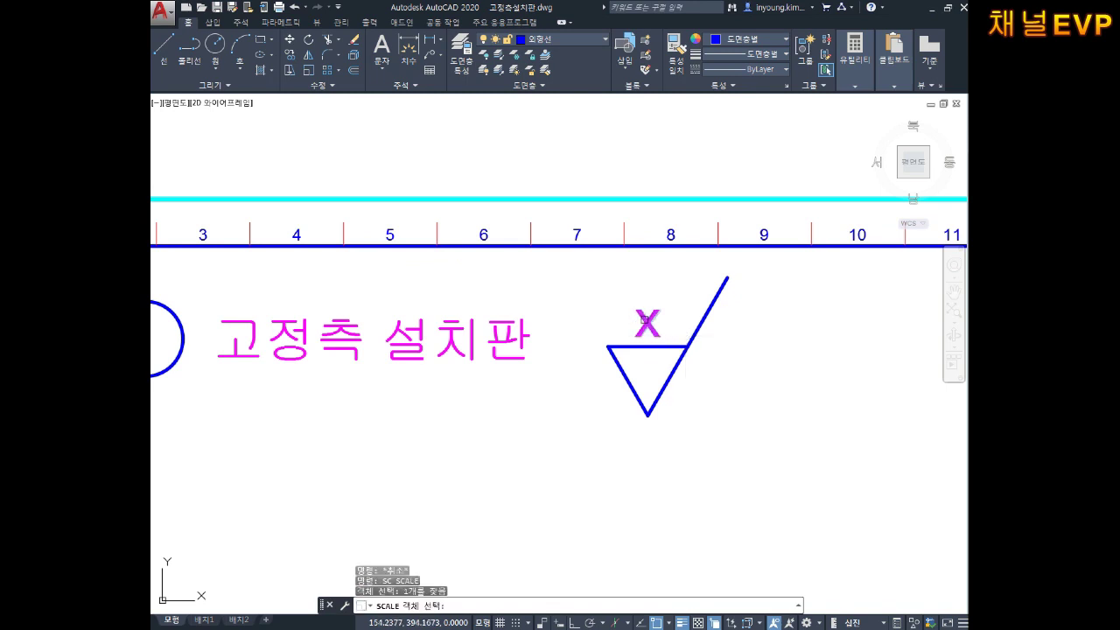
key("Return")
left_click(645, 322)
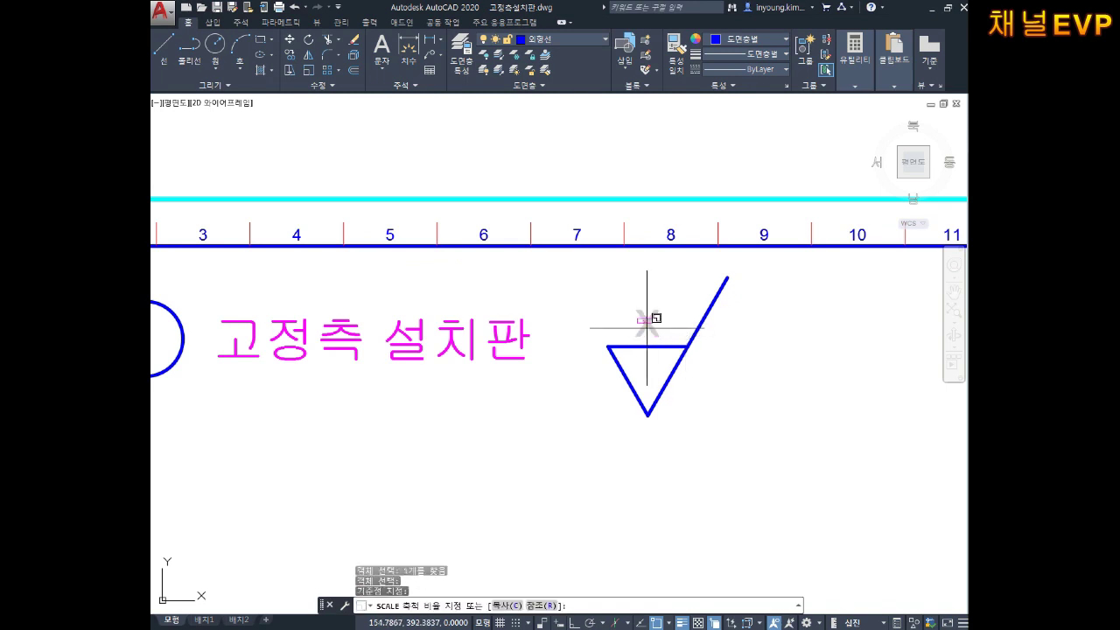
type("1.5")
key("Return")
key("Escape")
key("Escape")
key("Escape")
- Move the X label closer to the triangle, retrying after a failed first pick
middle_click_drag(684, 328, 688, 331)
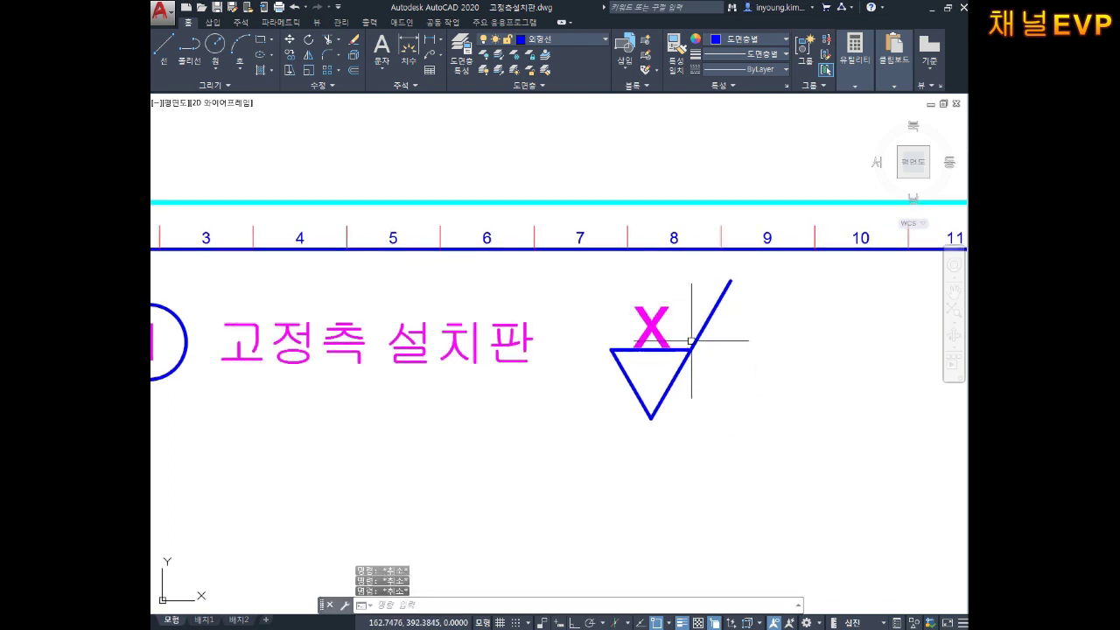
type("m")
key("Return")
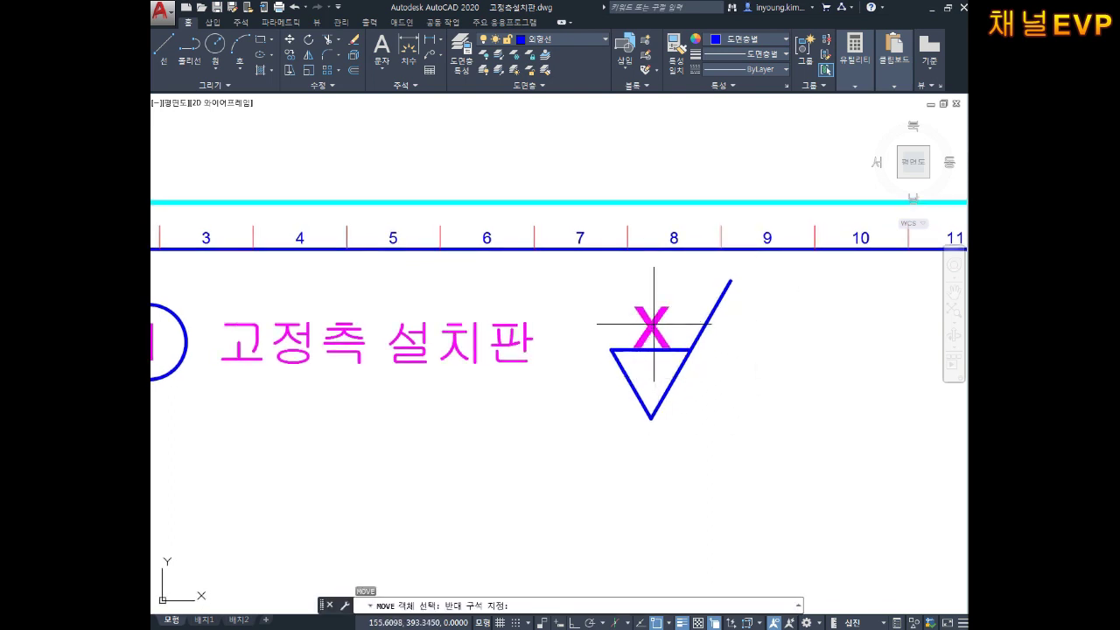
left_click(654, 326)
left_click(652, 288)
key("Escape")
key("Escape")
key("Escape")
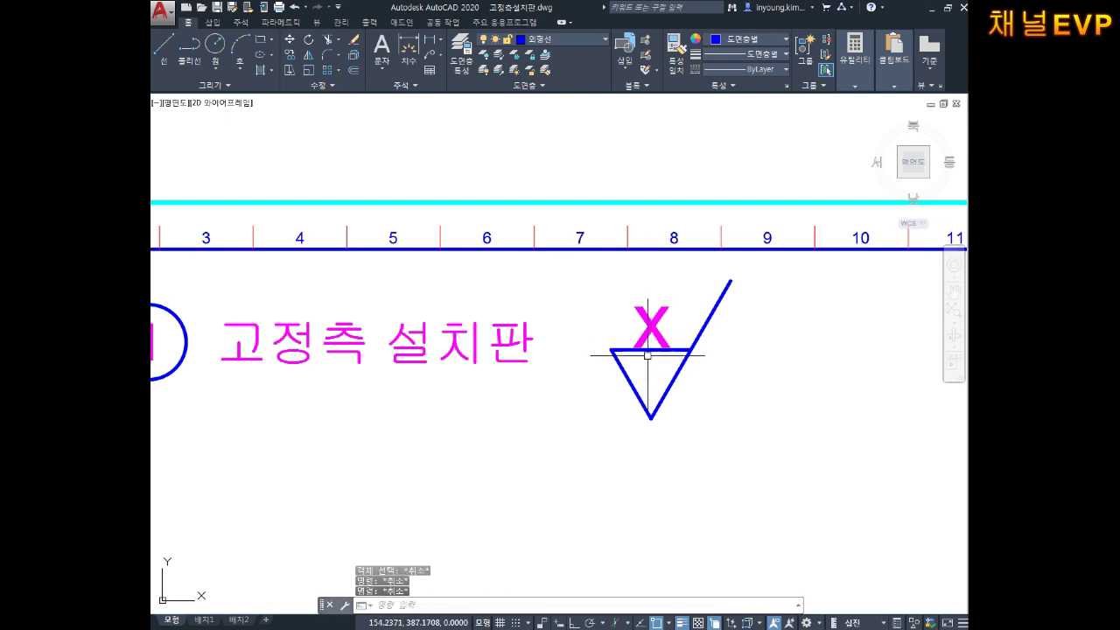
type("m")
key("Return")
left_click(651, 328)
key("Return")
left_click(697, 258)
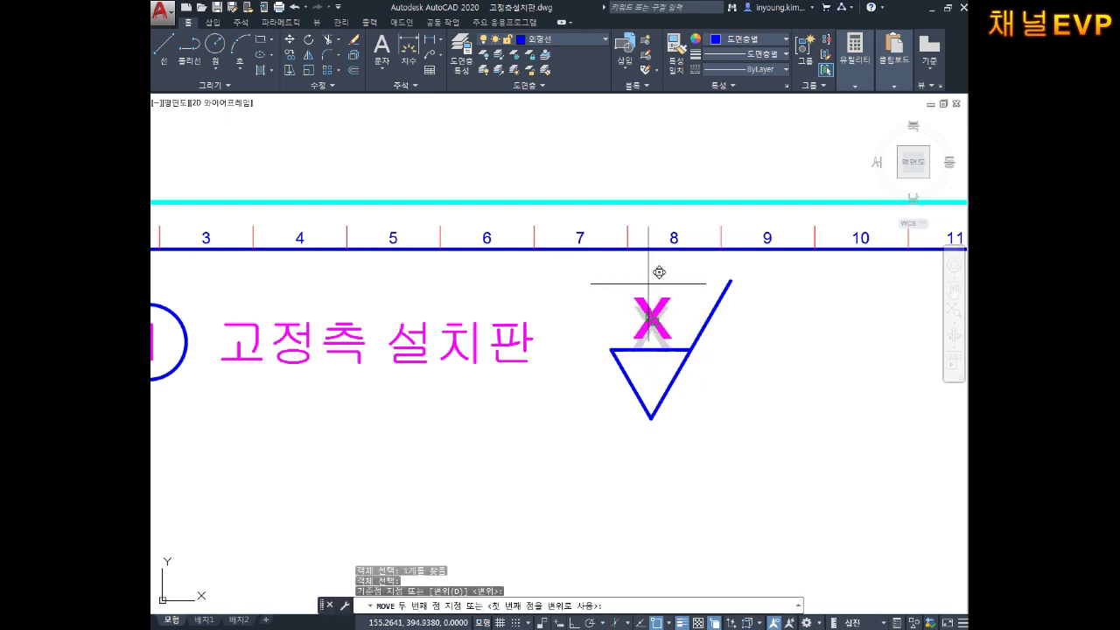
scroll(654, 335, "up", 2)
left_click(658, 329)
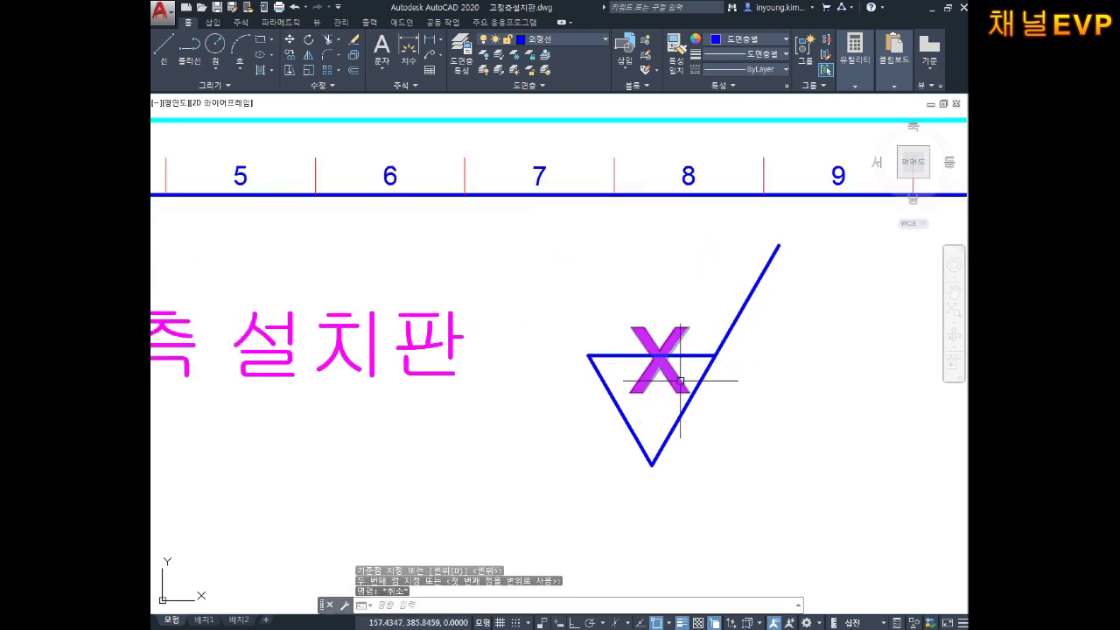
- Reposition the X label again so it rests directly on the triangle's top edge
key("Return")
left_click(678, 337)
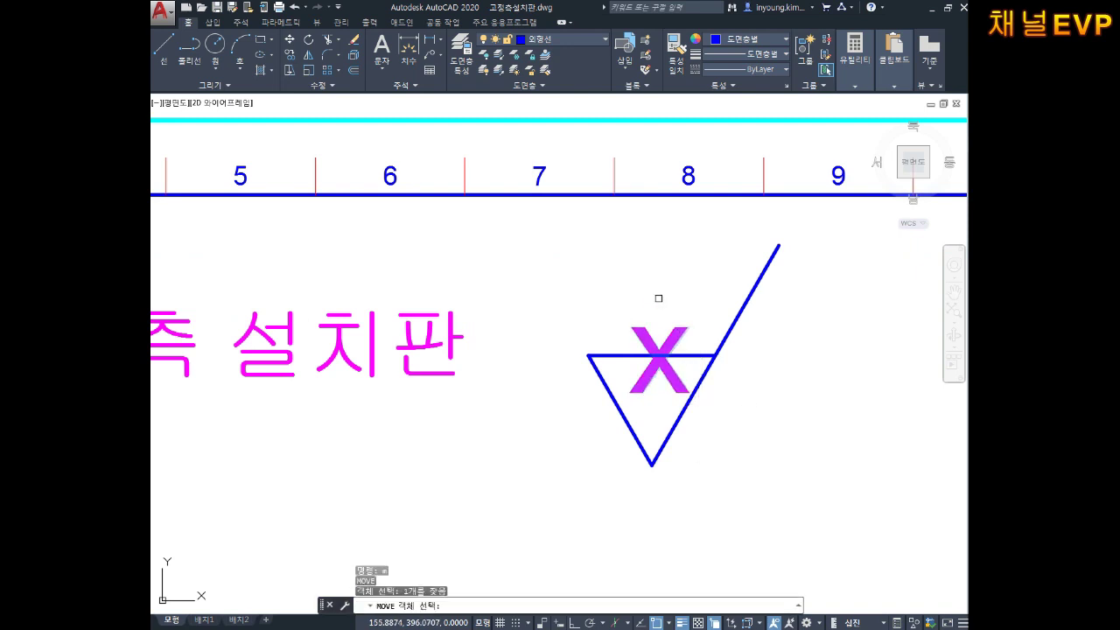
key("Return")
middle_click_drag(692, 337, 680, 352)
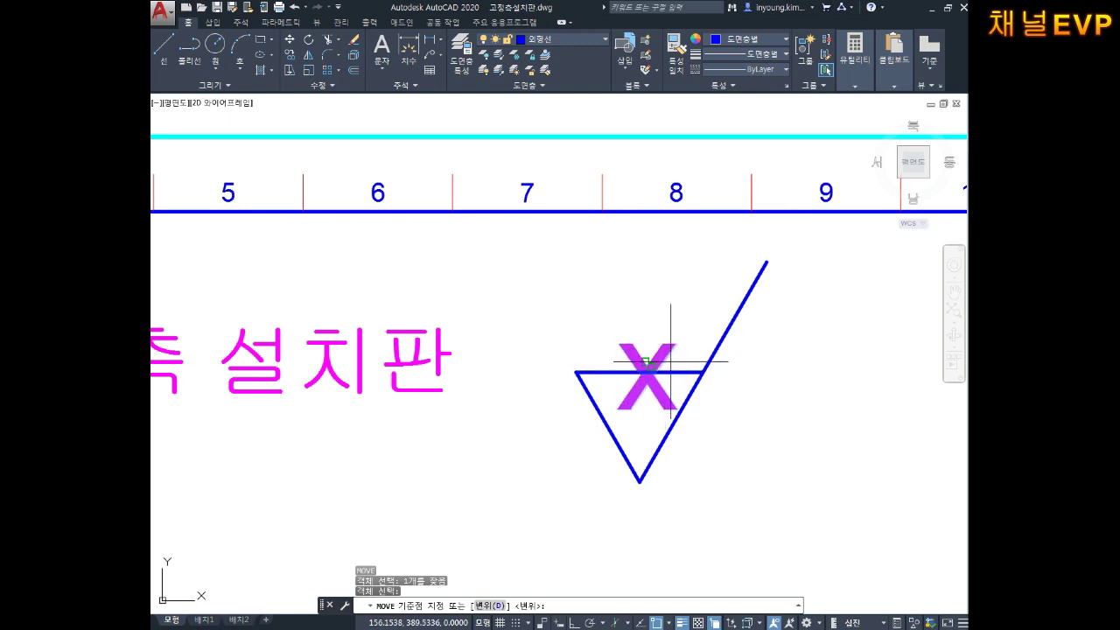
middle_click_drag(886, 394, 804, 399)
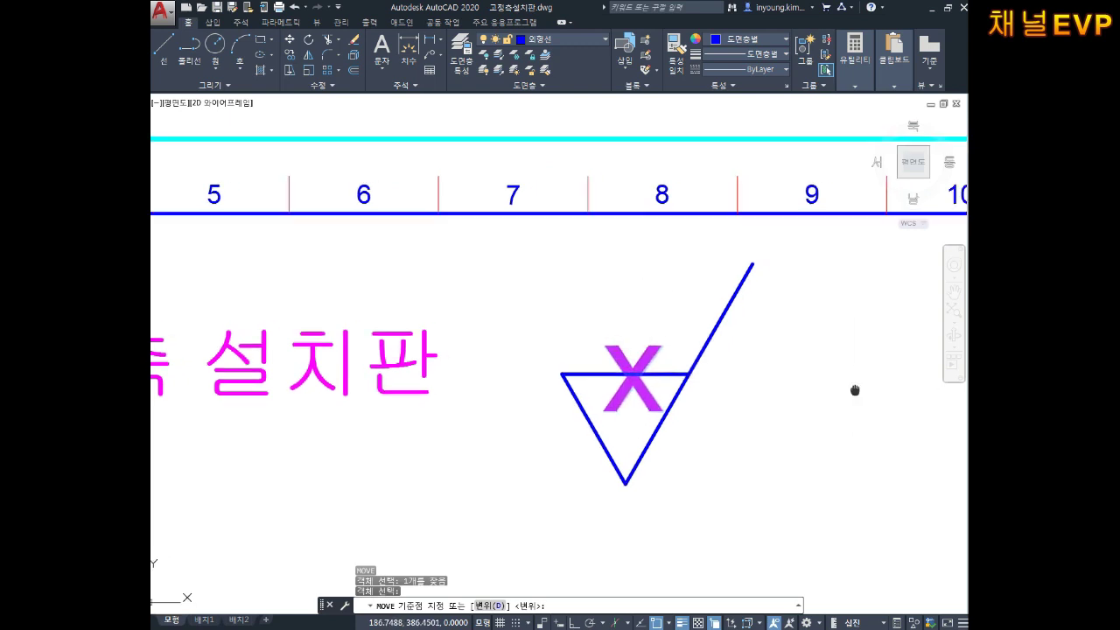
left_click(816, 420)
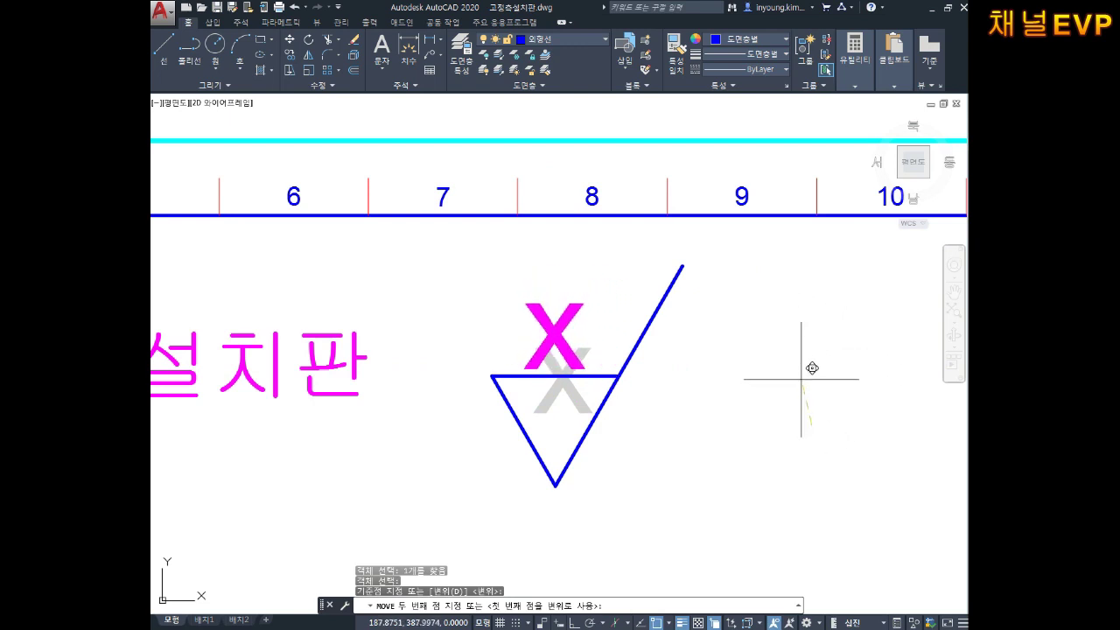
left_click(801, 379)
scroll(728, 353, "down", 2)
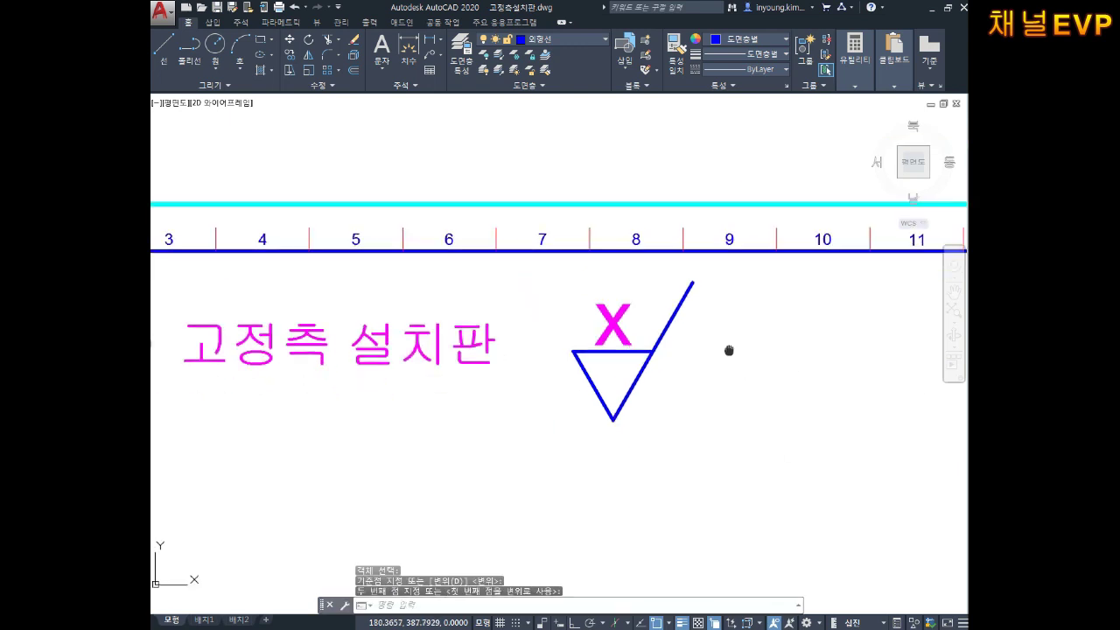
middle_click_drag(705, 382, 698, 373)
scroll(699, 373, "up", 2)
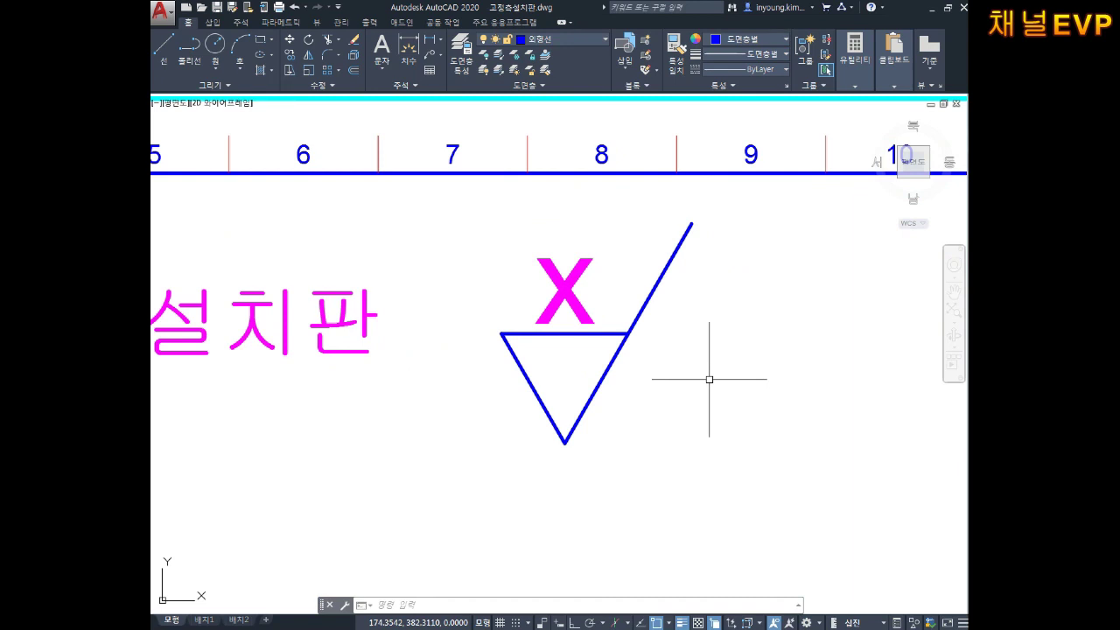
key("Escape")
key("Escape")
- Scale the X label and triangle lines by 0.7 about the triangle's top midpoint
type("sc")
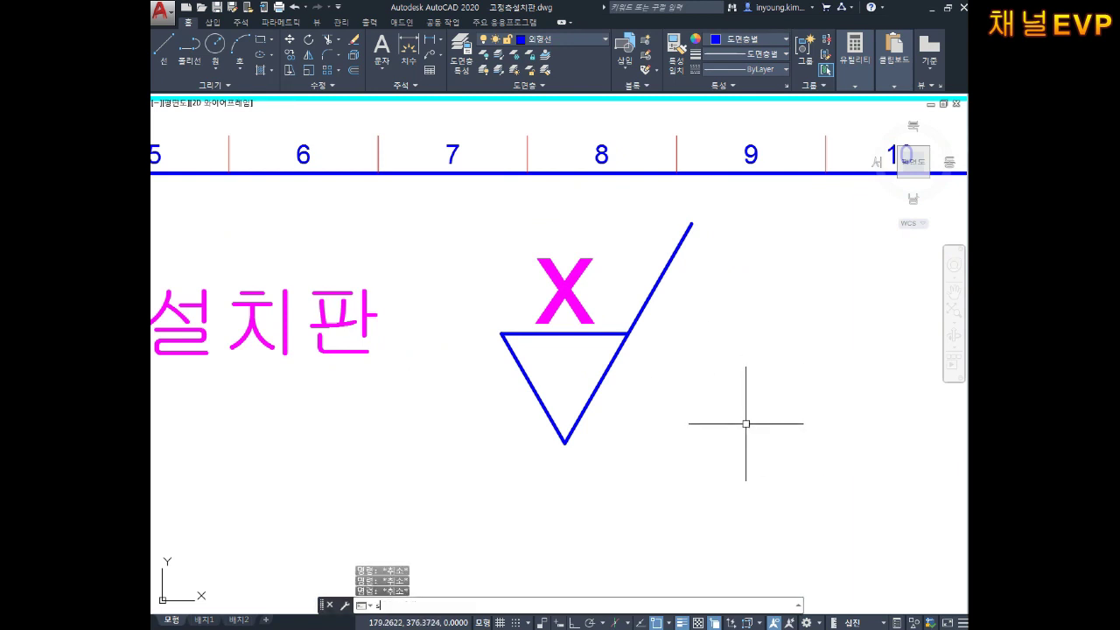
key("Return")
left_click(575, 306)
left_click(787, 214)
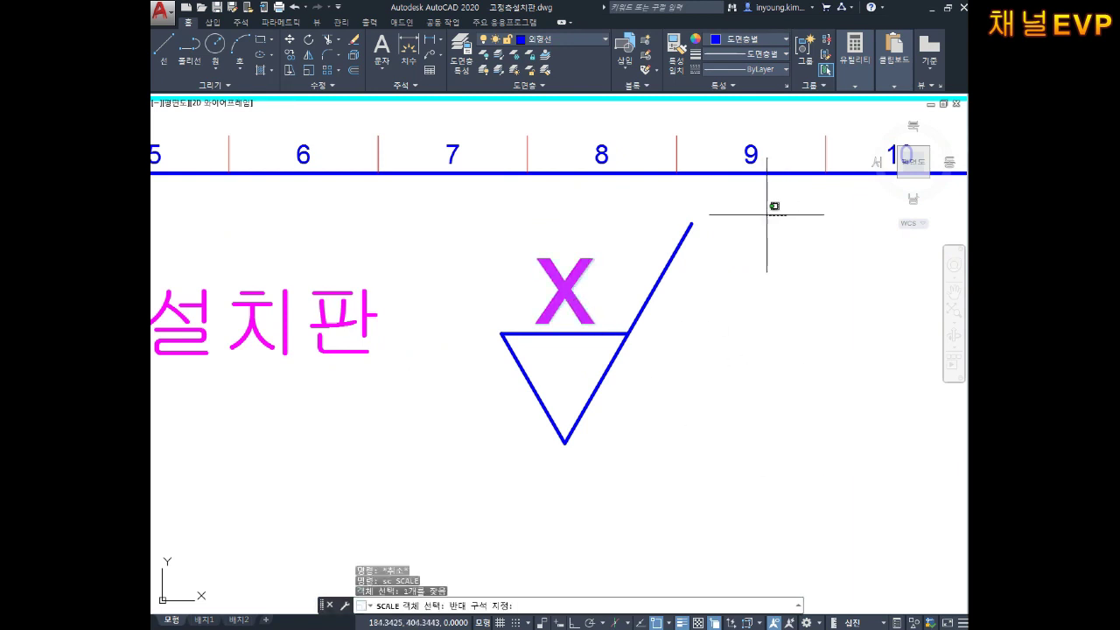
left_click(402, 548)
key("Return")
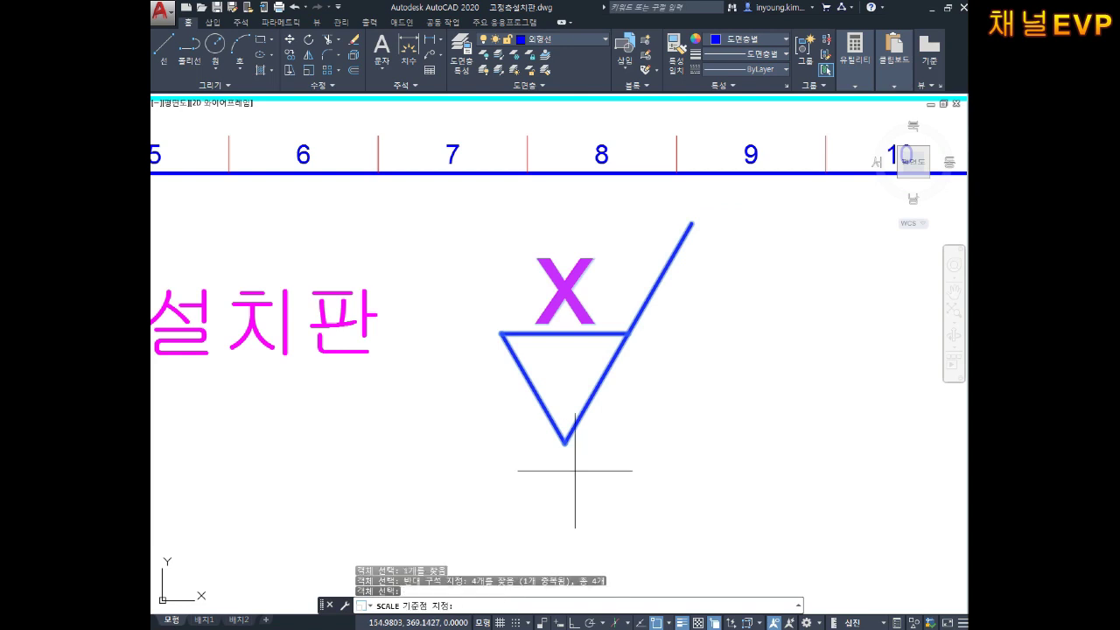
left_click(572, 331)
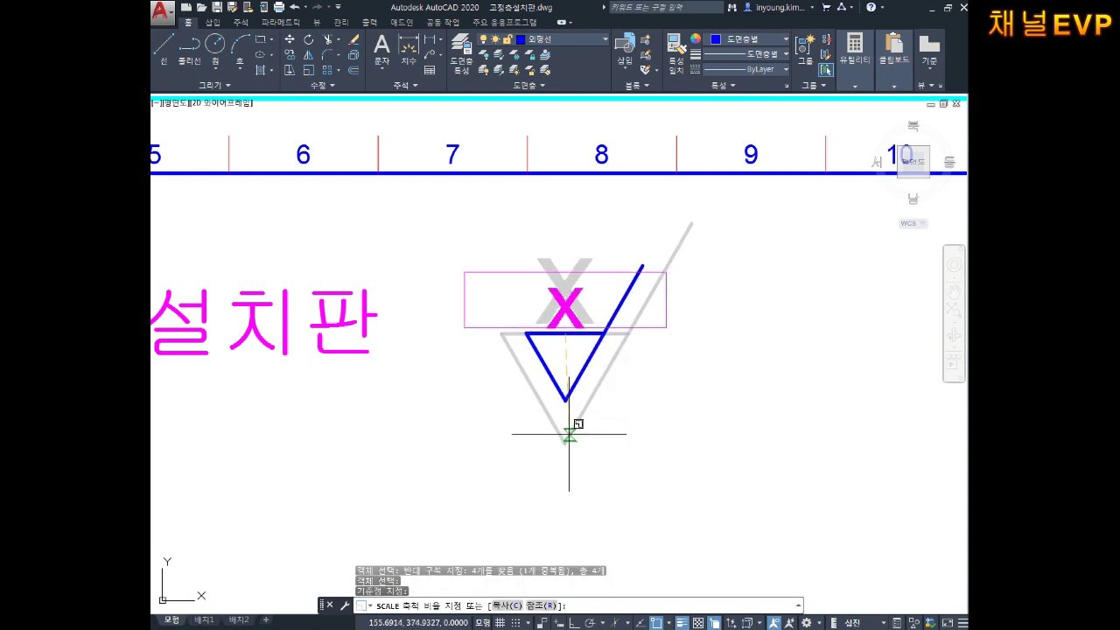
type("0.7")
key("Return")
key("Escape")
key("Escape")
key("Escape")
scroll(532, 460, "down", 4)
mouse_move(532, 461)
middle_mouse_down()
mouse_move(592, 426)
mouse_move(613, 453)
middle_mouse_up()
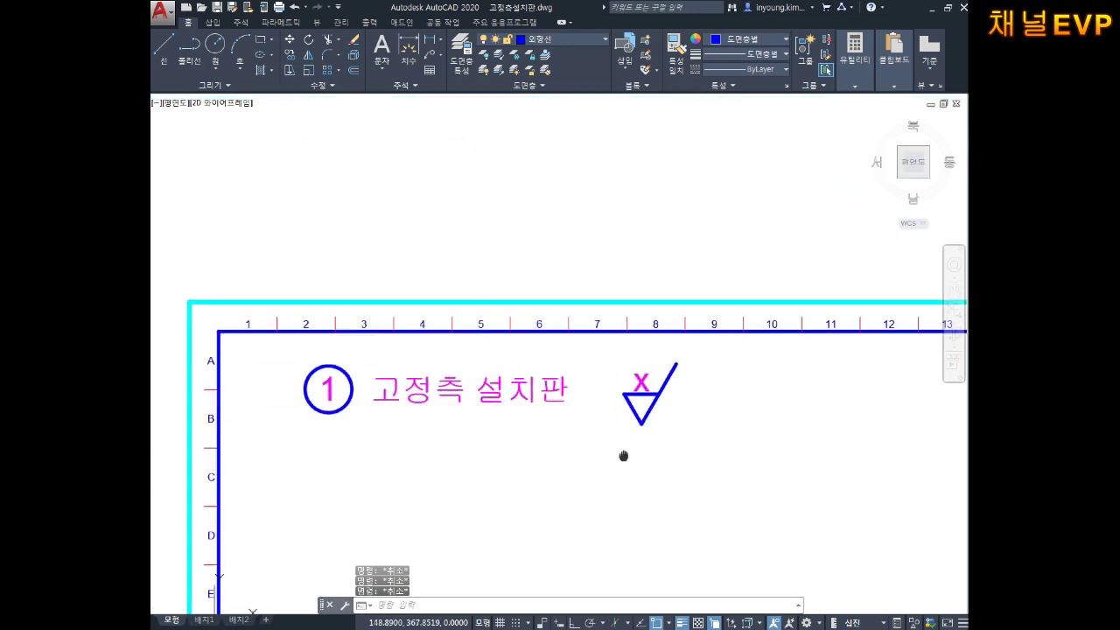
scroll(654, 393, "up", 4)
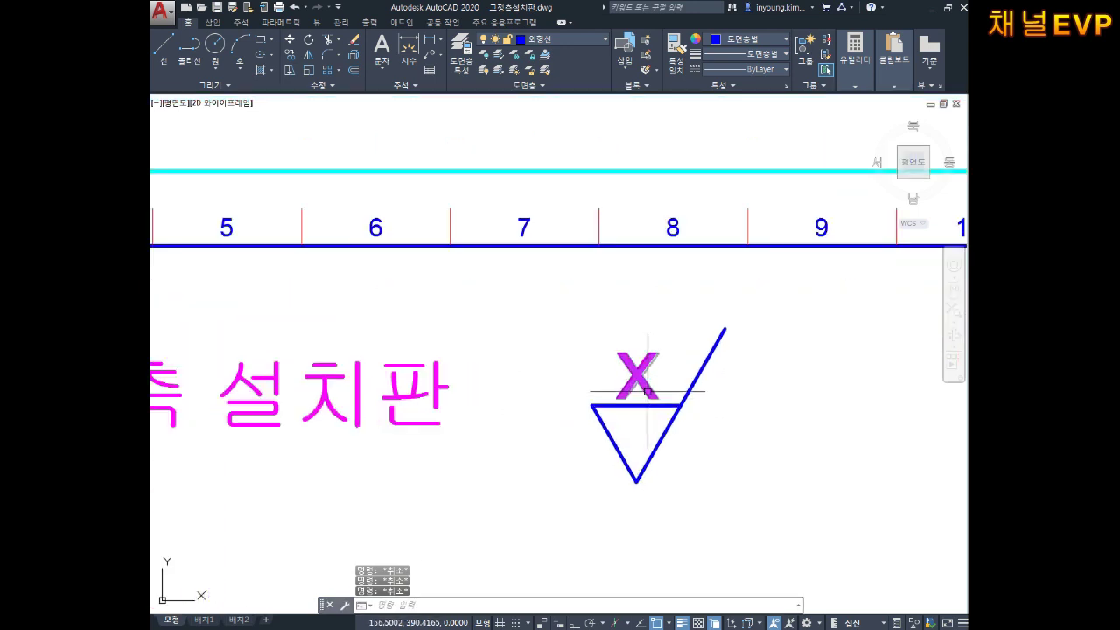
- Scale the whole window-selected symbol by 0.7 once more from the triangle's top midpoint
type("sc")
key("Return")
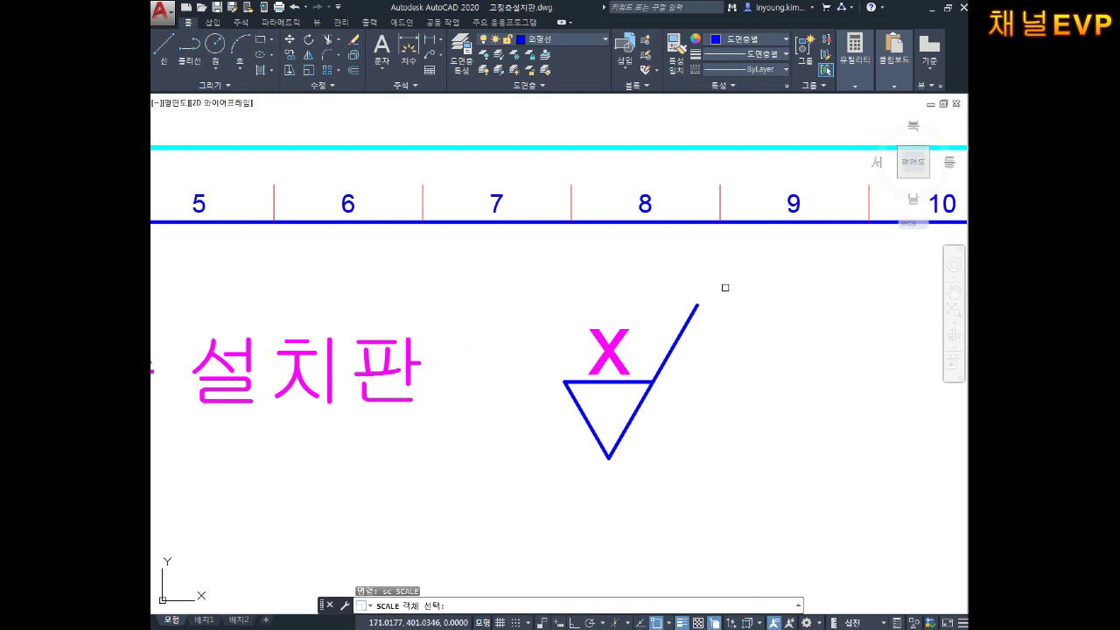
left_click_drag(730, 283, 538, 467)
key("Return")
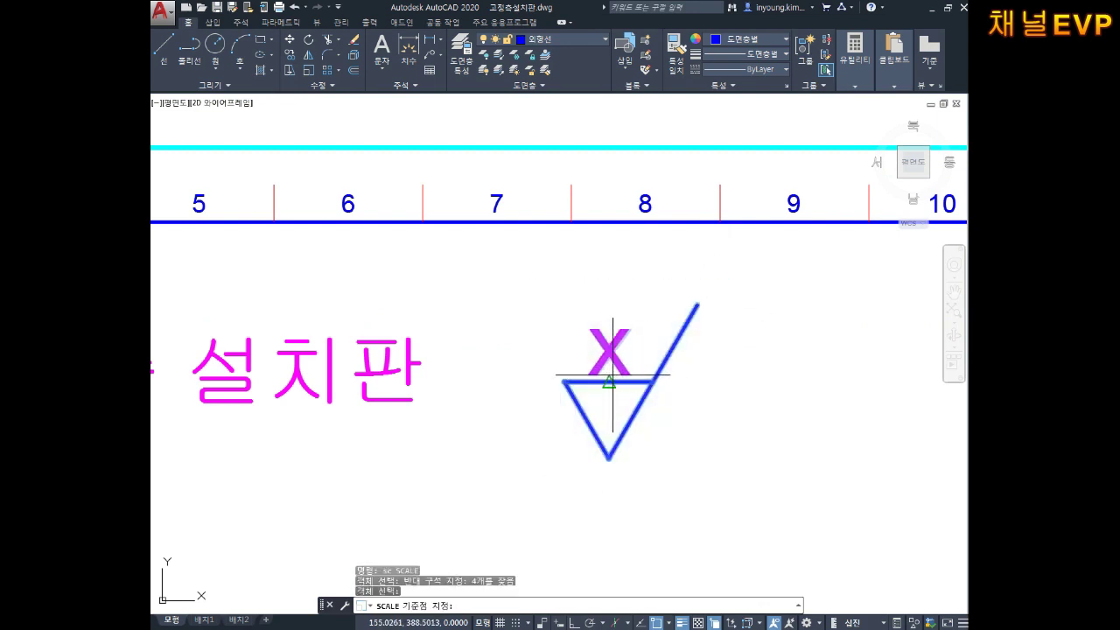
left_click(609, 381)
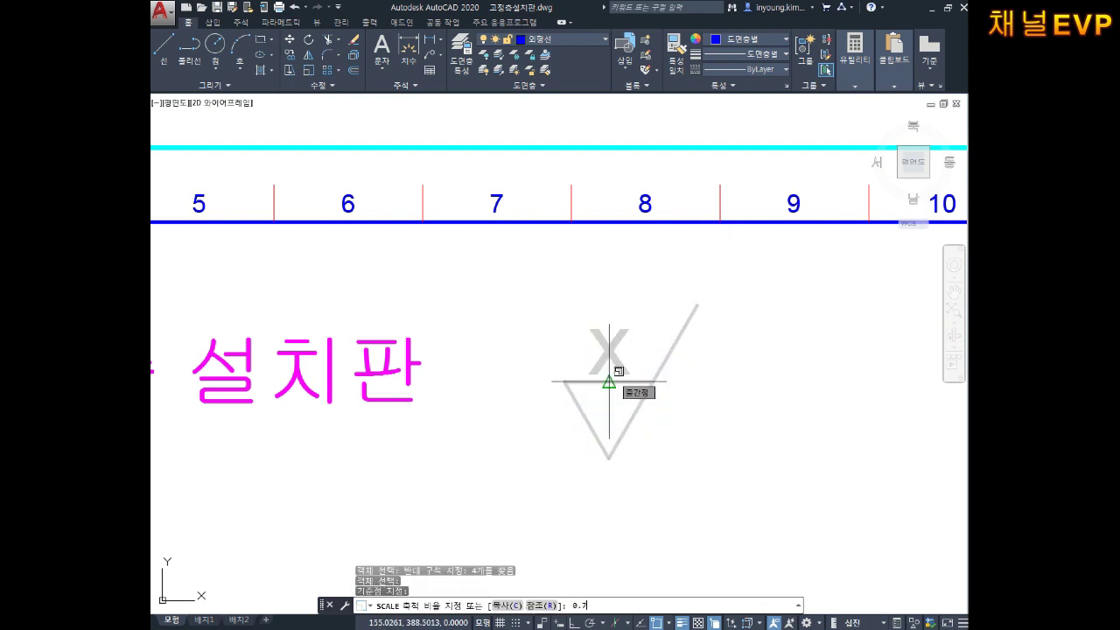
key("Return")
key("Escape")
key("Escape")
key("Escape")
middle_click_drag(634, 404, 654, 423)
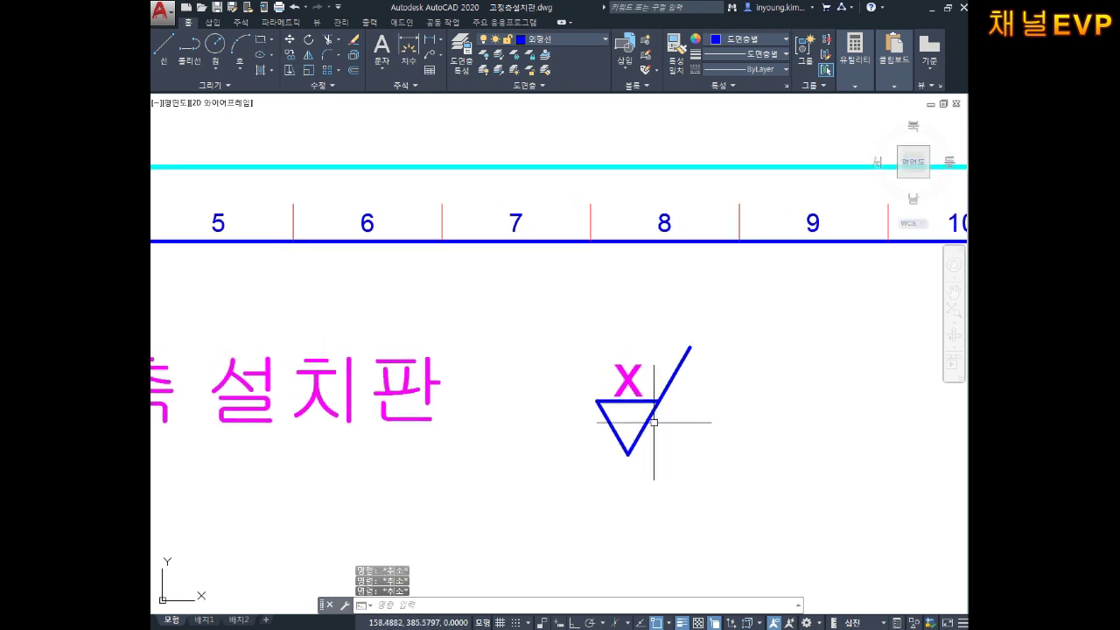
- Move the whole X finish symbol to sit just right of the 고정측 설치판 title
type("m")
key("Return")
left_click_drag(769, 295, 448, 572)
key("Return")
left_click(508, 515)
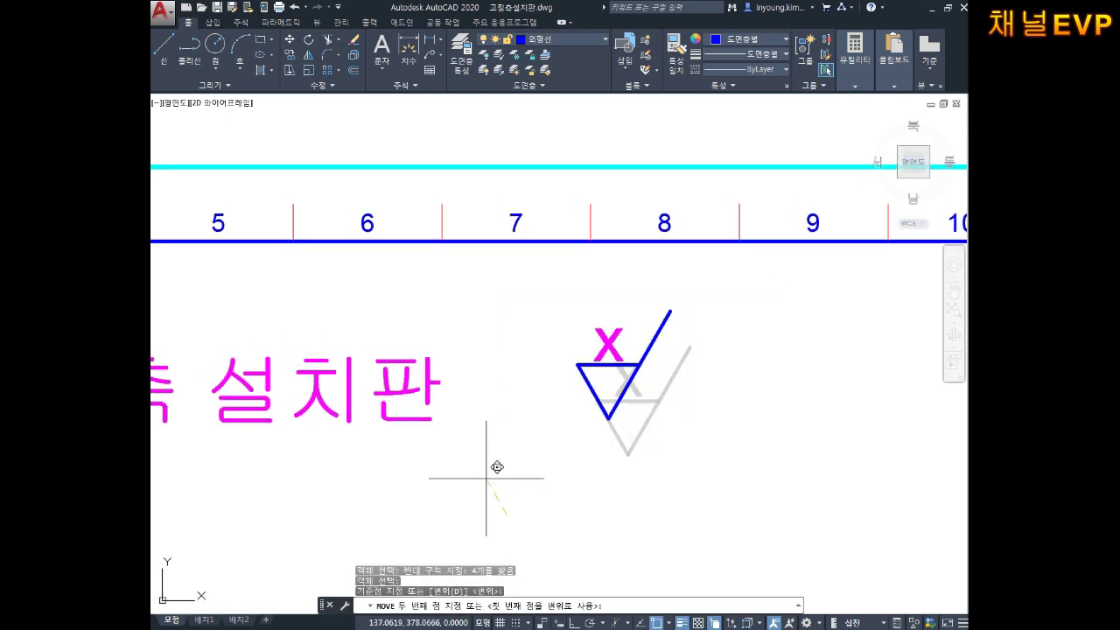
left_click(408, 485)
key("Escape")
key("Escape")
key("Escape")
scroll(695, 517, "down", 2)
middle_click_drag(695, 492, 738, 453)
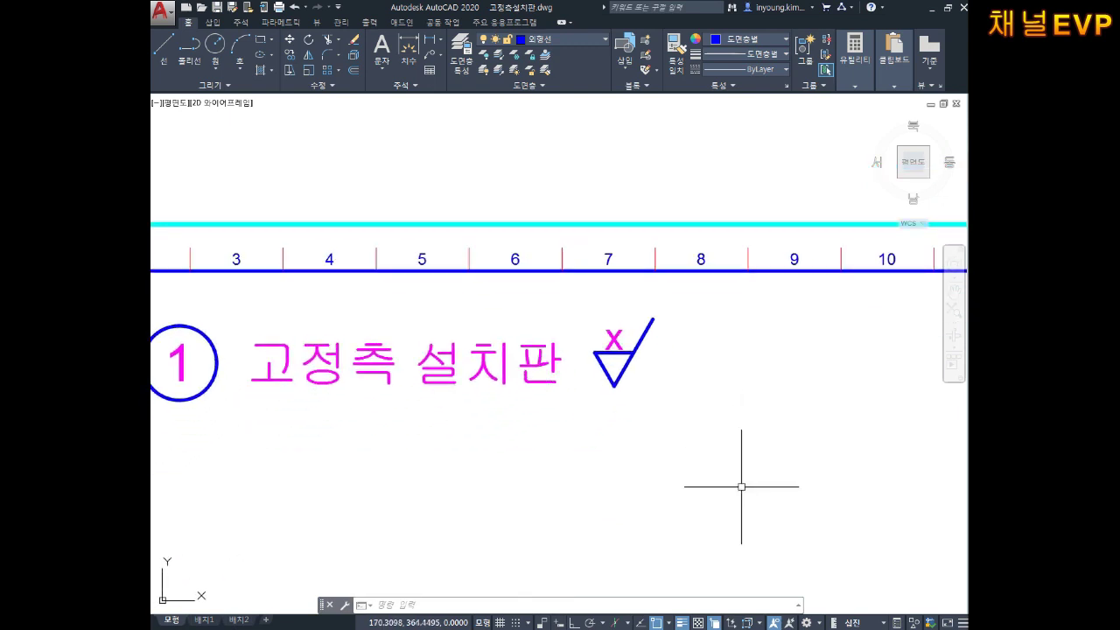
scroll(610, 352, "up", 2)
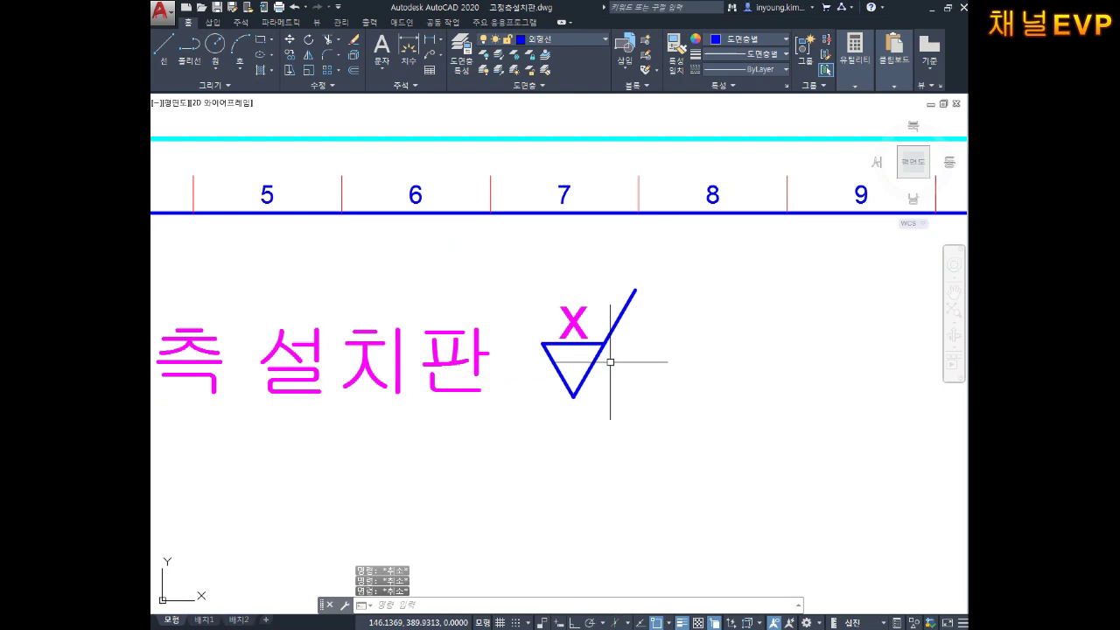
type("ㄷ")
key("BackSpace")
- Copy the x finish symbol straight to the right from its triangle tip, with Ortho on
type("co")
key("Return")
left_click(723, 274)
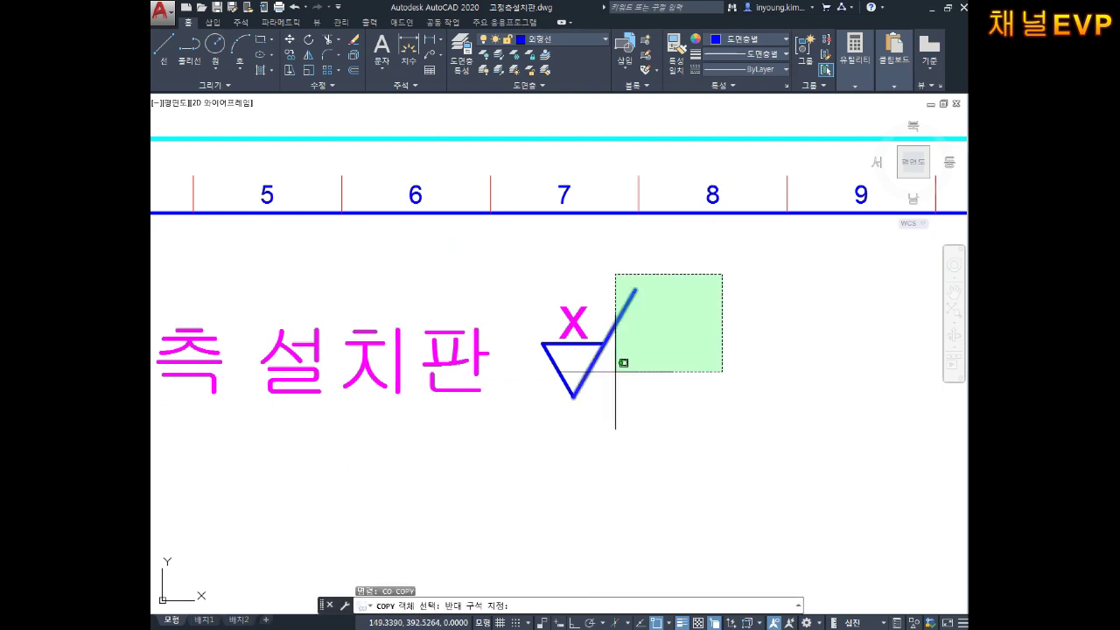
left_click(535, 441)
key("Return")
left_click(573, 398)
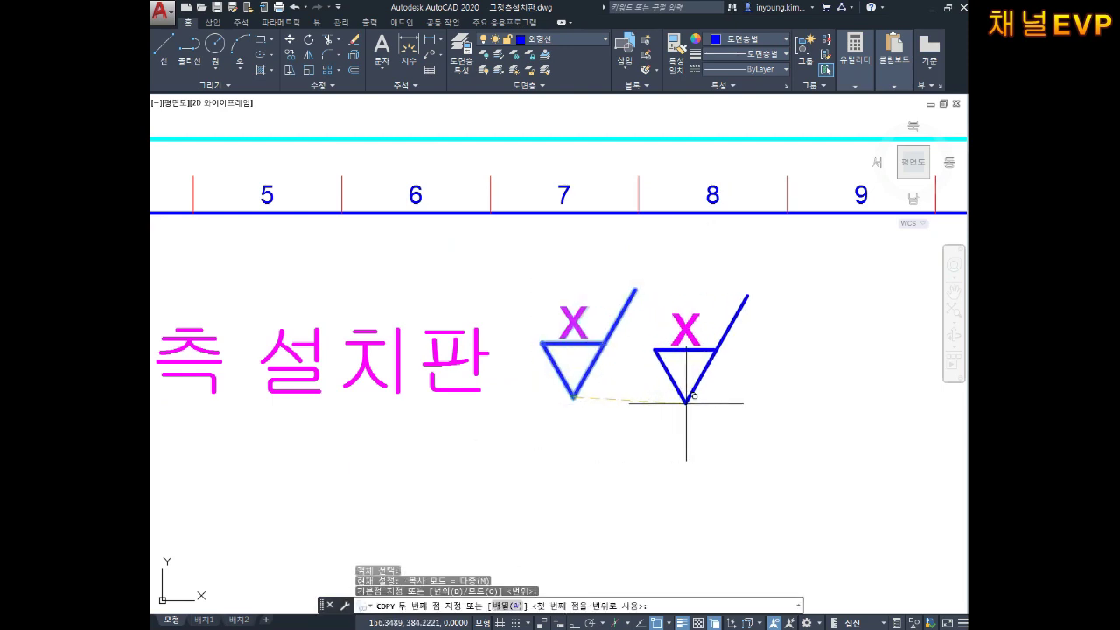
key("F8")
left_click(709, 398)
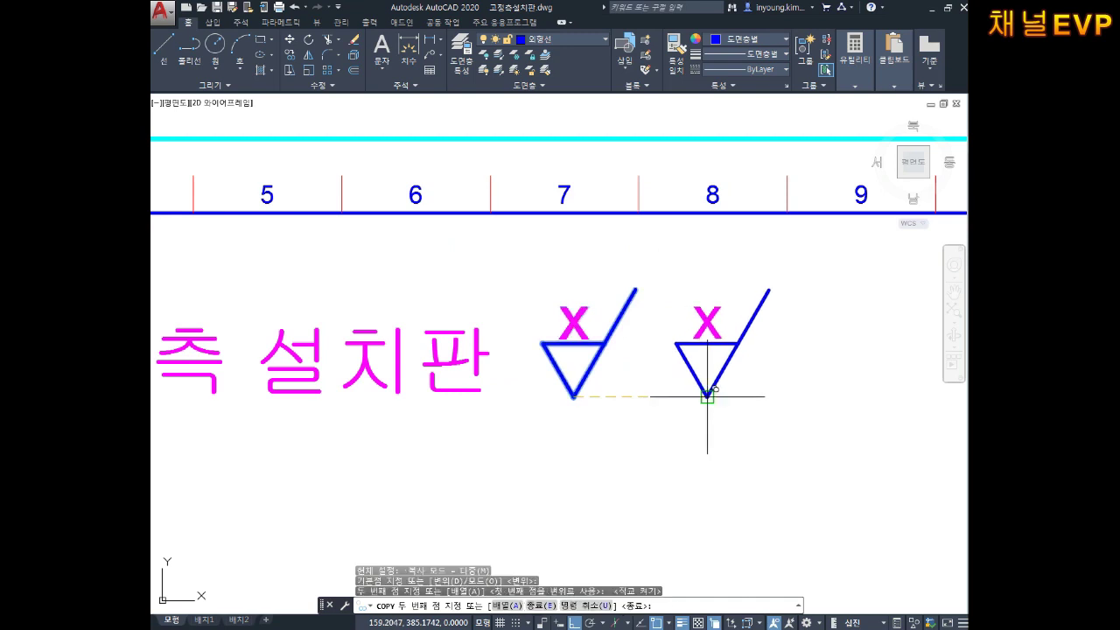
key("Escape")
scroll(716, 437, "up", 5)
left_click(724, 324)
key("Escape")
key("Escape")
key("Escape")
- Change the copied symbol's label from x to y
double_click(741, 283)
double_click(674, 305)
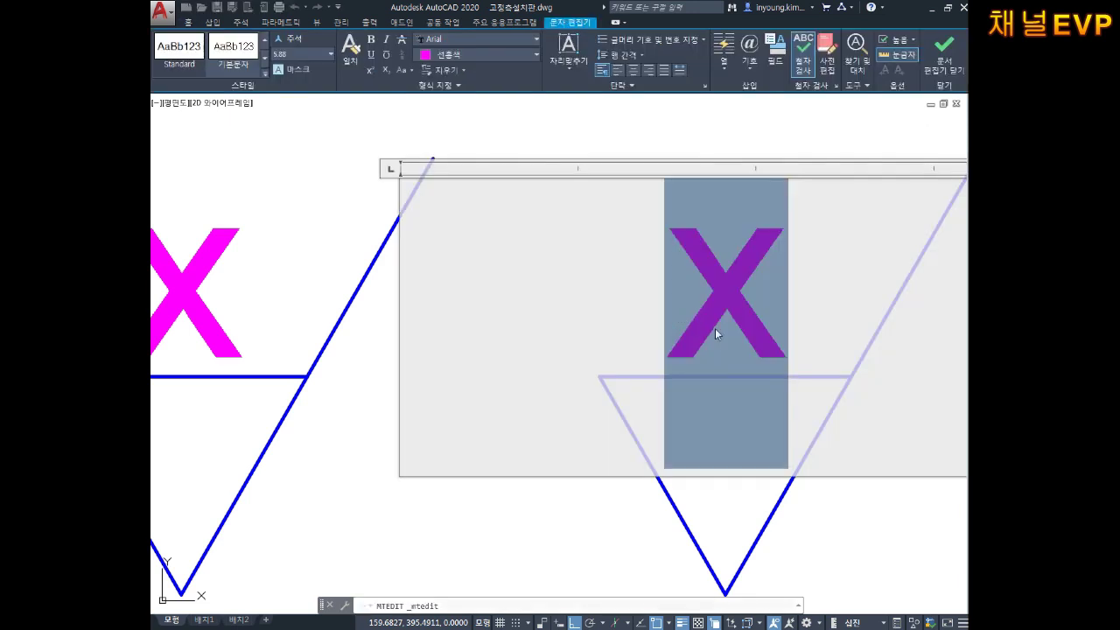
type("y")
left_click(853, 464)
scroll(828, 440, "down", 2)
scroll(800, 420, "down", 1)
scroll(799, 412, "down", 1)
middle_click_drag(799, 413, 759, 410)
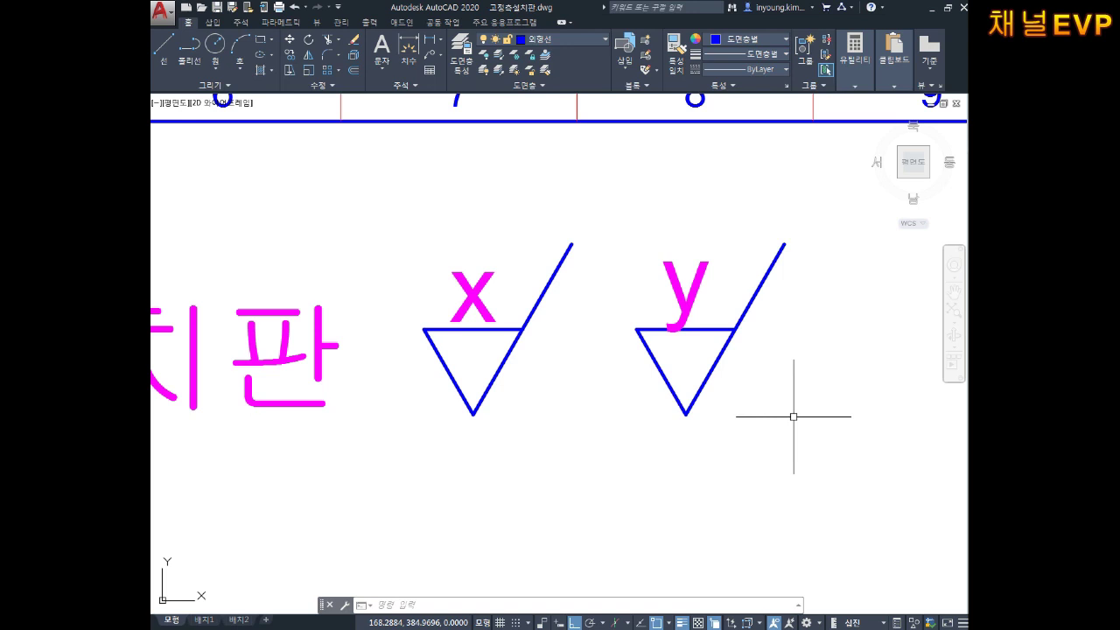
- Copy the y label to a spot below the right-hand symbol
type("co")
key("Return")
left_click(691, 309)
key("Return")
left_click(612, 324)
middle_click_drag(613, 441, 639, 370)
left_click(651, 477)
key("Return")
- Replace the copied text with '( )', widening its text box to fit
double_click(714, 486)
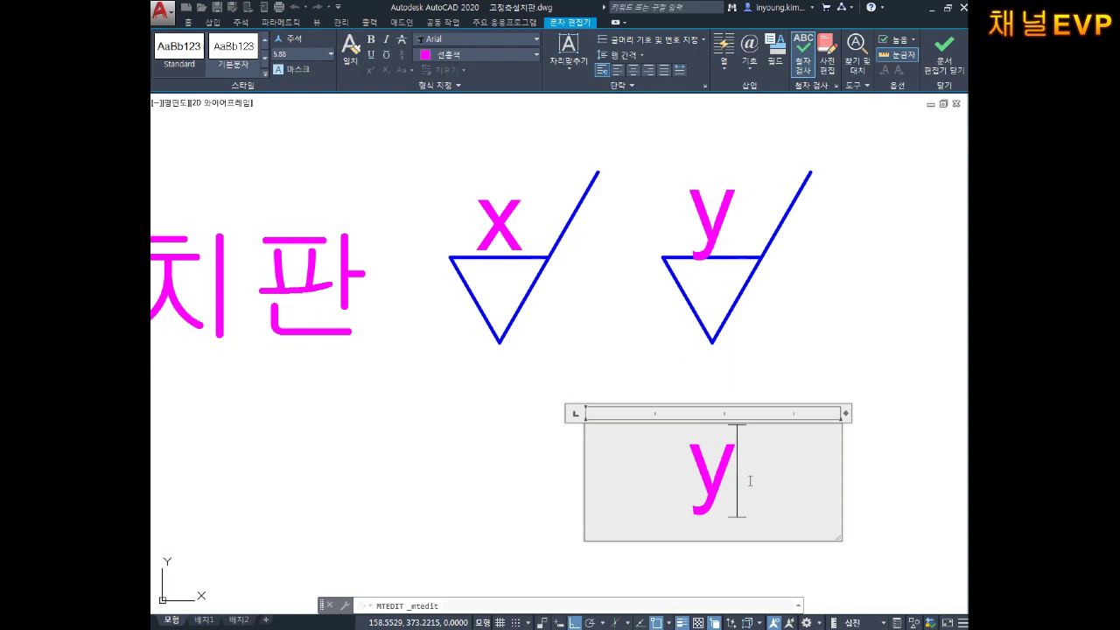
key("BackSpace")
type("(")
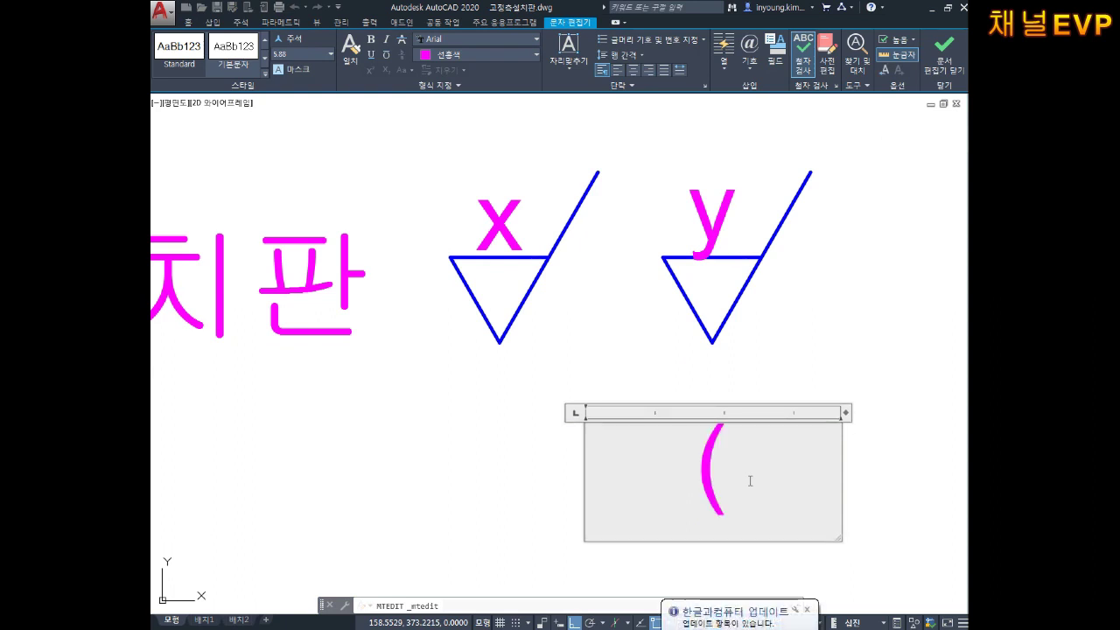
key("Return")
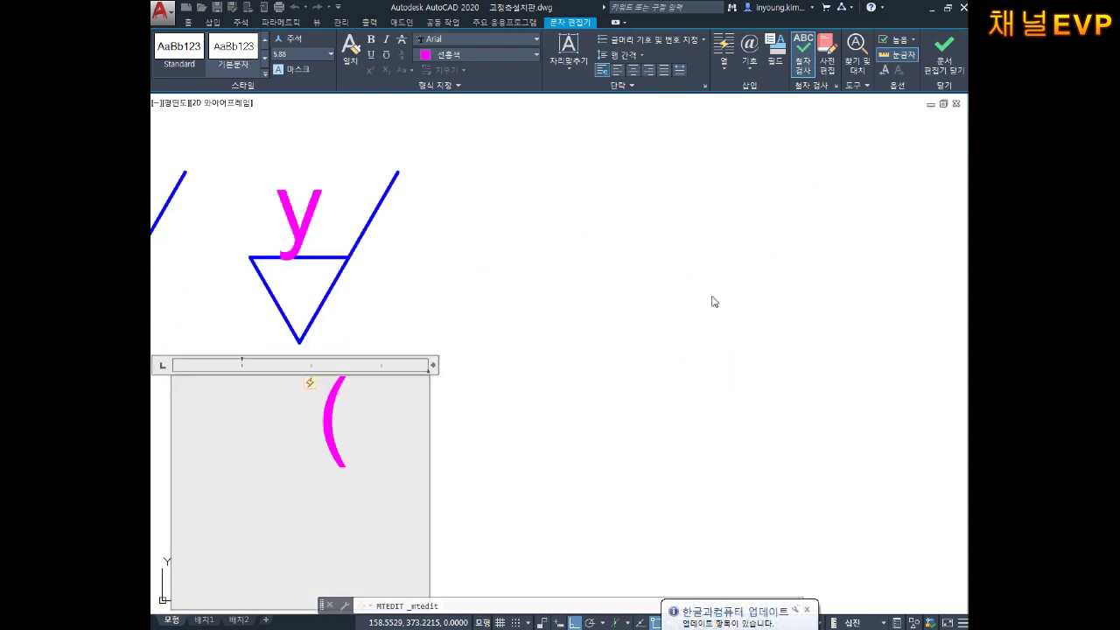
left_click_drag(432, 364, 585, 411)
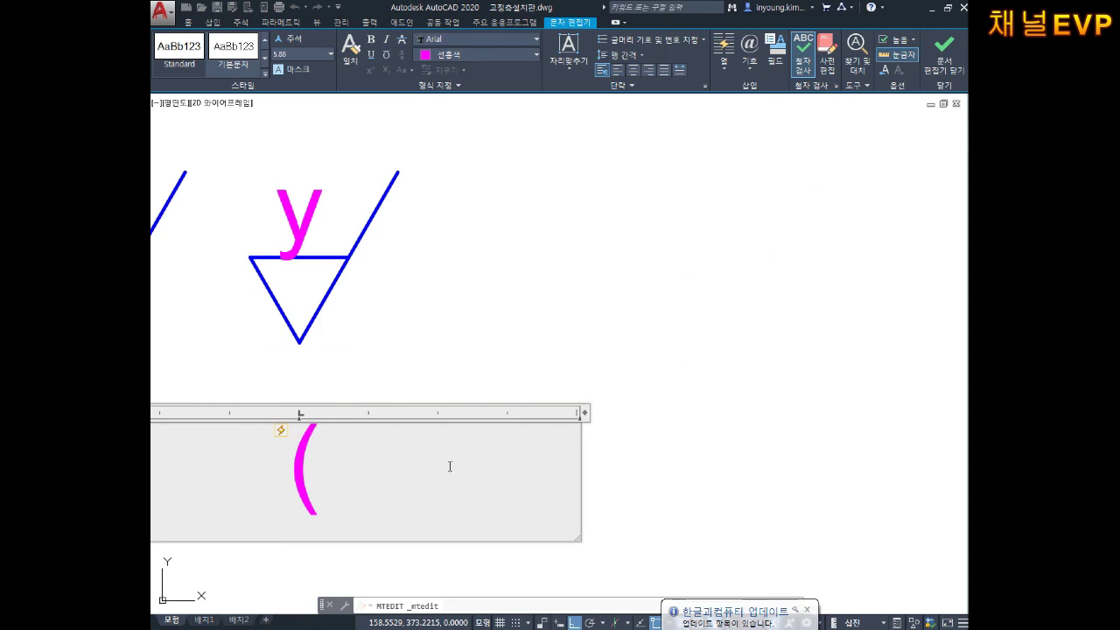
type(")")
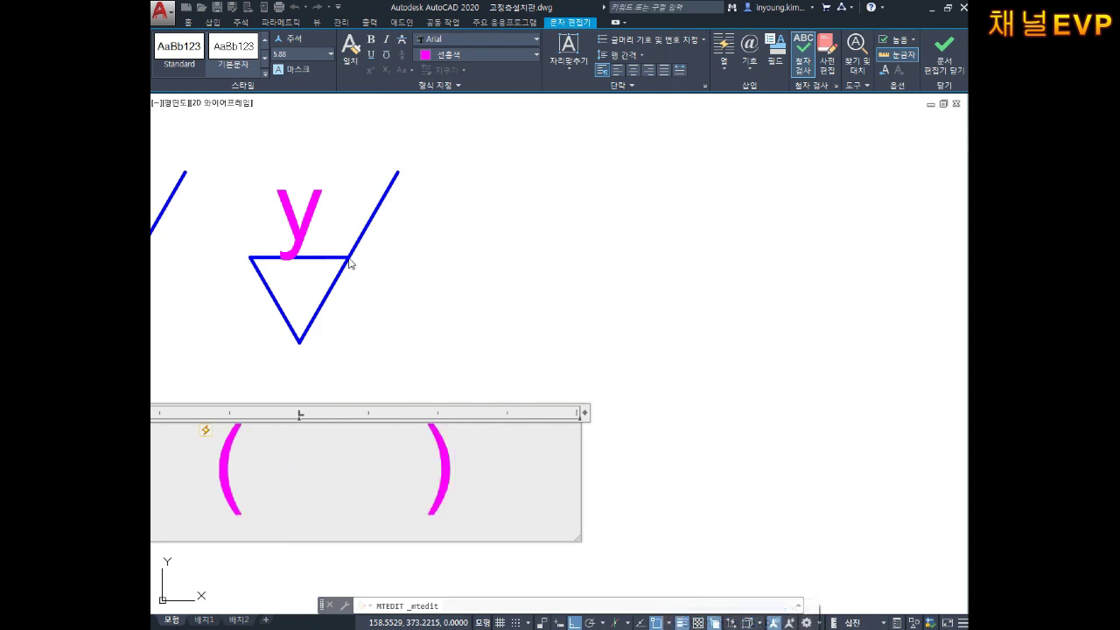
left_click(453, 292)
middle_click_drag(453, 292, 657, 392)
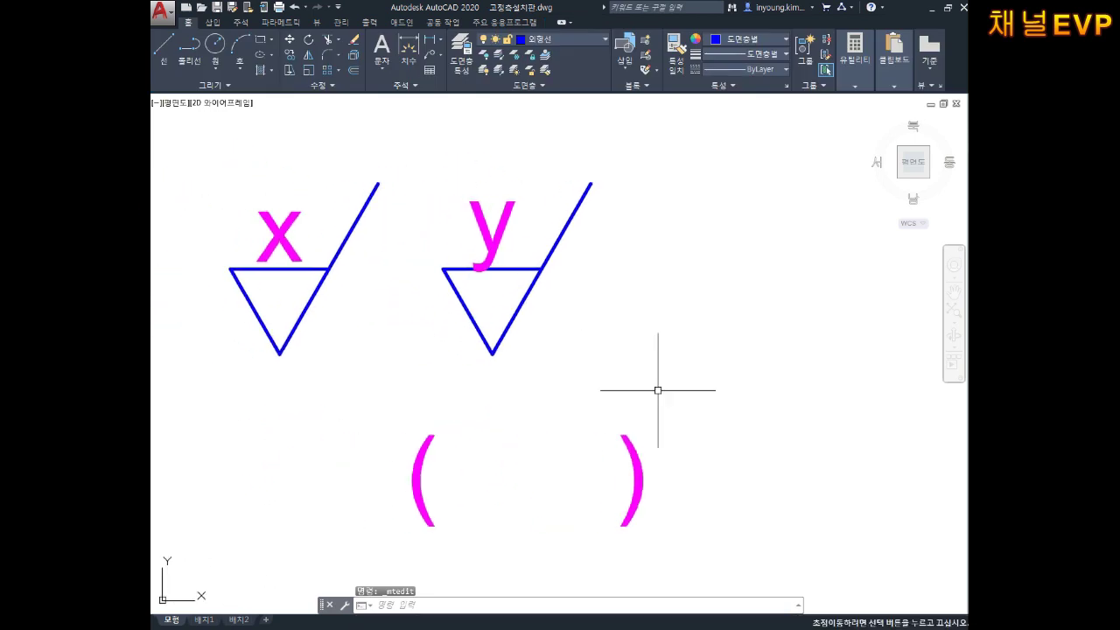
- Move the parentheses up around the y symbol, then lower them slightly
type("m")
key("Return")
left_click_drag(645, 418, 601, 496)
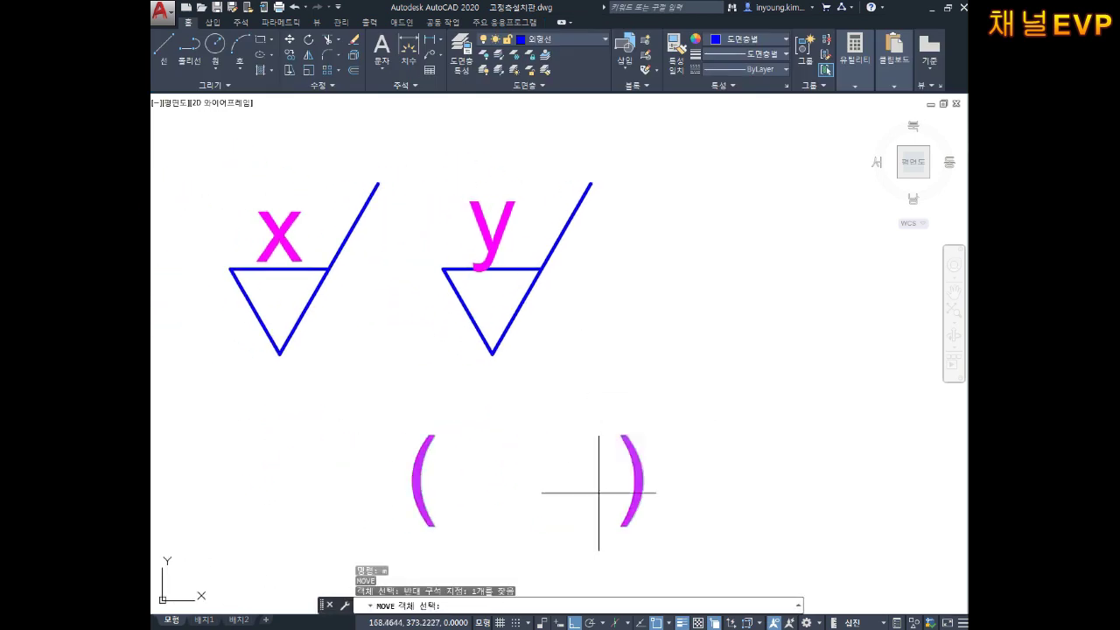
key("Return")
left_click(530, 465)
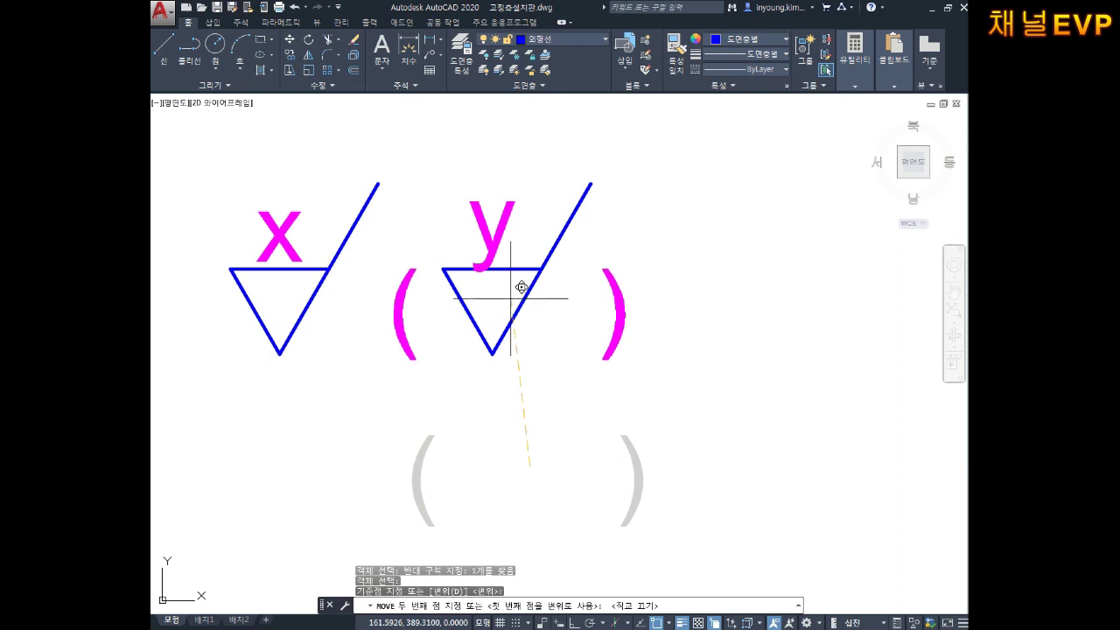
left_click(509, 279)
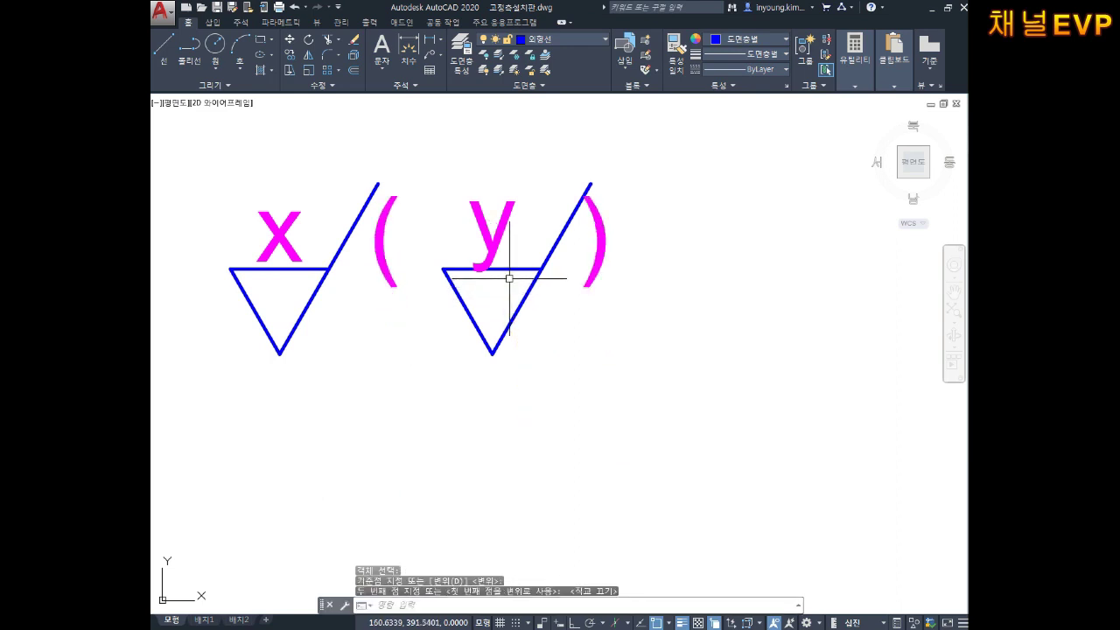
key("Return")
left_click(664, 240)
left_click(600, 293)
key("Return")
left_click(715, 245)
left_click(718, 286)
key("Escape")
key("Escape")
scroll(735, 297, "down", 2)
key("Escape")
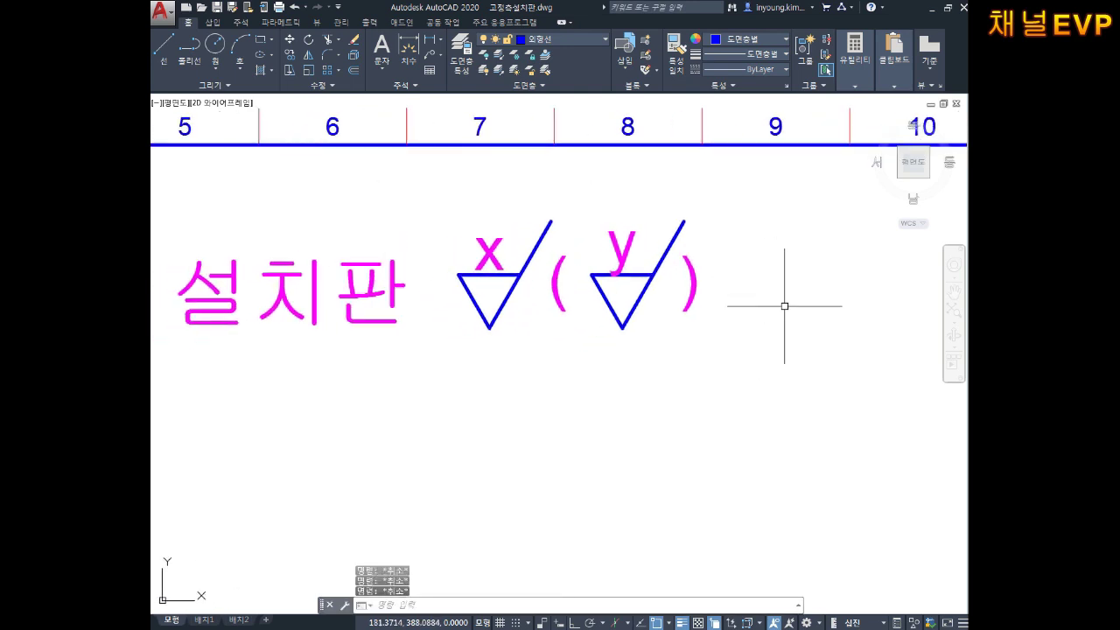
scroll(692, 302, "up", 2)
- Set the closing parenthesis to text height 7
double_click(694, 233)
mouse_move(732, 267)
left_mouse_down()
mouse_move(676, 267)
mouse_move(762, 292)
left_mouse_up()
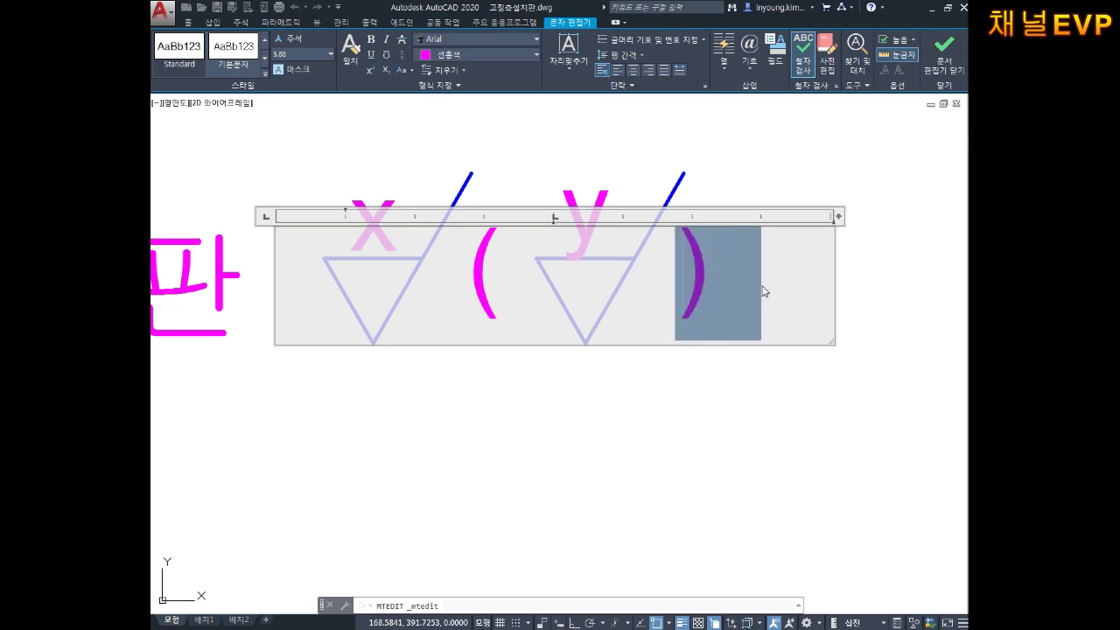
key("Escape")
double_click(495, 267)
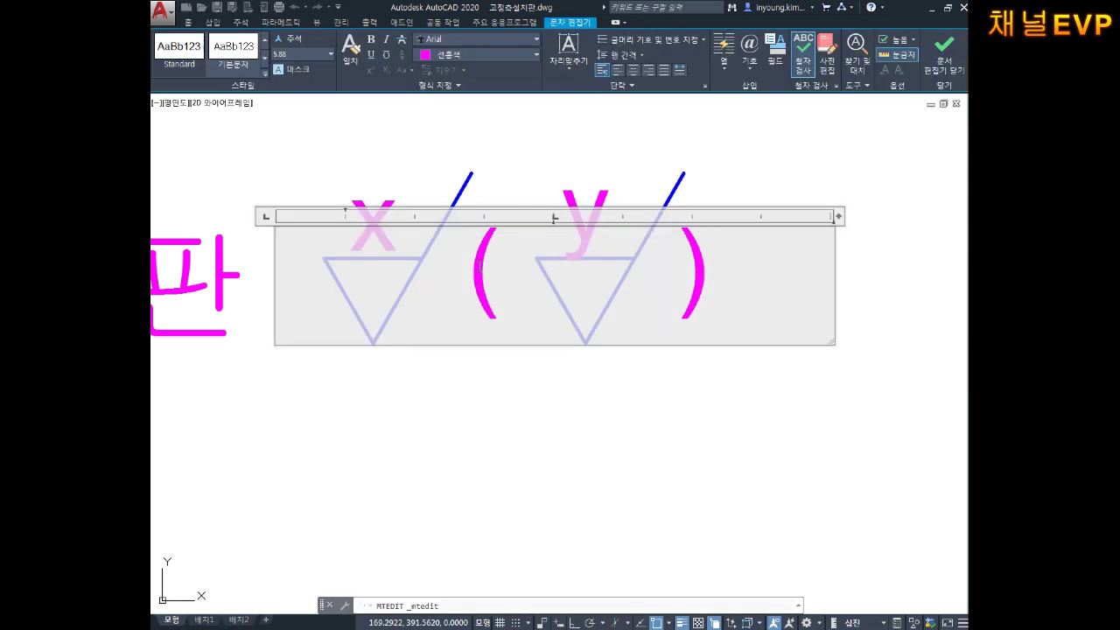
mouse_move(676, 271)
left_mouse_down()
mouse_move(783, 270)
mouse_move(675, 280)
left_mouse_up()
left_click(777, 273)
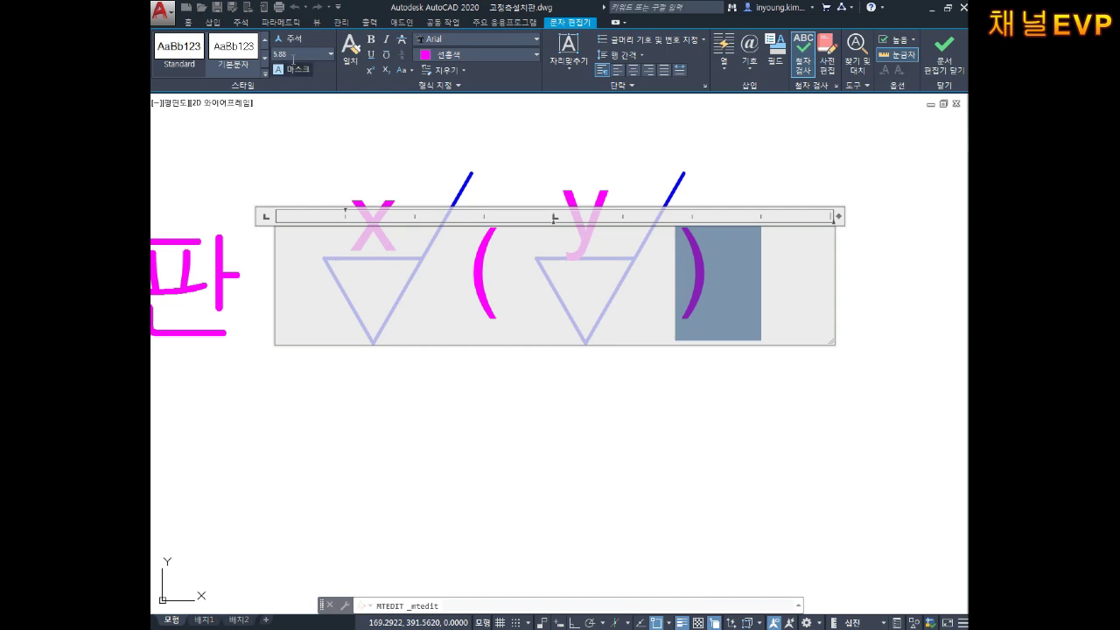
type("7")
key("Return")
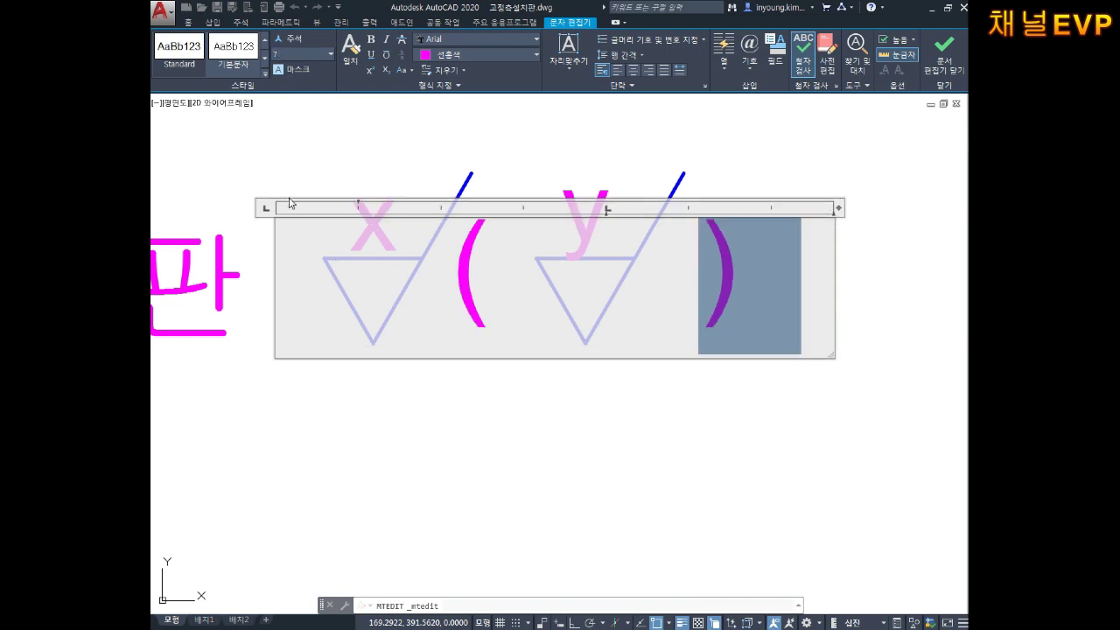
left_click(547, 424)
key("Escape")
key("Escape")
key("Escape")
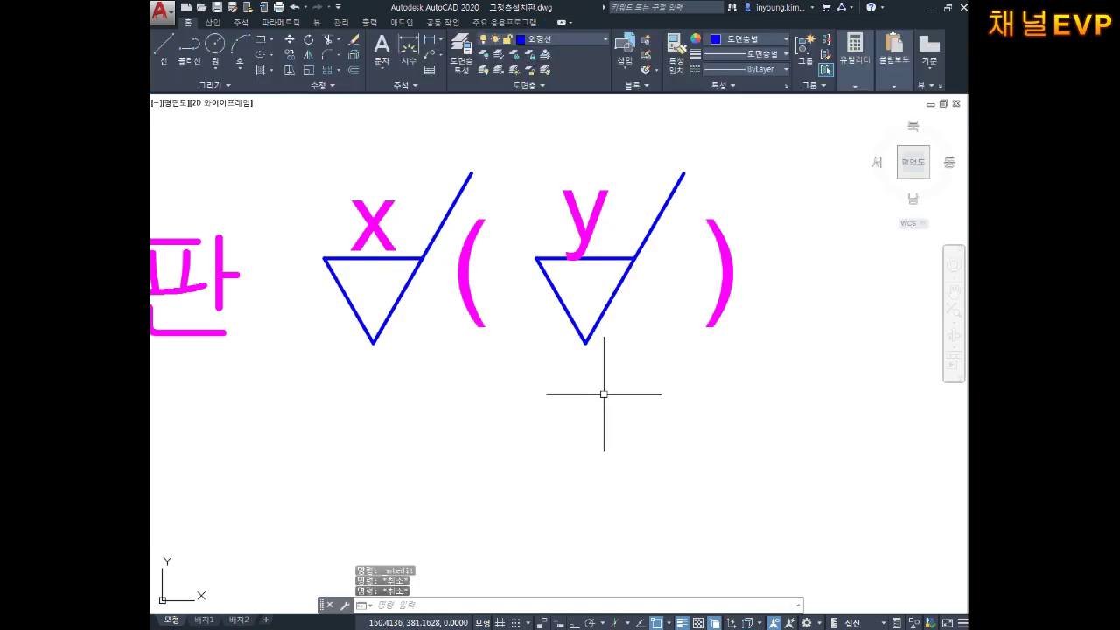
- Start moving the closing parenthesis, then cancel the move
middle_click_drag(602, 393, 610, 418)
type("m")
key("Return")
left_click_drag(789, 296, 670, 350)
left_click(694, 428)
left_click(670, 425)
key("Return")
left_click(636, 453)
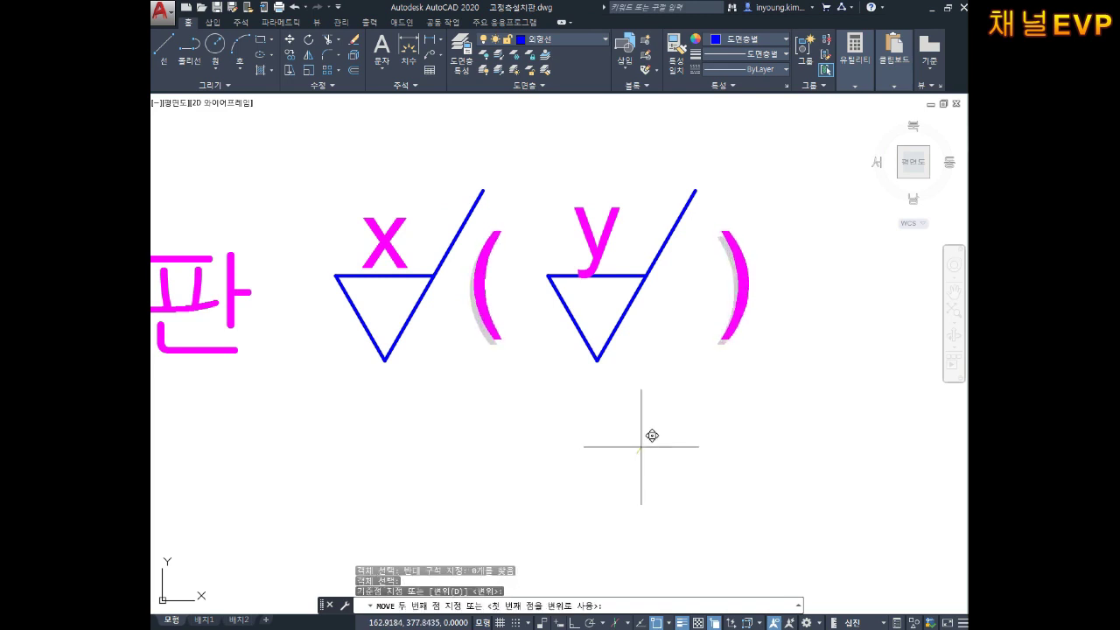
key("Escape")
- Select the y symbol for moving, then cancel without changes
middle_click_drag(685, 434, 703, 443)
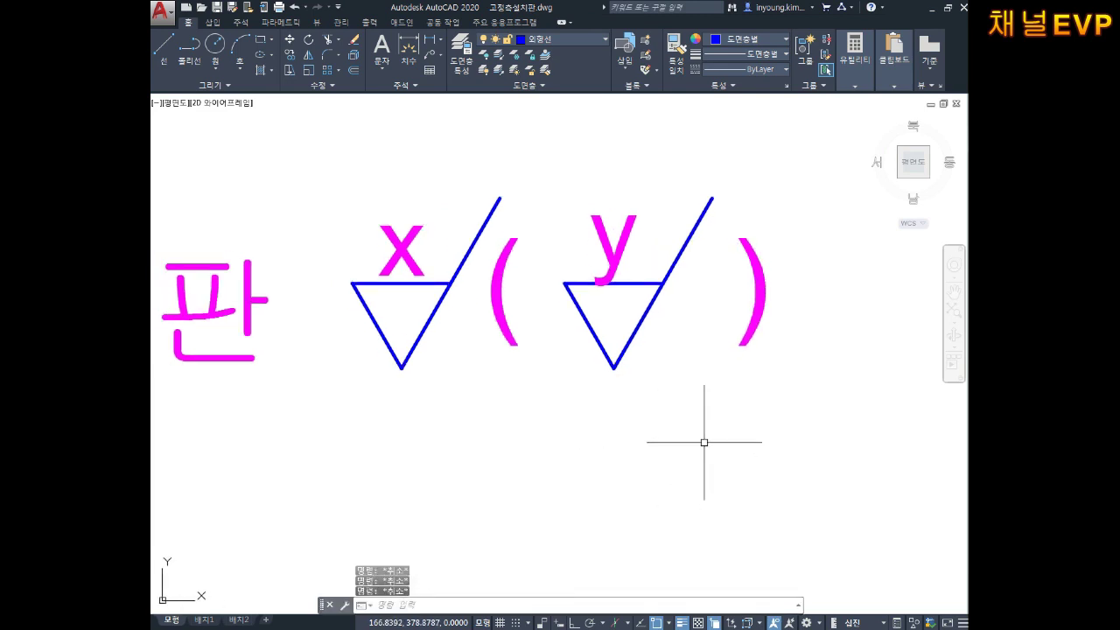
type("m")
key("Return")
left_click(675, 165)
left_click(607, 367)
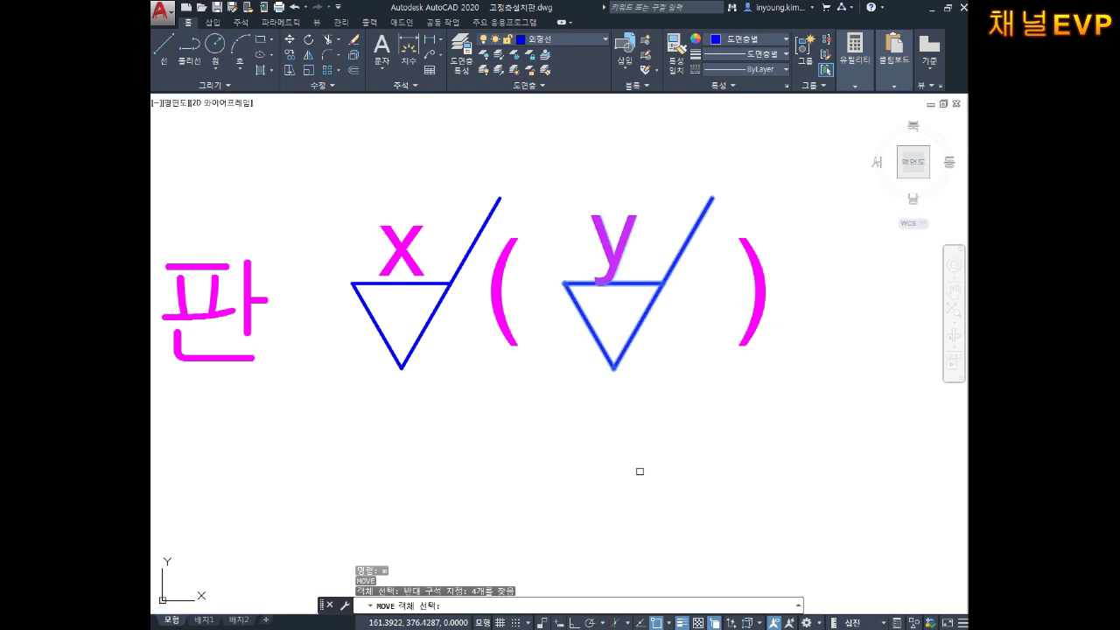
key("Return")
left_click(655, 452)
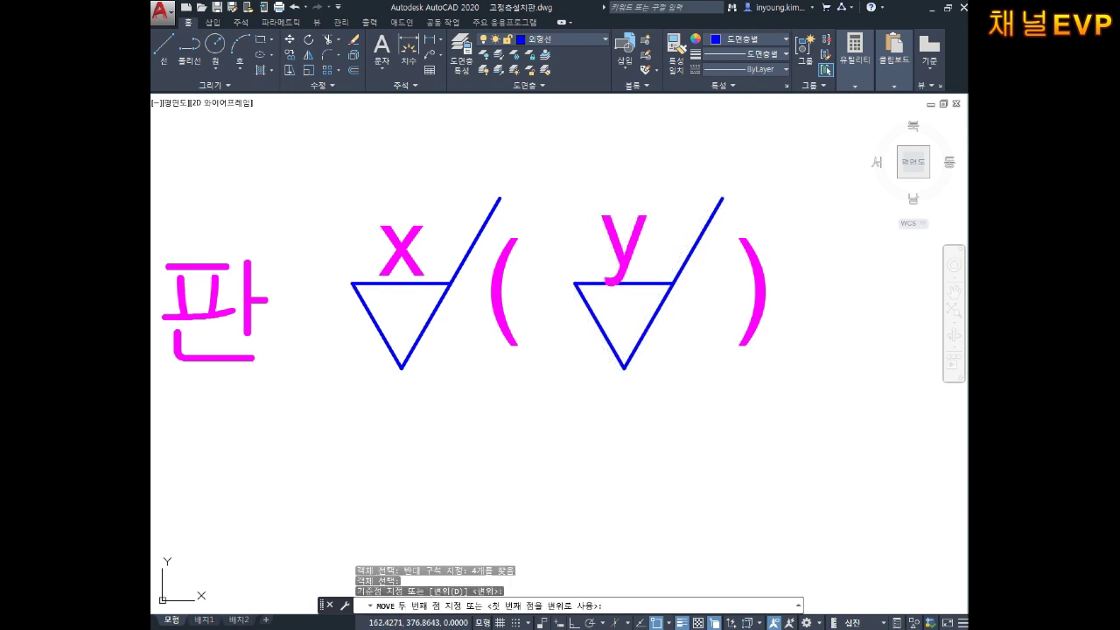
key("Escape")
- Select the parentheses for moving, then cancel without changes
type("m")
key("Return")
left_click_drag(823, 258, 708, 379)
key("Return")
left_click(722, 484)
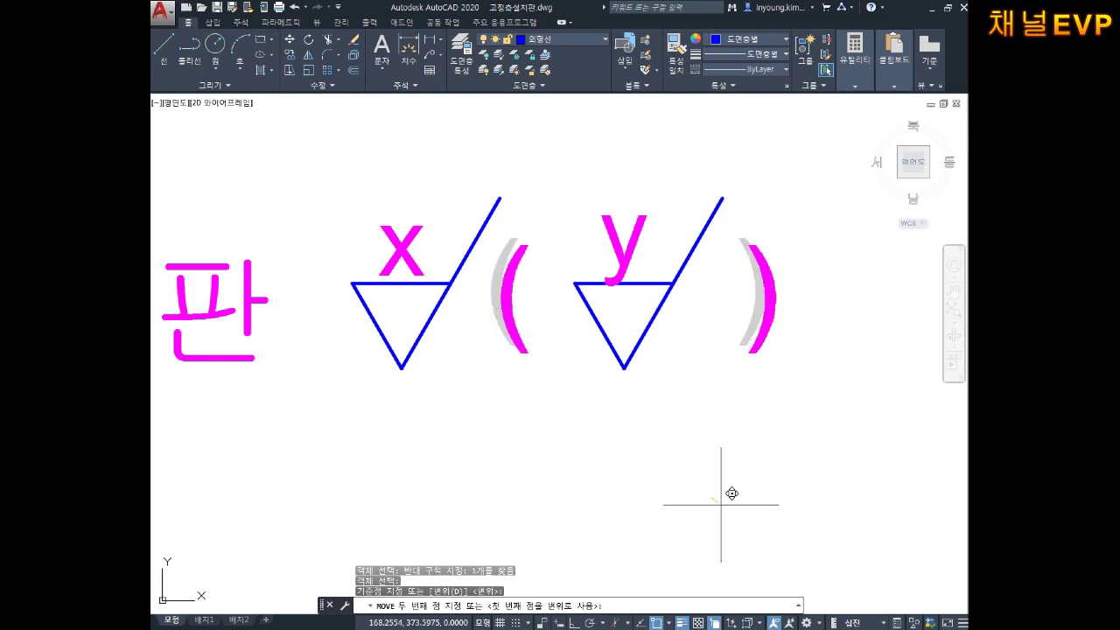
key("Escape")
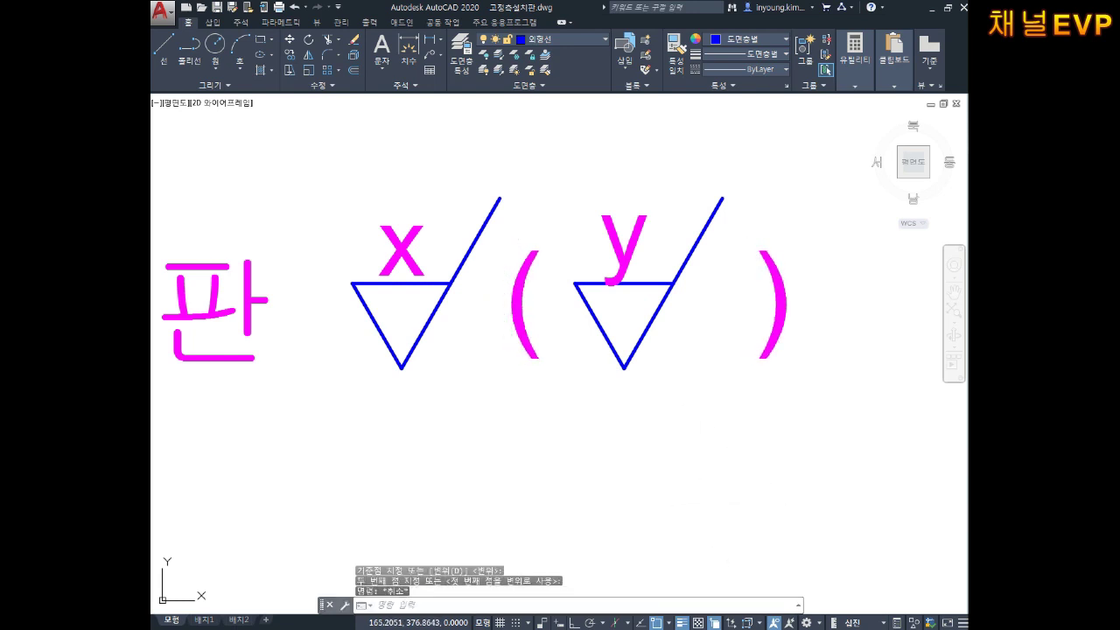
- Shift the y symbol slightly to the right
type("m")
key("Return")
left_click_drag(674, 187, 605, 418)
key("Return")
left_click(676, 437)
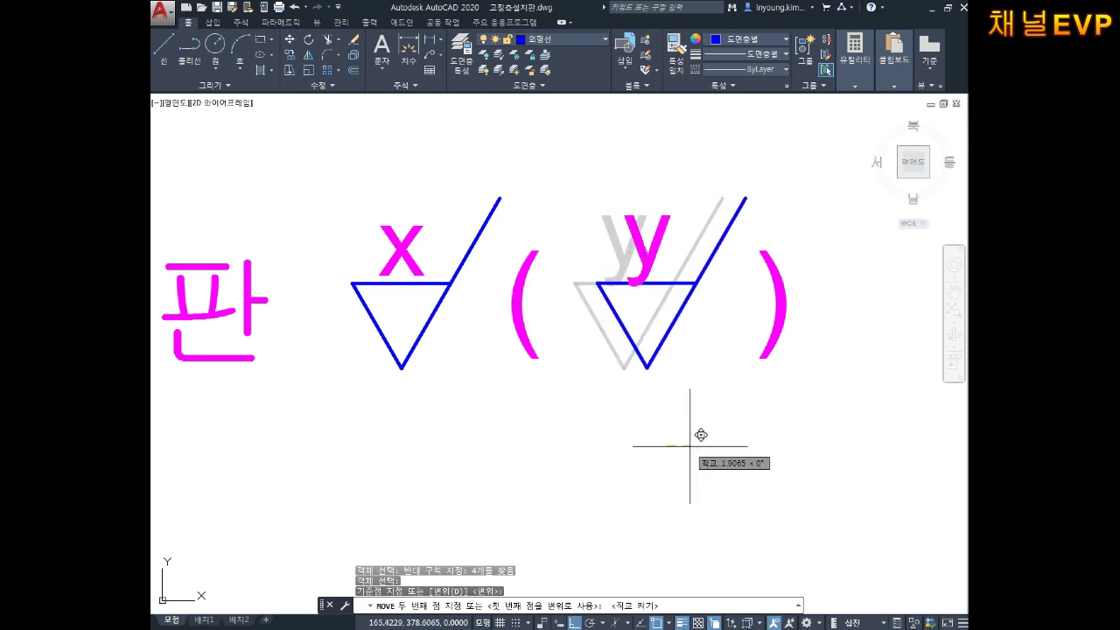
left_click(697, 436)
key("Escape")
key("Escape")
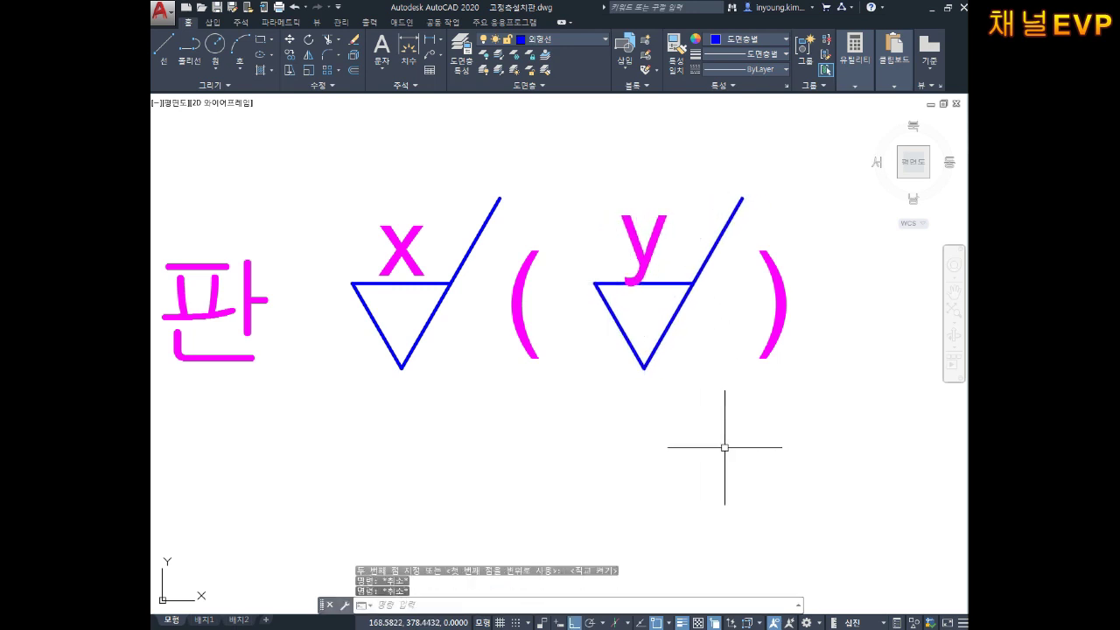
- Reposition the parentheses text to a new spot
scroll(725, 447, "down", 1)
scroll(770, 437, "down", 1)
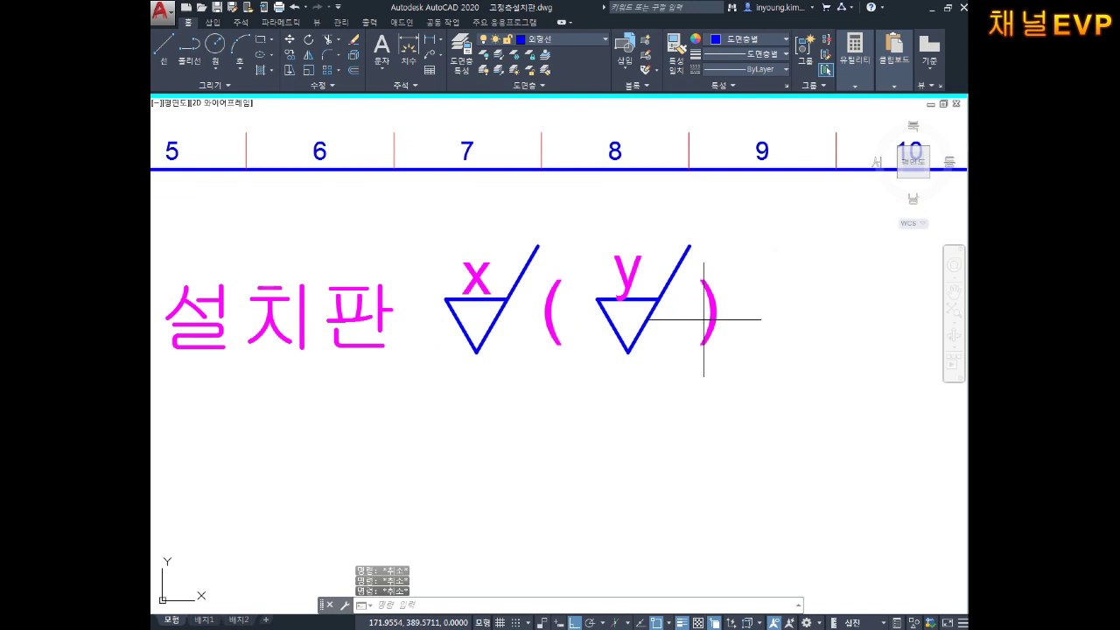
double_click(709, 315)
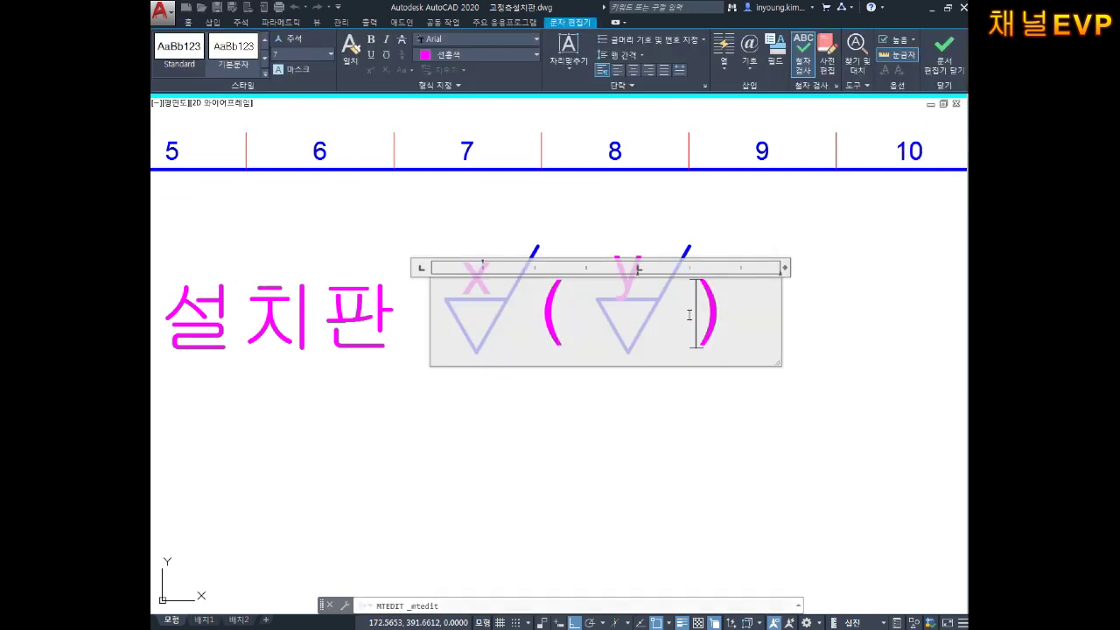
left_click(696, 394)
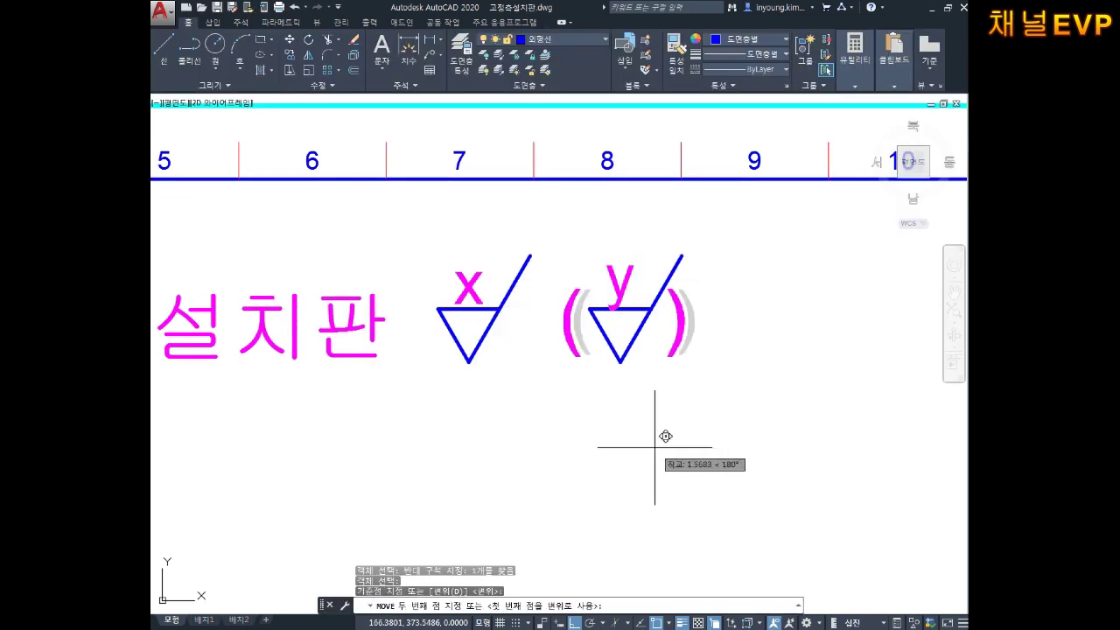
left_click(665, 436)
- Set the ( ) text height to 12
double_click(678, 325)
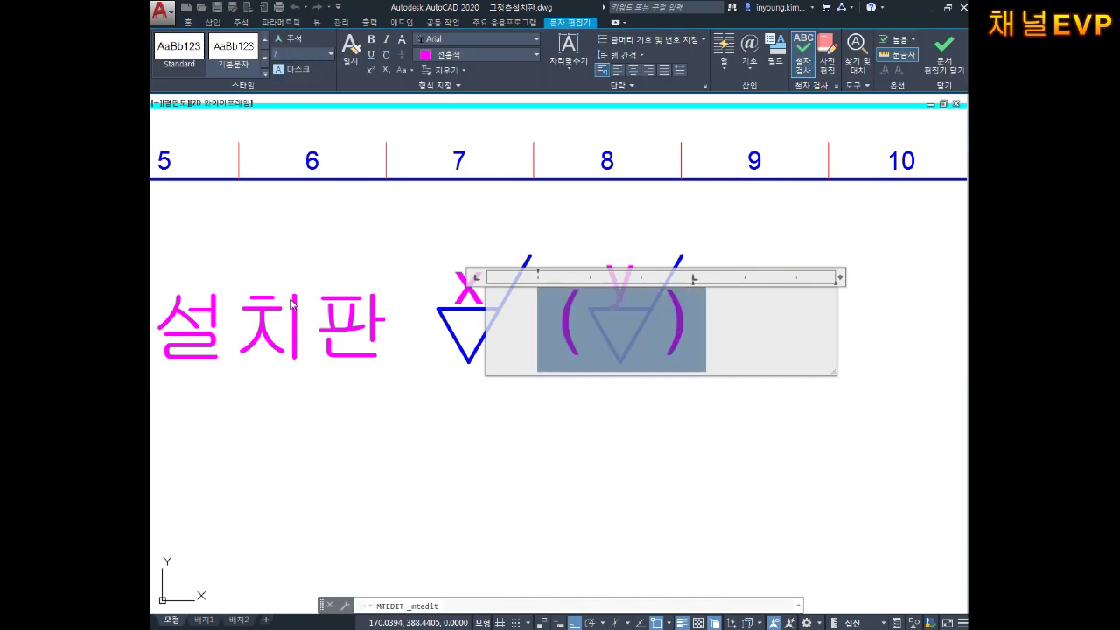
type("12")
key("Return")
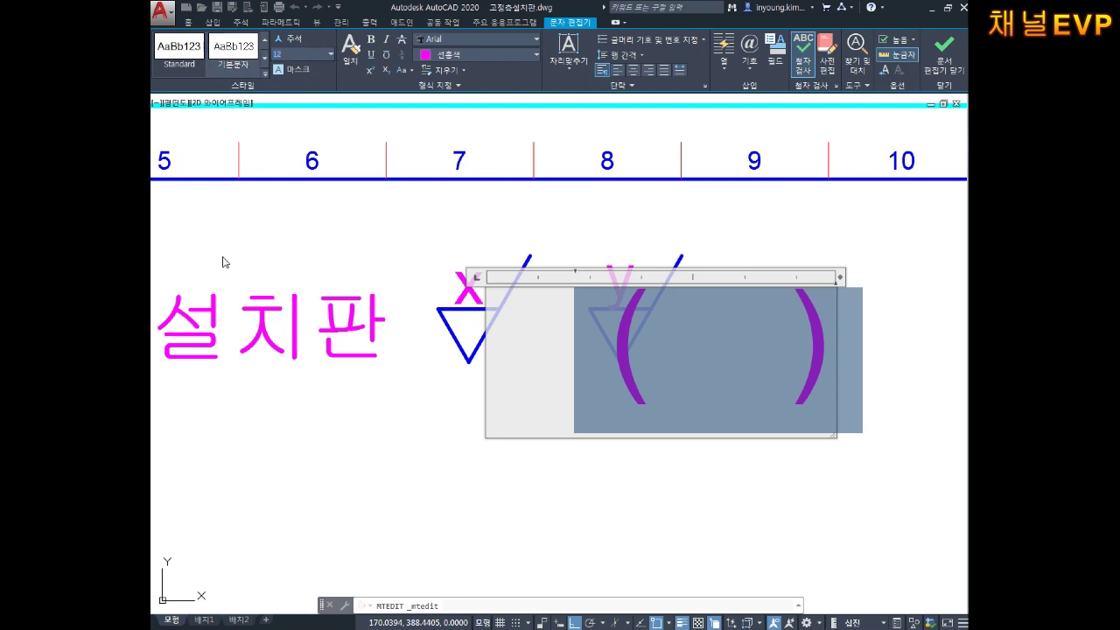
left_click(637, 455)
- Try moving the ) text again, then cancel the move
middle_click_drag(677, 411, 674, 417)
type("m")
key("Return")
left_click(785, 331)
left_click(706, 392)
key("Return")
left_click(596, 455)
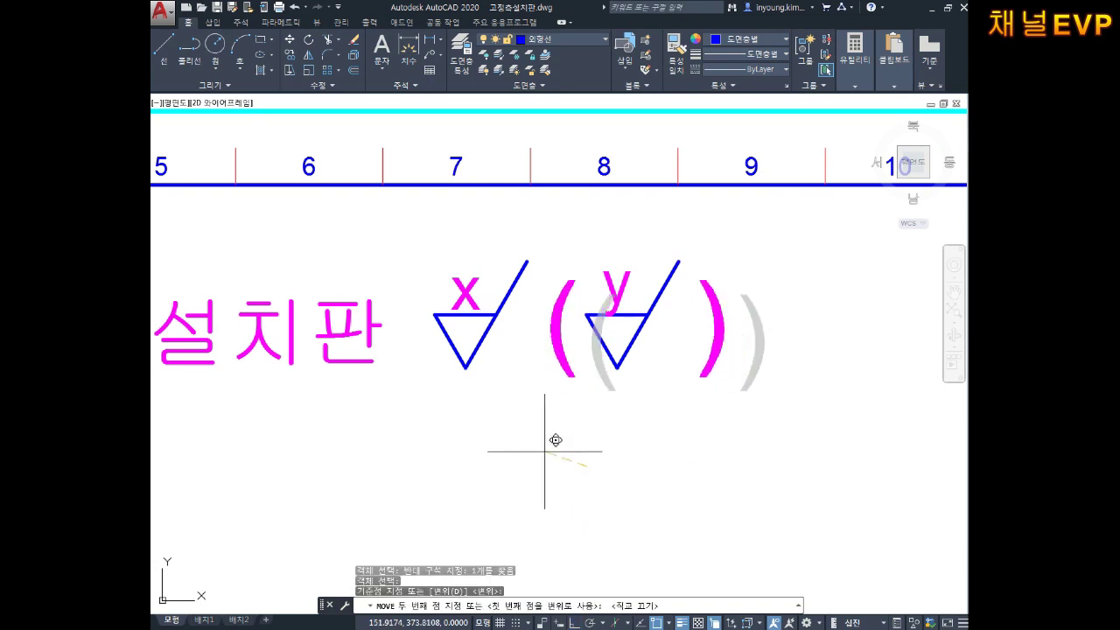
key("Escape")
key("Escape")
- Save the drawing with Ctrl+S
scroll(730, 466, "down", 2)
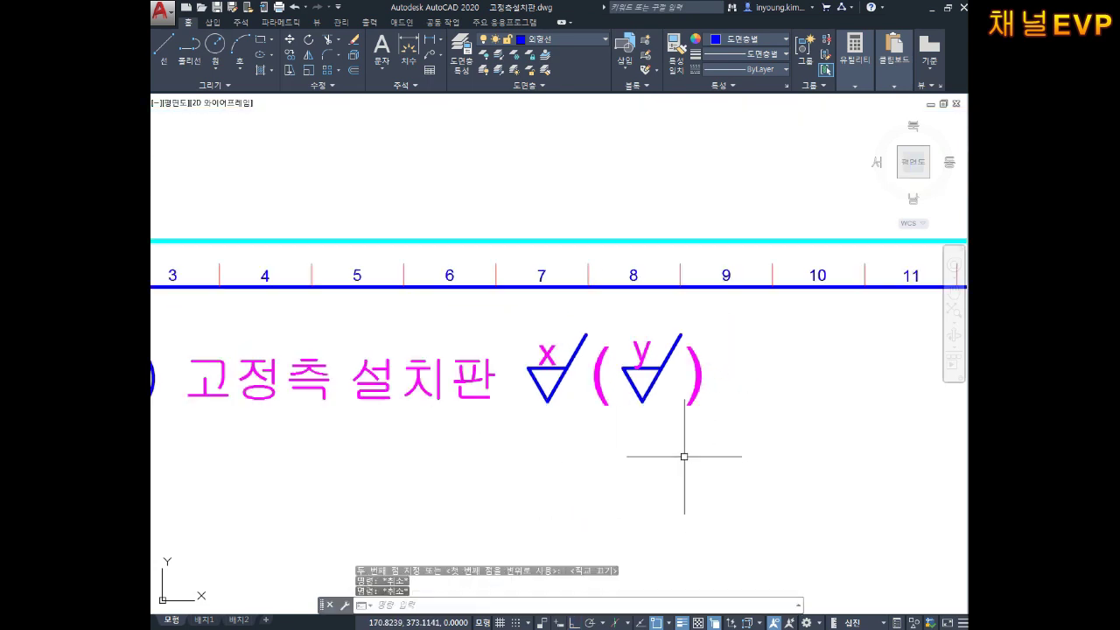
mouse_move(730, 467)
middle_mouse_down()
mouse_move(732, 448)
mouse_move(662, 440)
mouse_move(615, 411)
mouse_move(654, 420)
mouse_move(607, 370)
middle_mouse_up()
key("Escape")
key("ctrl+s")
scroll(633, 424, "down", 2)
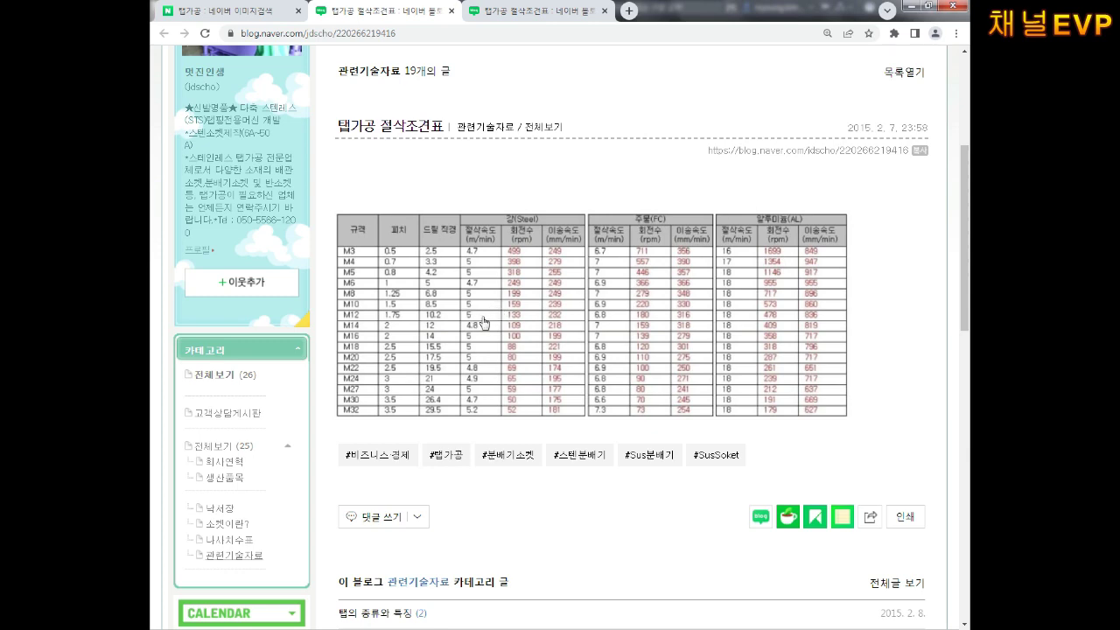
- Scroll through the tap cutting-condition table, then bring the Notepad command notes forward
scroll(475, 319, "up", 2, "ctrl")
scroll(507, 341, "up", 3, "ctrl")
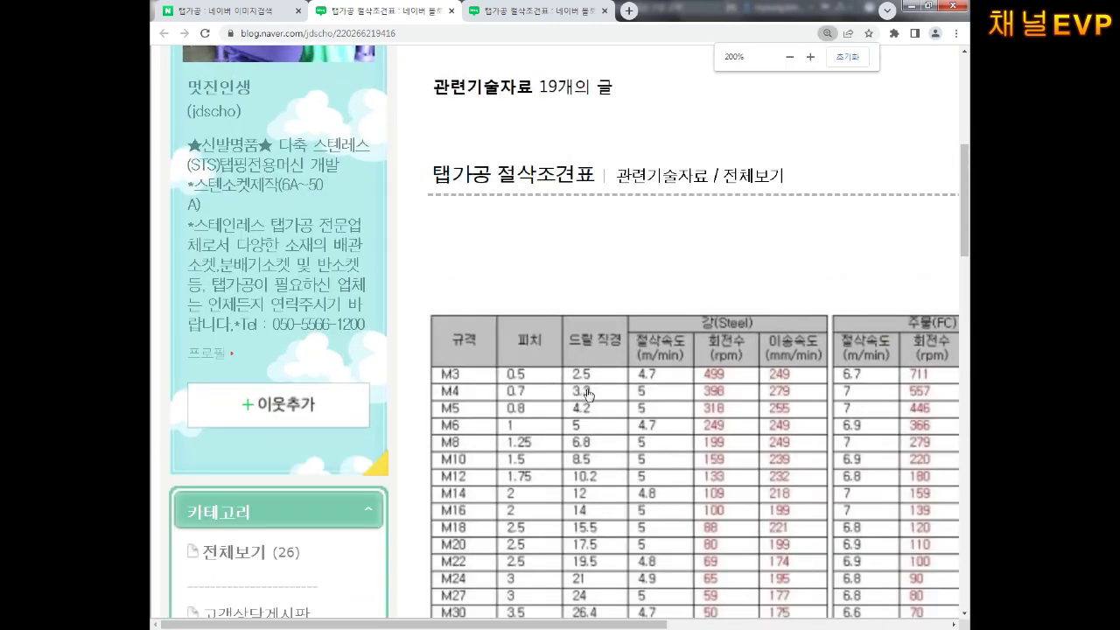
scroll(543, 399, "down", 2)
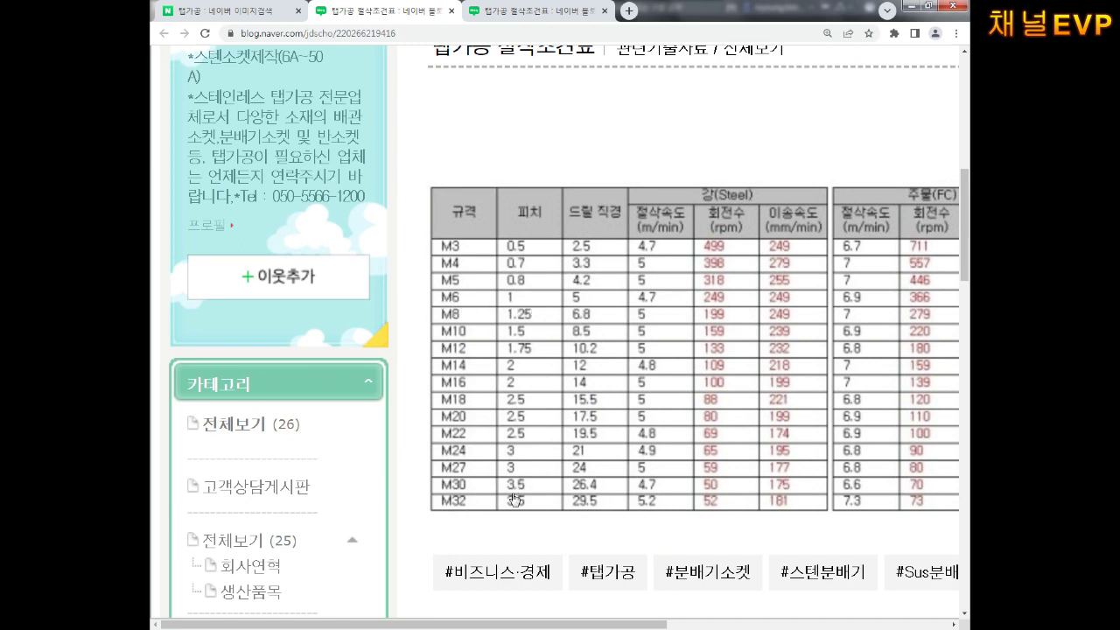
key("alt+Tab")
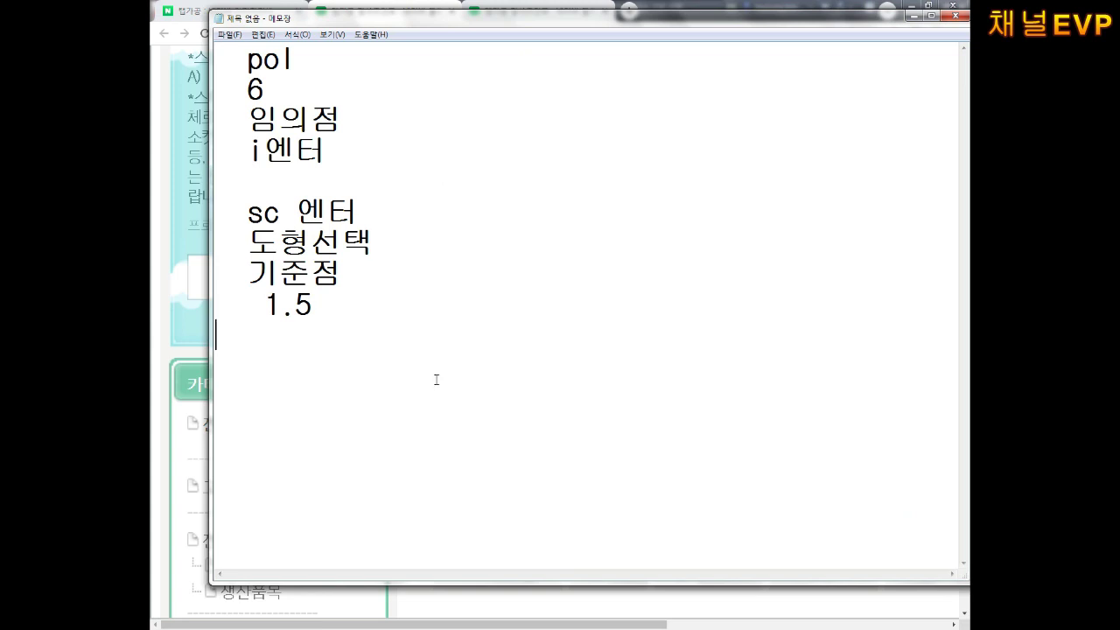
- Type the tapping notes M6xP1 and TAP(내경나사) on separate lines in Notepad
type("ㅡ")
type("ㅡ")
key("BackSpace")
type("m")
key("BackSpace")
type("M6")
type("xP1")
key("Return")
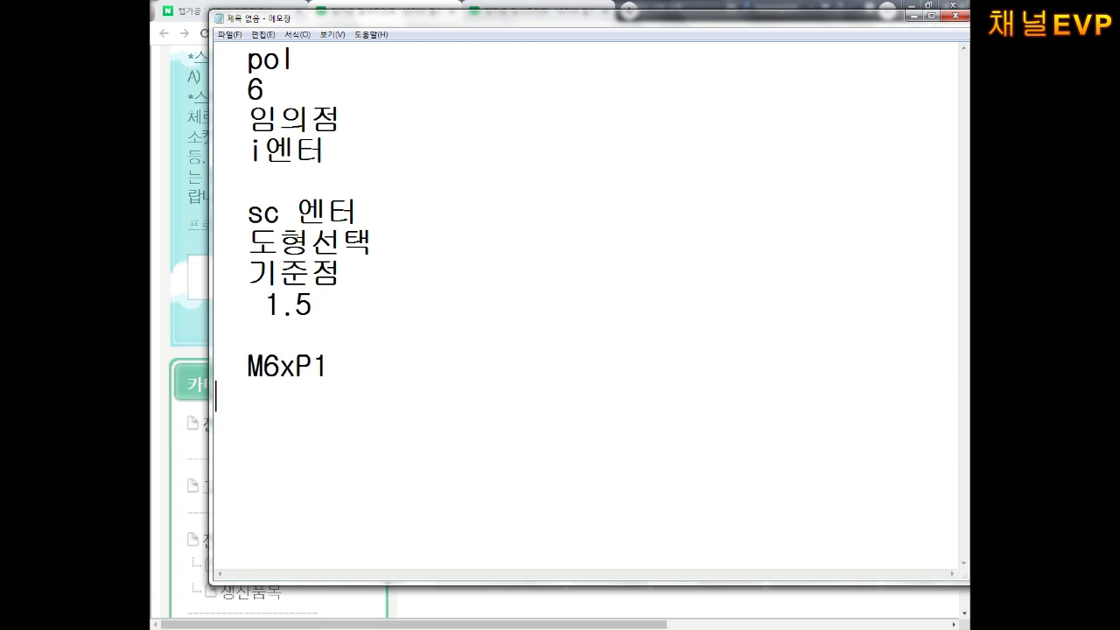
key("Return")
key("BackSpace")
key("BackSpace")
type("ㅅ")
key("BackSpace")
type("TA")
type("P")
type("(X")
key("BackSpace")
type("내경나사")
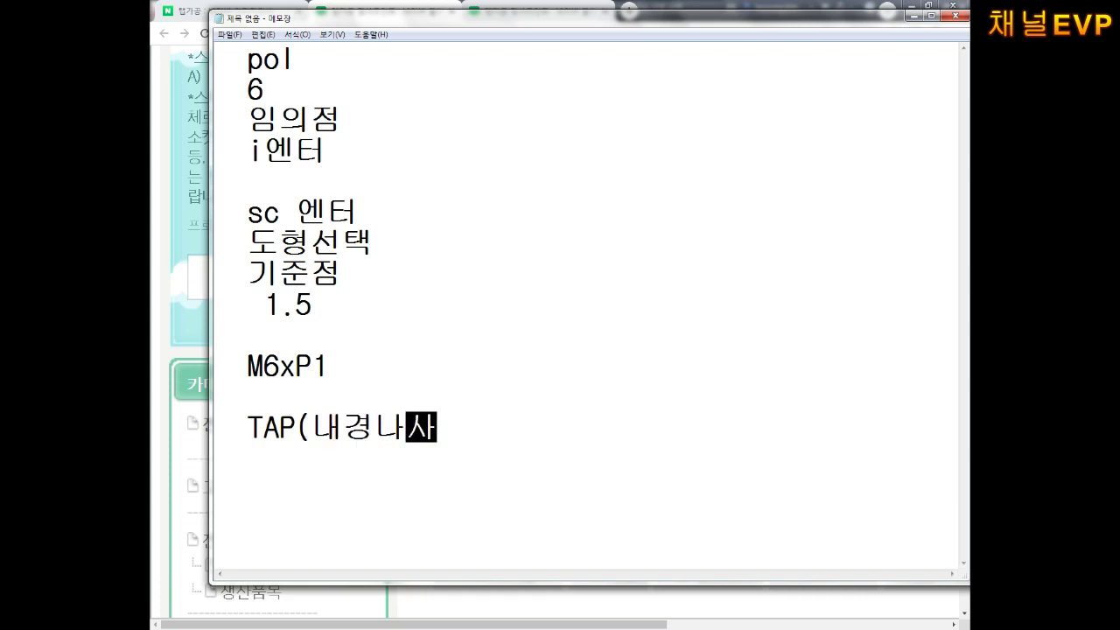
type(")")
- Add the line 볼트&너트 below TAP(내경나사), fixing the spacing
key("Return")
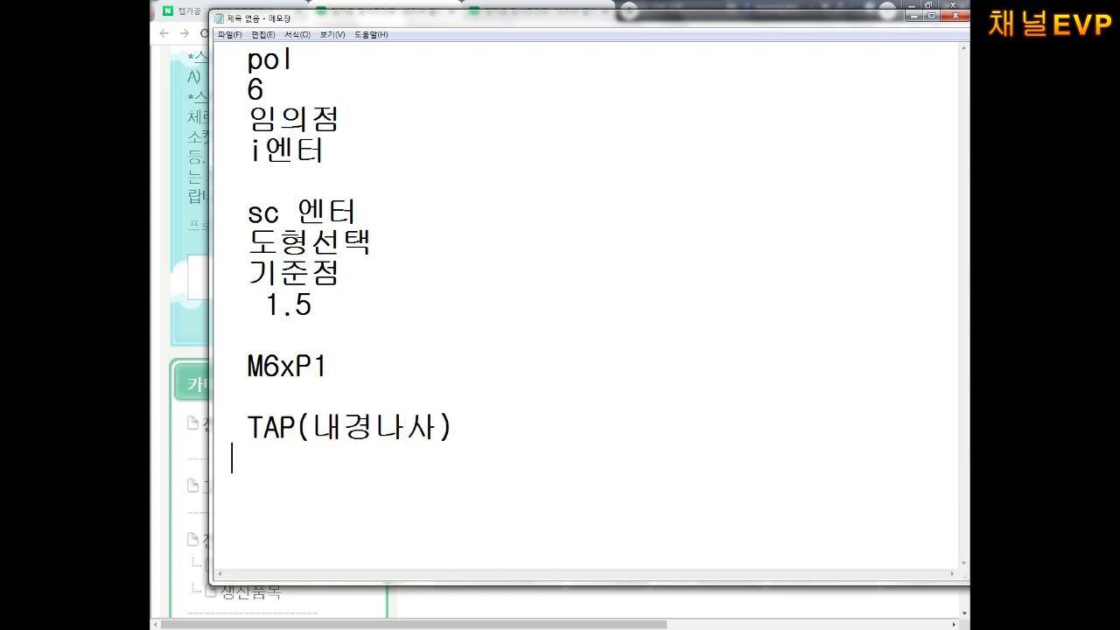
type("넡트")
left_click(312, 457)
key("Left")
key("Left")
key("Left")
type("볼트")
key("Right")
key("Right")
key("Right")
key("BackSpace")
key("BackSpace")
key("BackSpace")
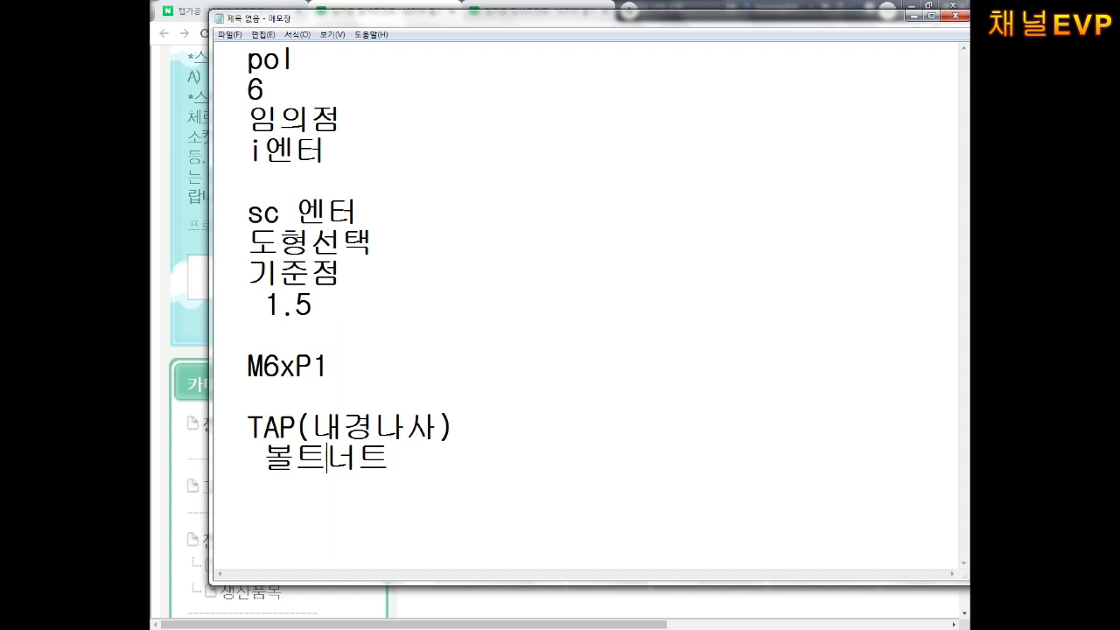
type("&")
key("Left")
key("Left")
key("Left")
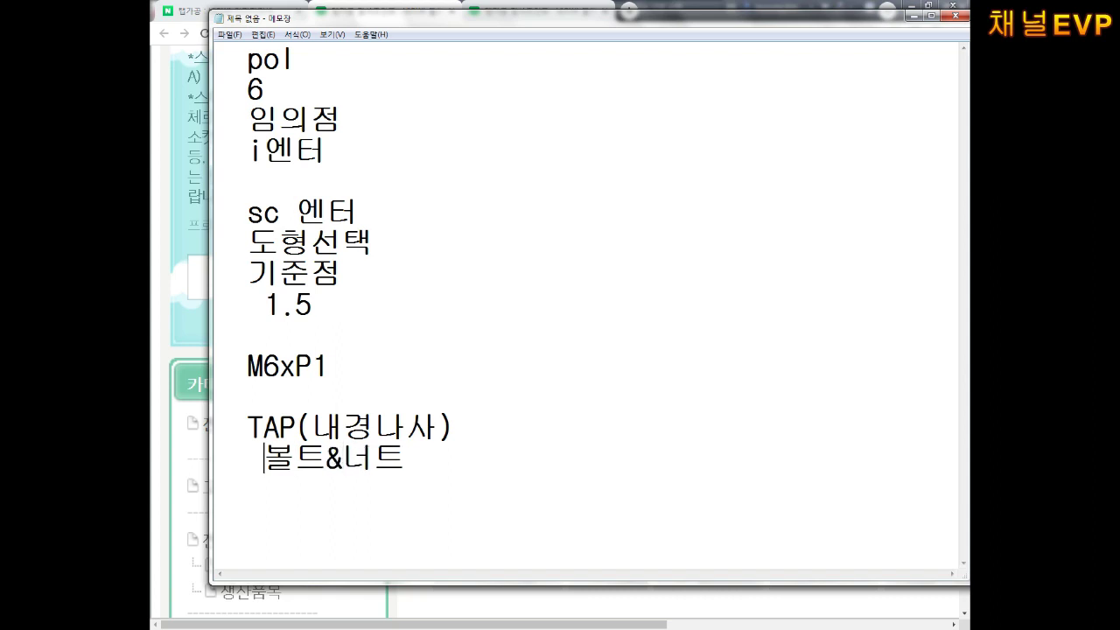
key("BackSpace")
key("Right")
key("Right")
key("Right")
key("Right")
key("Right")
- Add the line 드릴공구 구멍 뚫음, then begin the 몇파이 (직경) line
key("Return")
type("ㄱ")
key("BackSpace")
type("EMFL")
key("BackSpace")
key("BackSpace")
key("BackSpace")
key("BackSpace")
key("Hangul")
type("ㄷ드릴공구 구머멍 뚫ㅇ")
type("음")
key("Return")
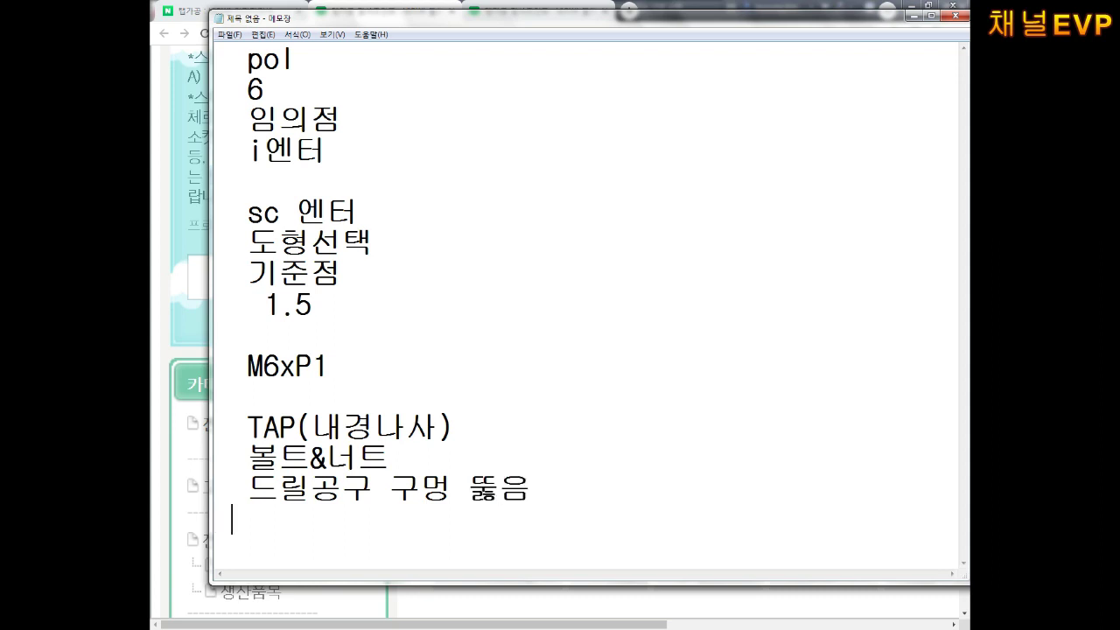
type("몇파이 ")
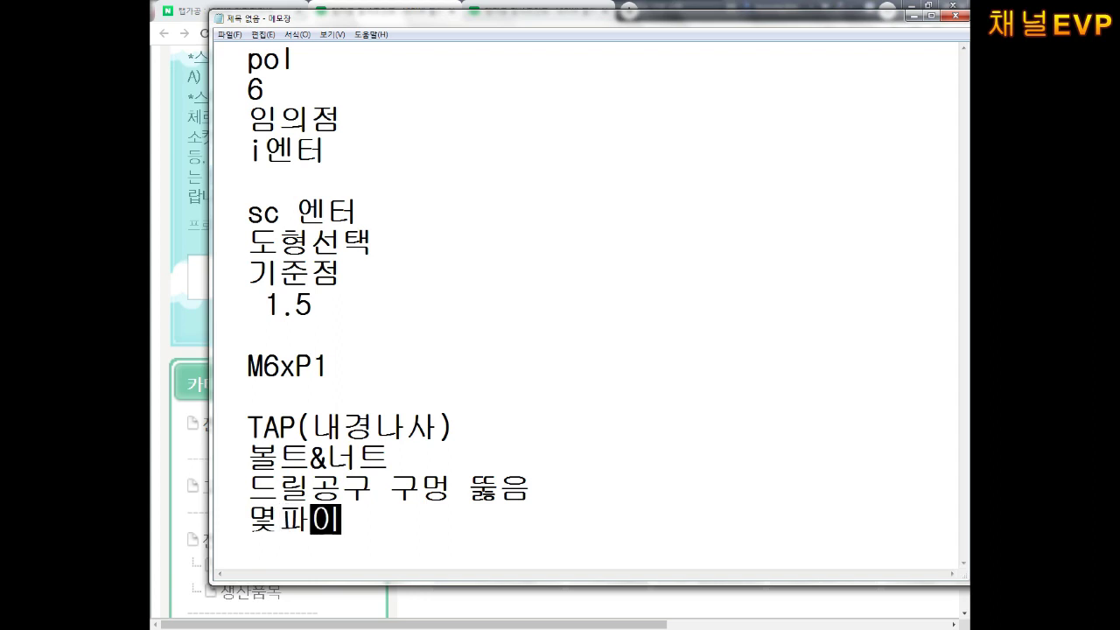
type("(직경)")
- Write the rule M-P= 드릴직경 below 몇파이(직경)
key("Return")
key("Return")
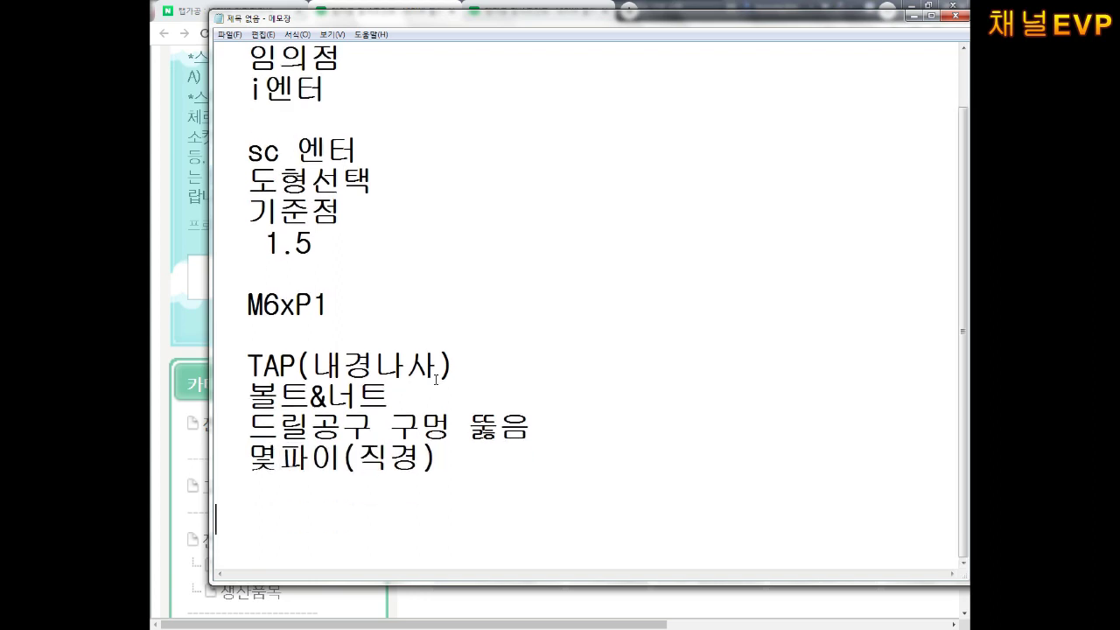
type("M-P")
key("BackSpace")
type("P -")
key("BackSpace")
key("BackSpace")
type("드릴직경")
key("Return")
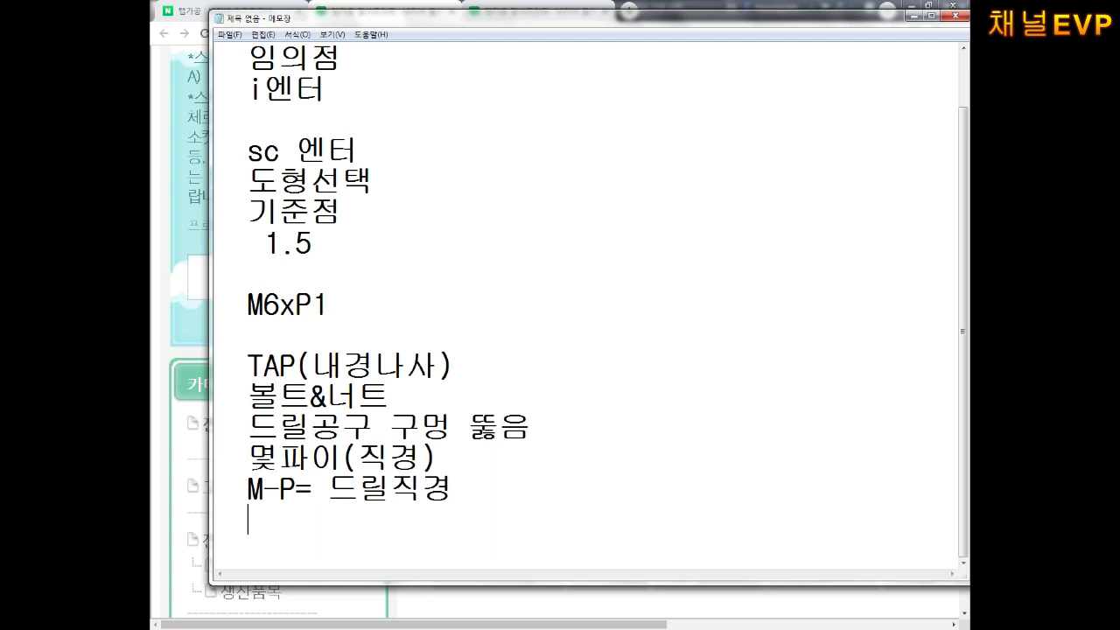
- Write the worked example 6-1= 5 and select the resulting 5
type("6ㅓ")
type("1")
type("= ")
type("5")
key("Left")
key("Left")
key("Left")
key("BackSpace")
left_click(312, 519)
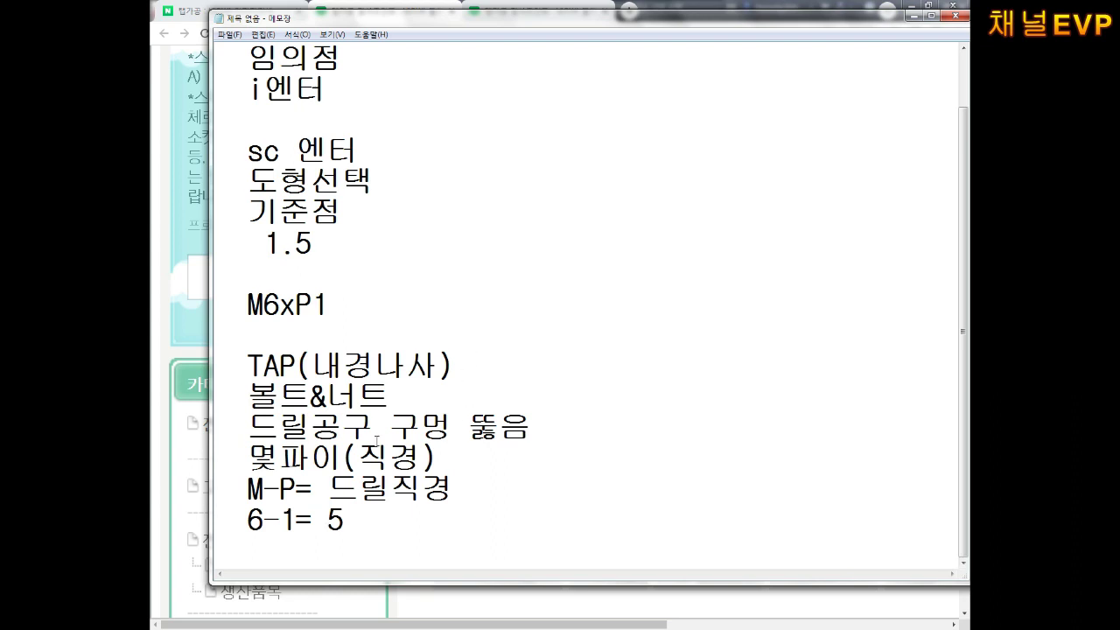
left_click_drag(344, 520, 313, 519)
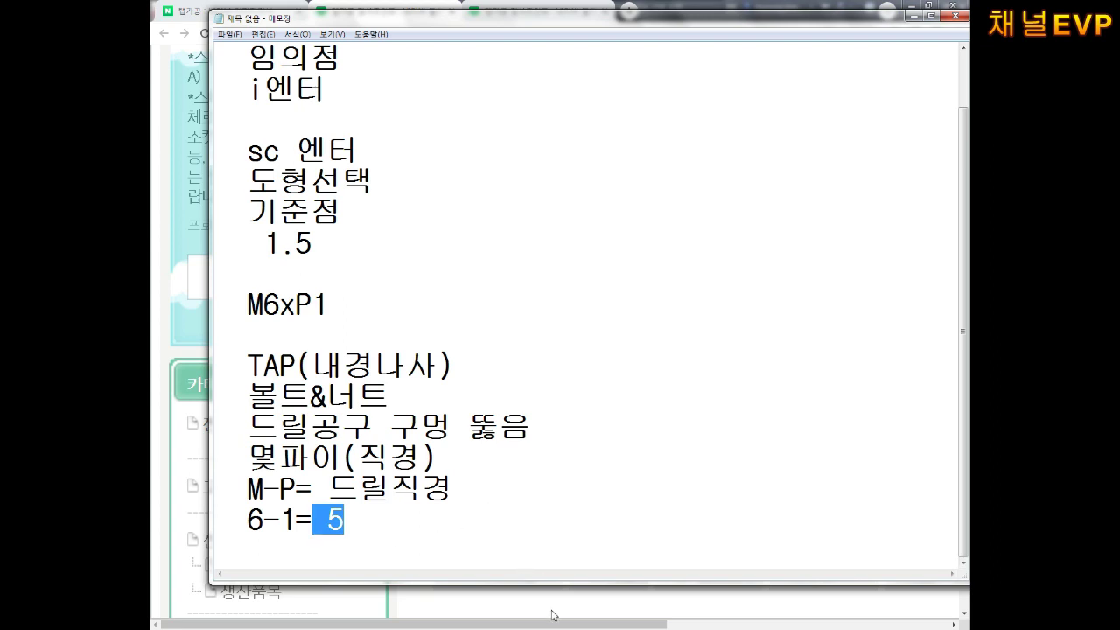
left_click(177, 625)
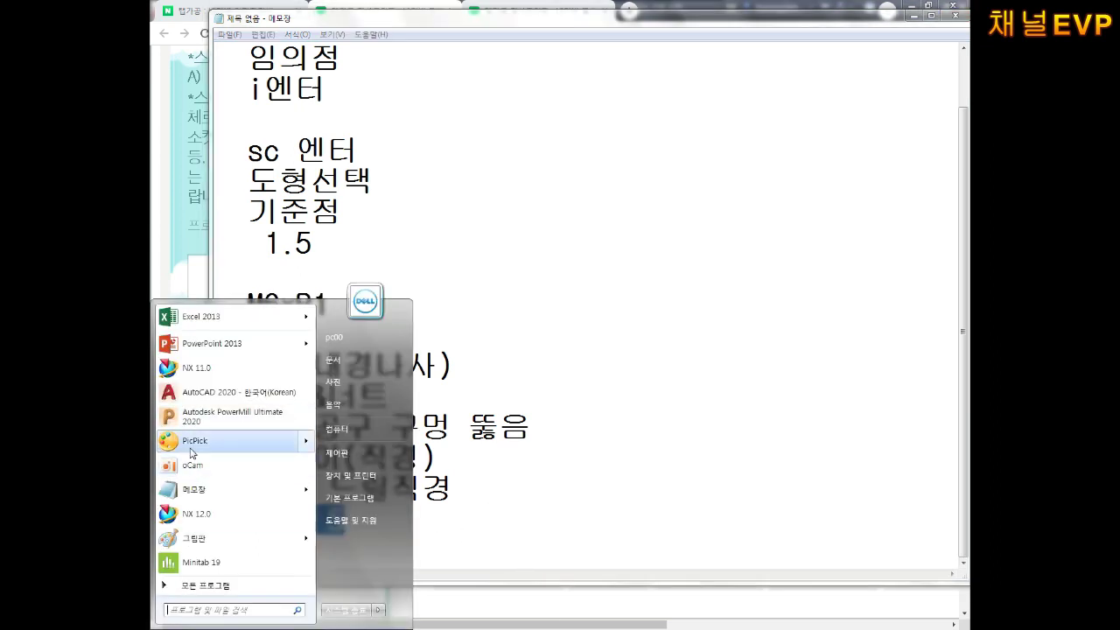
- In a new Paint canvas, sketch a black hole circle with a red arc around it
left_click(197, 541)
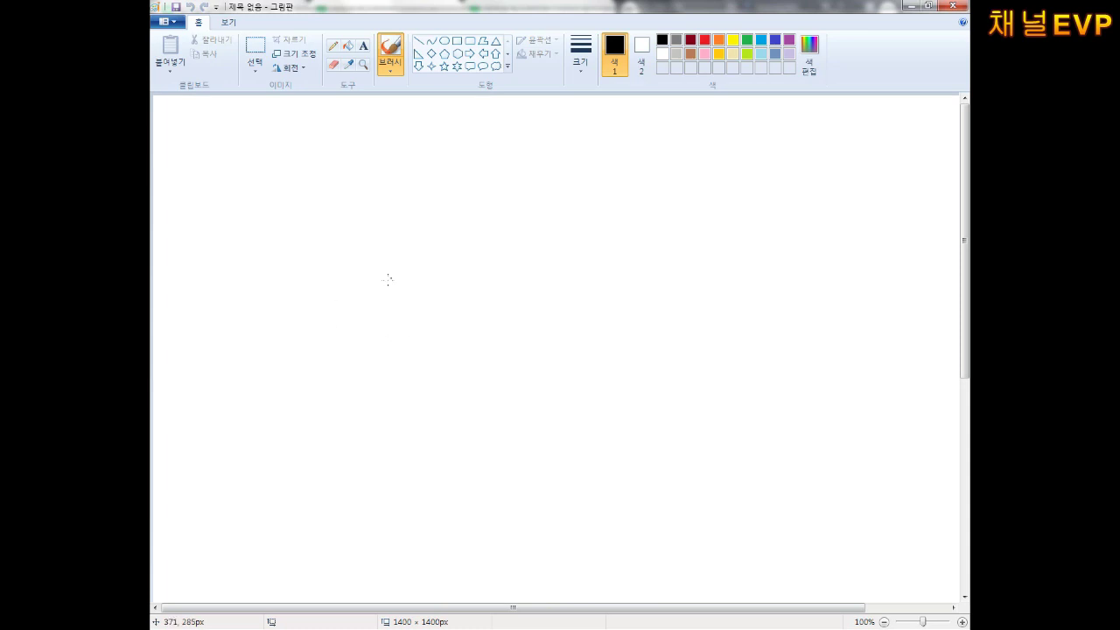
mouse_move(506, 219)
left_mouse_down()
mouse_move(595, 233)
mouse_move(504, 219)
left_mouse_up()
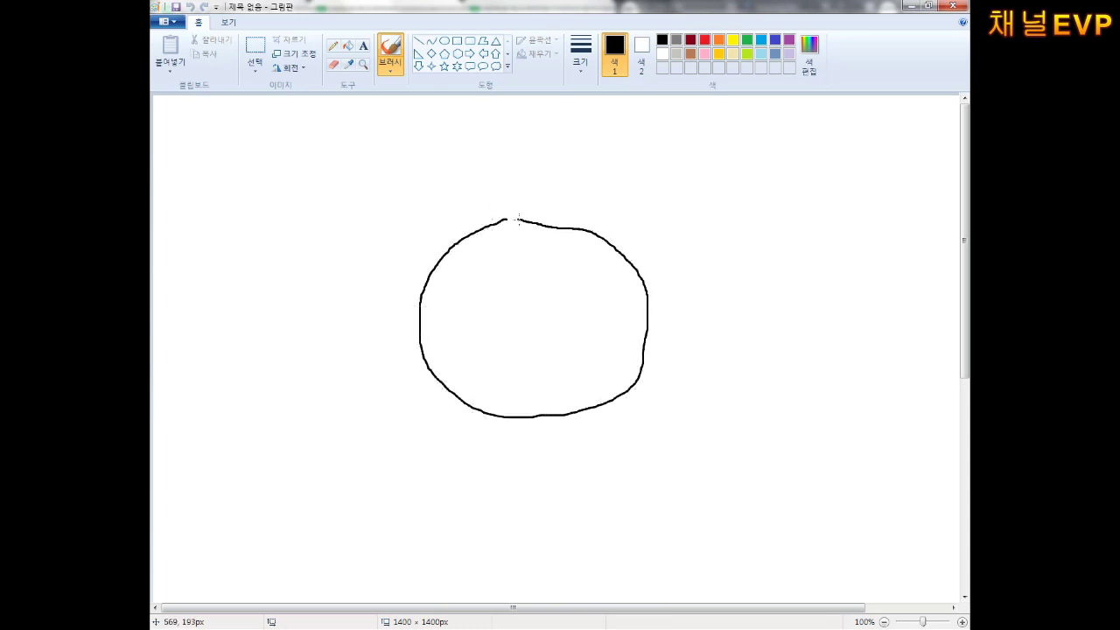
left_click(704, 40)
mouse_move(408, 264)
left_mouse_down()
mouse_move(646, 443)
mouse_move(504, 434)
left_mouse_up()
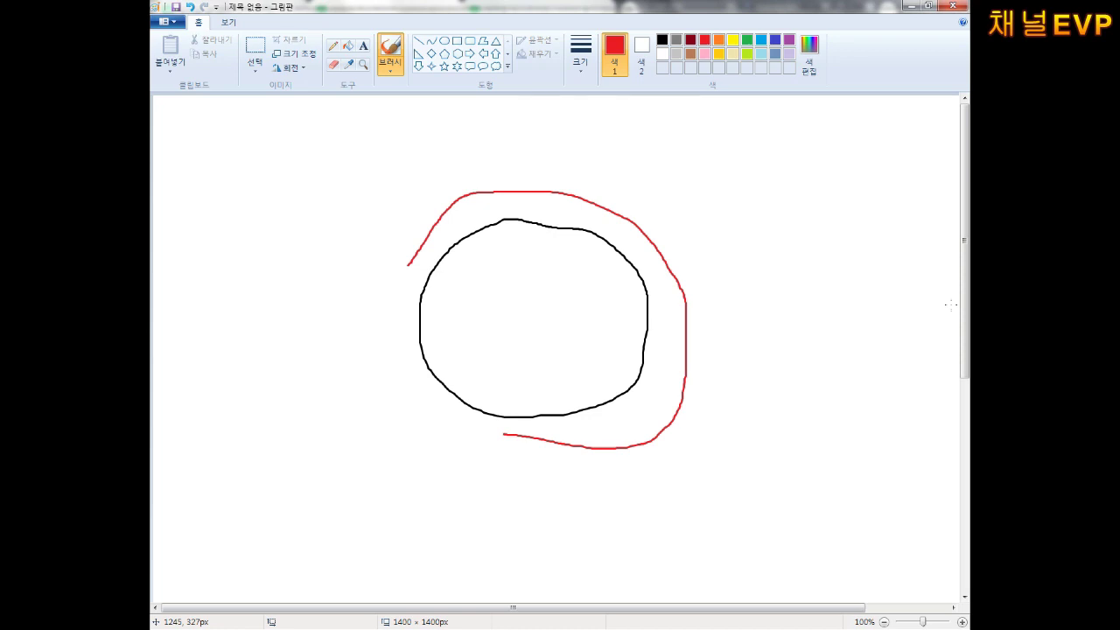
- Draw blue arrows labelled φ5 for the drill hole and φ6 for the thread
left_click(760, 39)
mouse_move(755, 204)
left_mouse_down()
mouse_move(656, 254)
mouse_move(667, 265)
mouse_move(778, 195)
mouse_move(749, 263)
left_mouse_up()
mouse_move(803, 186)
left_mouse_down()
mouse_move(793, 243)
mouse_move(854, 207)
left_mouse_up()
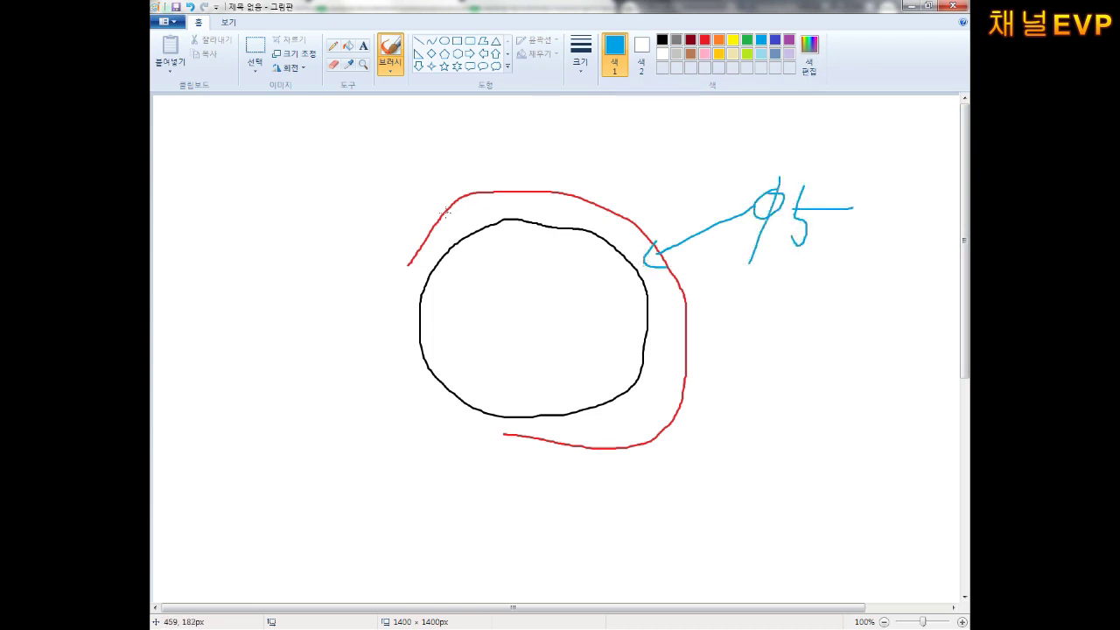
mouse_move(676, 134)
left_mouse_down()
mouse_move(600, 190)
mouse_move(644, 194)
left_mouse_up()
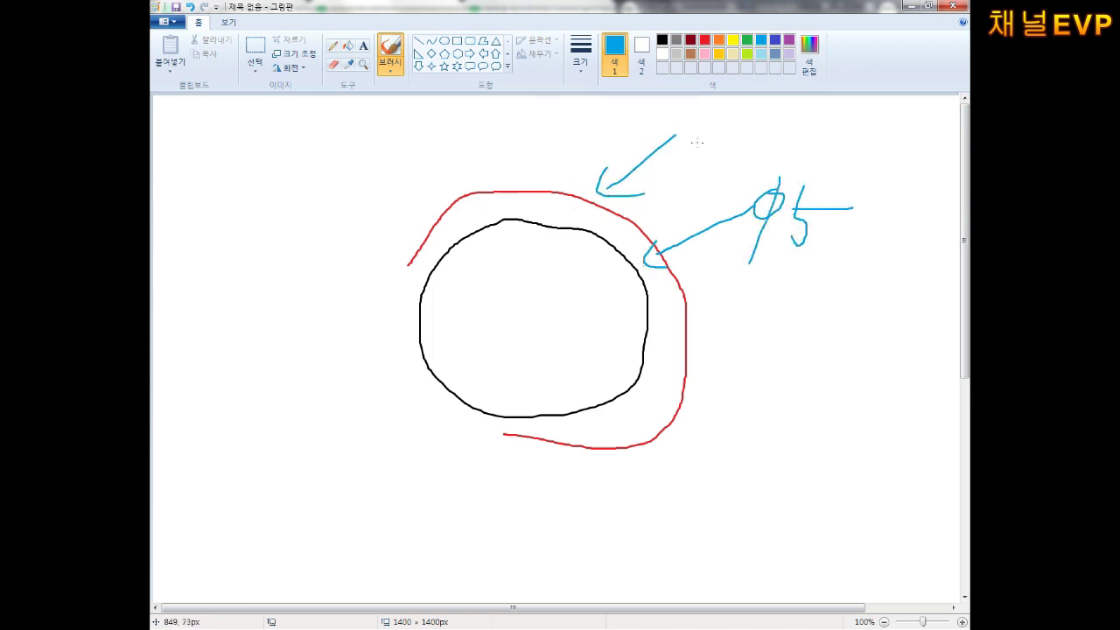
mouse_move(700, 124)
left_mouse_down()
mouse_move(716, 110)
mouse_move(680, 168)
left_mouse_up()
left_click_drag(758, 105, 720, 139)
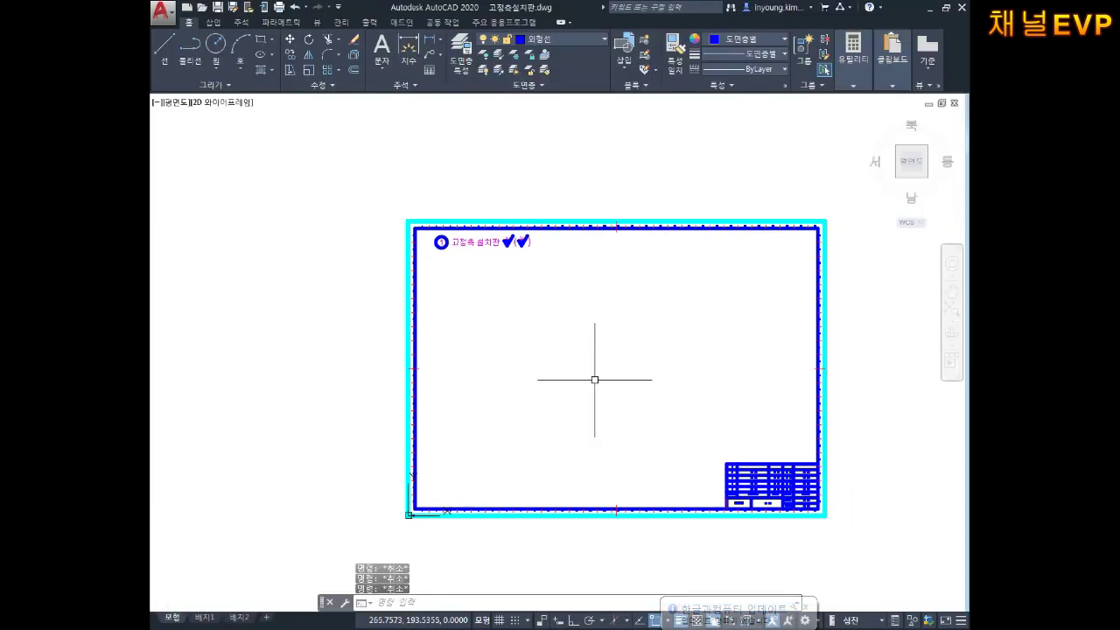
- Draw a 200 by 150 rectangle for the plate
scroll(595, 380, "up", 2)
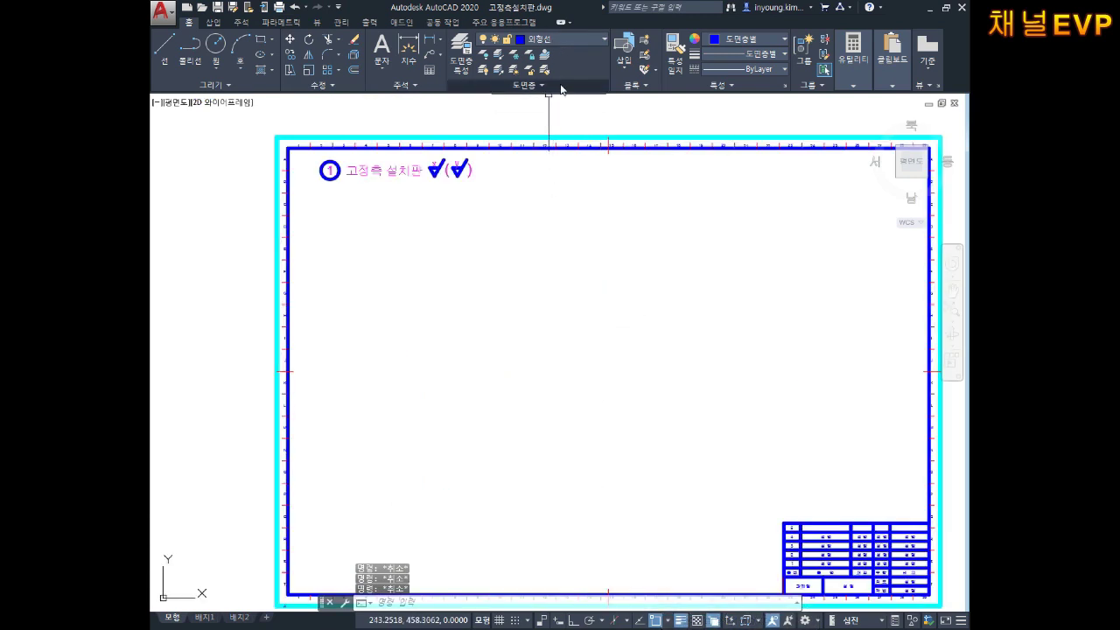
middle_click_drag(565, 187, 545, 160)
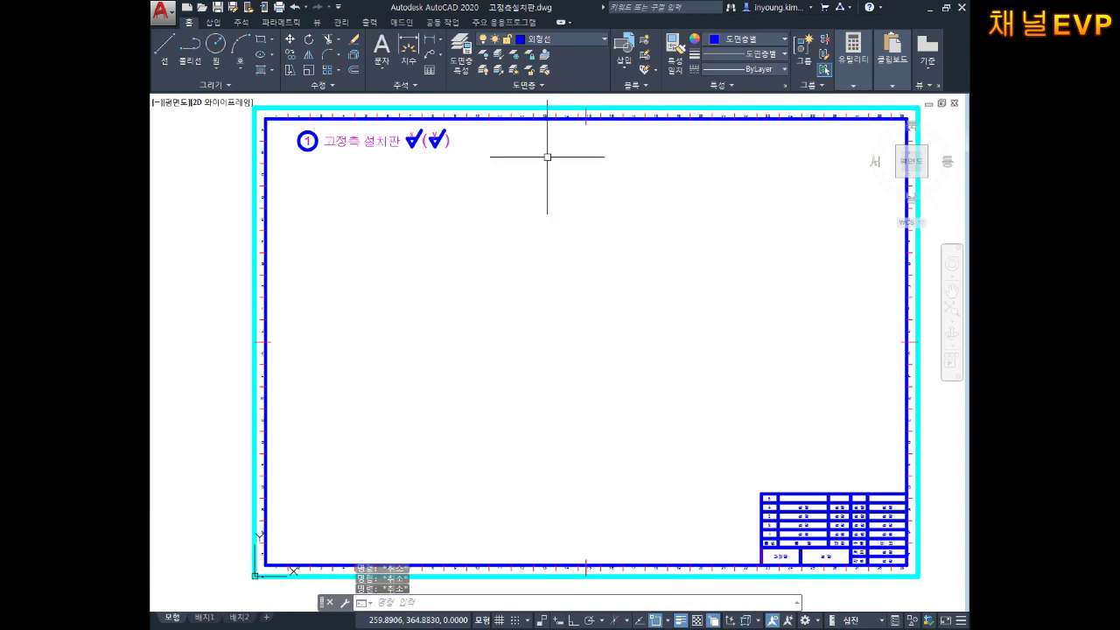
type("ㅐ")
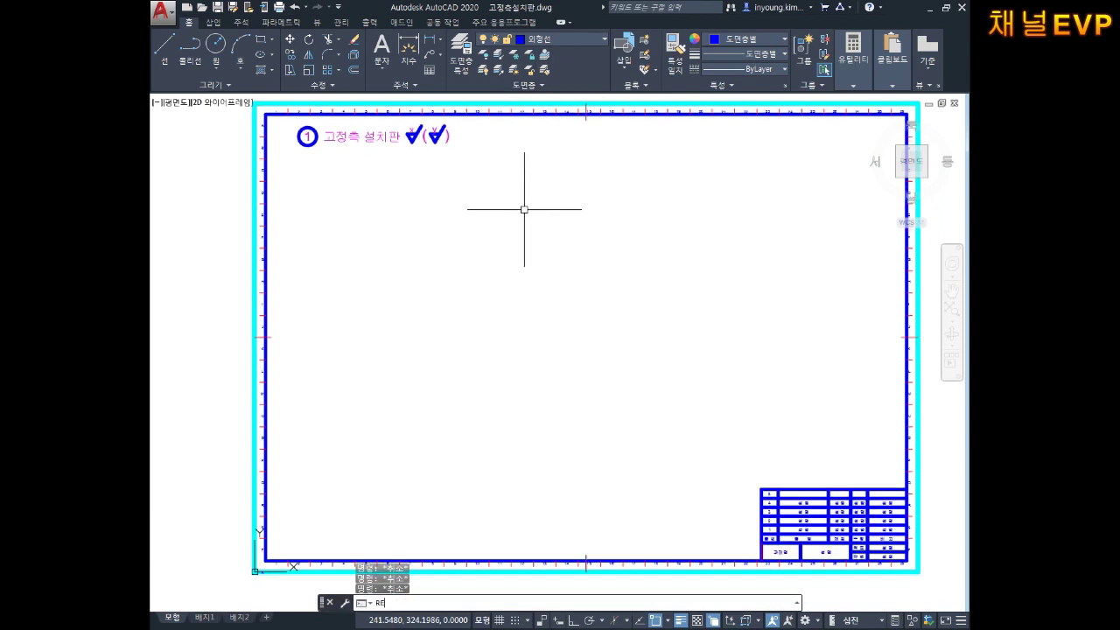
key("Return")
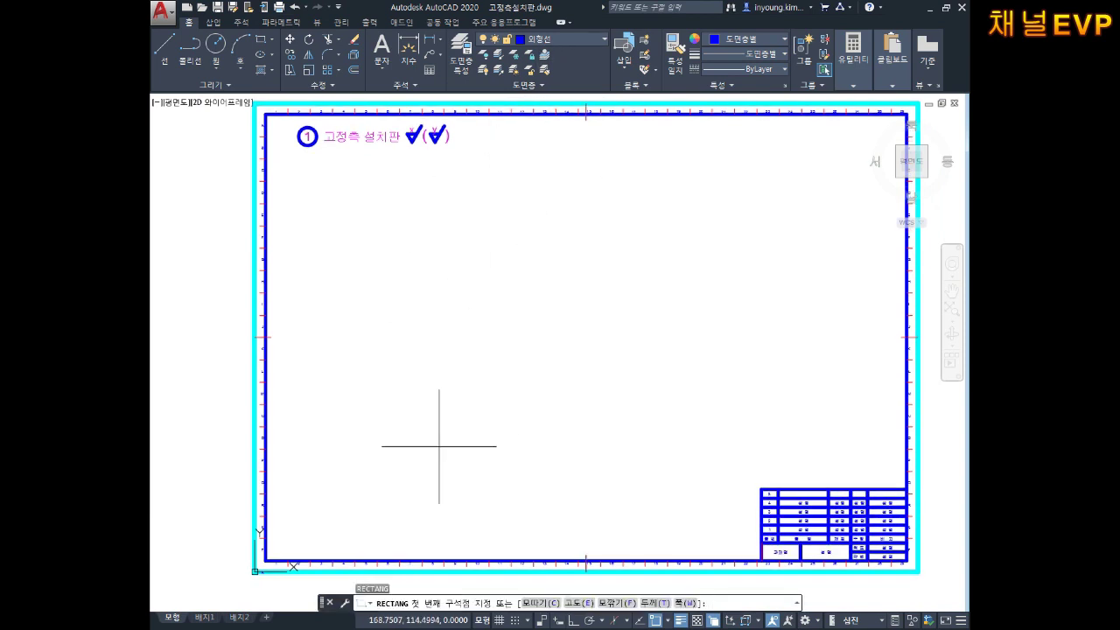
left_click(414, 452)
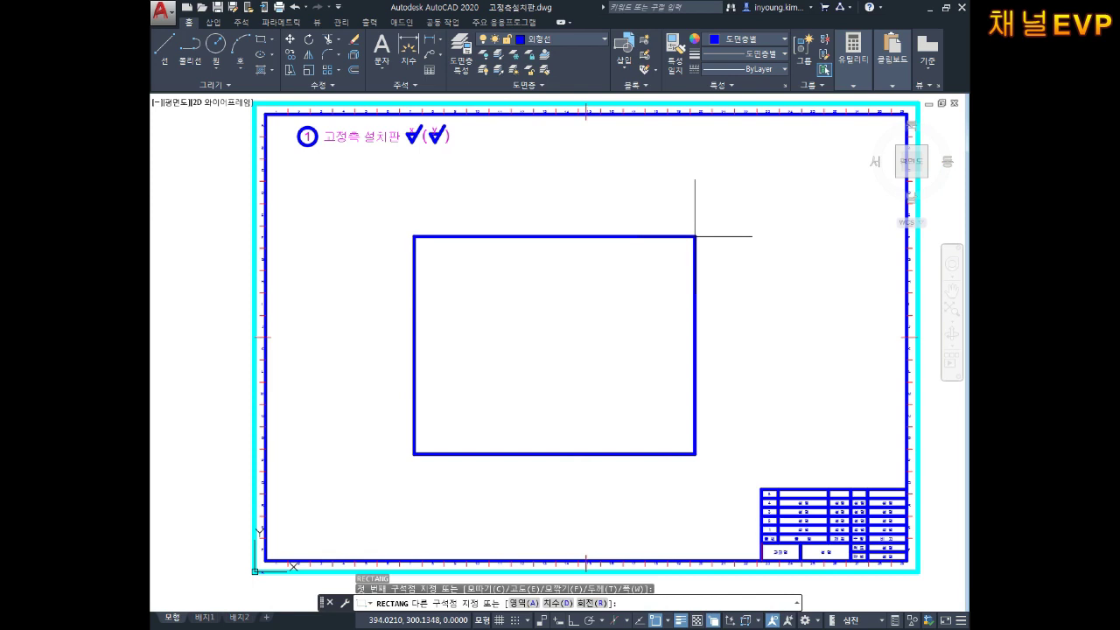
type("@200,150")
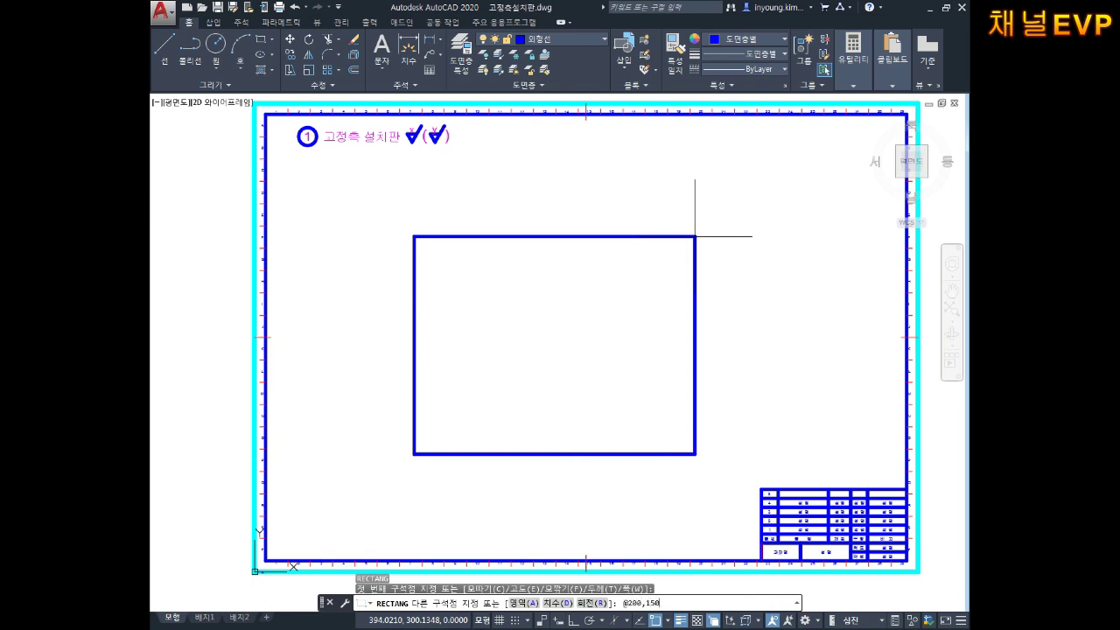
key("Return")
key("Escape")
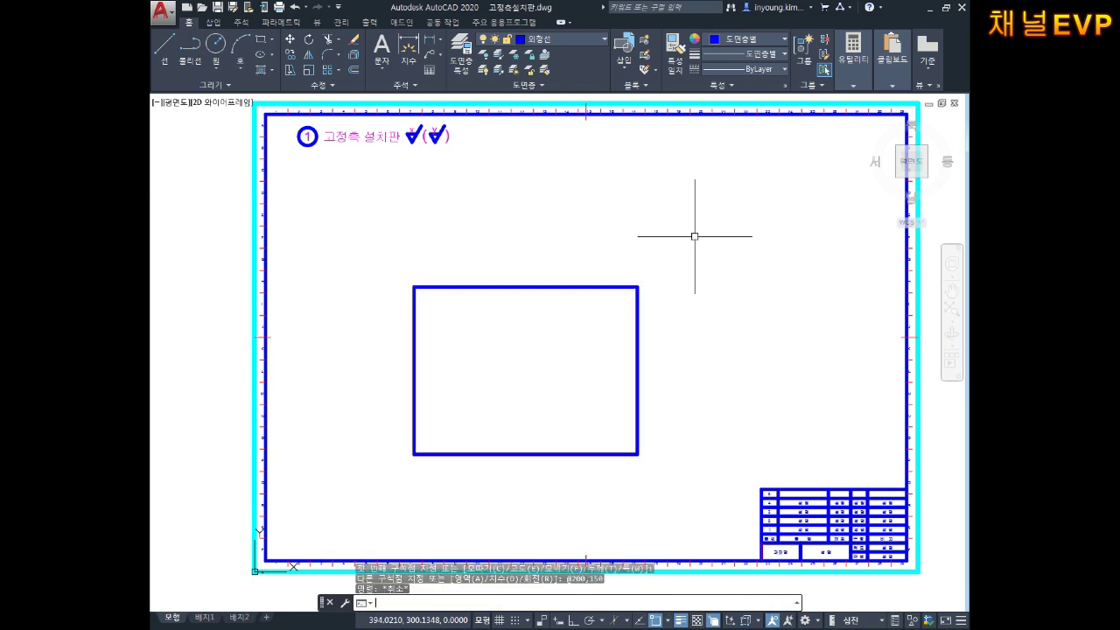
key("Escape")
- Move the rectangle up and to the right on the sheet
scroll(738, 307, "up", 2)
middle_click_drag(649, 313, 622, 328)
scroll(622, 328, "down", 2)
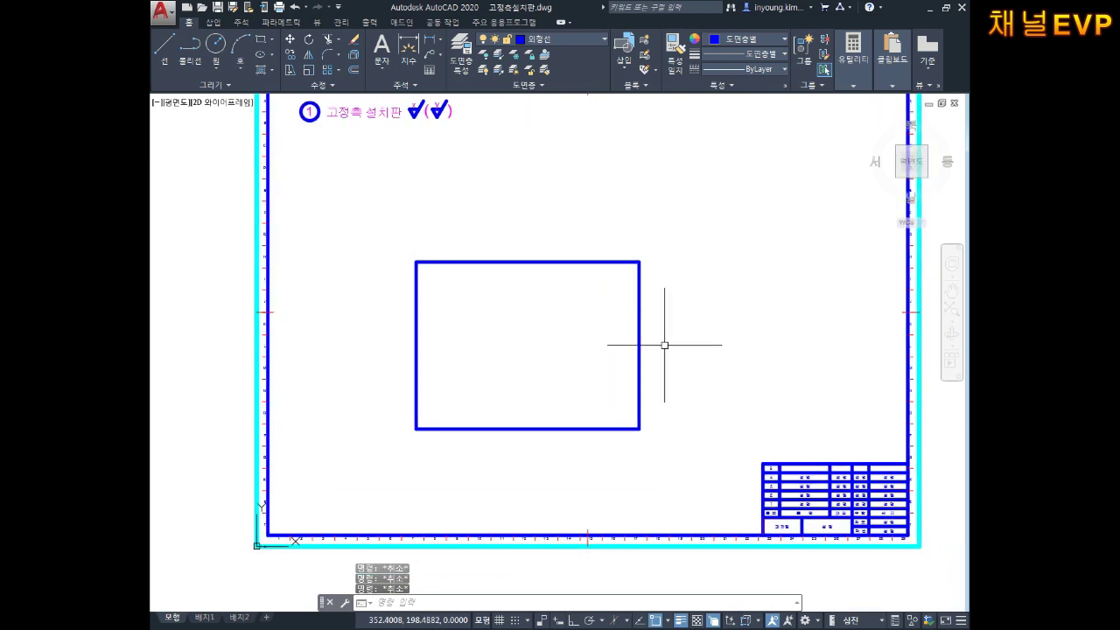
type("m")
key("Return")
left_click(640, 306)
key("Return")
left_click(569, 342)
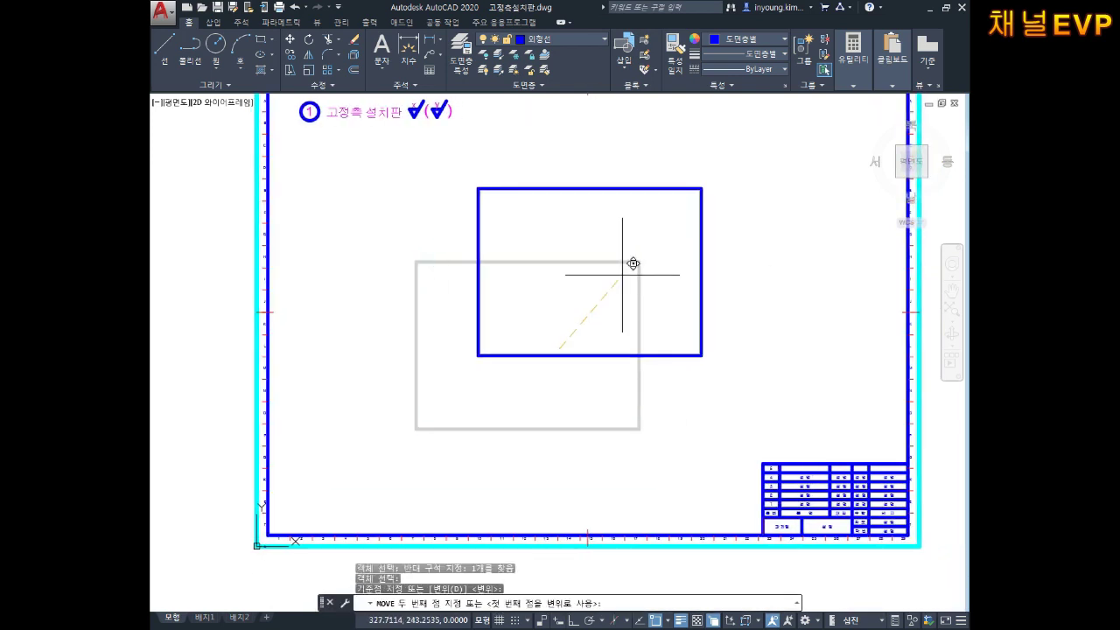
left_click(645, 255)
key("Escape")
- Draw vertical and horizontal midlines between the plate's edge midpoints
scroll(612, 262, "up", 2)
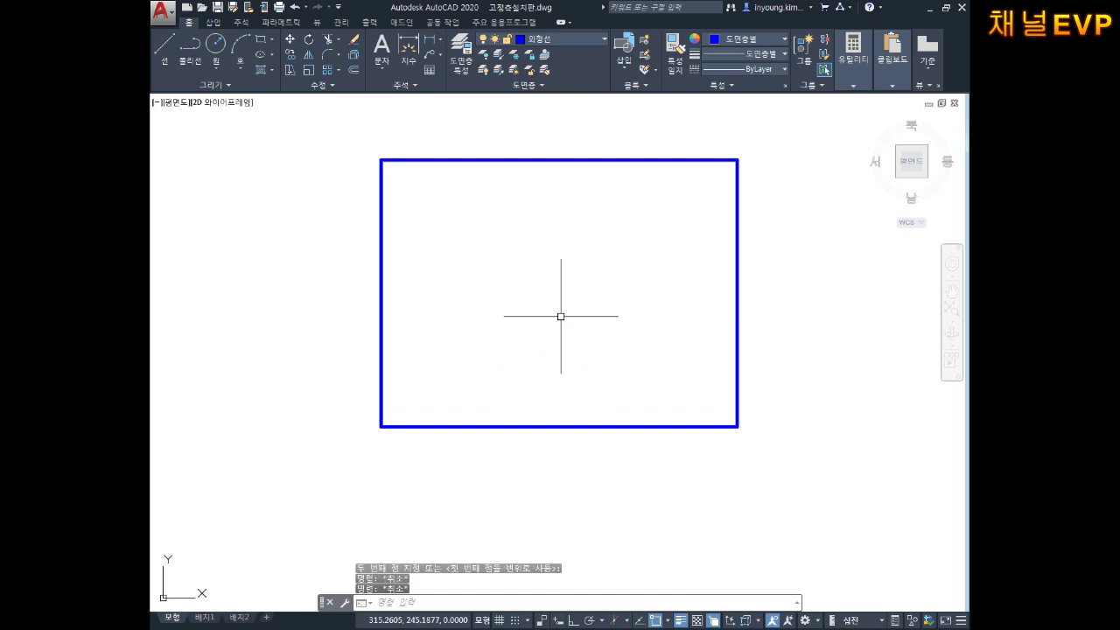
type("l")
key("Return")
left_click(560, 160)
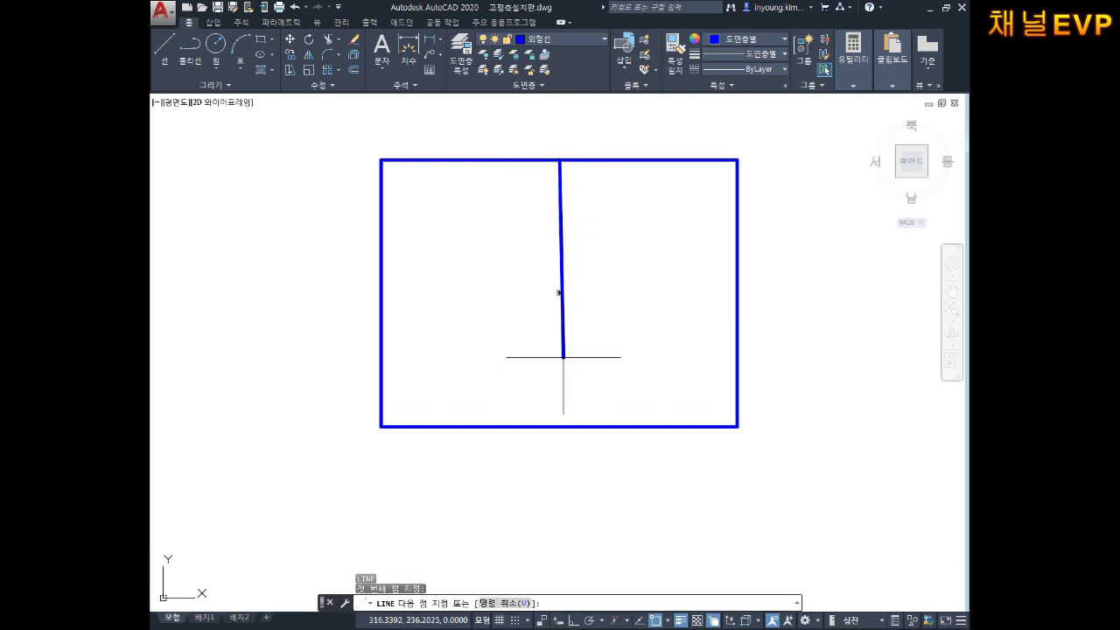
left_click(558, 427)
key("Return")
key("Return")
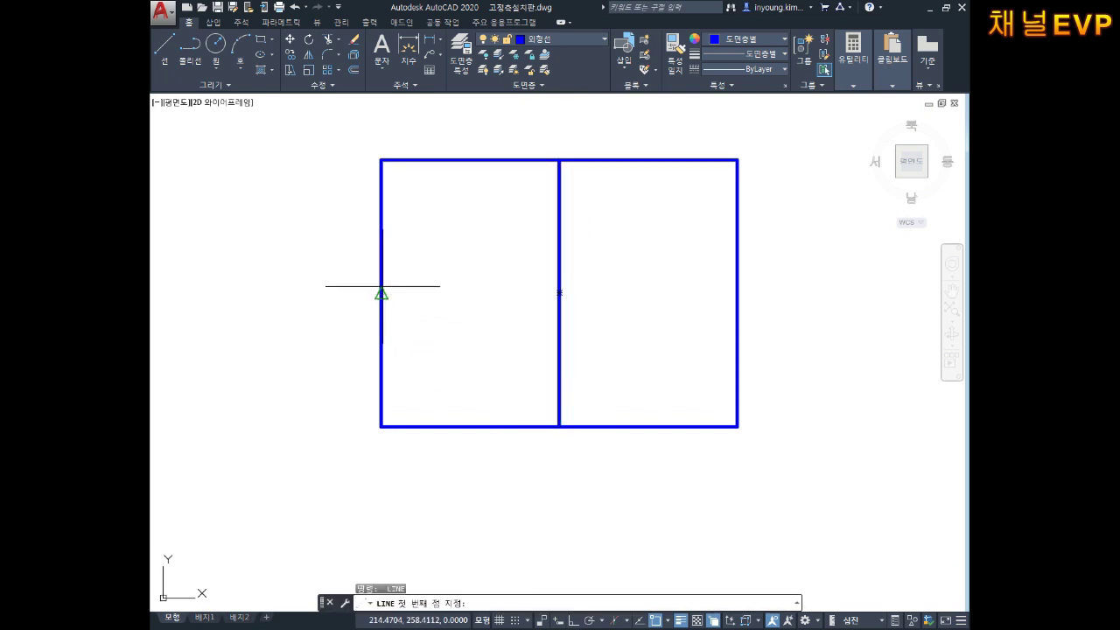
left_click(381, 292)
left_click(738, 292)
key("Escape")
key("Escape")
key("Escape")
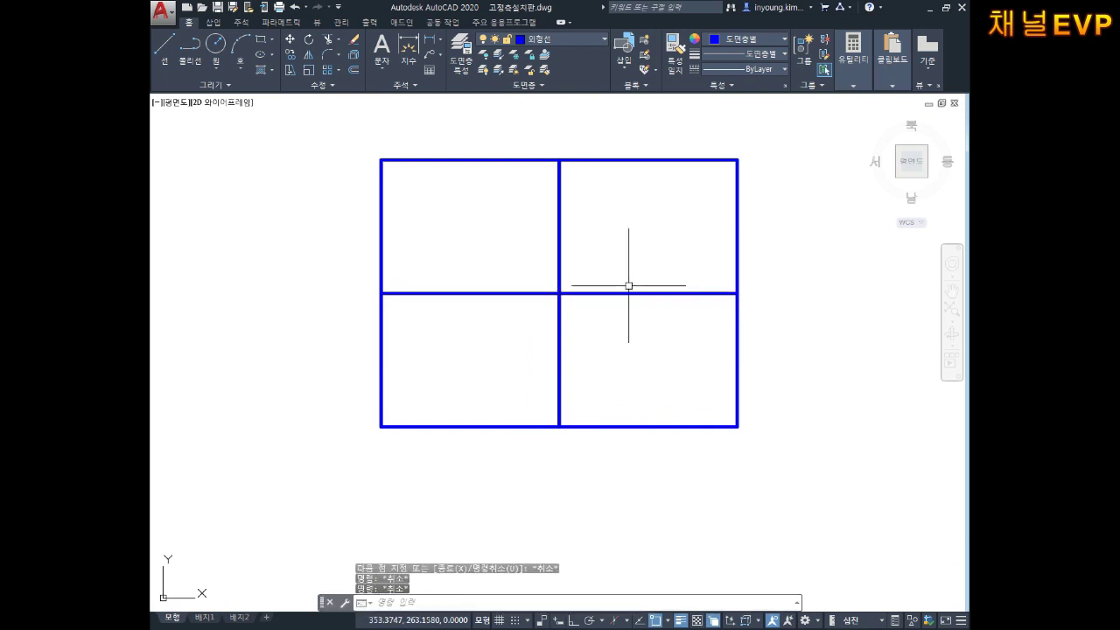
- Draw concentric circles of diameter 40 and 100 where the midlines cross
type("c")
key("Return")
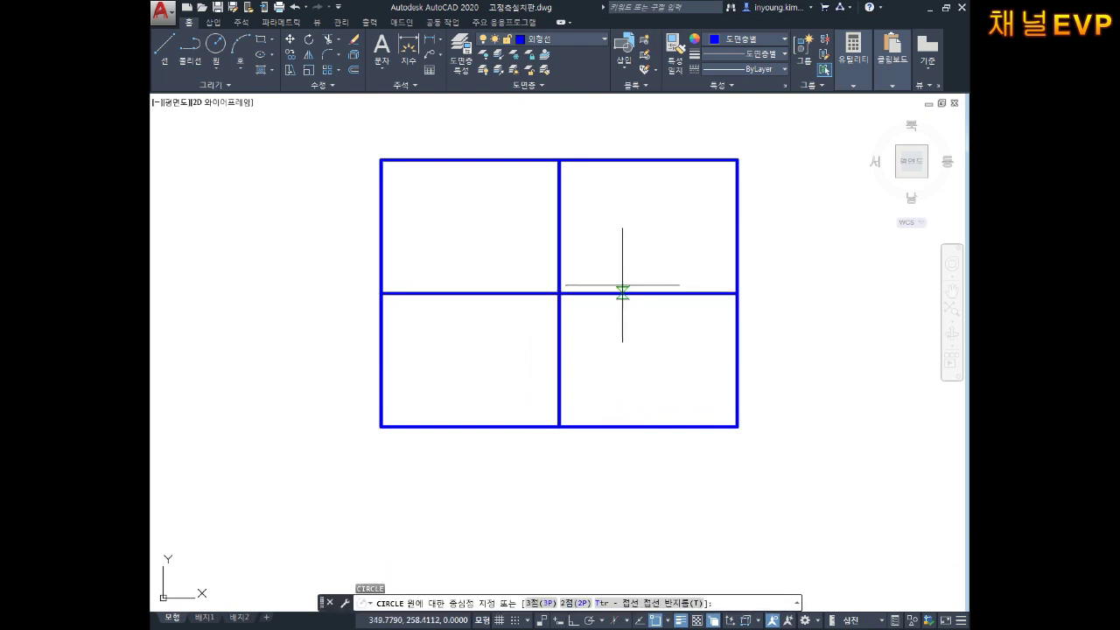
left_click(558, 293)
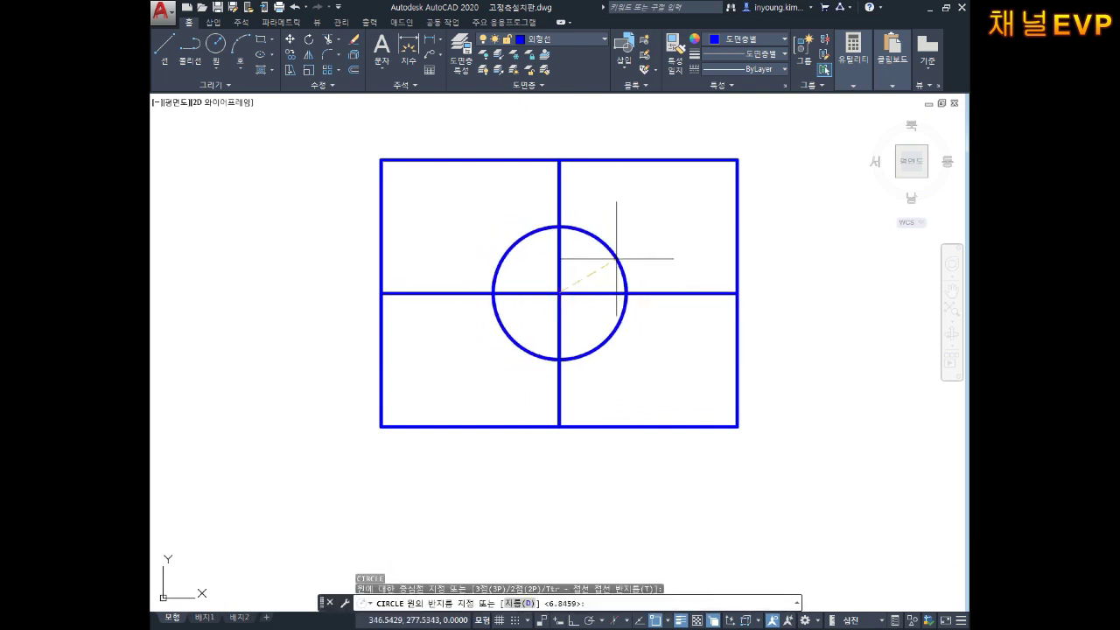
type("D")
key("Return")
type("40")
key("Return")
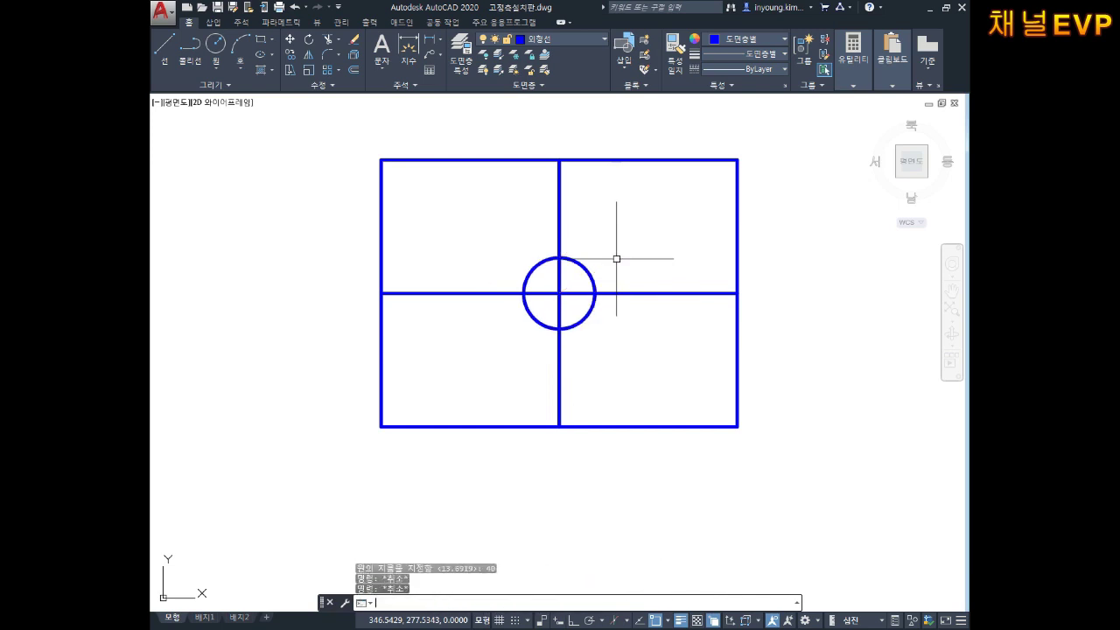
key("Return")
left_click(558, 293)
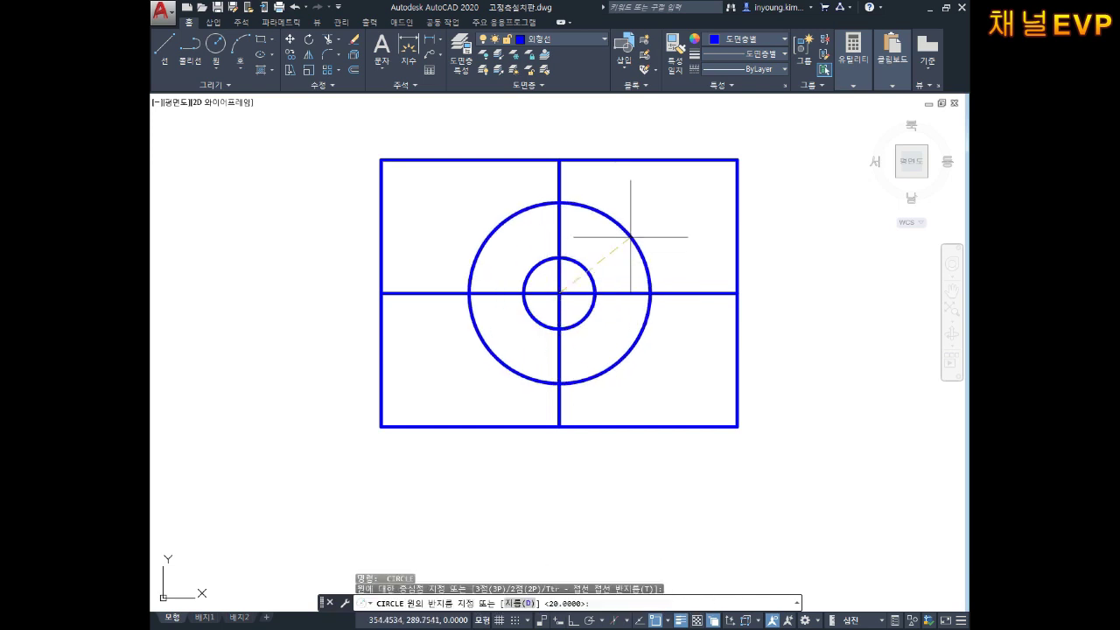
type("D")
key("Return")
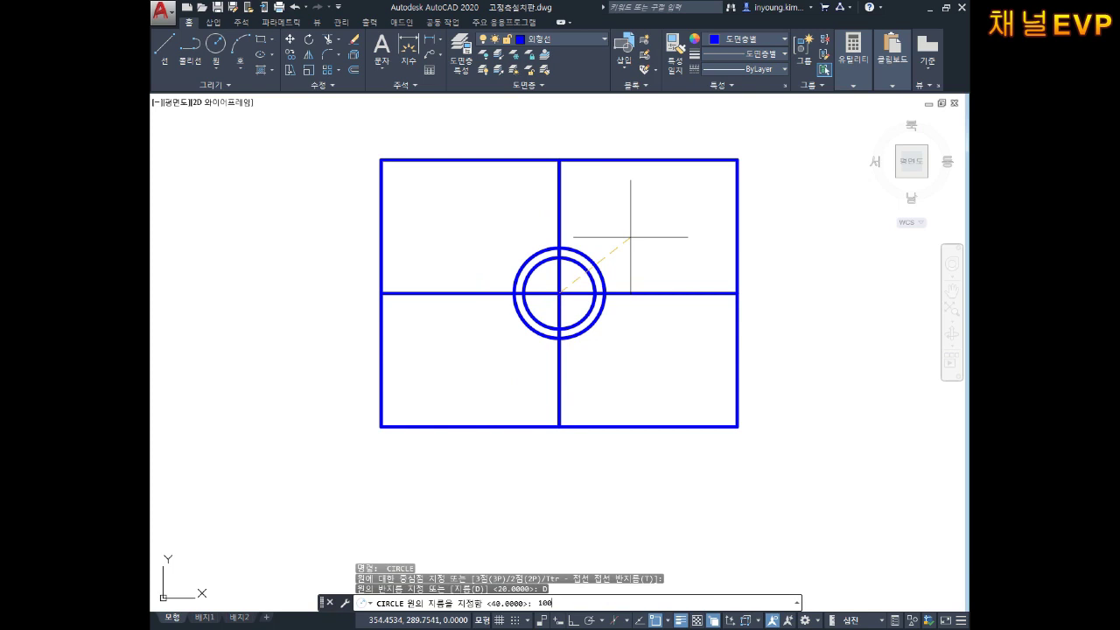
key("Return")
key("Escape")
key("Escape")
key("Escape")
scroll(577, 254, "up", 5)
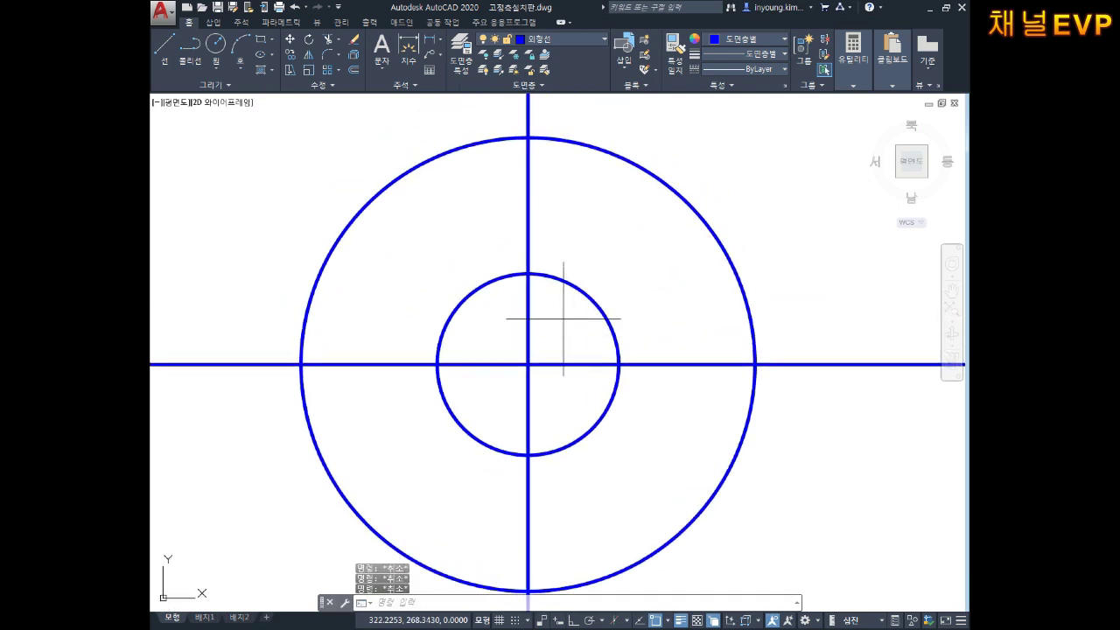
left_click(561, 315)
left_click(553, 39)
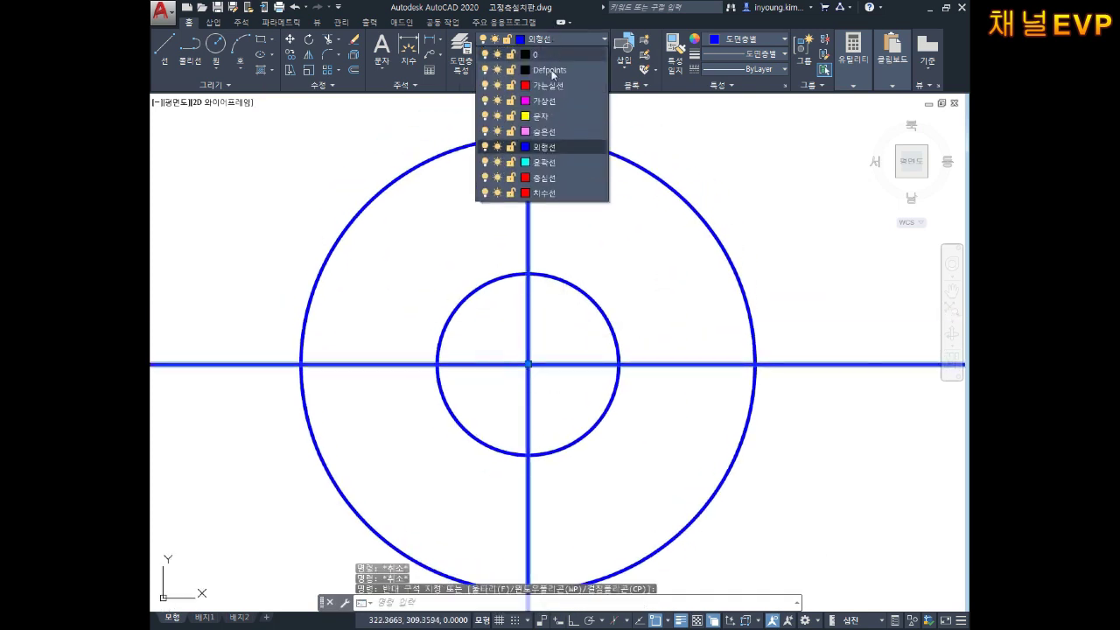
- Put both midlines on the red dash-dot 중심선 layer
left_click(542, 178)
key("Escape")
scroll(569, 195, "down", 4)
middle_click_drag(569, 194, 568, 207)
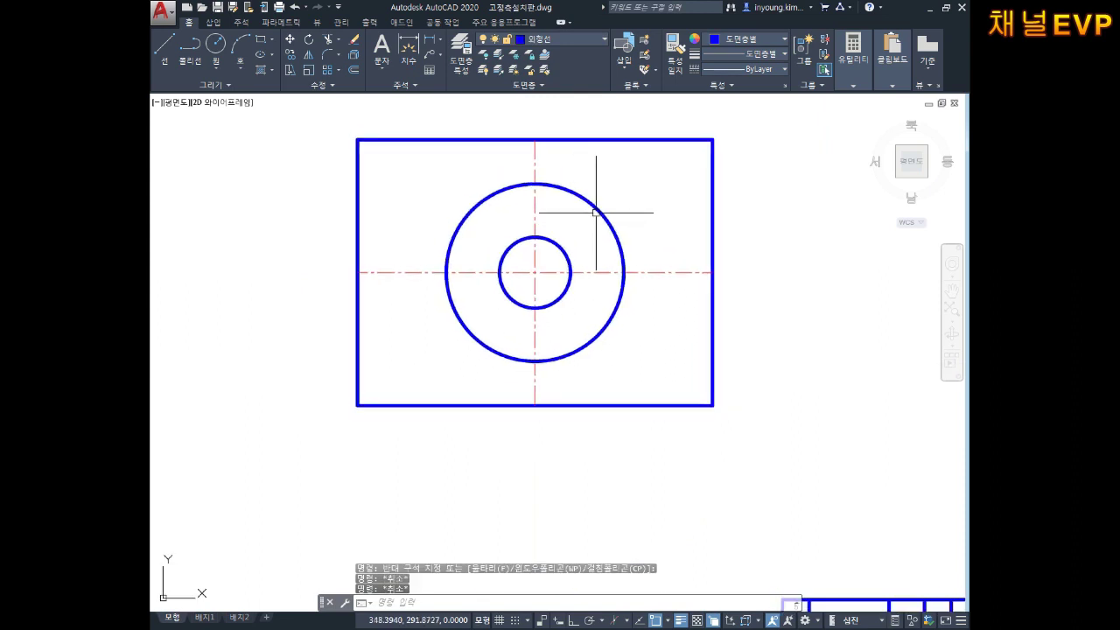
key("Escape")
- Set up LENGTHEN with a delta length of 5
key("Return")
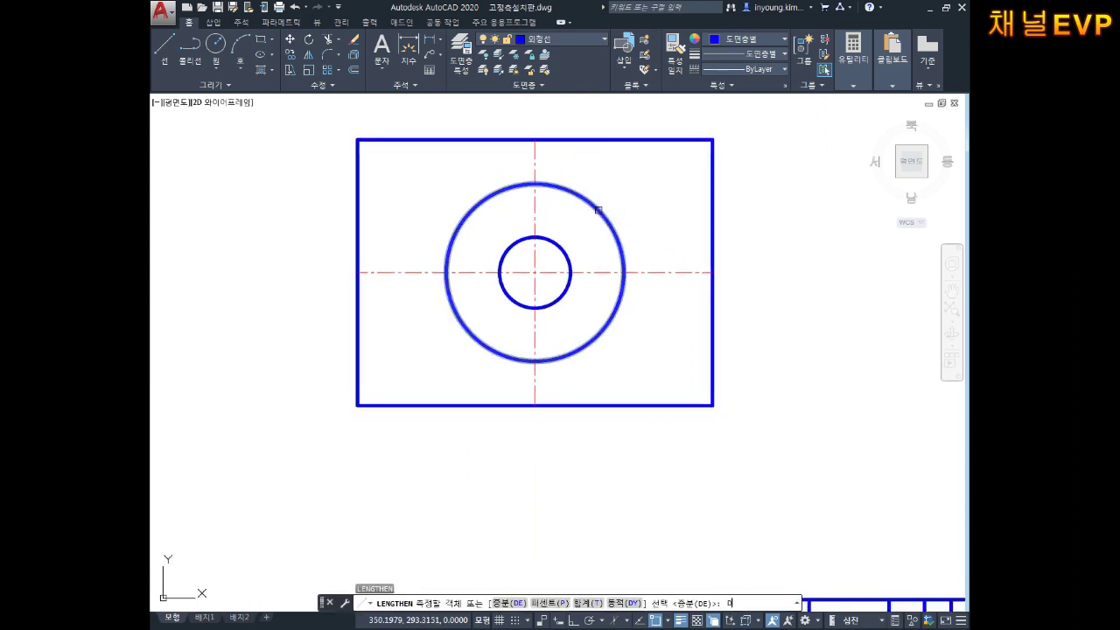
type("DE4")
key("Return")
key("Escape")
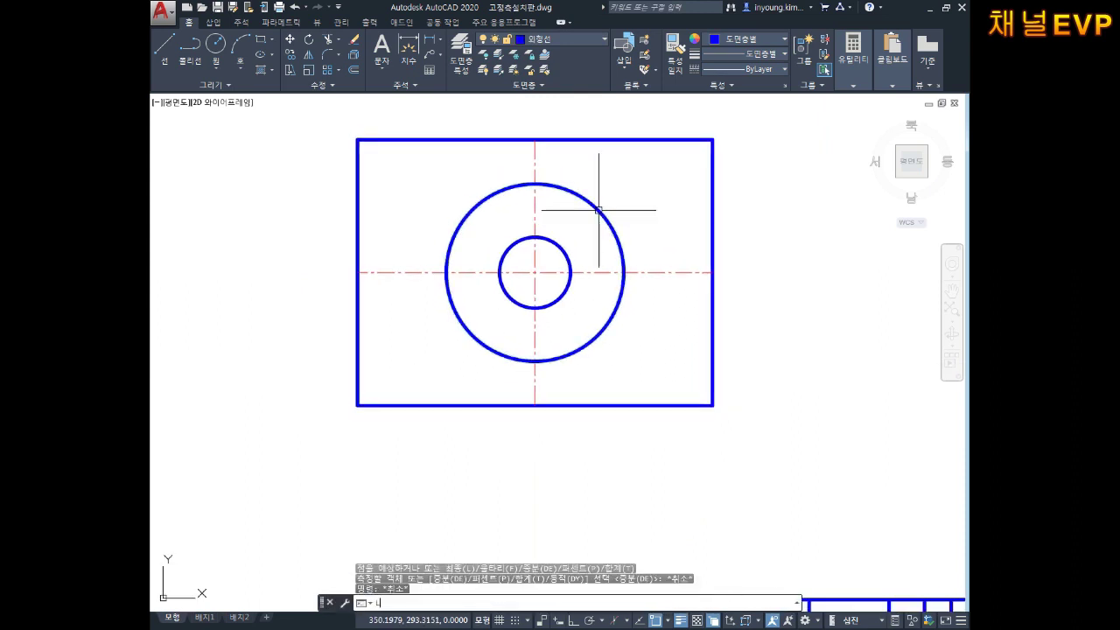
key("Return")
type("DE")
key("Return")
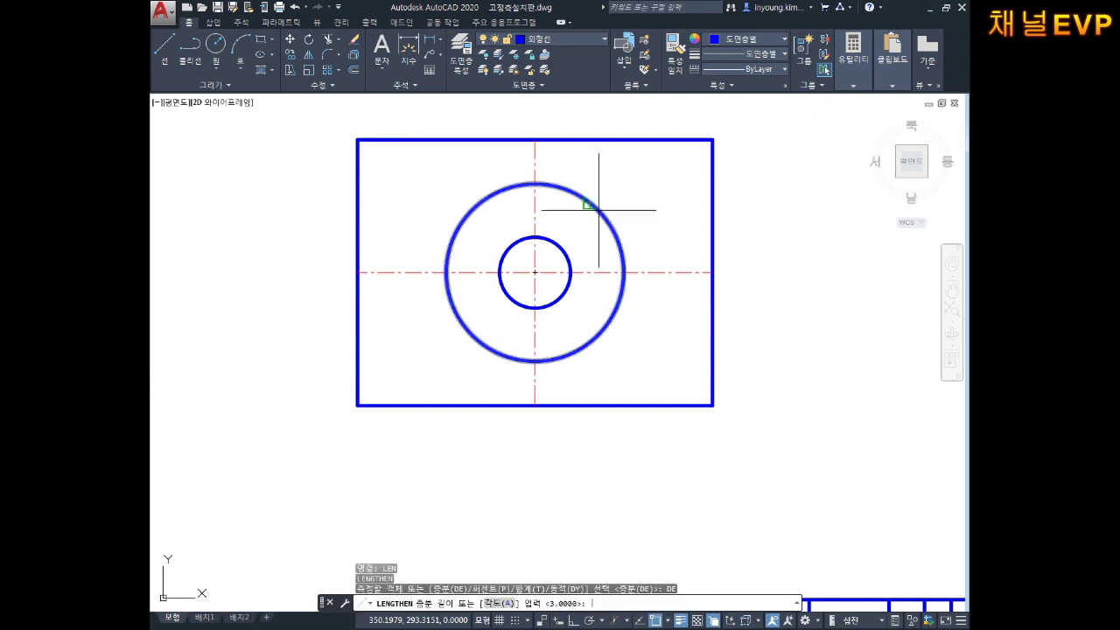
type("5")
key("Return")
- Extend the centre line ends 5 units past the plate edges
left_click(599, 210)
left_click(534, 151)
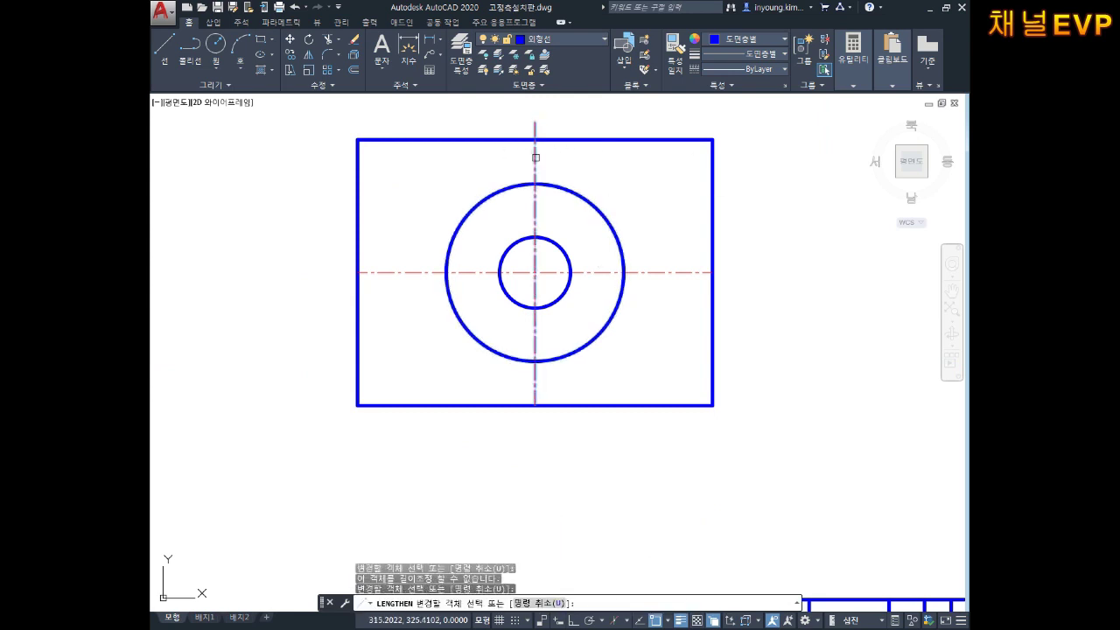
left_click(426, 272)
left_click(531, 393)
key("Escape")
scroll(572, 280, "up", 2)
key("Escape")
key("Escape")
middle_click_drag(566, 280, 579, 269)
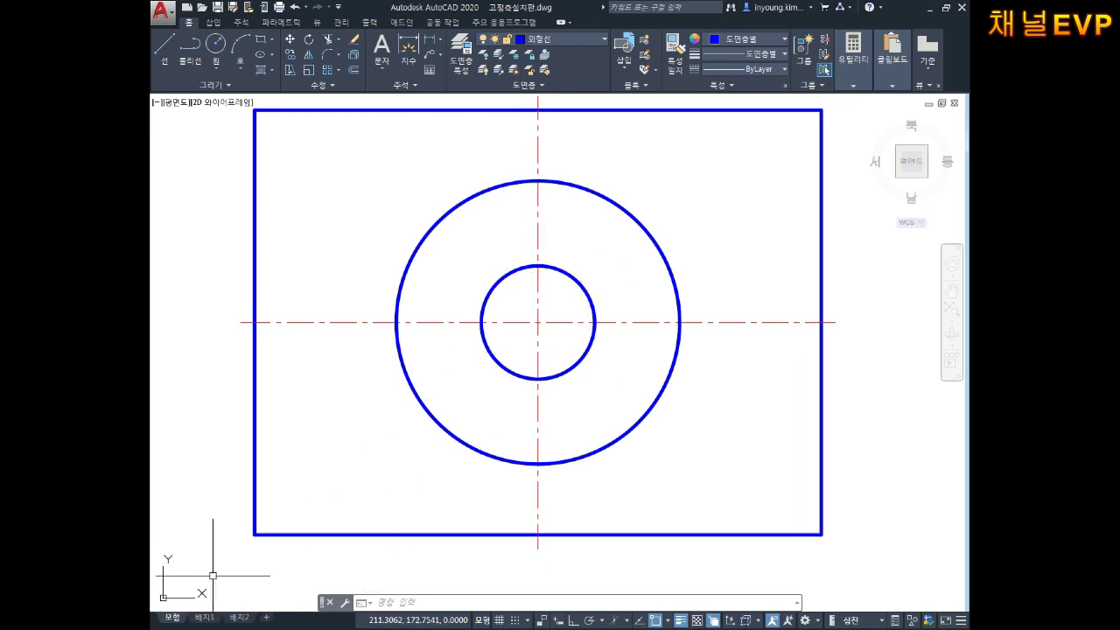
left_click(172, 608)
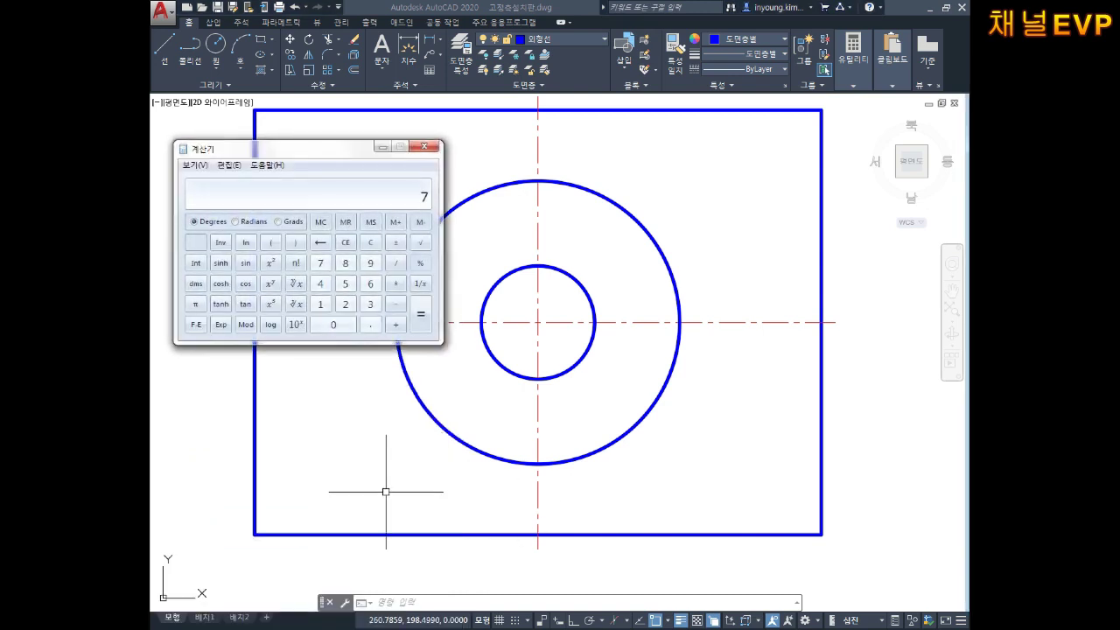
- Offset the horizontal centre line by 38 to create hole-position lines
key("Escape")
left_click(600, 400)
key("Escape")
key("Escape")
type("o")
key("Return")
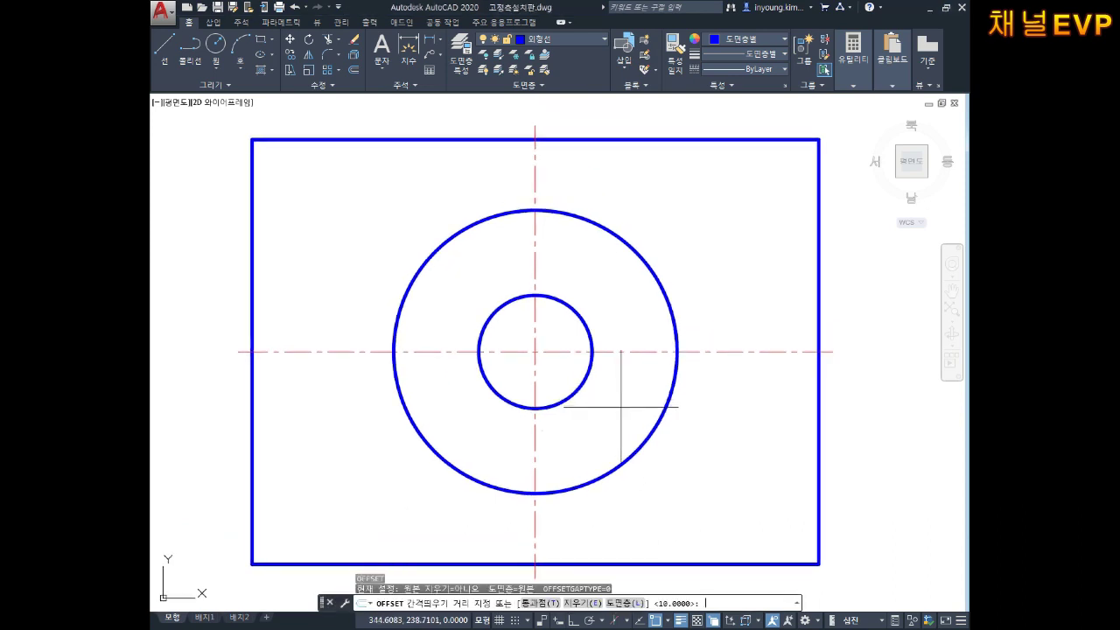
key("Return")
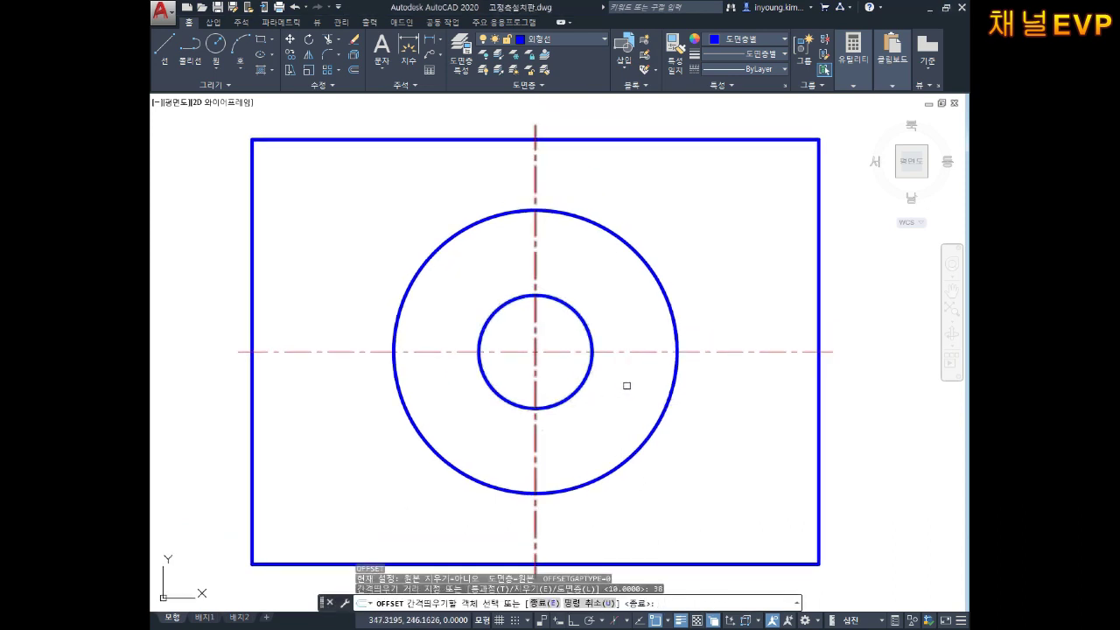
left_click(695, 351)
left_click(627, 432)
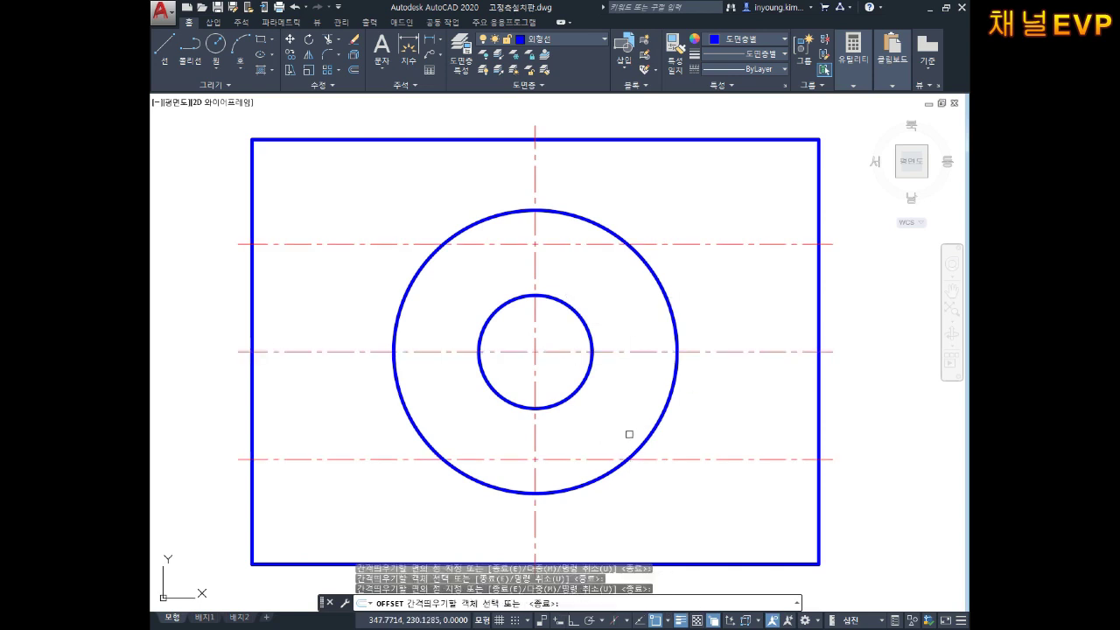
key("Escape")
key("Escape")
key("Escape")
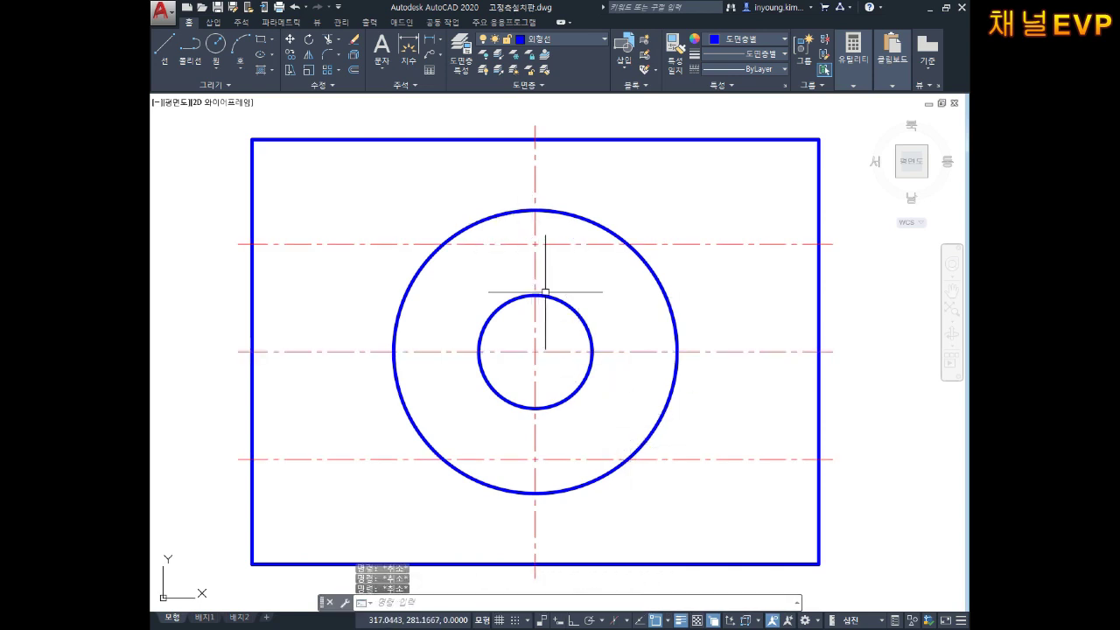
scroll(547, 300, "up", 1)
- Draw the Ø5 hole circle centred on the upper centre-line crossing
scroll(534, 293, "up", 4)
middle_click_drag(520, 245, 519, 327)
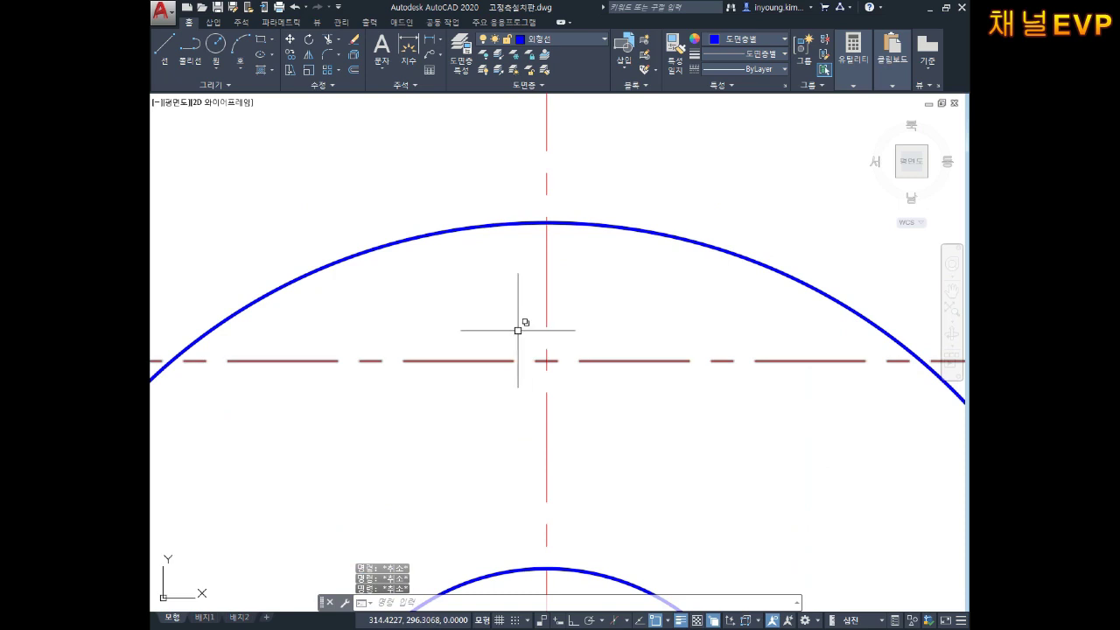
scroll(581, 351, "up", 1)
scroll(582, 350, "up", 1)
middle_click_drag(582, 350, 588, 339)
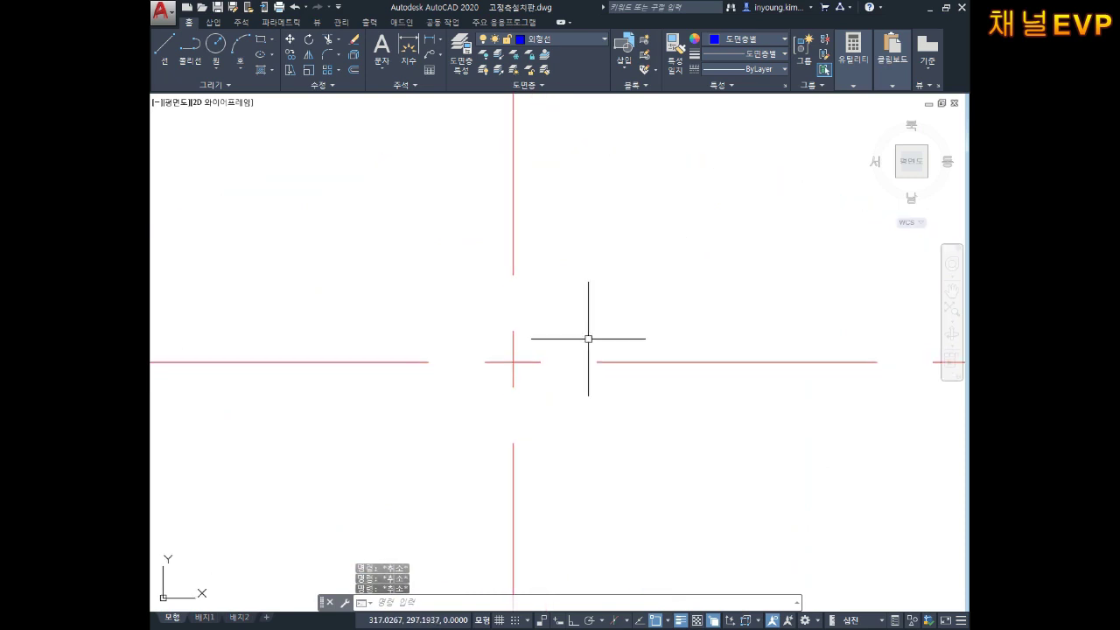
type("c")
key("Return")
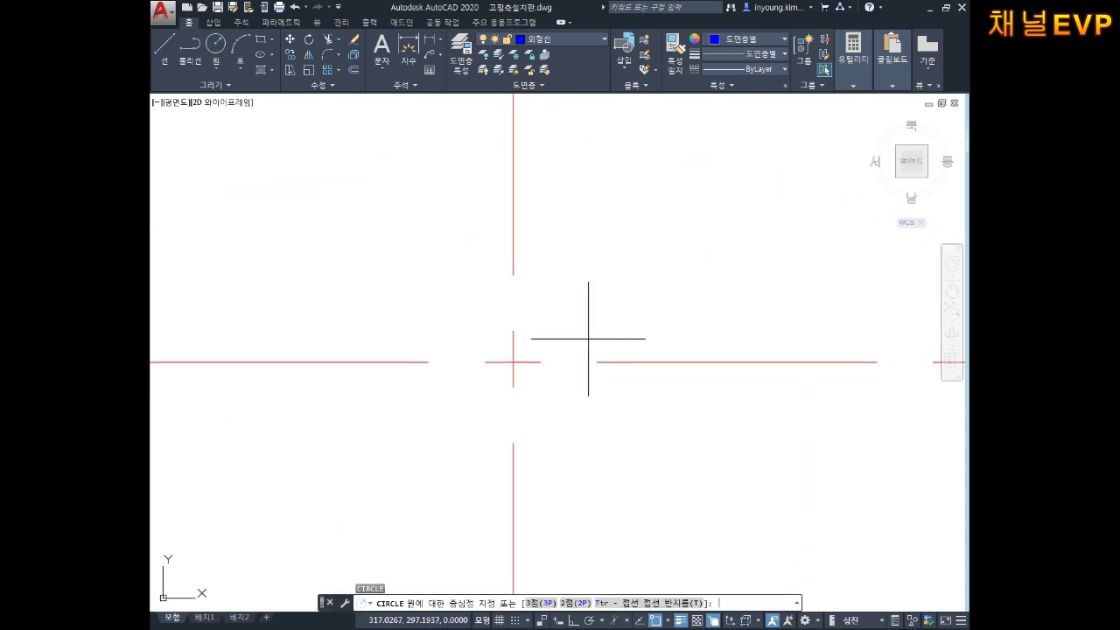
left_click(513, 361)
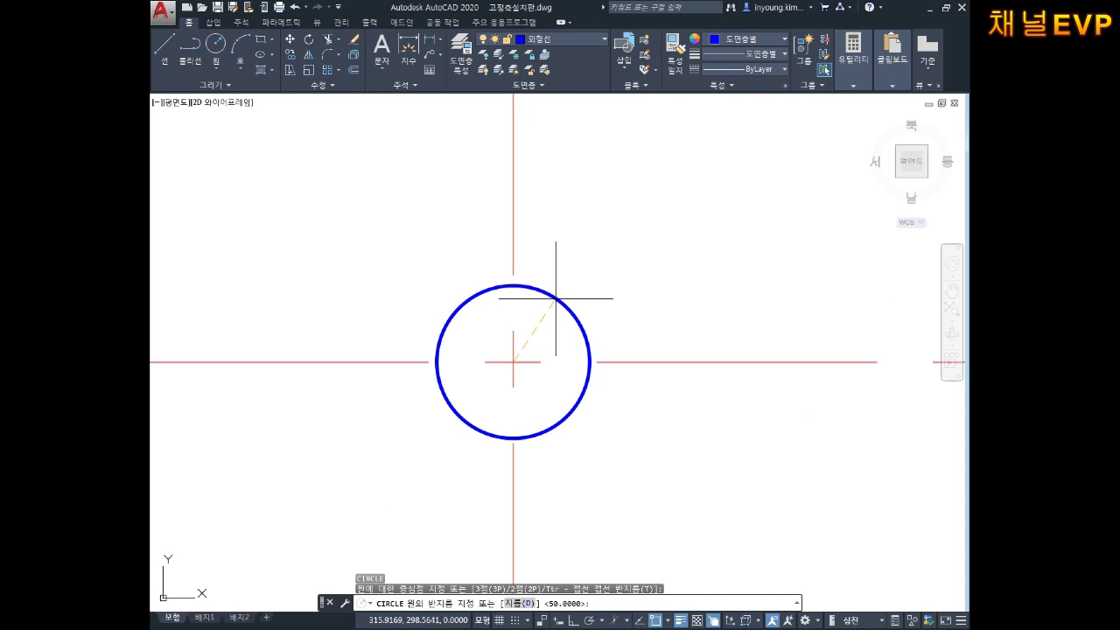
type("d")
key("Return")
key("Return")
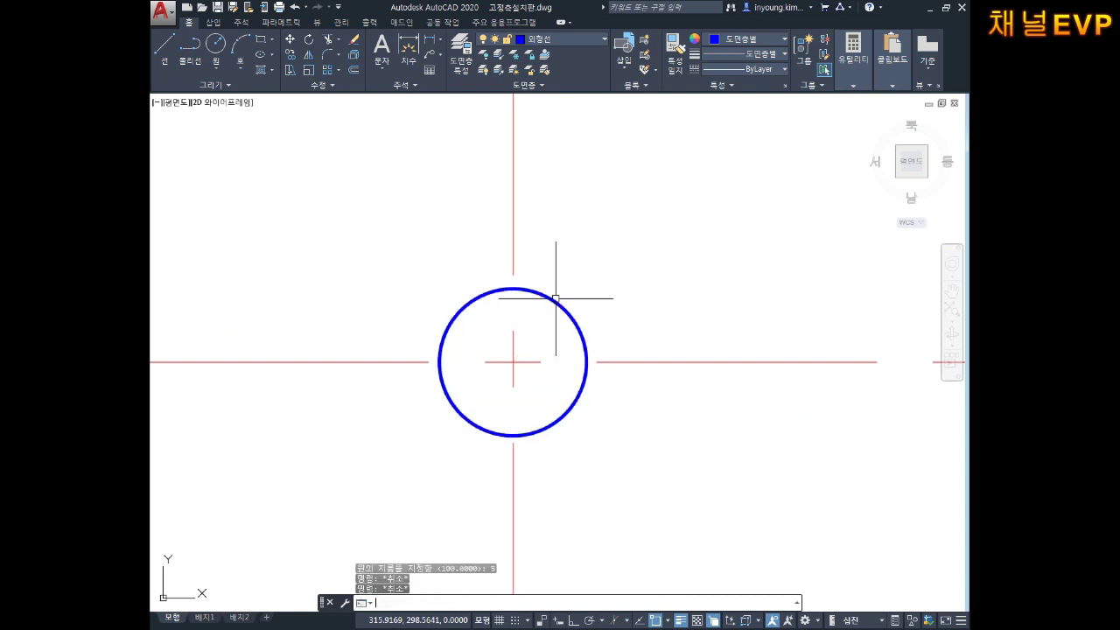
key("Return")
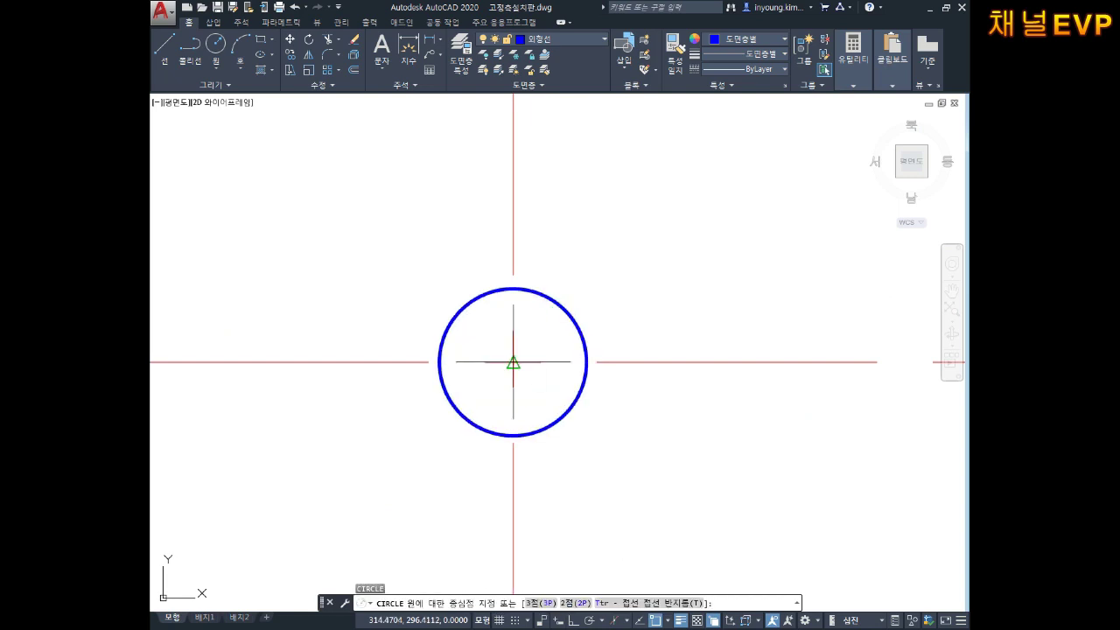
- Draw a concentric Ø6 circle on the same crossing
left_click(513, 362)
type("d")
key("Return")
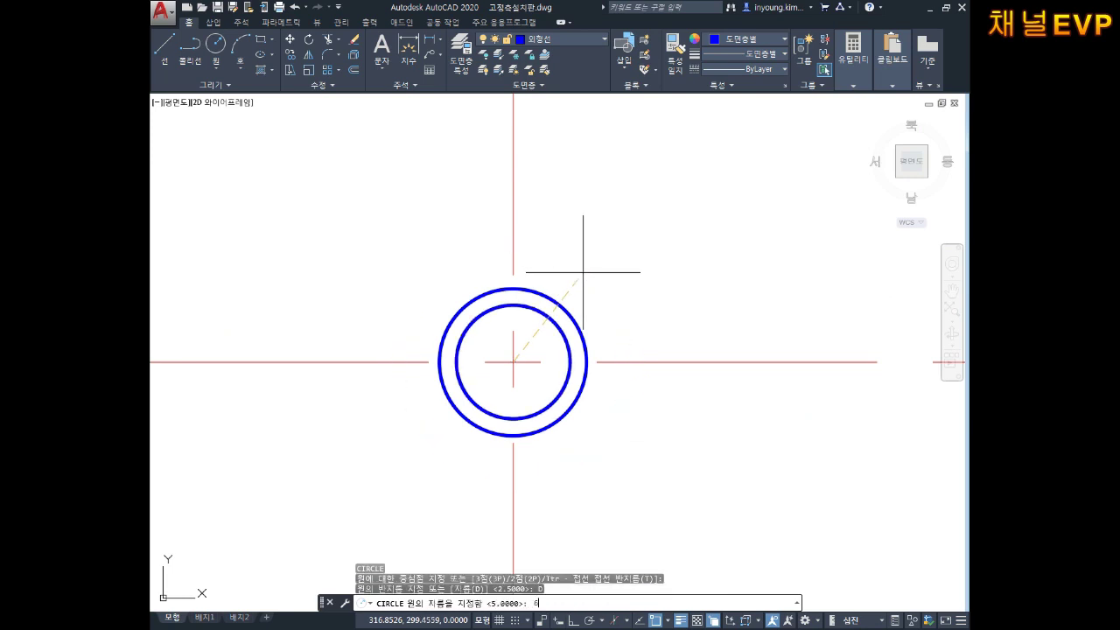
key("Return")
key("Escape")
key("Escape")
key("Escape")
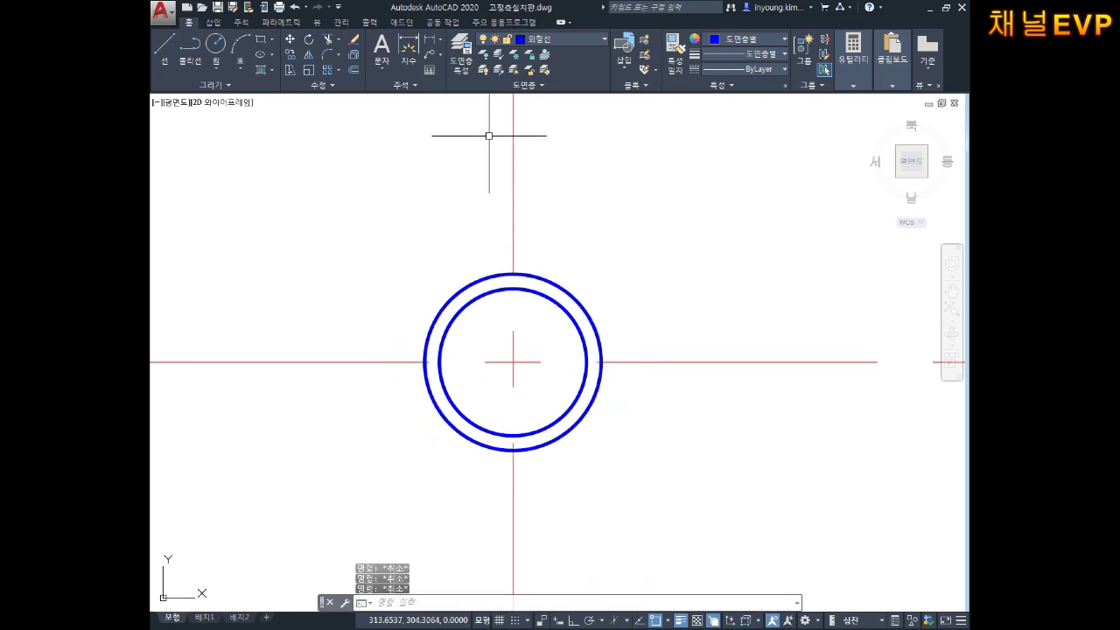
- Add diameter dimensions to both circles to check the Ø5 and Ø6 sizes
type("p")
key("Return")
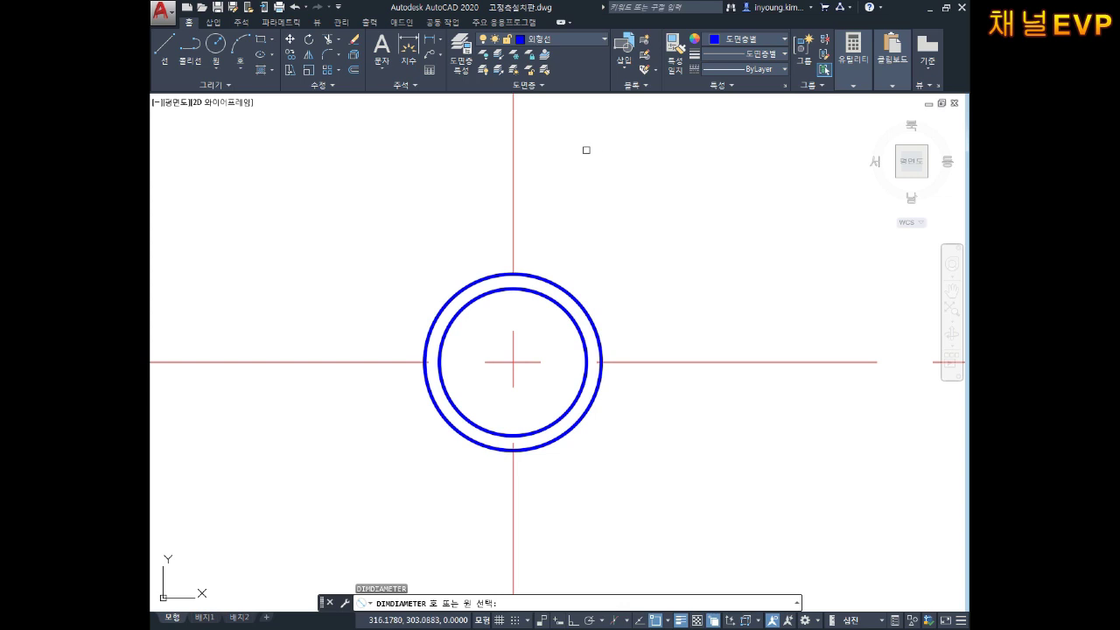
left_click(550, 300)
left_click(645, 259)
key("Return")
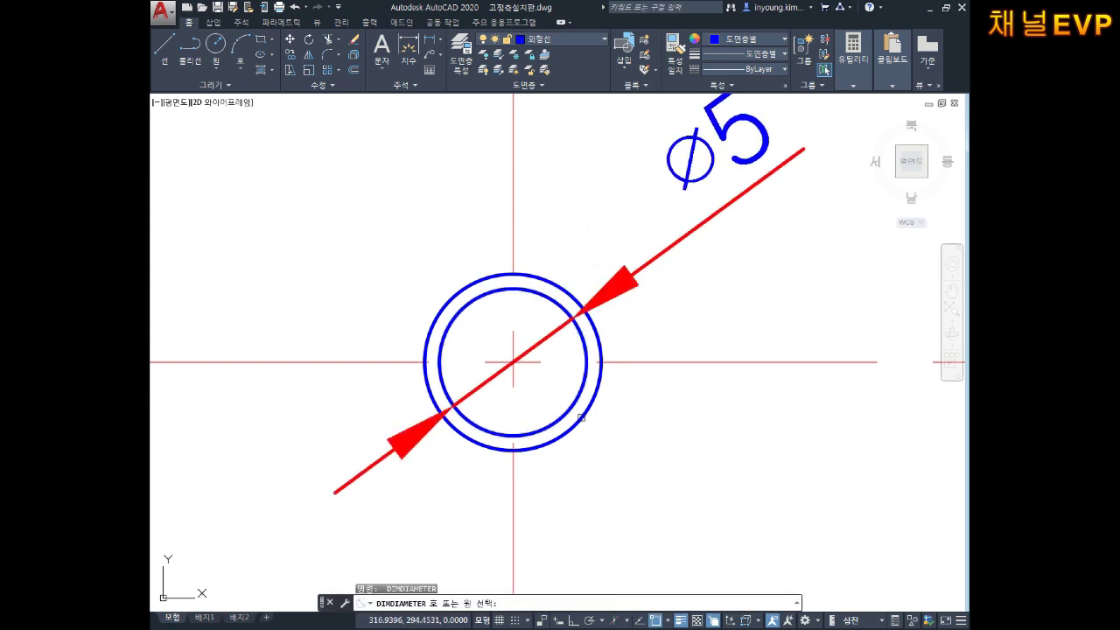
left_click(583, 415)
left_click(779, 437)
scroll(779, 420, "down", 2)
middle_click_drag(762, 437, 743, 381)
- Delete the Ø6 and Ø5 diameter dimensions
key("Escape")
key("Escape")
key("Escape")
scroll(744, 380, "up", 2)
middle_click_drag(687, 332, 705, 493)
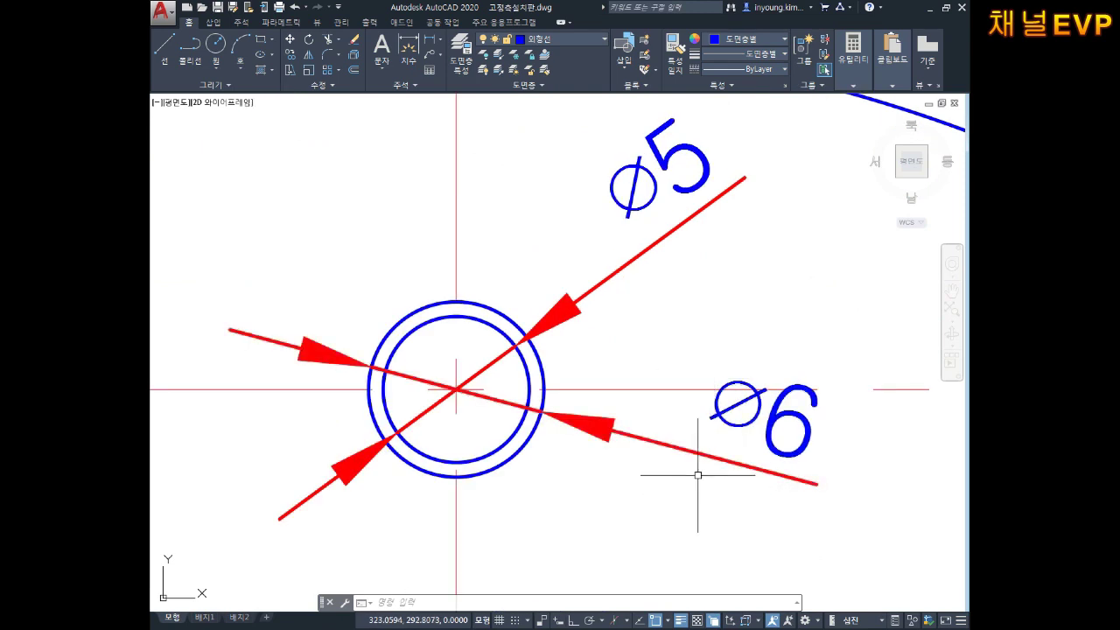
left_click(726, 412)
key("Escape")
key("Escape")
left_click(672, 455)
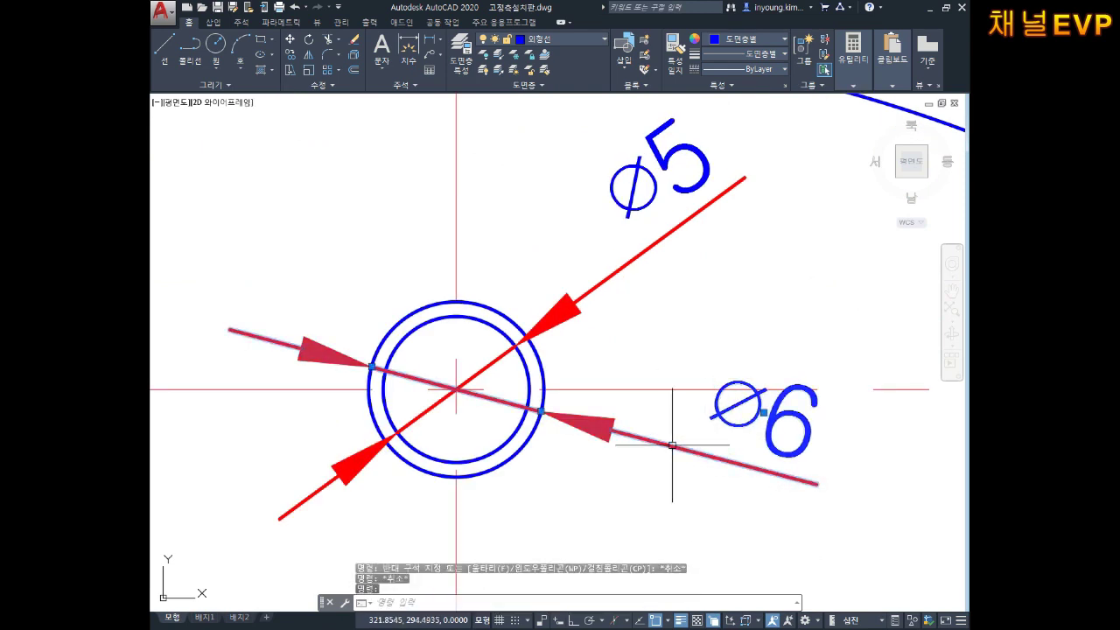
key("Delete")
left_click(638, 236)
key("Delete")
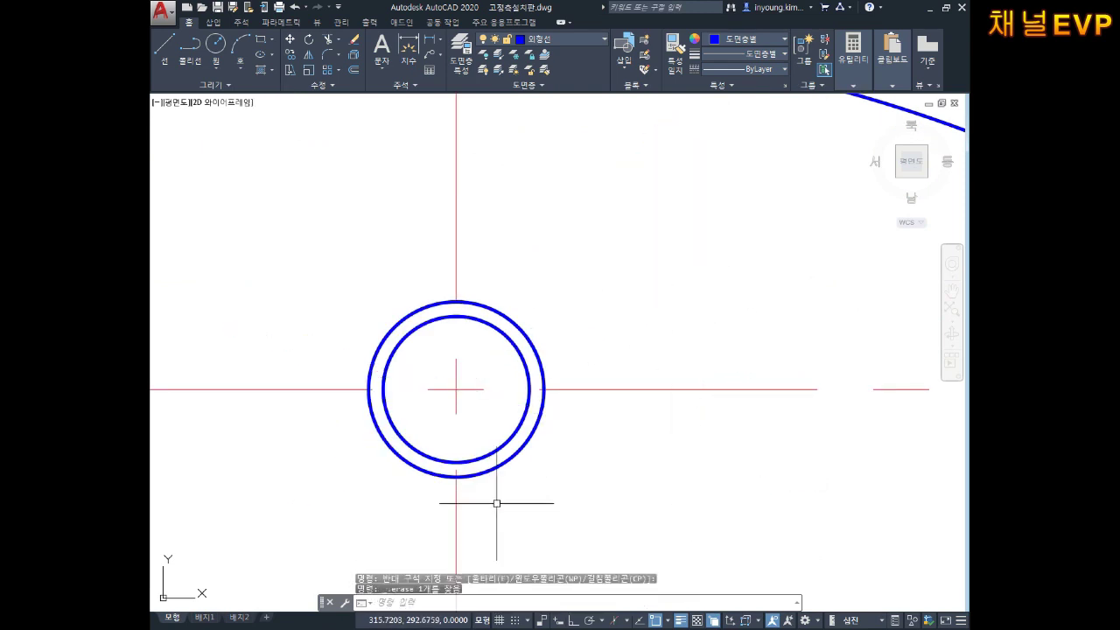
scroll(537, 475, "down", 1)
key("Escape")
key("Escape")
key("Escape")
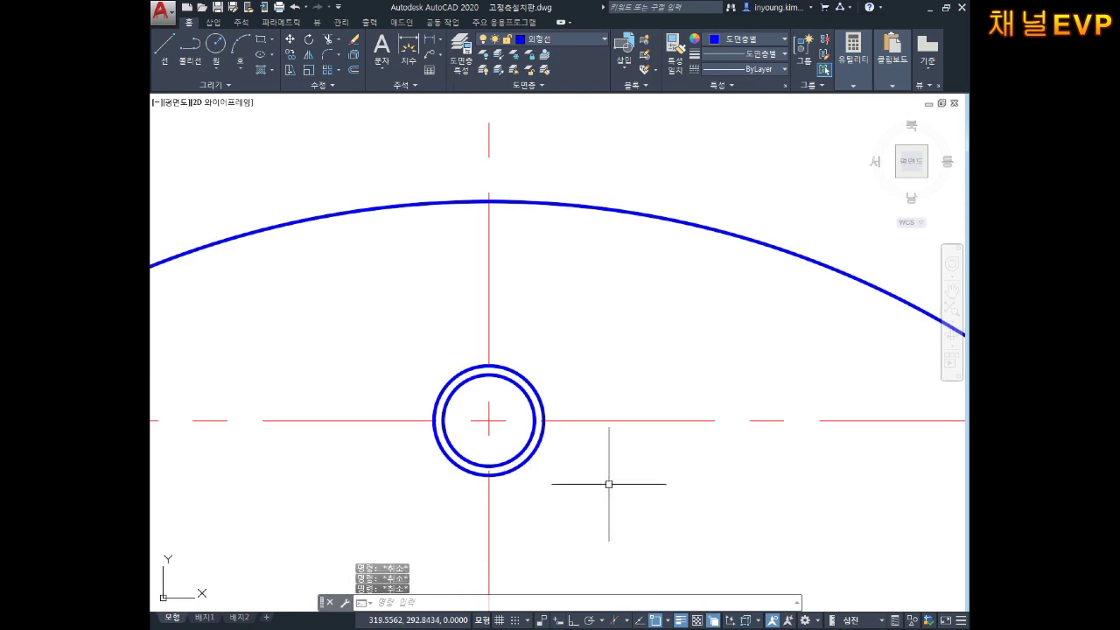
- Copy the hole circles and their centre lines to a new point
middle_click_drag(593, 485, 611, 429)
key("Escape")
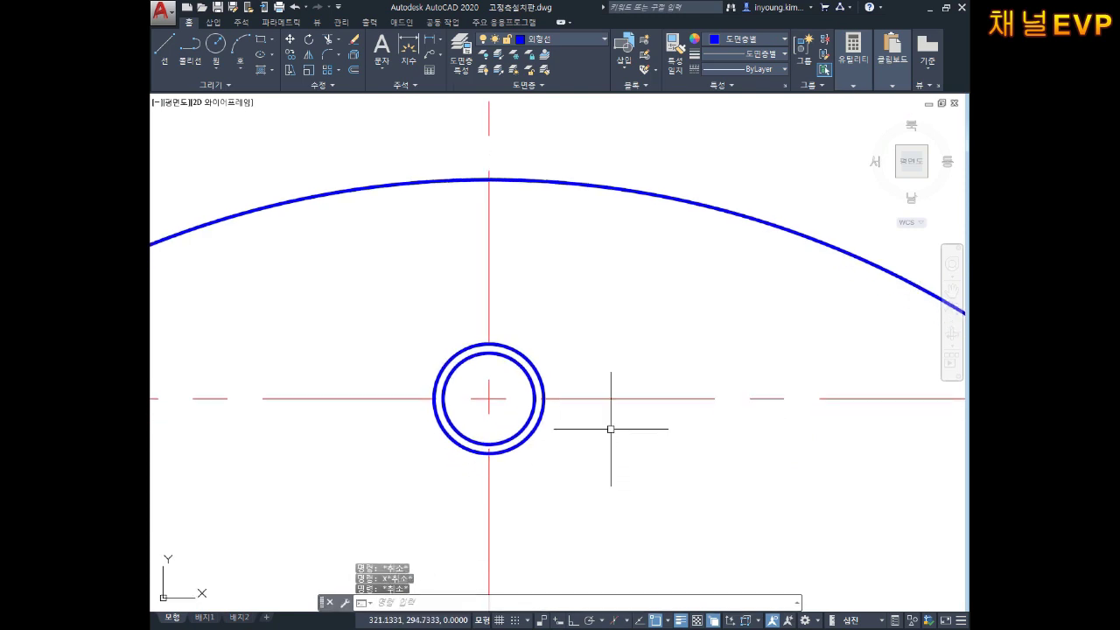
type("co")
key("Return")
left_click(615, 275)
left_click(517, 375)
key("Return")
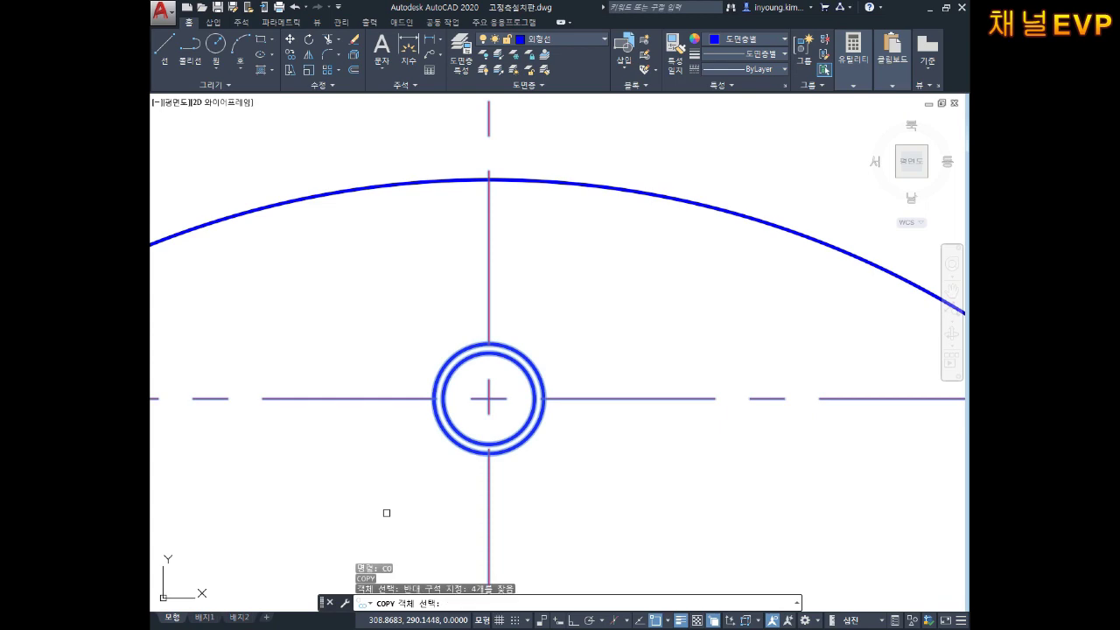
left_click(489, 412)
scroll(669, 477, "down", 5)
middle_click_drag(812, 480, 542, 393)
scroll(542, 393, "up", 5)
left_click(503, 340)
key("Escape")
- Trim the centre-line pieces lying outside the outer circle
scroll(501, 341, "up", 4)
scroll(525, 308, "down", 6)
scroll(492, 380, "up", 2)
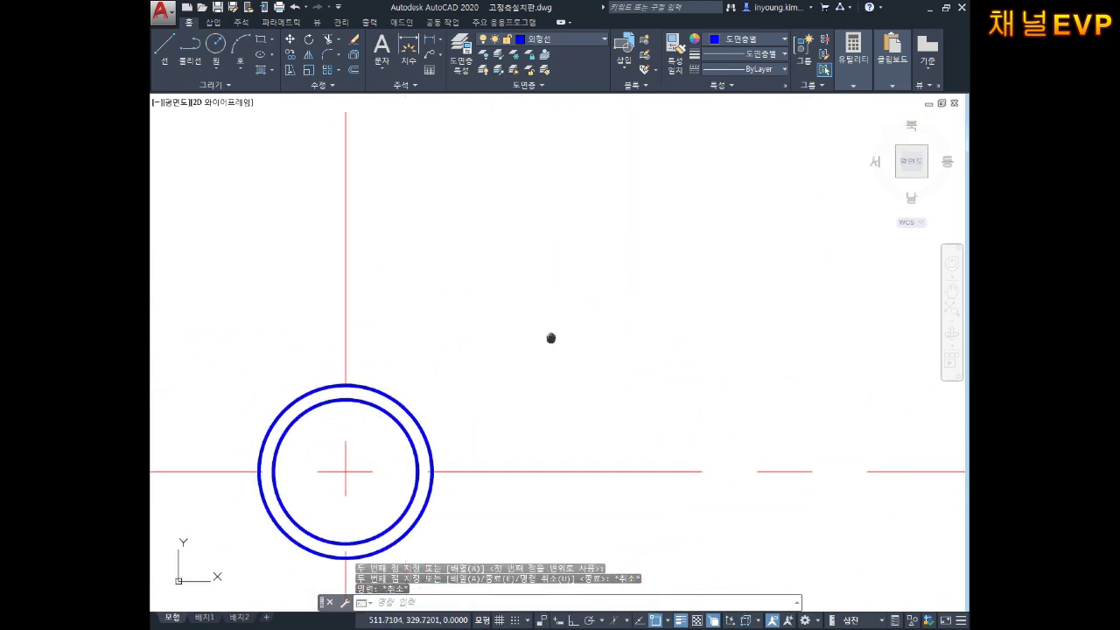
middle_click_drag(551, 337, 571, 342)
key("Return")
key("Return")
key("Escape")
key("Escape")
key("Return")
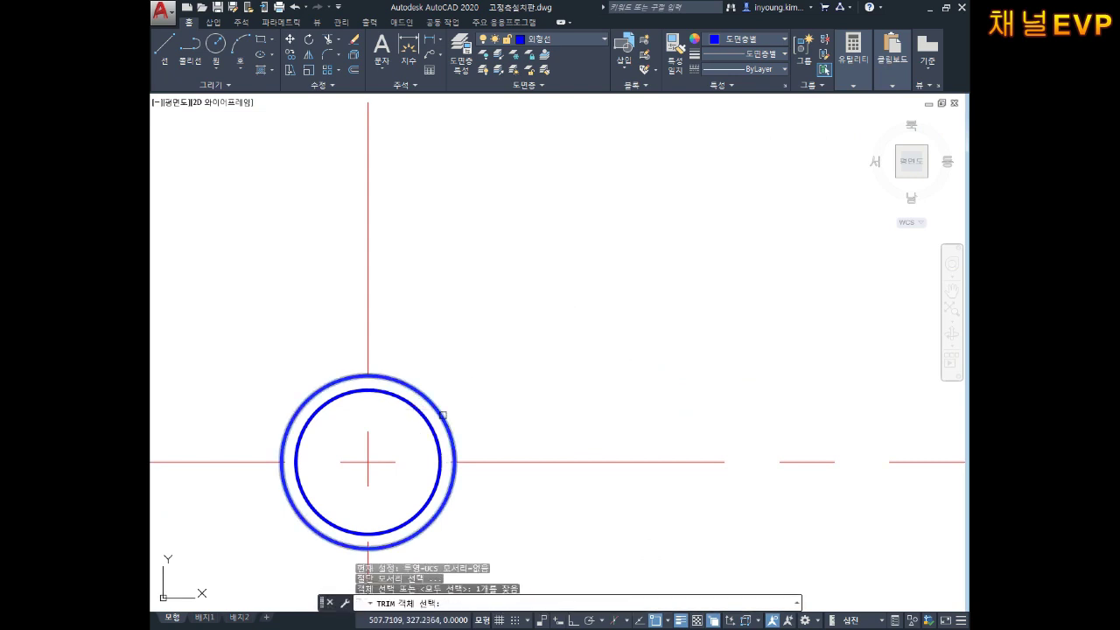
key("Return")
middle_click_drag(528, 487, 665, 348)
left_click(367, 323)
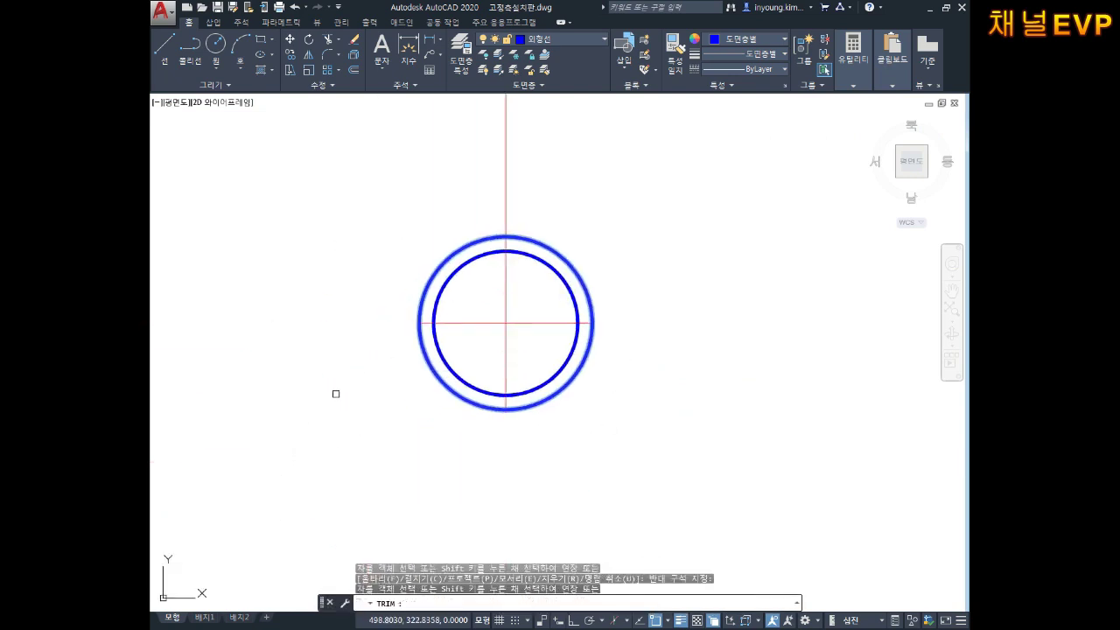
middle_click_drag(323, 400, 333, 479)
left_click(516, 525)
left_click(583, 327)
left_click(512, 285)
key("Escape")
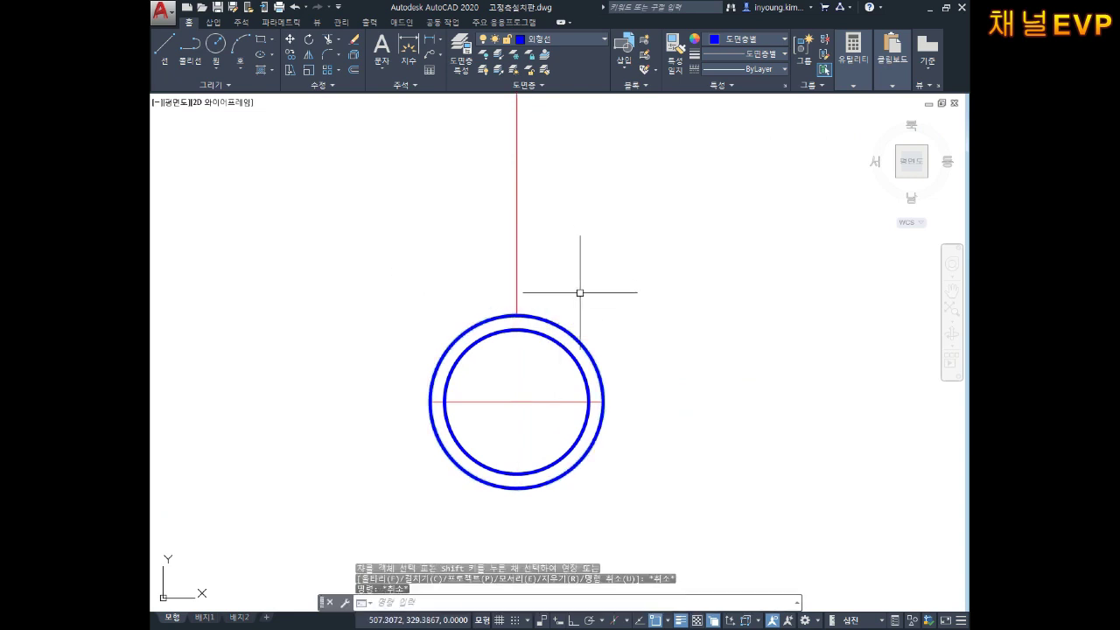
- Undo the wrong trim and re-trim the centre lines to end at the outer circle
type("u")
key("Return")
type("tr")
key("Return")
left_click(593, 461)
left_click(368, 258)
middle_click_drag(291, 283, 536, 164)
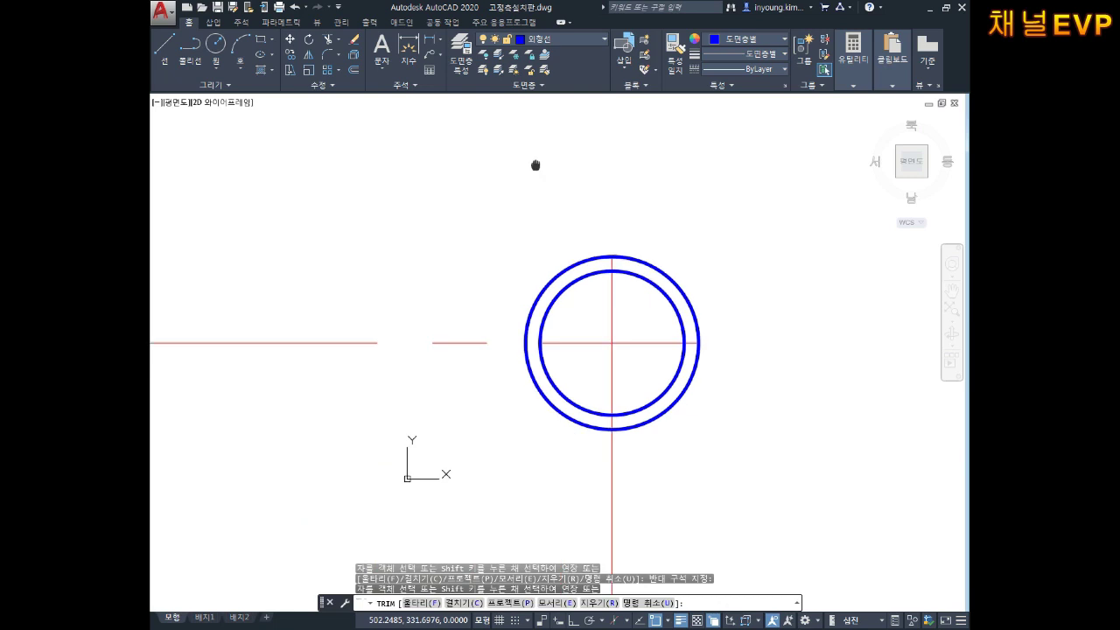
left_click(481, 268)
left_click(455, 358)
key("Escape")
scroll(574, 492, "down", 3)
scroll(707, 394, "down", 5)
middle_click_drag(707, 395, 695, 333)
scroll(633, 420, "down", 1)
scroll(644, 386, "down", 1)
scroll(643, 386, "up", 2)
scroll(601, 367, "up", 2)
scroll(613, 325, "up", 2)
key("Escape")
key("Escape")
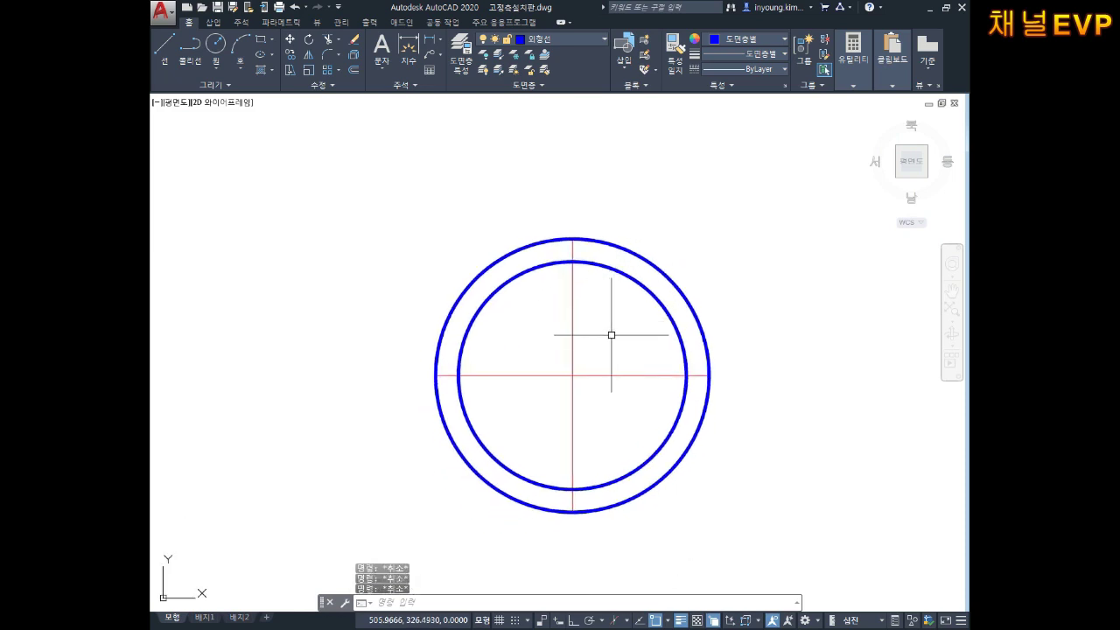
- Lengthen all four centre-line ends by 3 past the outer circle
type("len")
key("Return")
type("de")
key("Return")
type("3")
key("Return")
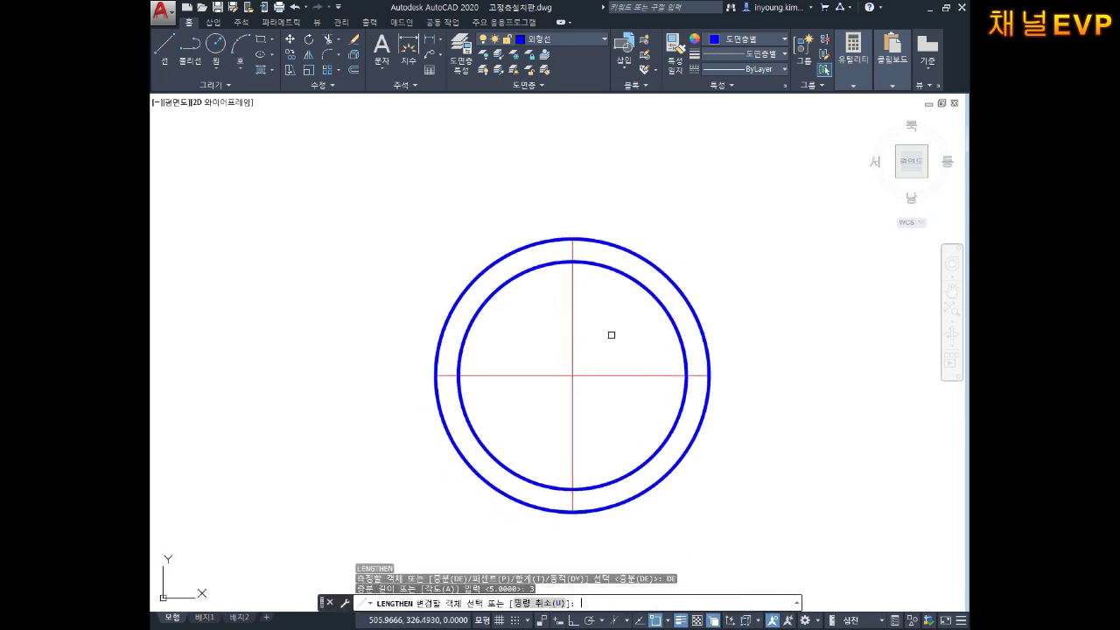
left_click(573, 300)
left_click(517, 375)
left_click(573, 439)
left_click(634, 375)
key("Escape")
key("Escape")
key("Escape")
- Set the linetype scale of both centre lines to 0.7 in Properties
scroll(622, 420, "down", 5)
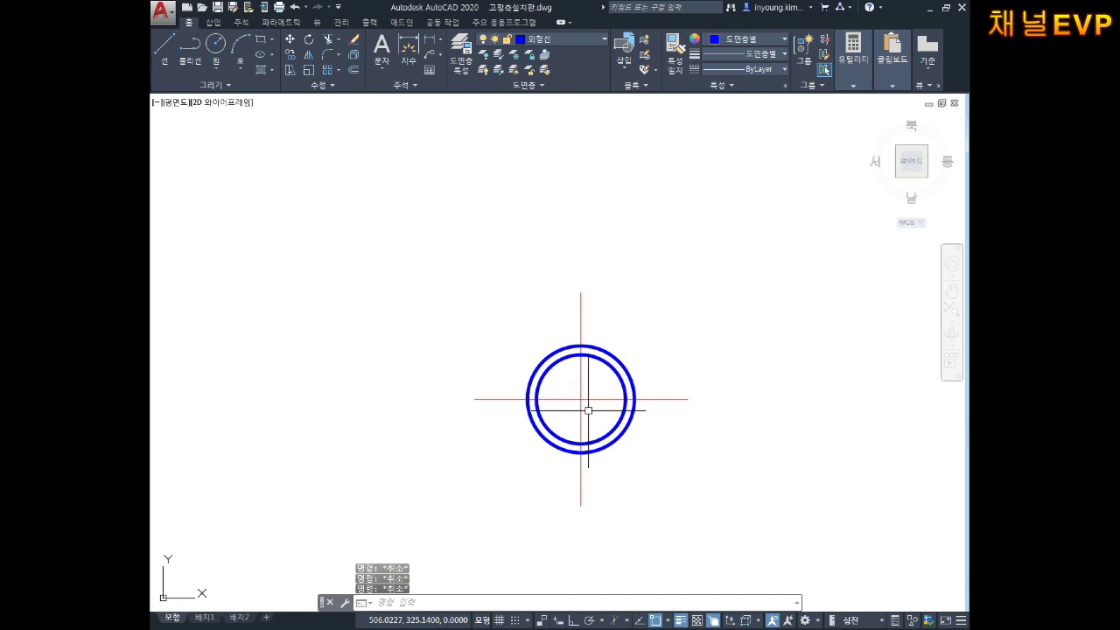
scroll(613, 446, "up", 2)
left_click_drag(592, 371, 564, 420)
key("Escape")
key("Escape")
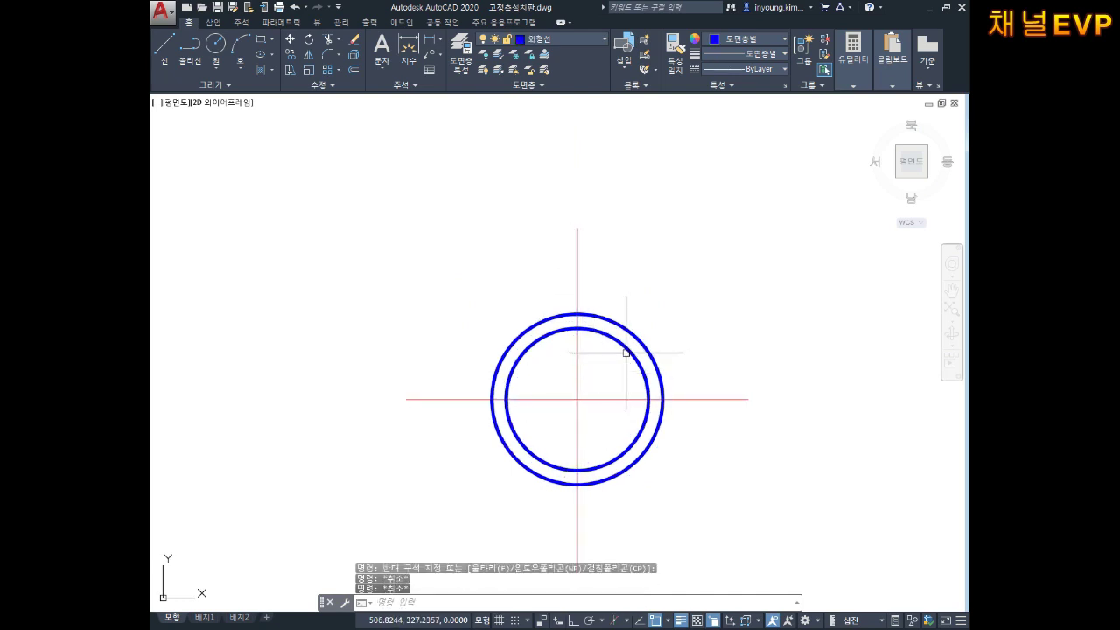
key("ctrl+1")
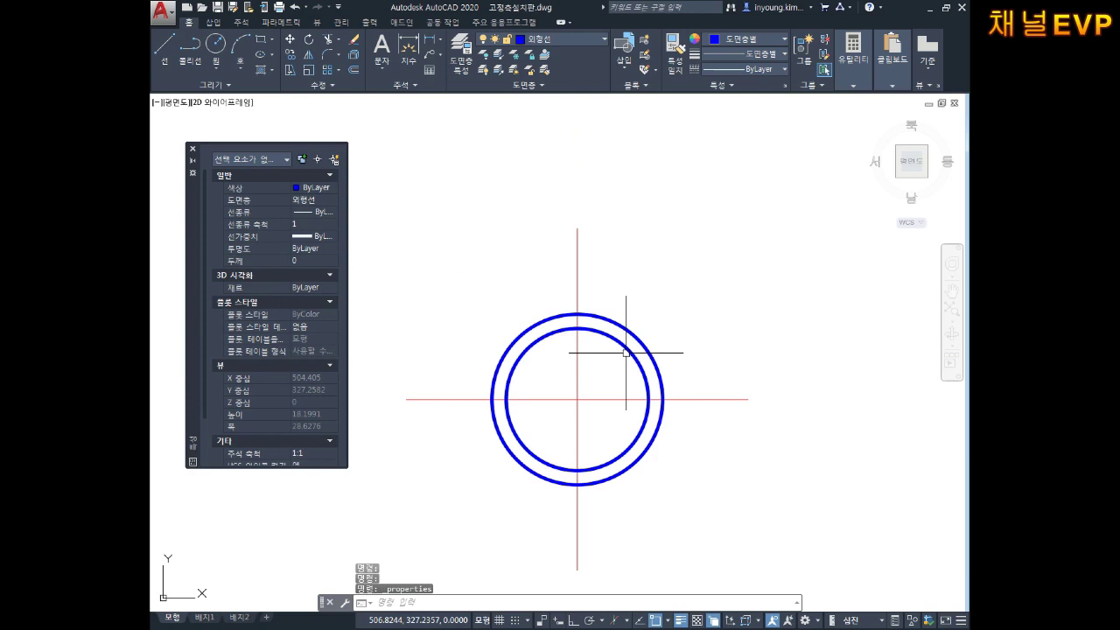
key("Escape")
key("Escape")
left_click(587, 363)
left_click(557, 412)
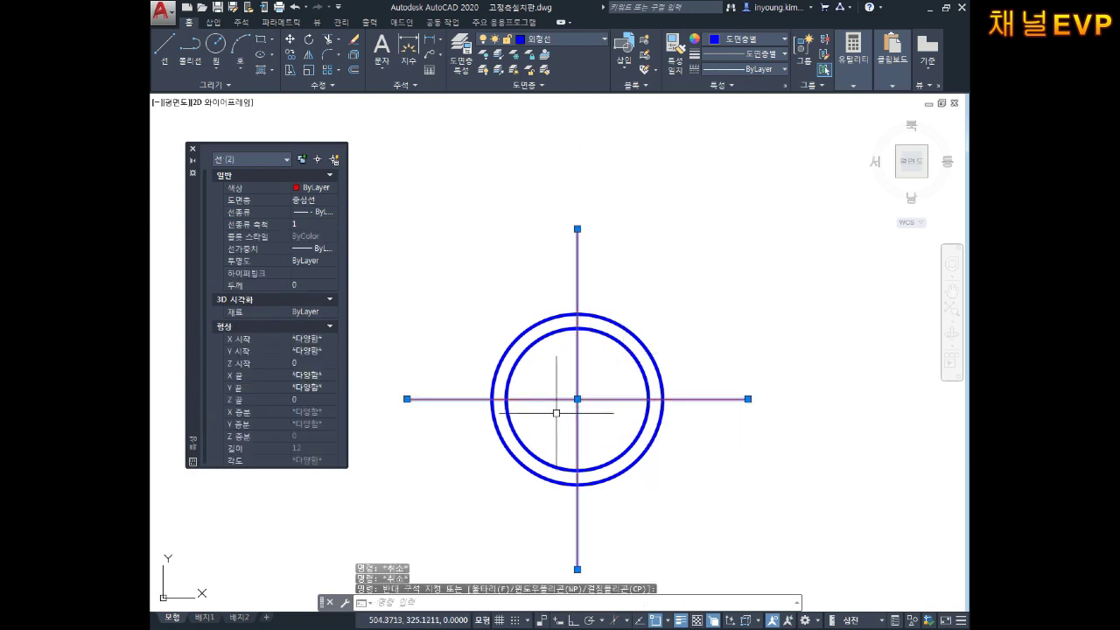
left_click(300, 225)
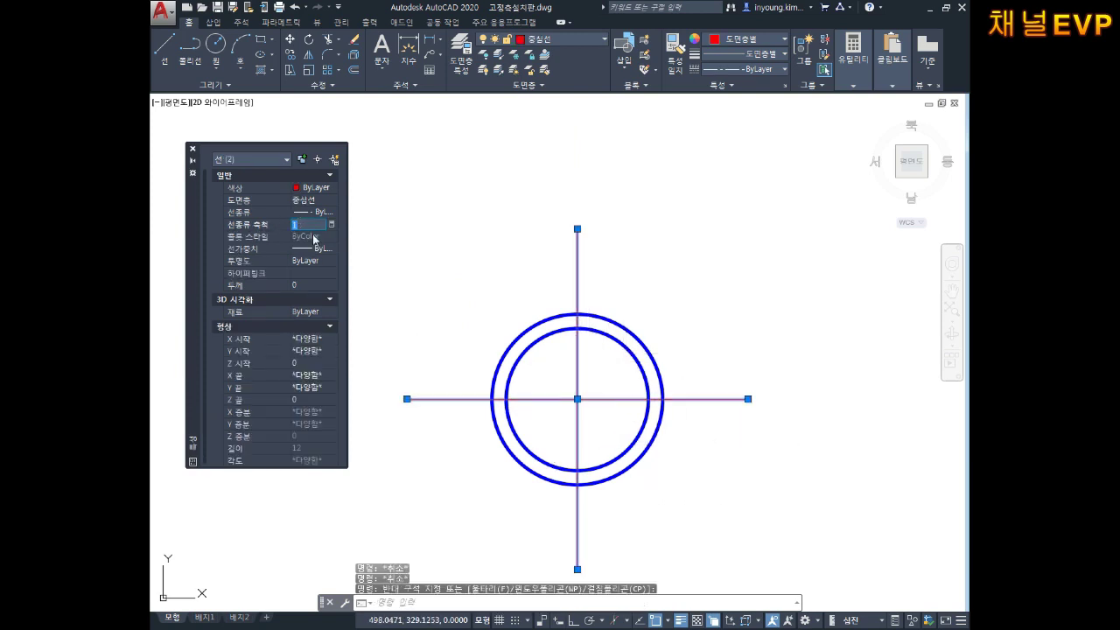
type("0.7")
key("Return")
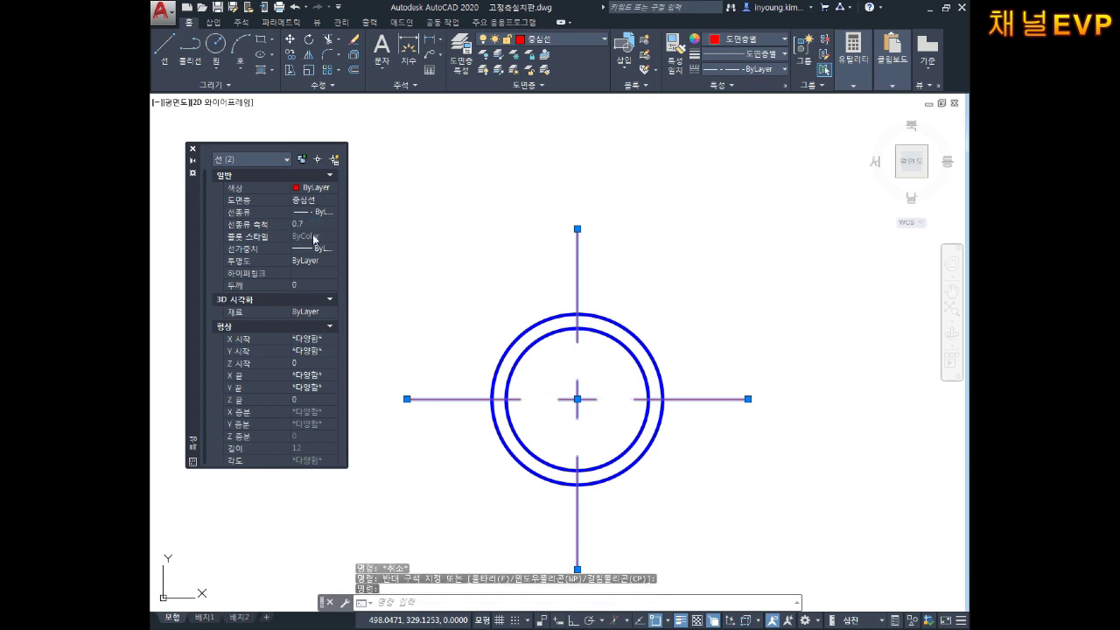
middle_click_drag(605, 389, 633, 344)
key("Escape")
key("Escape")
key("Escape")
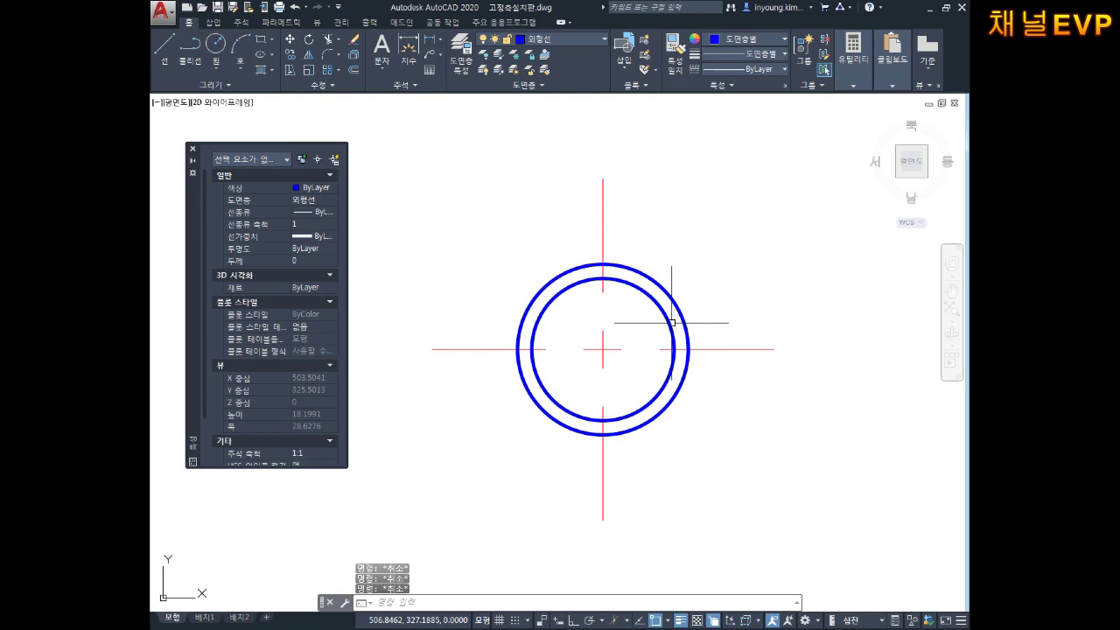
scroll(682, 328, "up", 2)
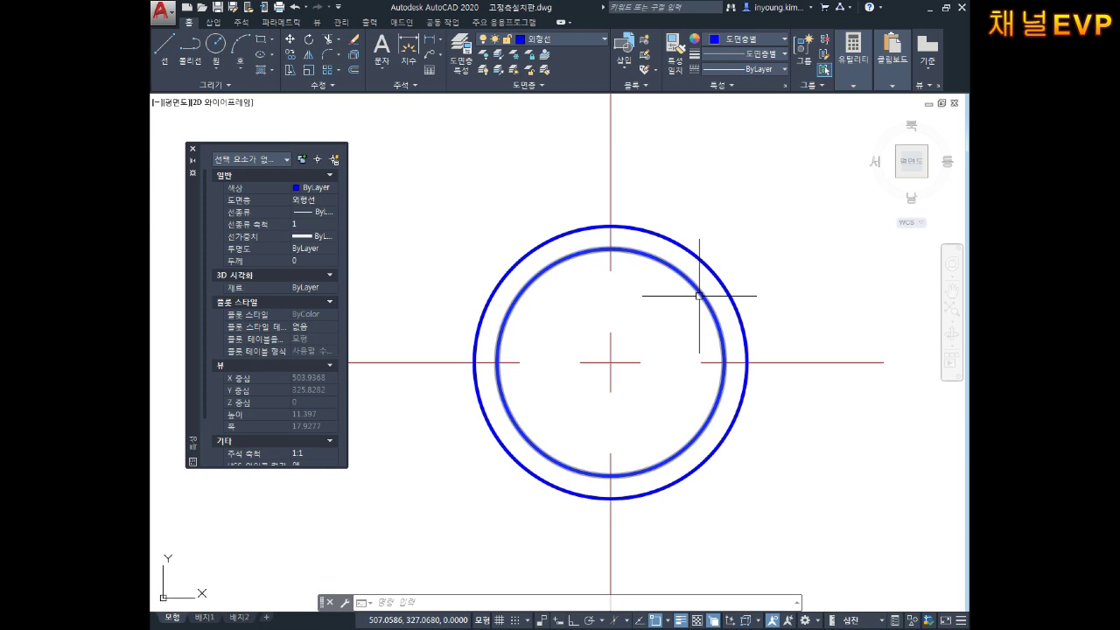
- Move the outer circle onto the red 가는실선 thin-line layer
key("Escape")
key("Escape")
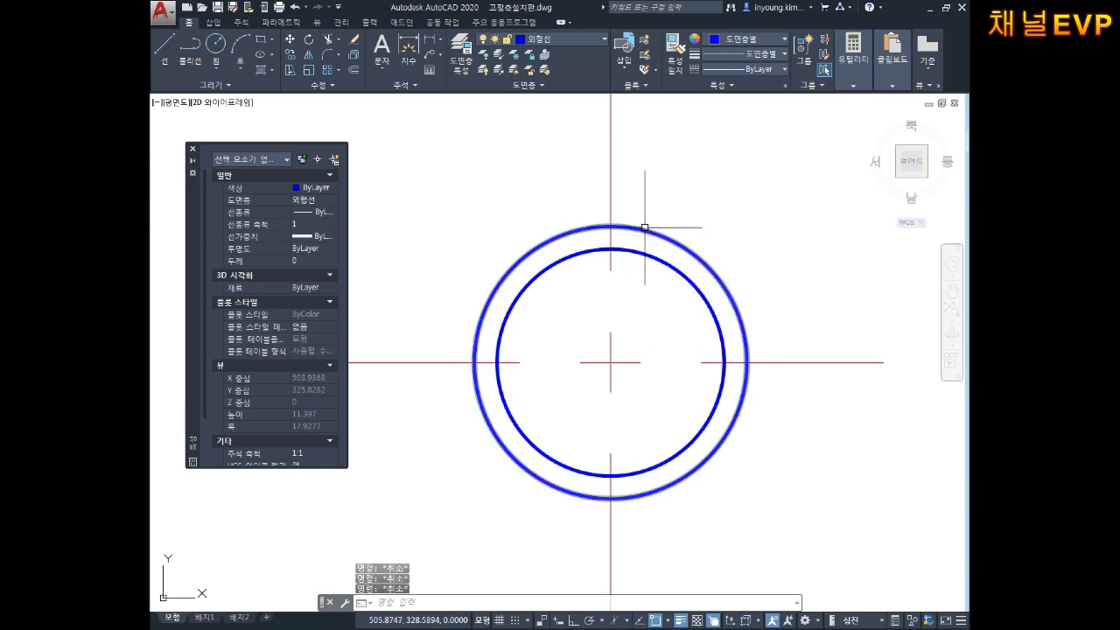
left_click(645, 230)
left_click(552, 39)
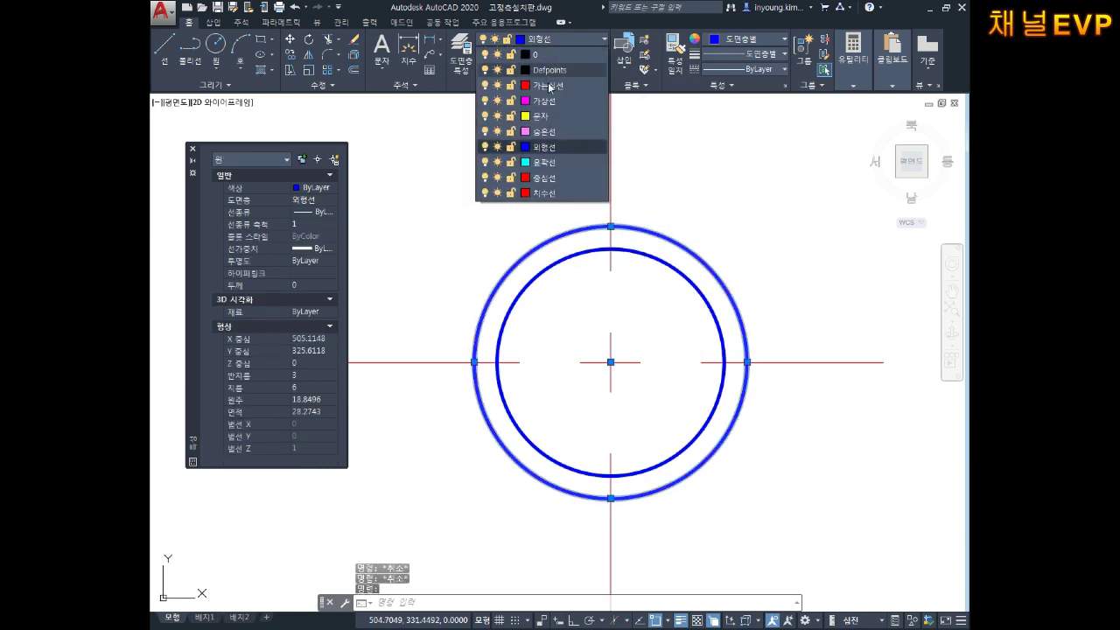
left_click(550, 86)
key("Escape")
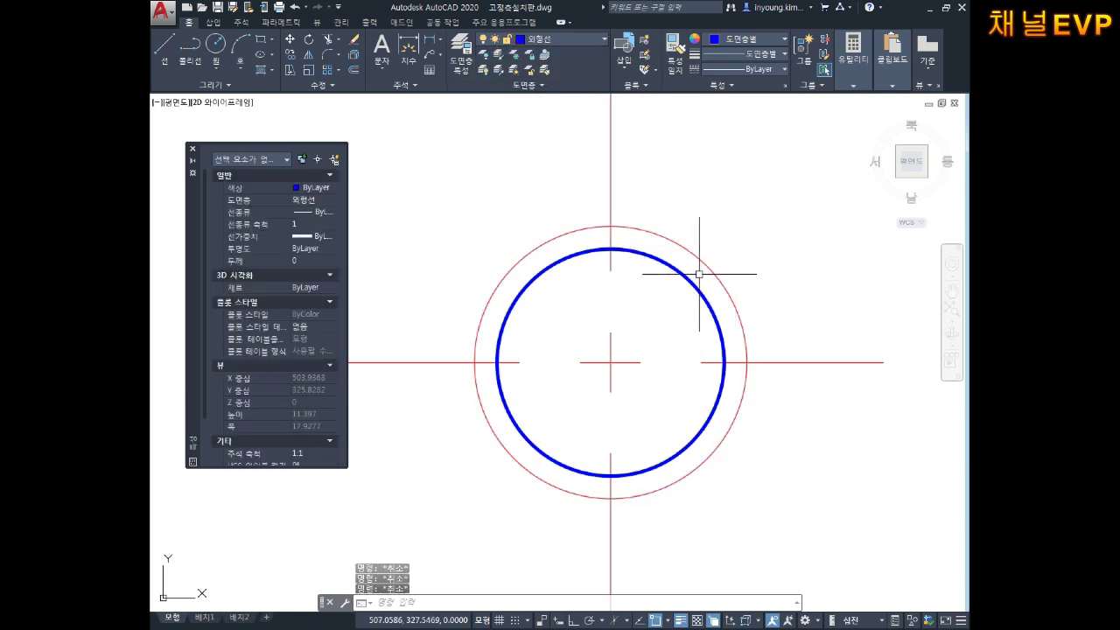
middle_click_drag(727, 293, 731, 263)
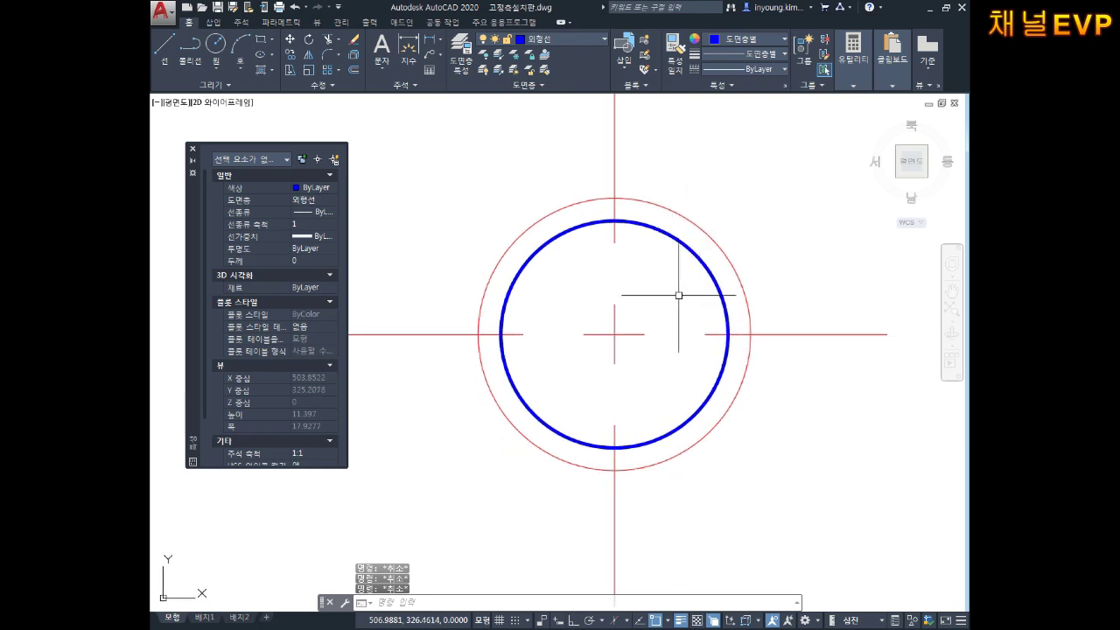
- Check the blue circle's size, then close the Properties palette
left_click(677, 238)
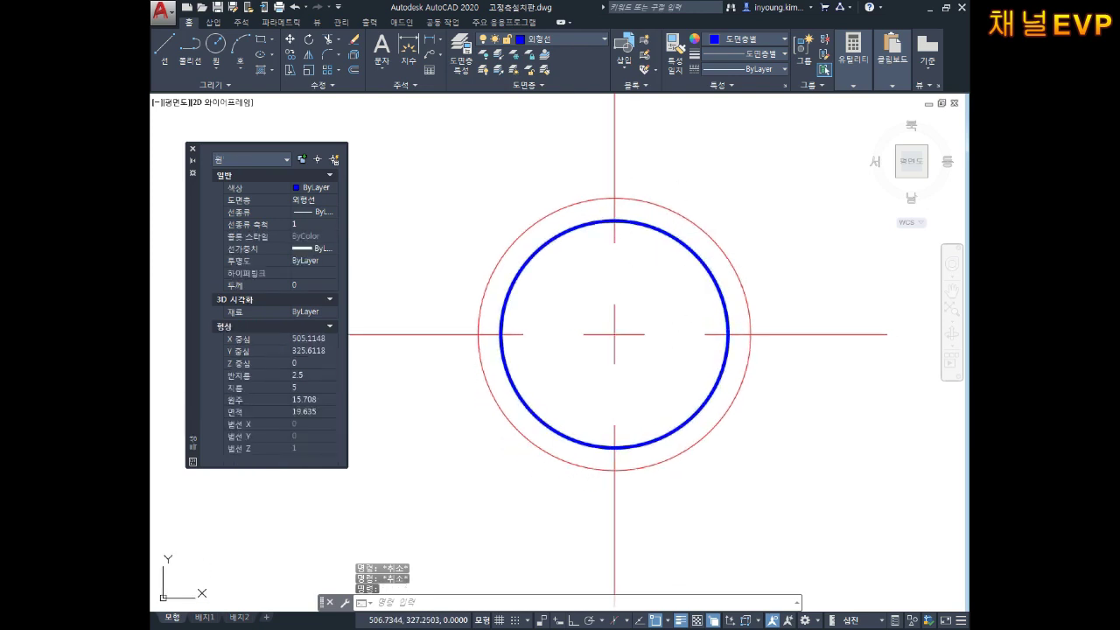
key("Escape")
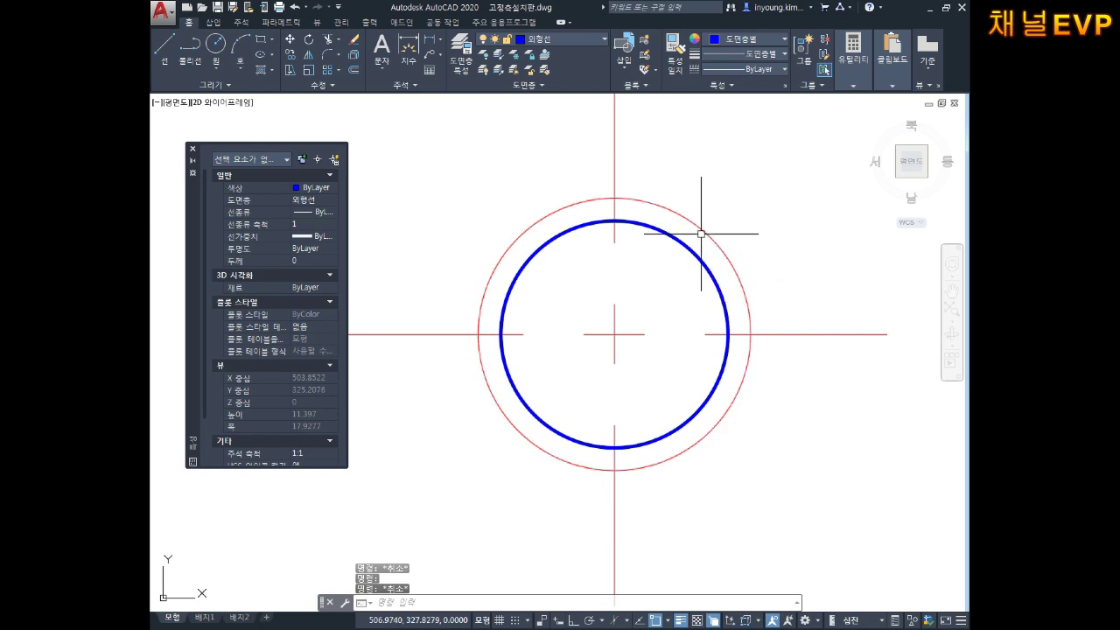
key("Escape")
key("Escape")
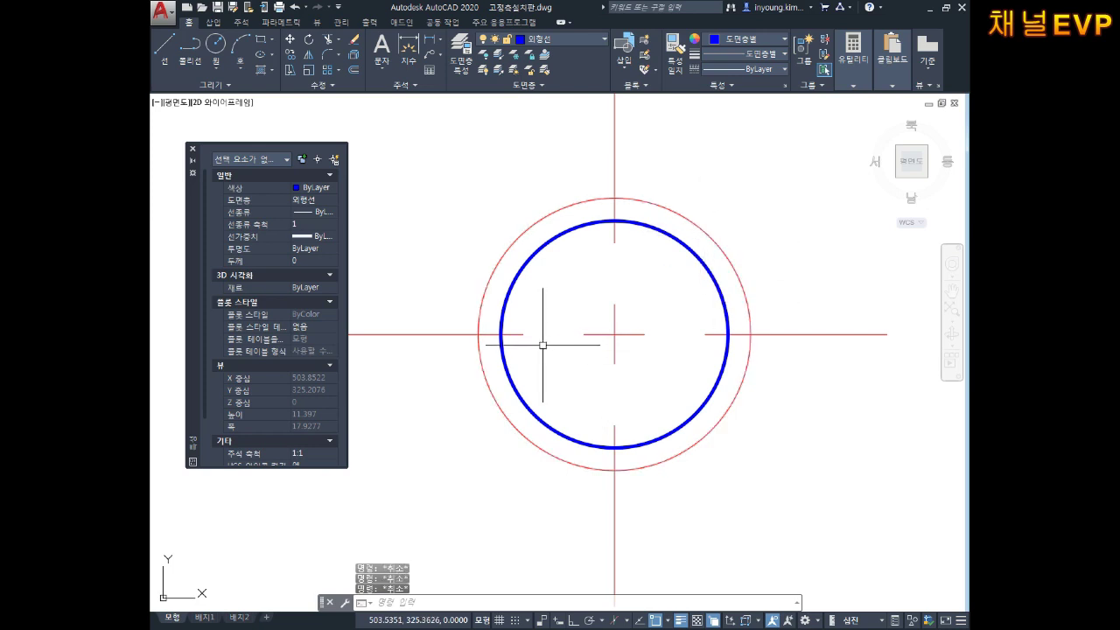
middle_click_drag(597, 379, 598, 353)
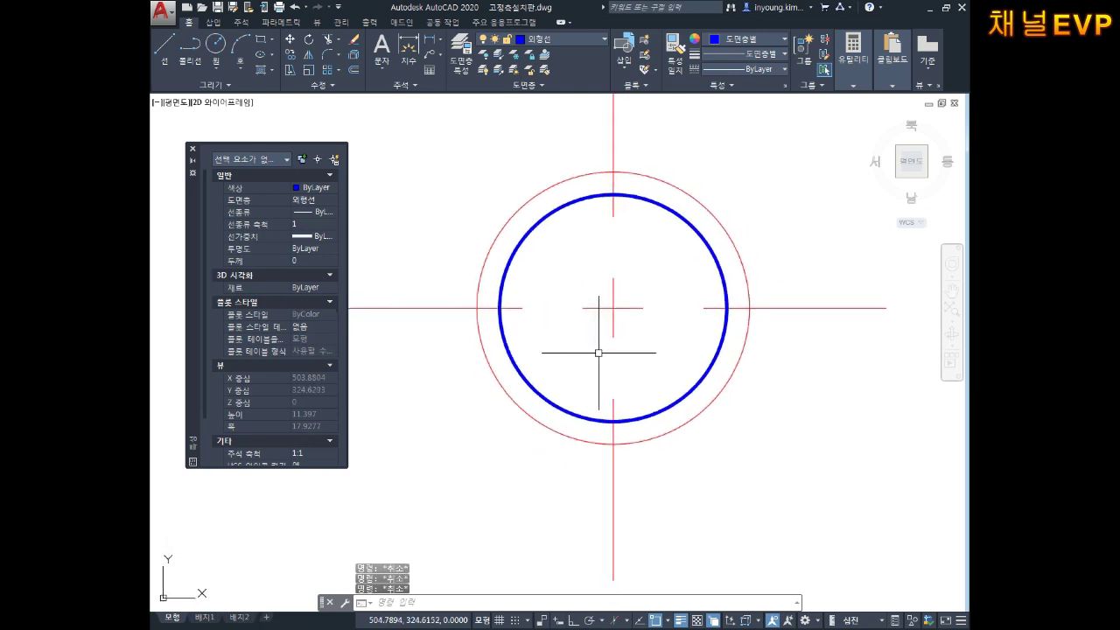
key("Escape")
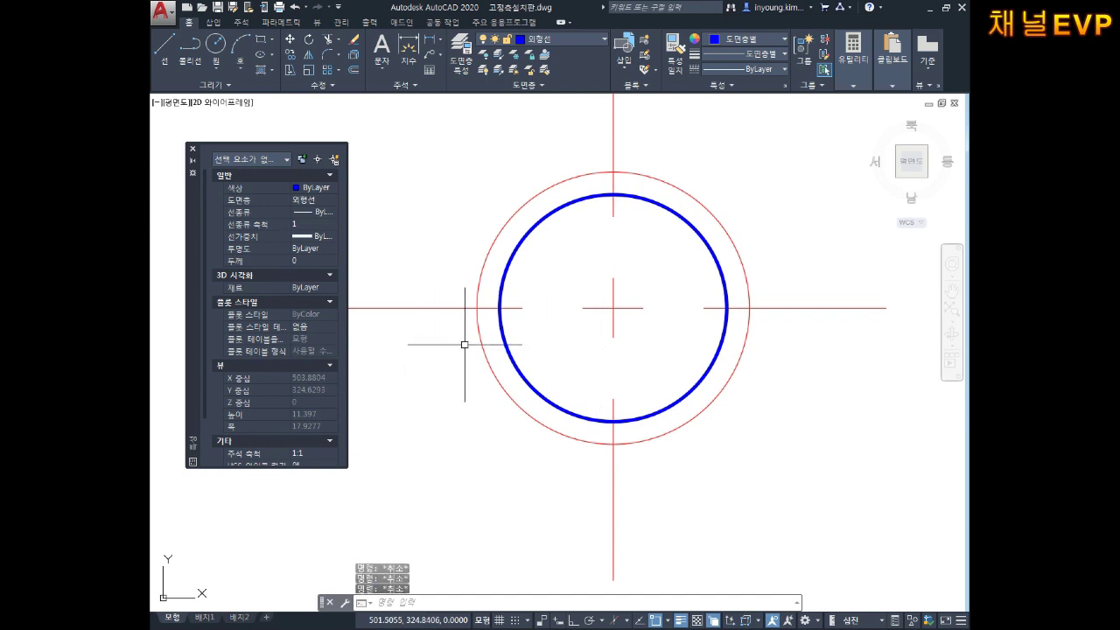
key("ctrl+1")
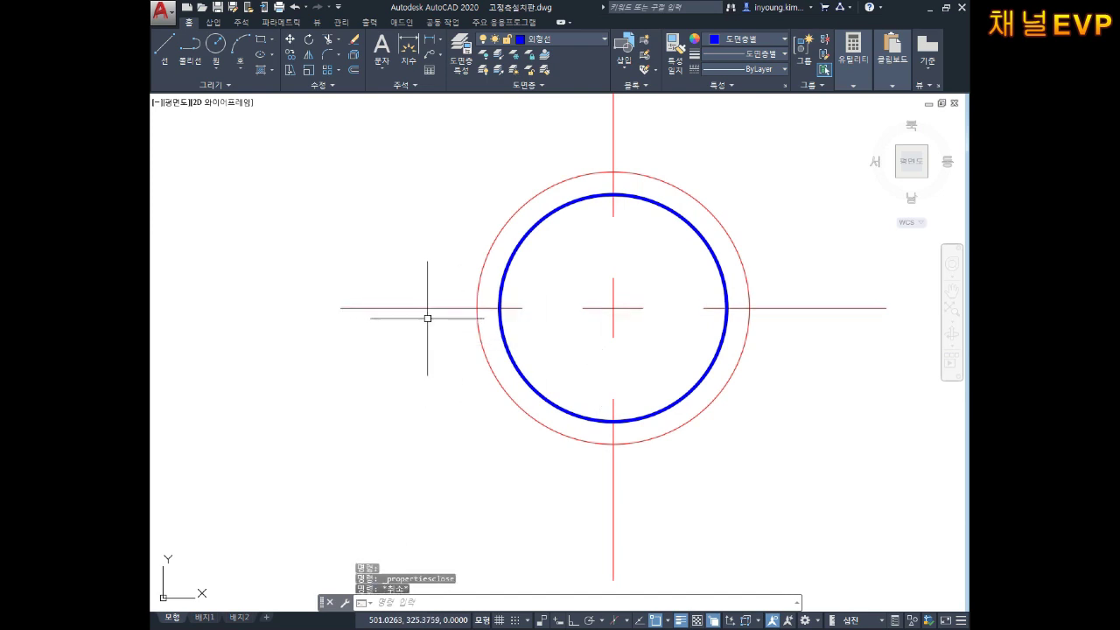
- In Notepad, start a new line under '6-1= 5' and write 'BR 엔터'
key("alt+Tab")
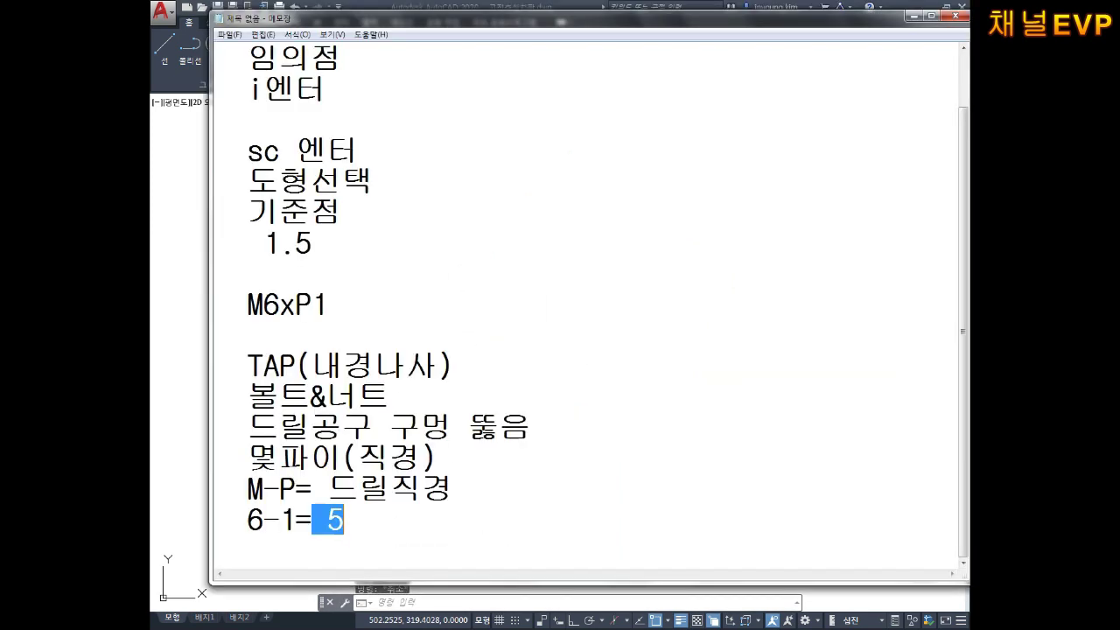
left_click(470, 519)
key("Return")
key("Return")
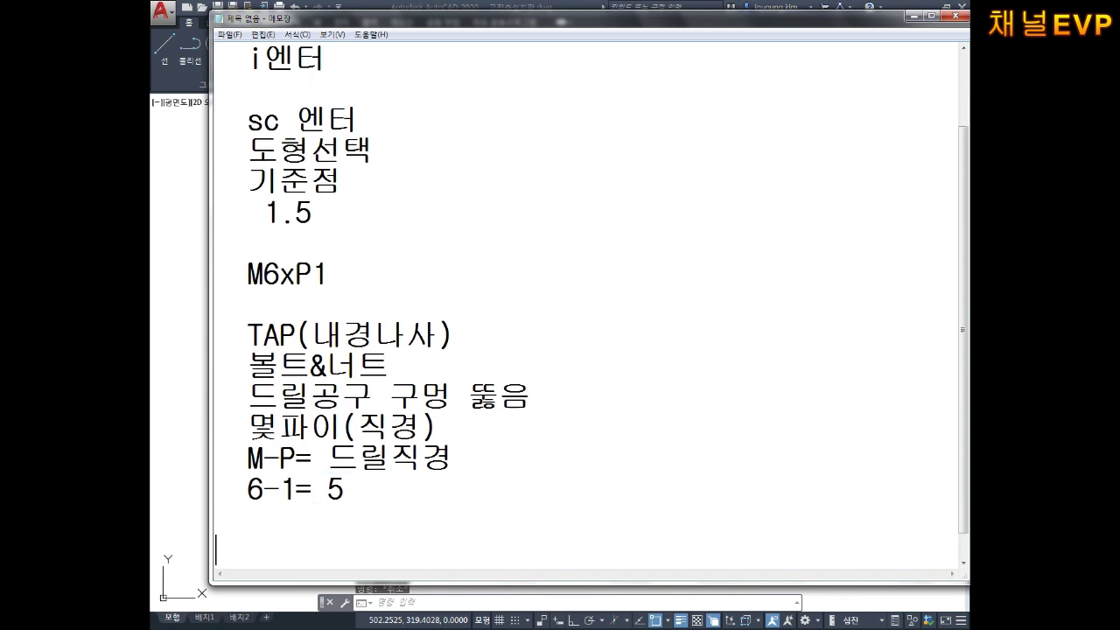
type("ㅠ")
key("BackSpace")
type("B")
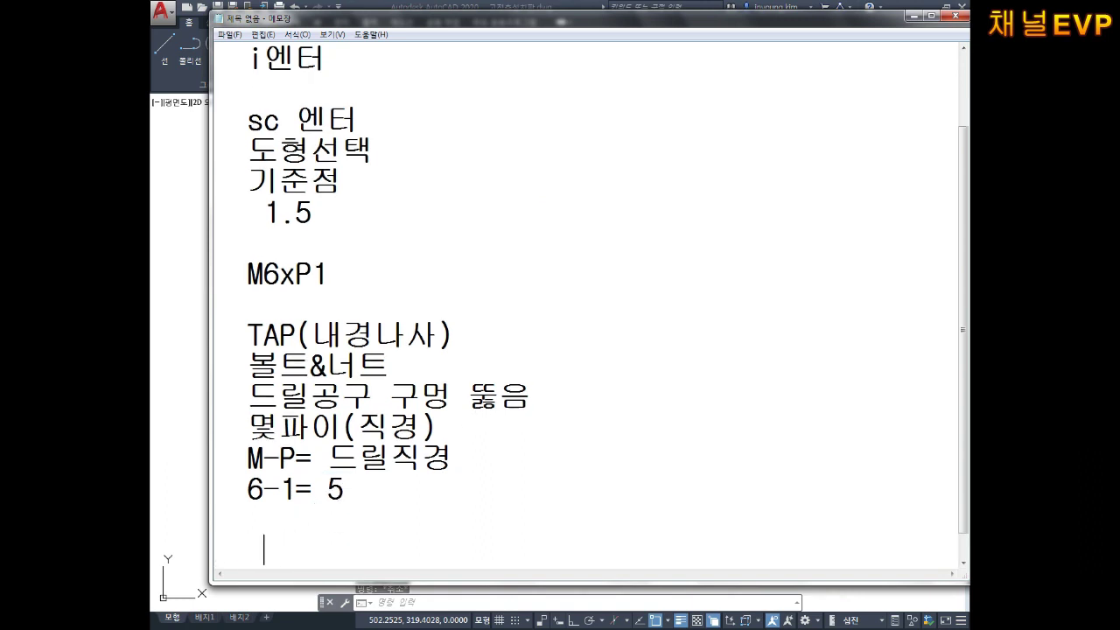
type("R")
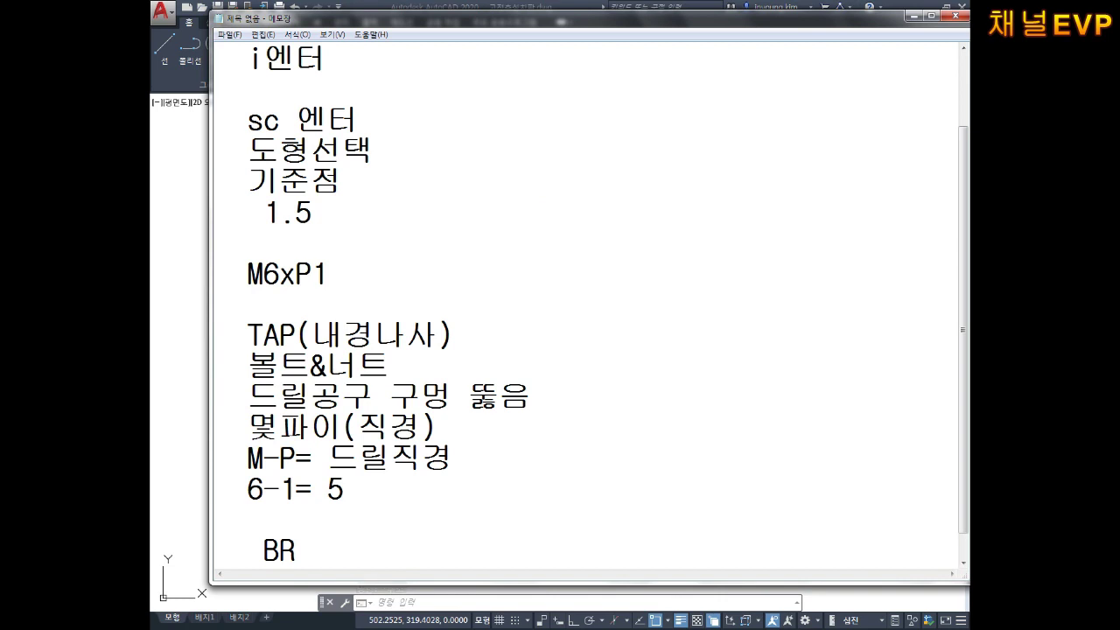
key("BackSpace")
type("에ㄴ터")
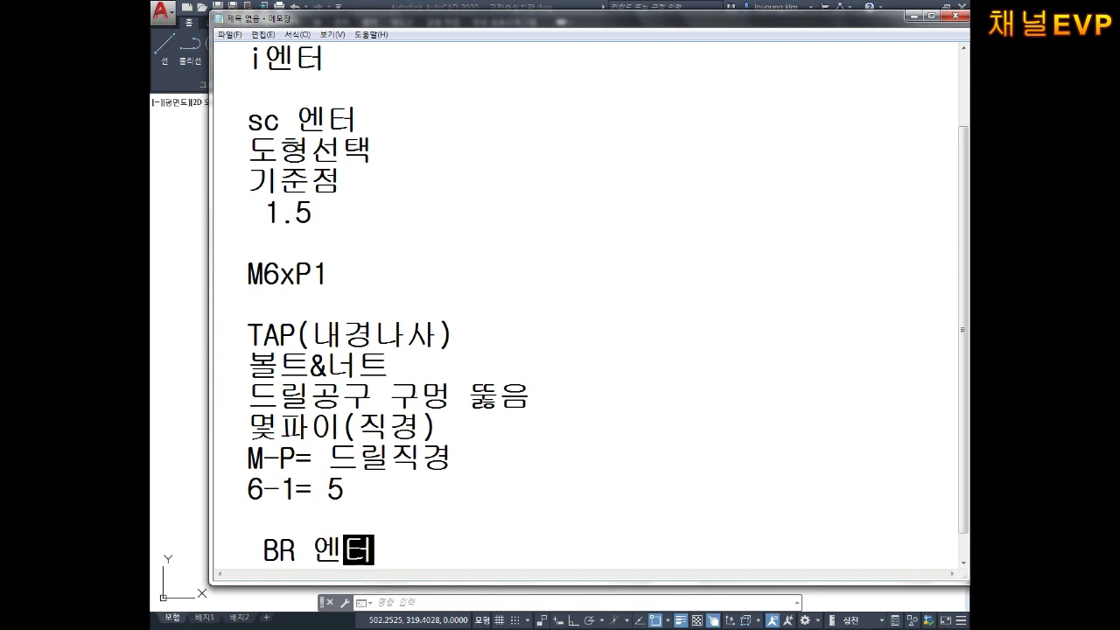
key("Return")
- Add note lines '도형선택', 'F엔터' and '반시계방향 으로 클릭', then return to AutoCAD
type("ㄷ ")
type("도형선택")
key("Return")
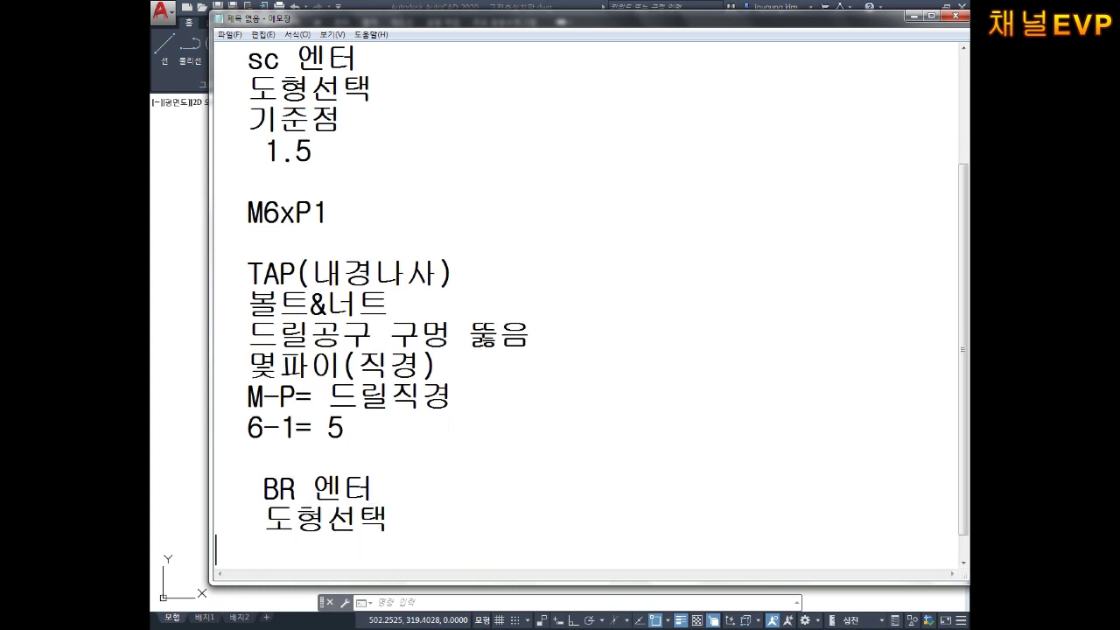
type("F에ㄴ")
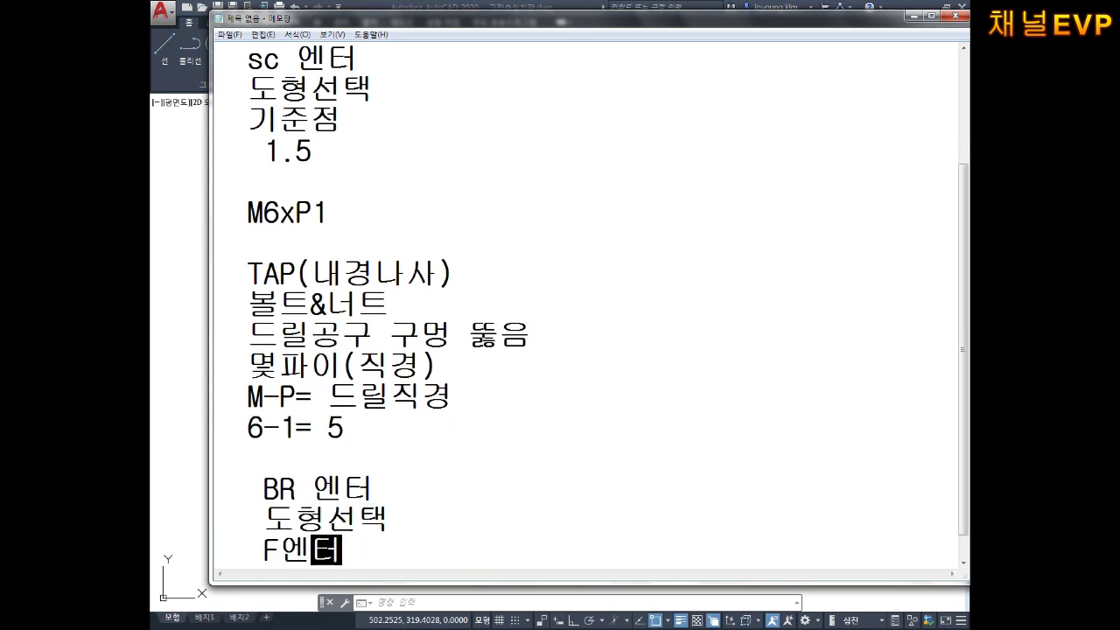
type("터")
key("Return")
type("반시")
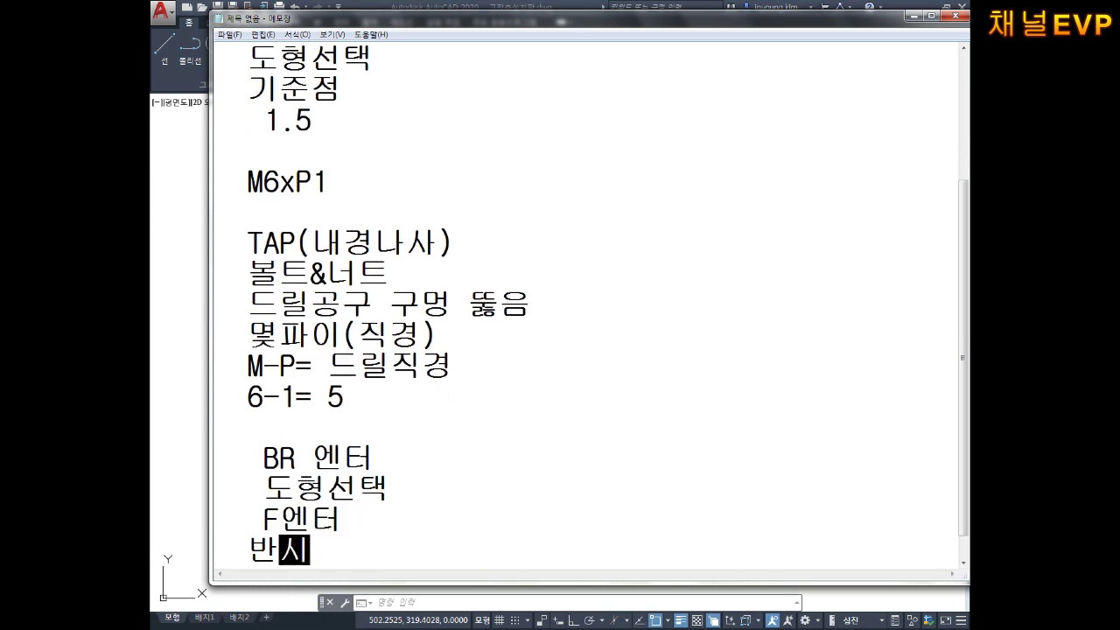
type("계방ㅇㅎ")
key("BackSpace")
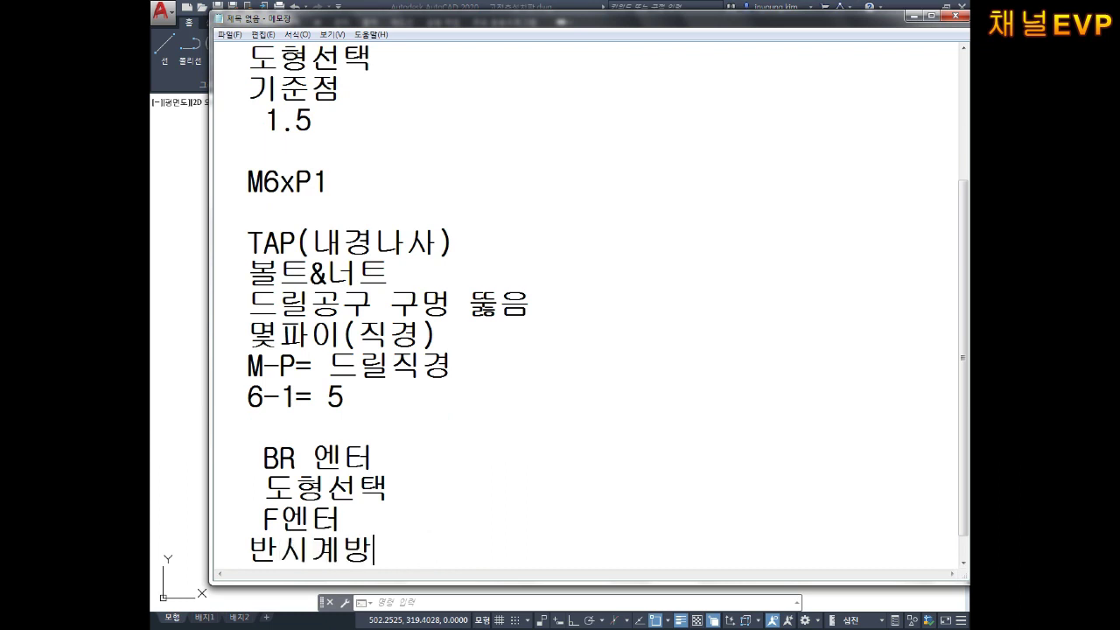
type("향 으로 클릭")
key("Return")
key("Return")
key("Return")
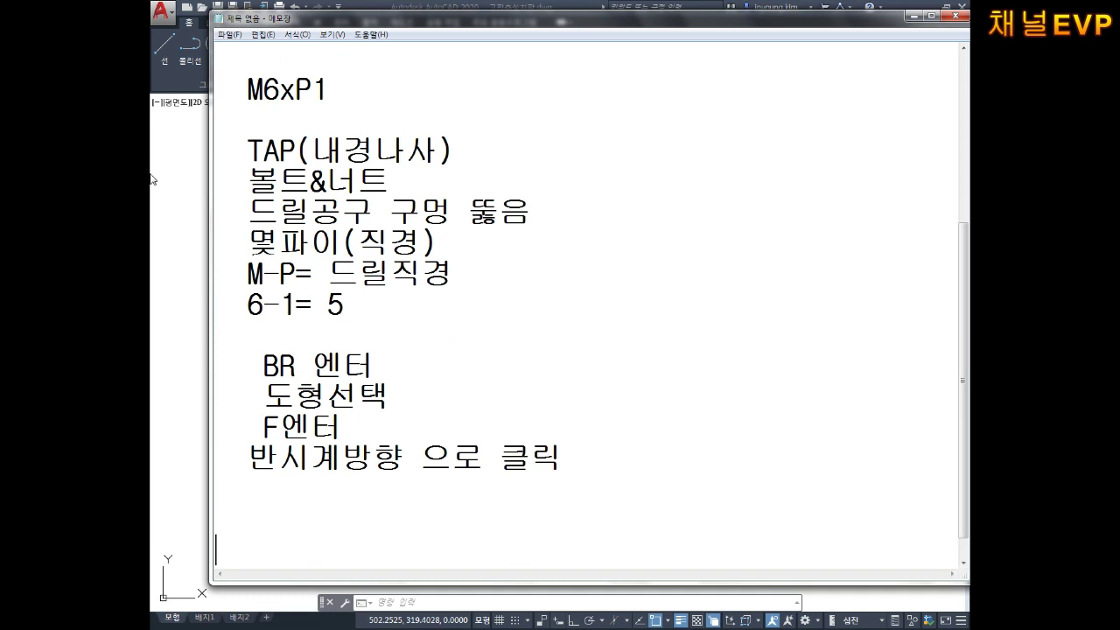
left_click(189, 347)
scroll(358, 395, "up", 2)
- Break the red outer circle between two points on its lower-left using BR with the F option
key("Escape")
key("Escape")
key("Escape")
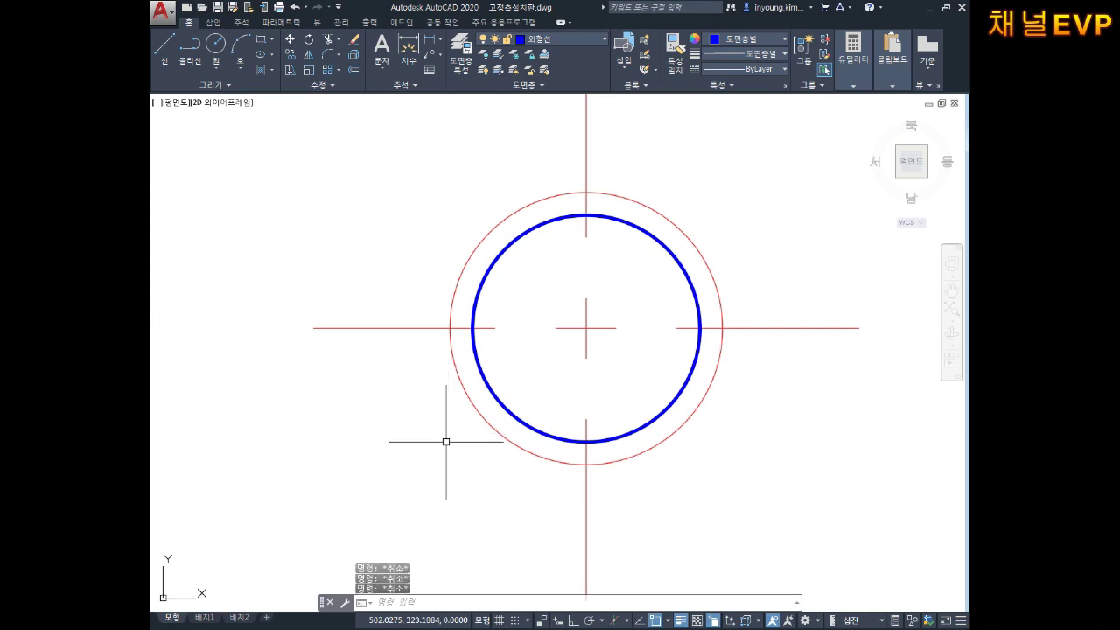
type("BR")
key("Return")
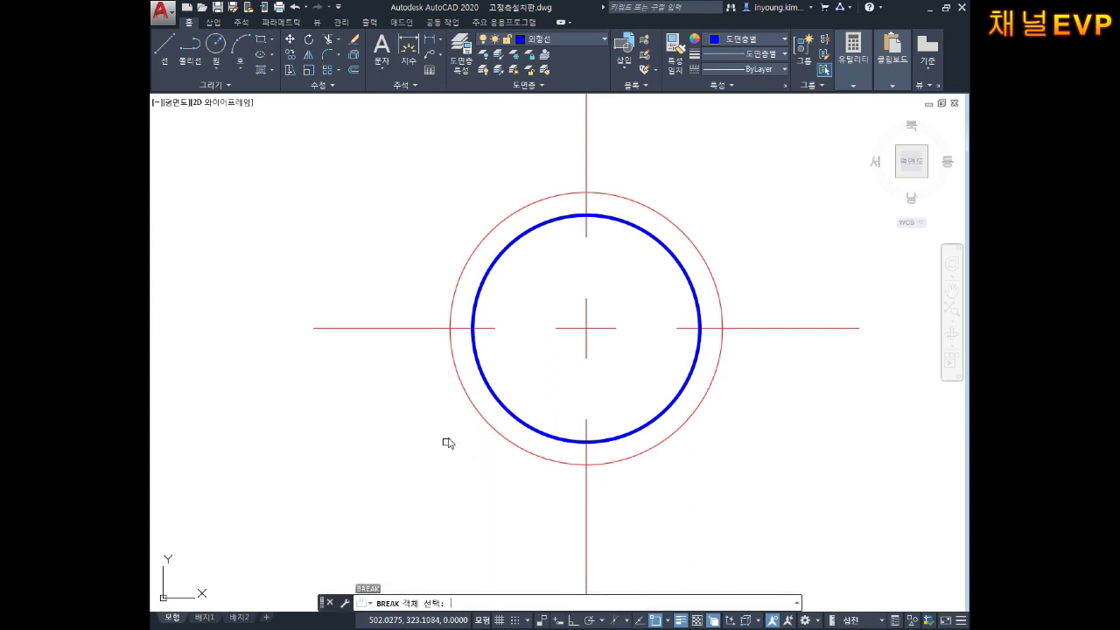
left_click(470, 257)
type("F")
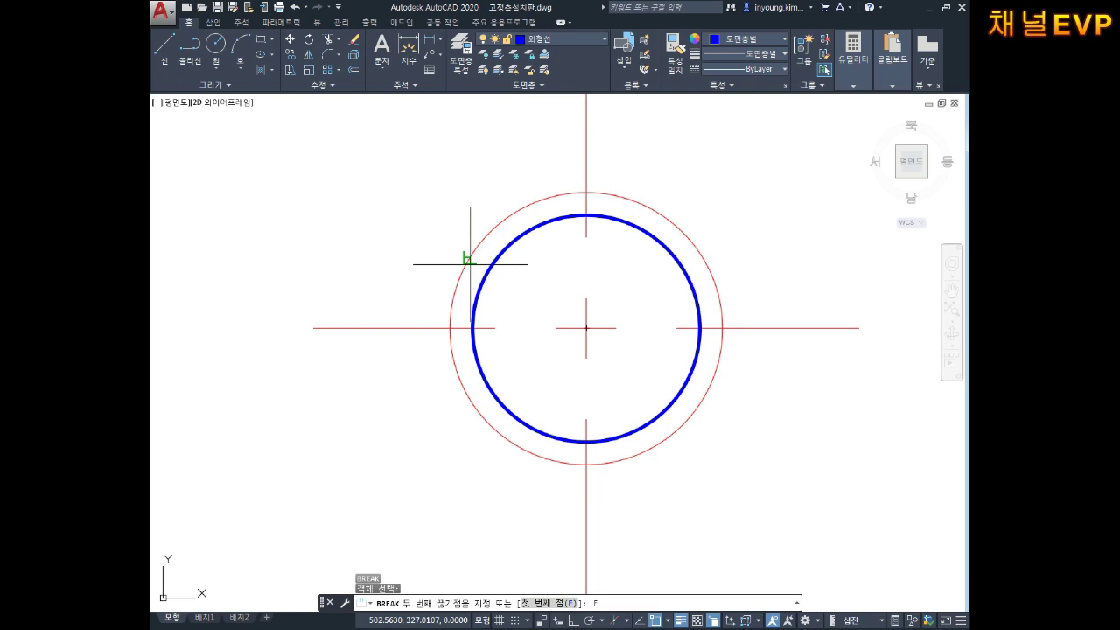
key("Return")
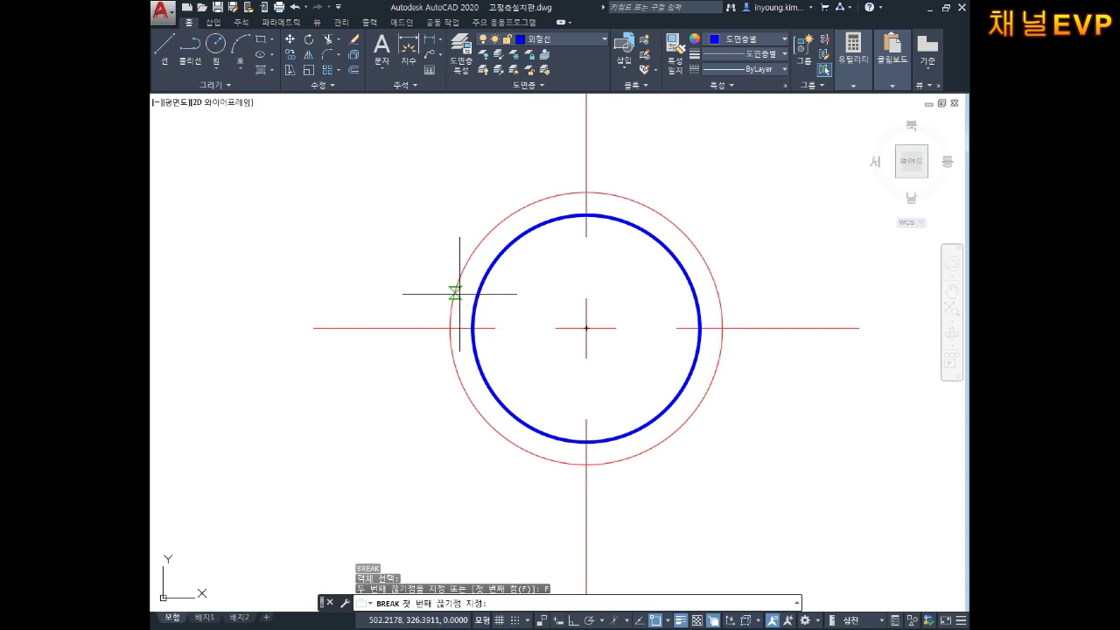
left_click(455, 292)
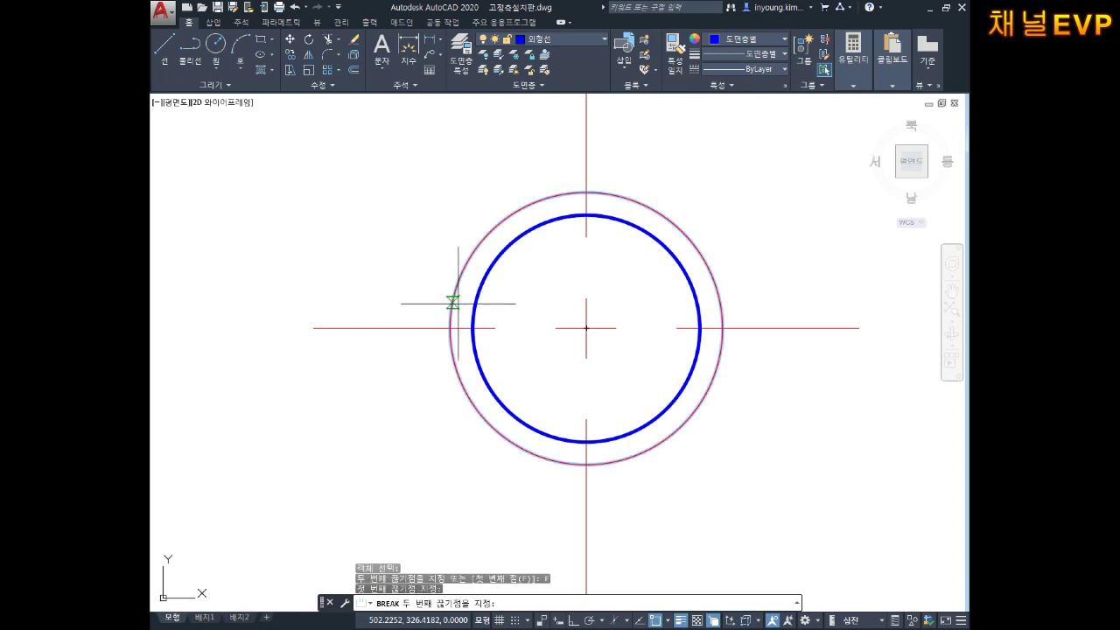
left_click(570, 463)
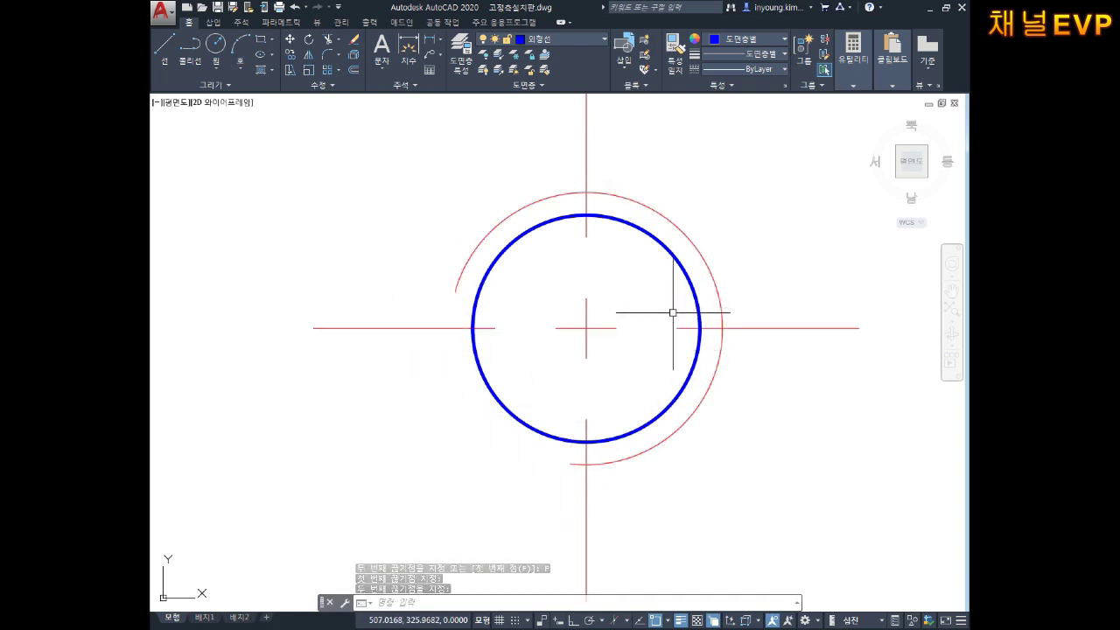
scroll(665, 322, "down", 2)
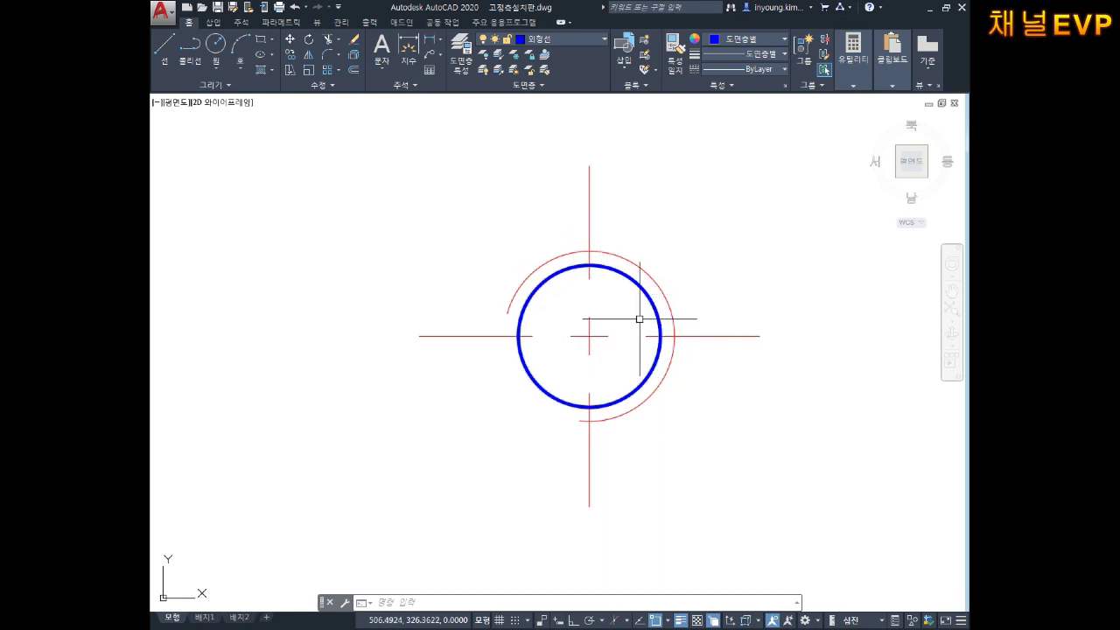
- Place a multiline text label reading '1' at the upper right of the hole symbol
middle_click_drag(645, 270, 636, 281)
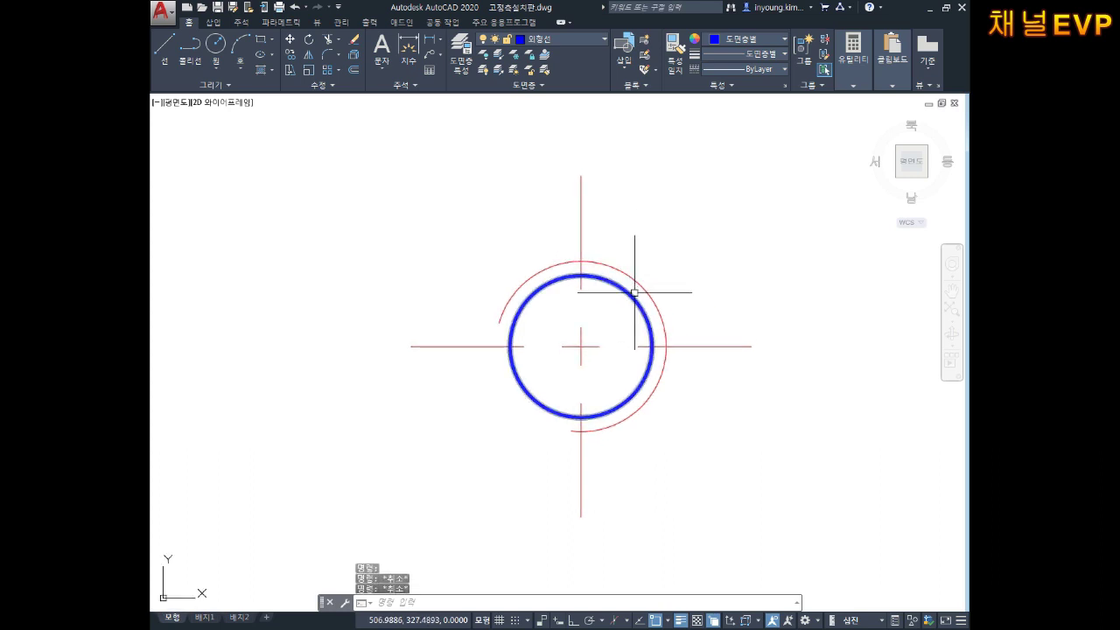
type("MT")
key("Return")
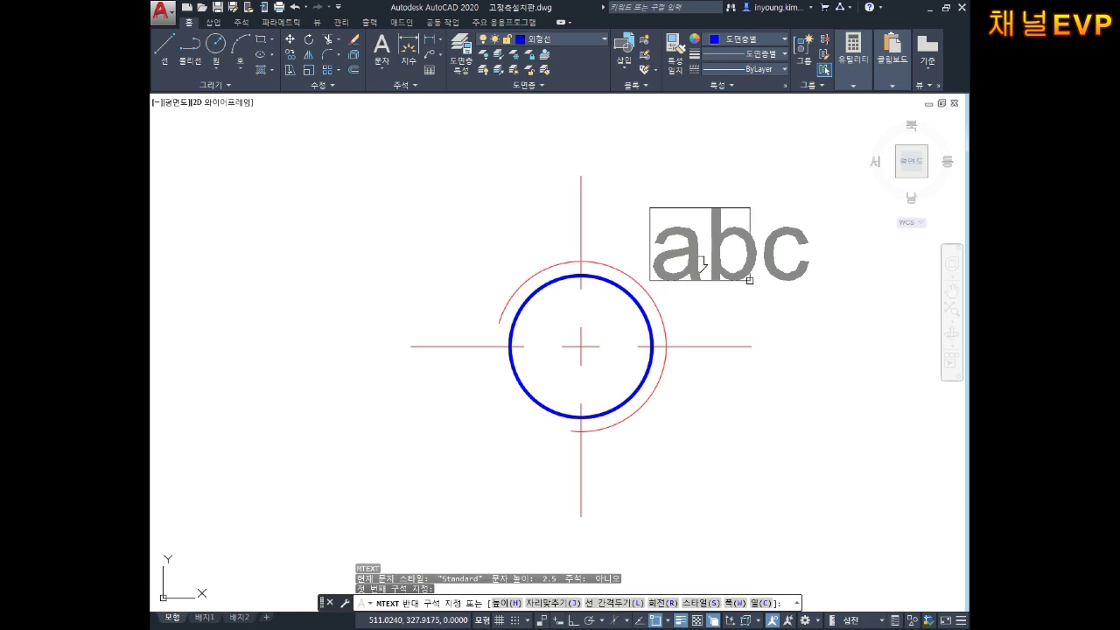
left_click(745, 290)
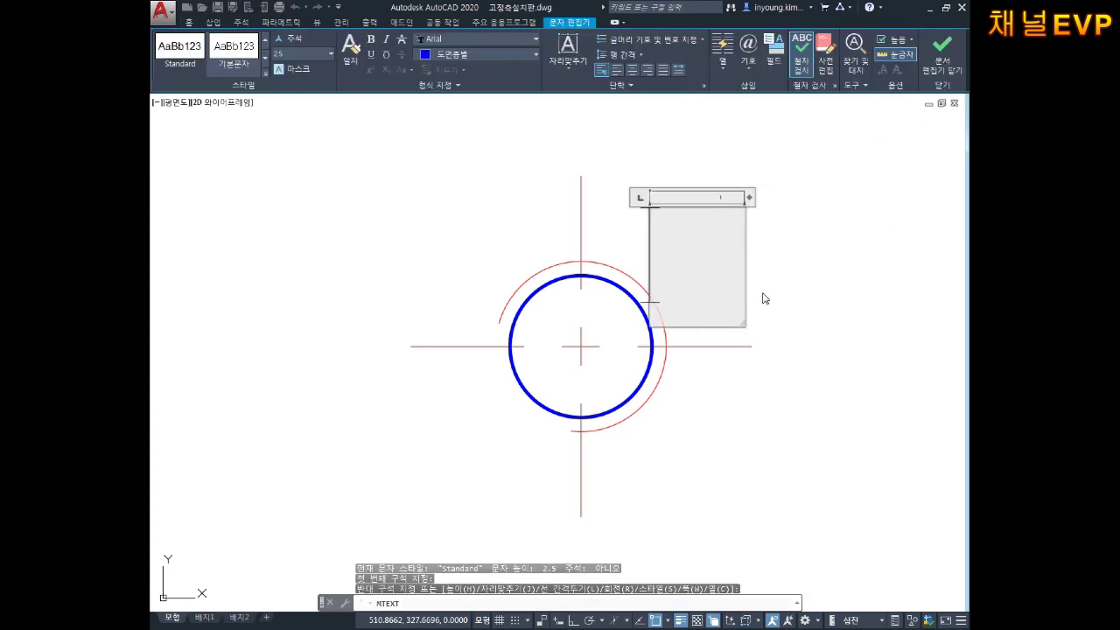
type("1")
left_click(786, 403)
key("Escape")
key("Escape")
key("Escape")
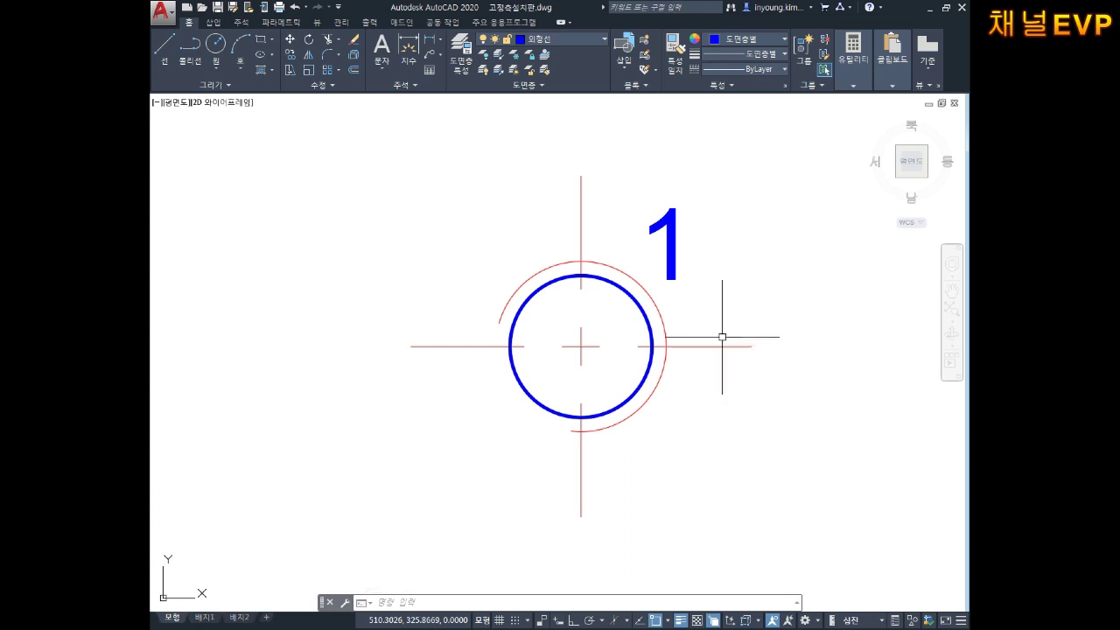
- Change the label from '1' to '6' and reopen it in the text editor
left_click(669, 242)
key("Escape")
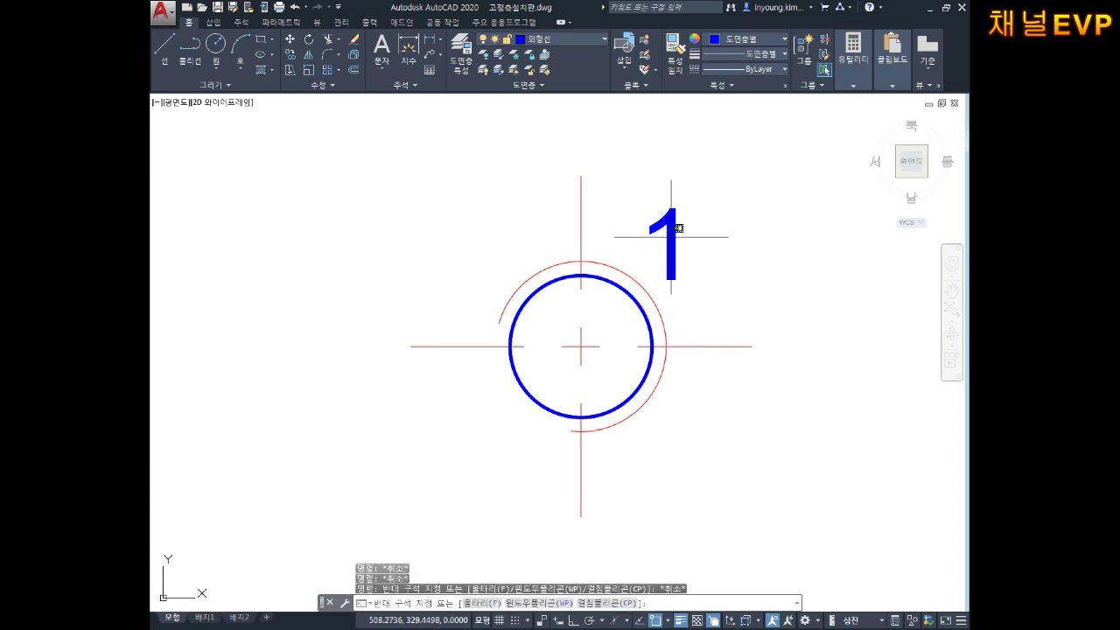
double_click(668, 249)
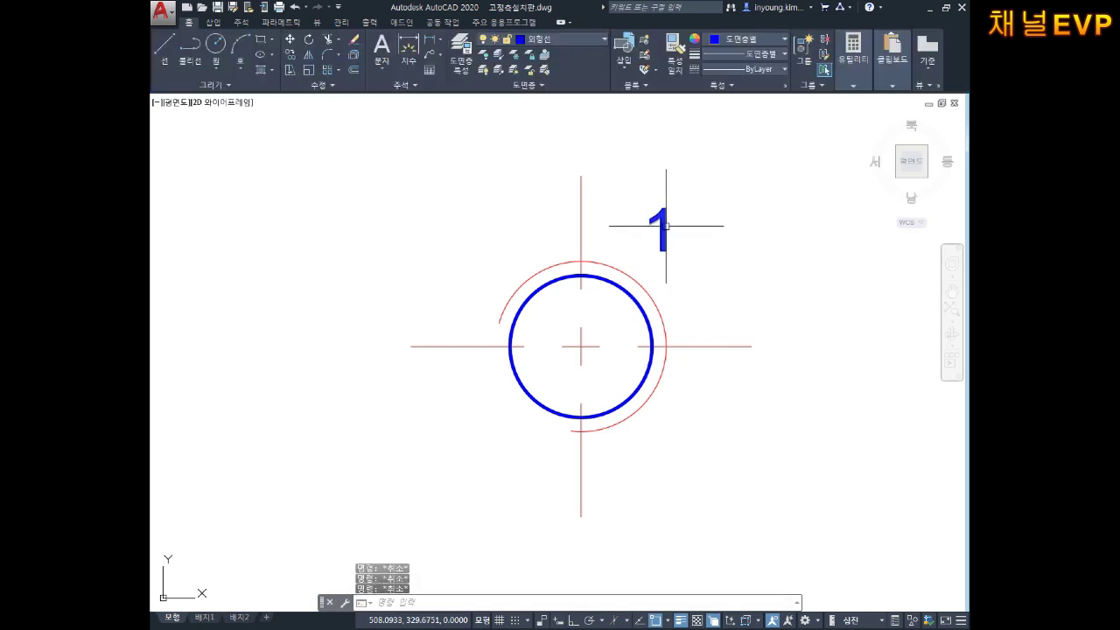
type("6")
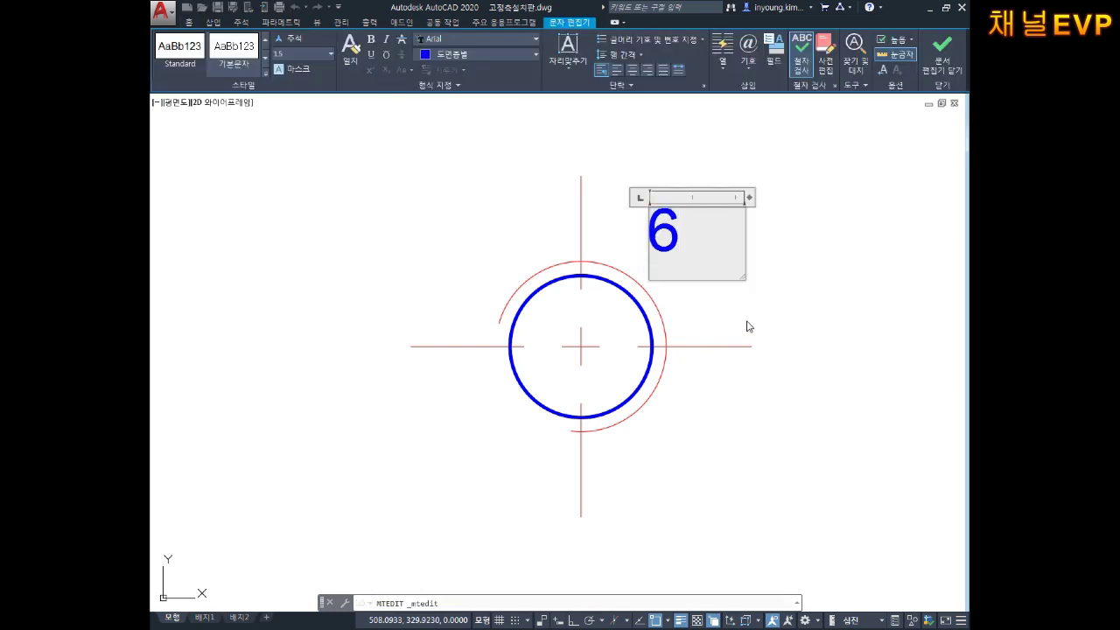
key("Escape")
key("Escape")
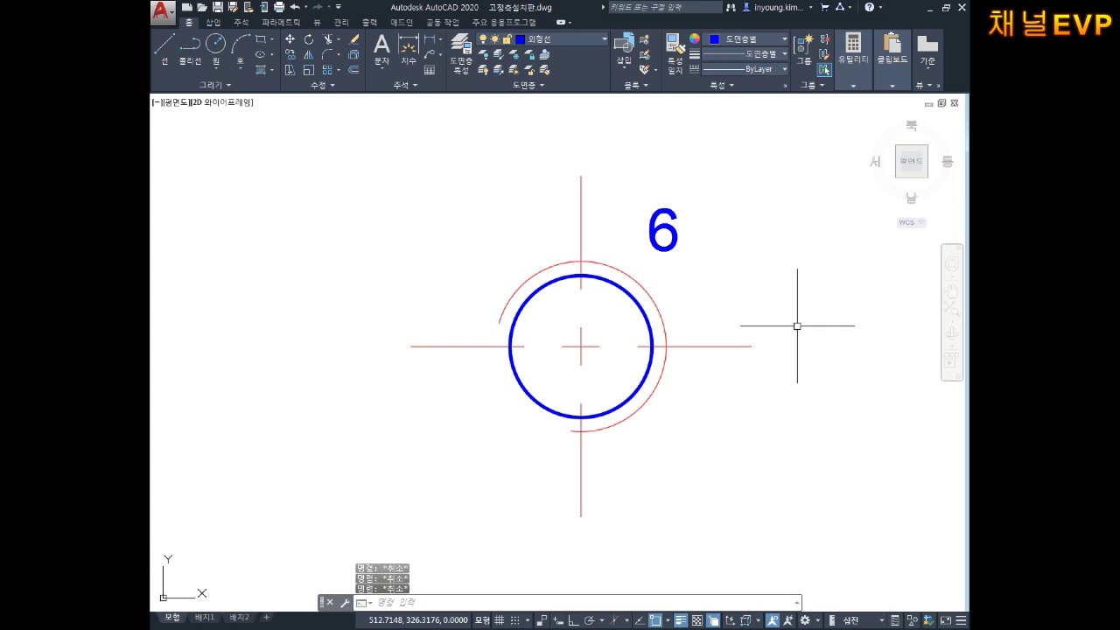
double_click(662, 228)
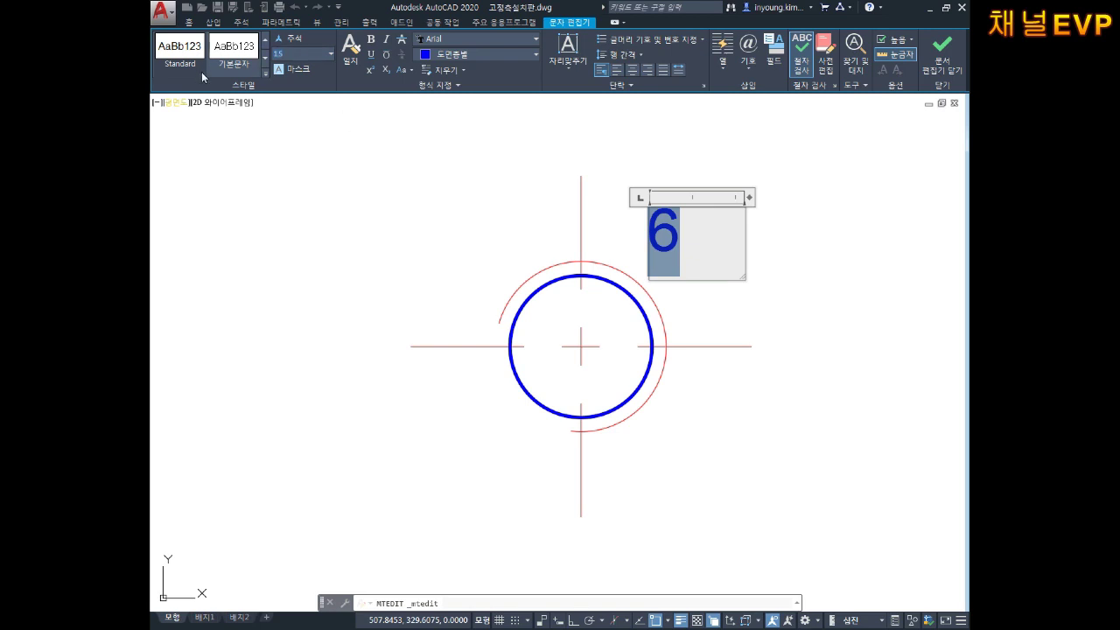
- Give the selected '6' a smaller text height and close the text editor
left_click(301, 50)
left_click(225, 61)
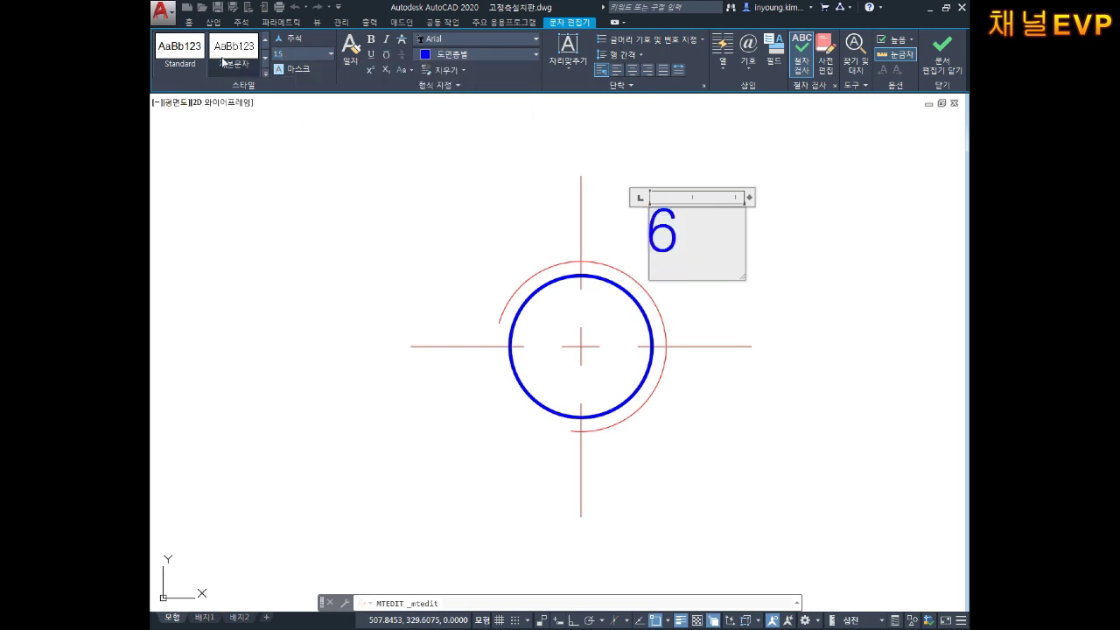
left_click_drag(645, 230, 773, 233)
left_click_drag(697, 245, 646, 254)
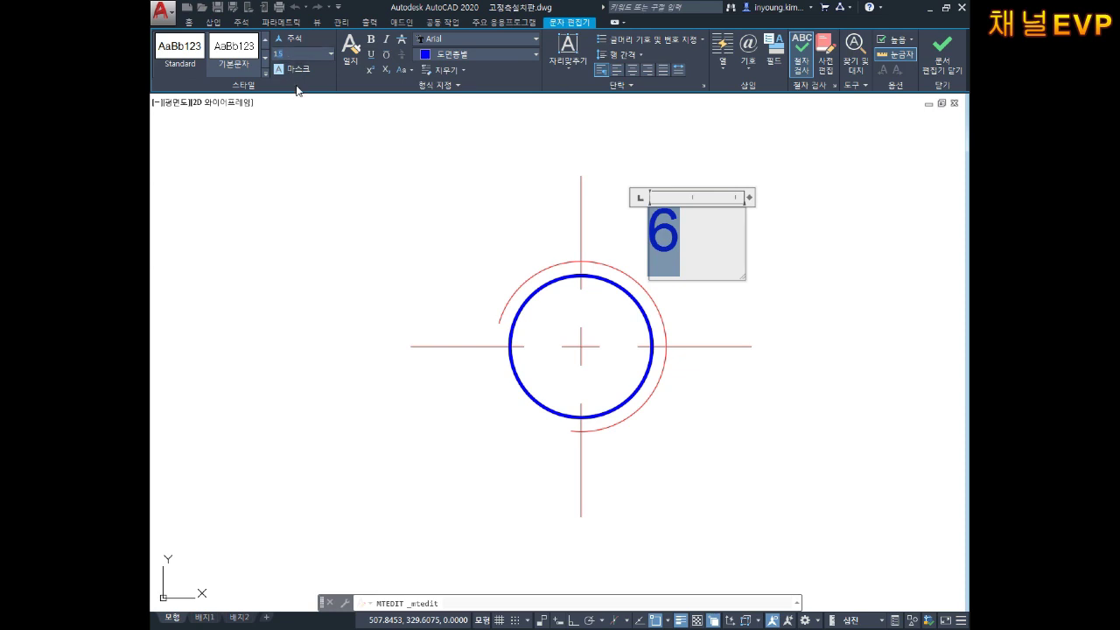
type("1")
key("Return")
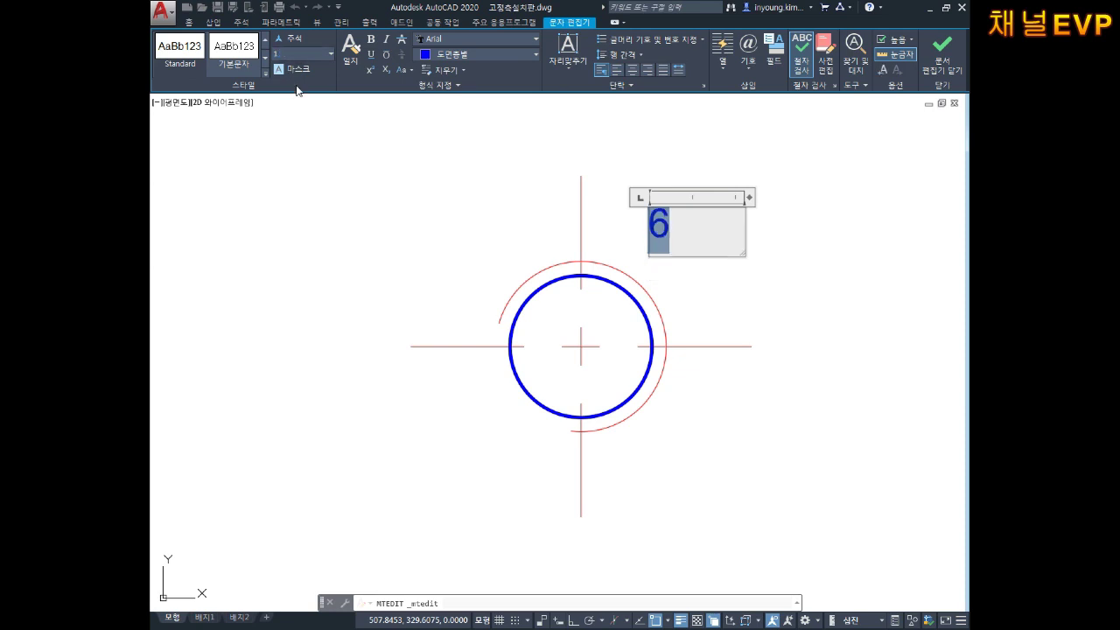
key("Escape")
key("Escape")
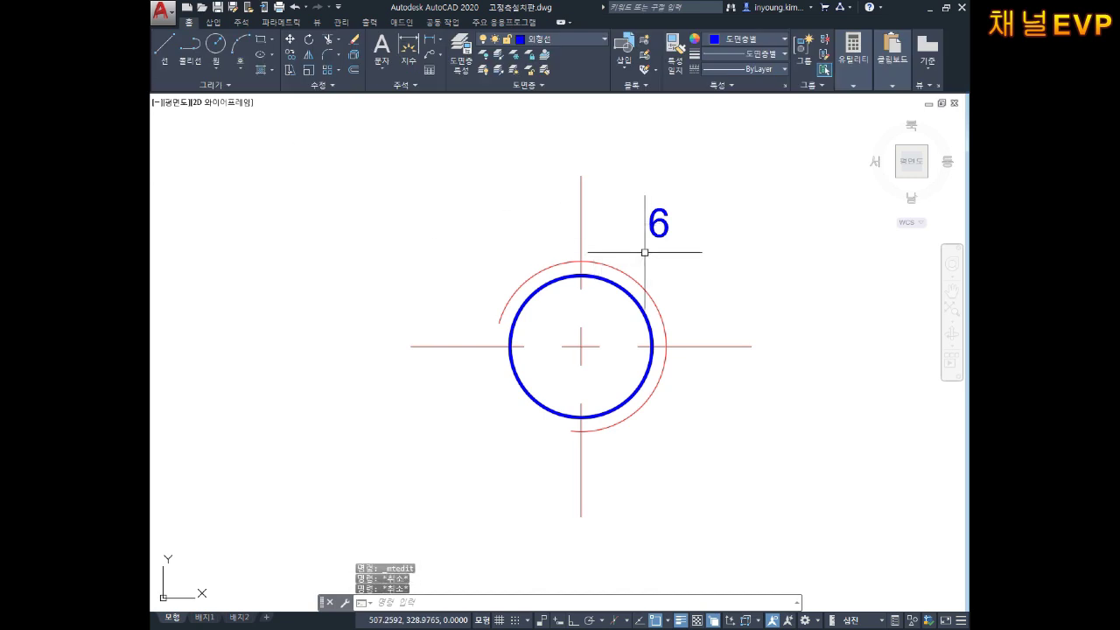
key("Escape")
scroll(655, 219, "up", 2)
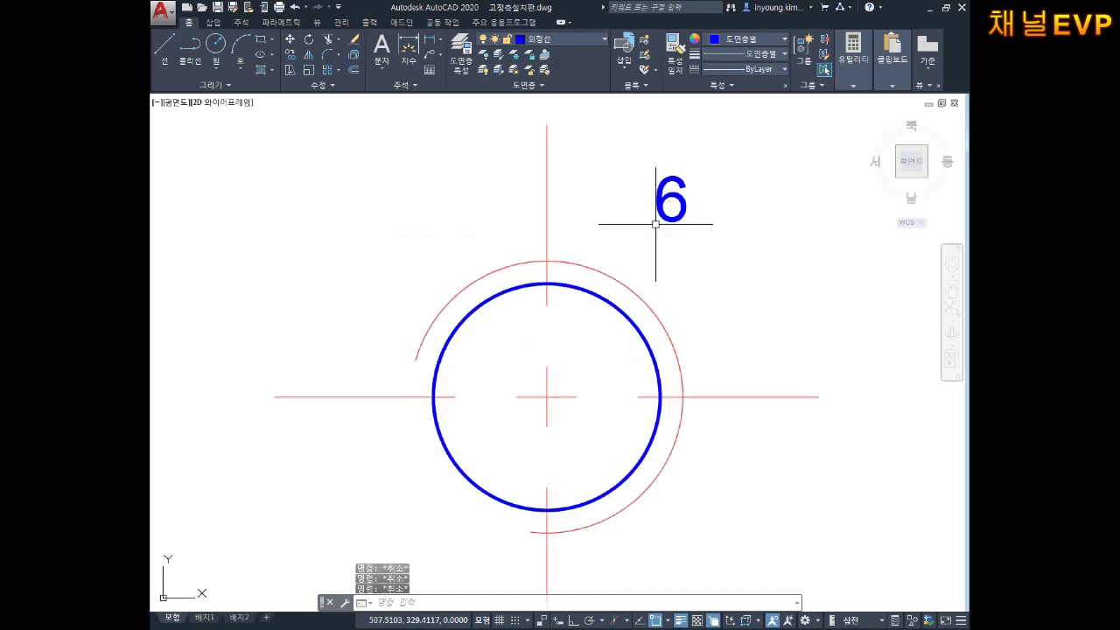
- Move the '6' label inside the hole circle with the MOVE command
scroll(651, 227, "up", 2)
type("M")
key("Return")
left_click(678, 211)
key("Return")
left_click(683, 188)
middle_click_drag(592, 348, 610, 257)
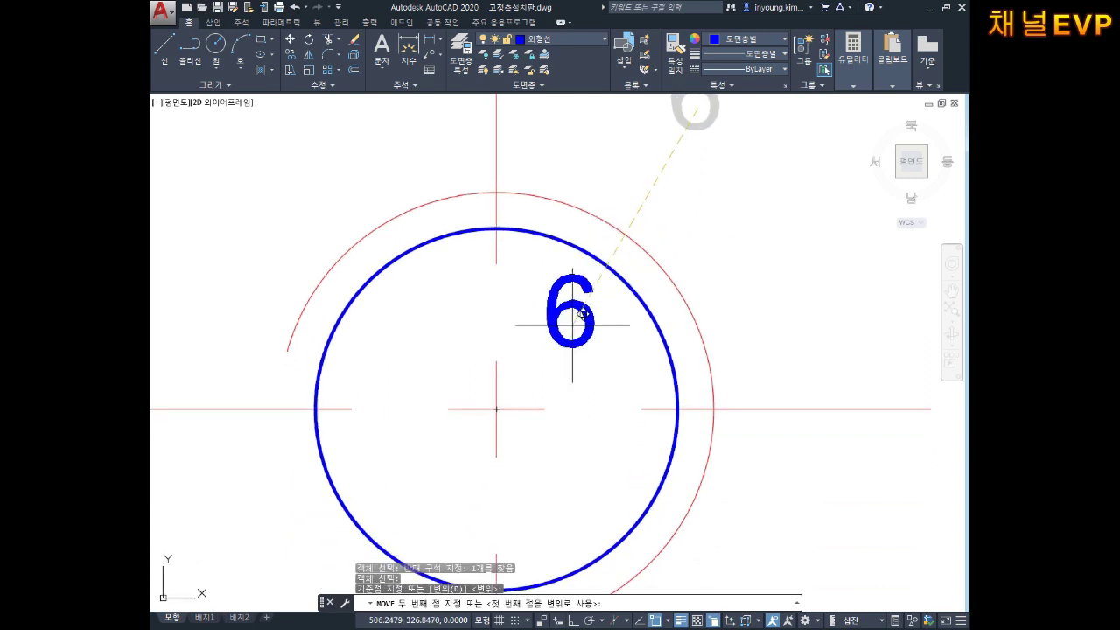
key("Escape")
scroll(695, 270, "down", 1)
scroll(750, 295, "down", 1)
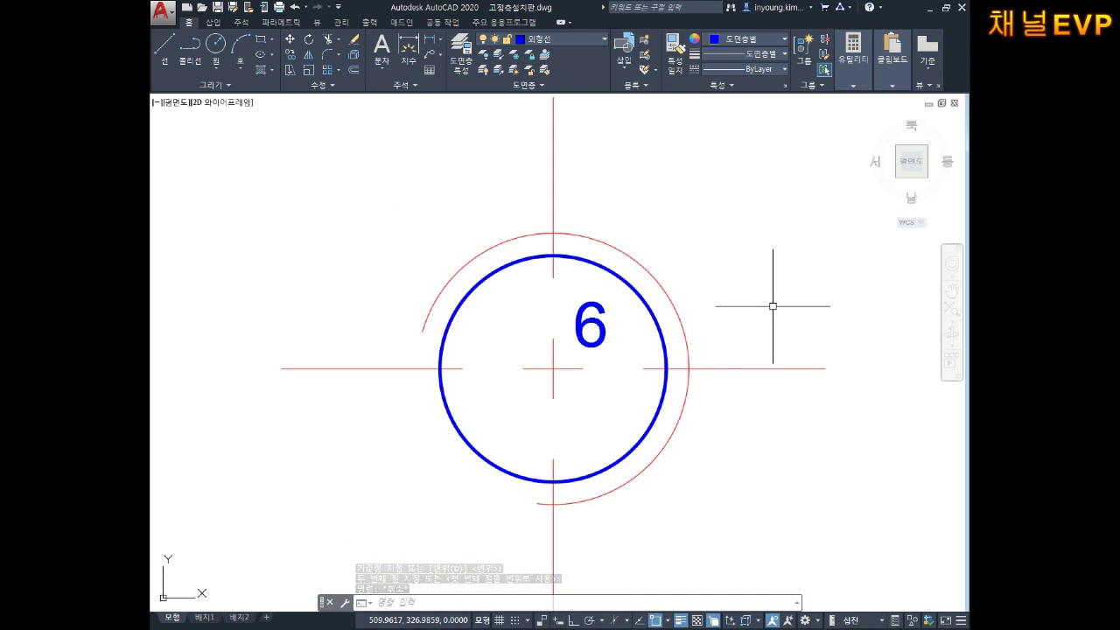
- Edit the label to read 'M6' and start repositioning it with MOVE
double_click(656, 334)
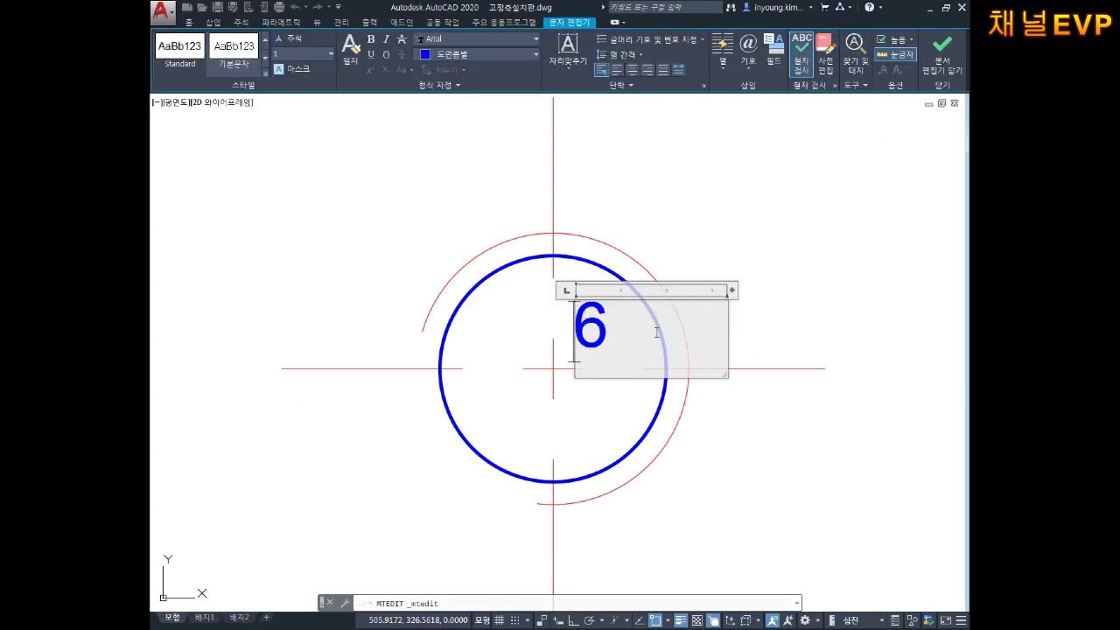
type("M")
left_click(630, 384)
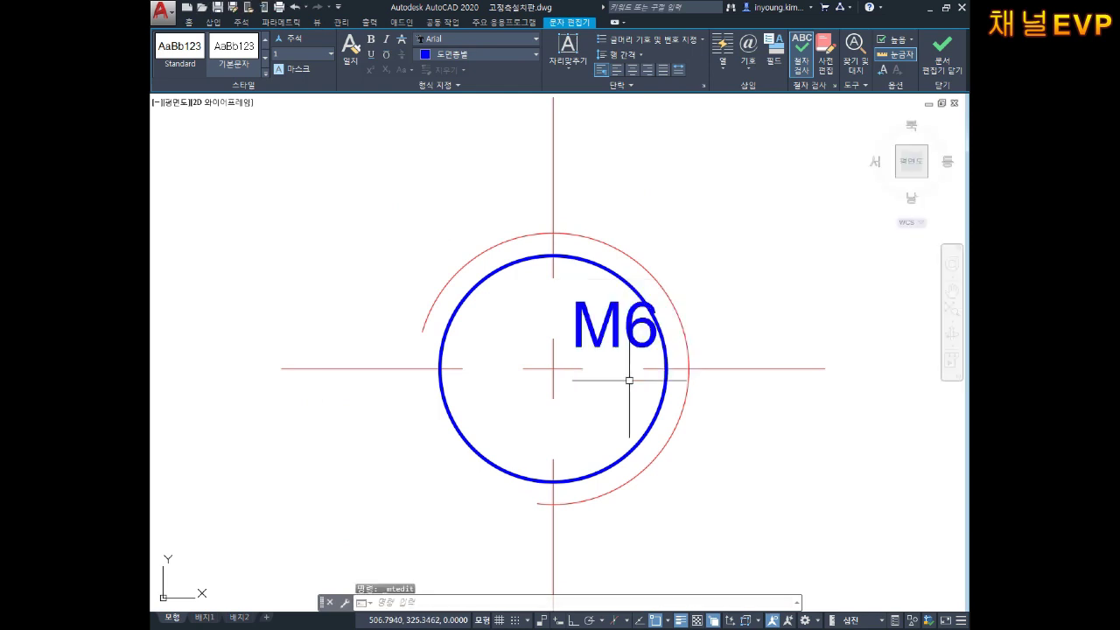
type("m")
key("space")
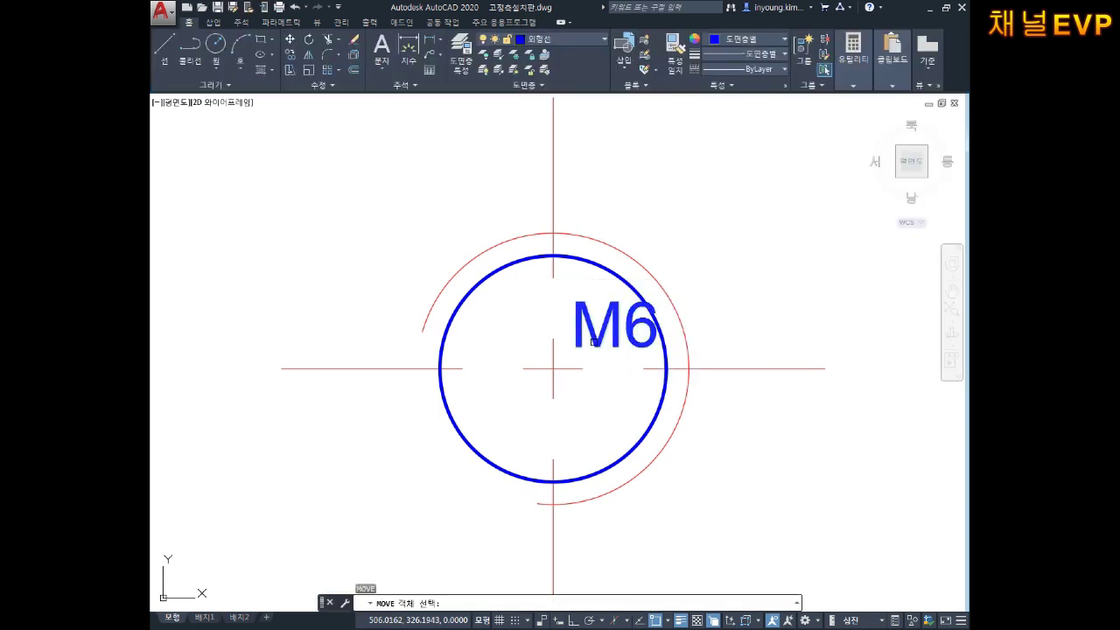
left_click(545, 350)
key("space")
left_click(551, 332)
key("Escape")
key("Escape")
key("Escape")
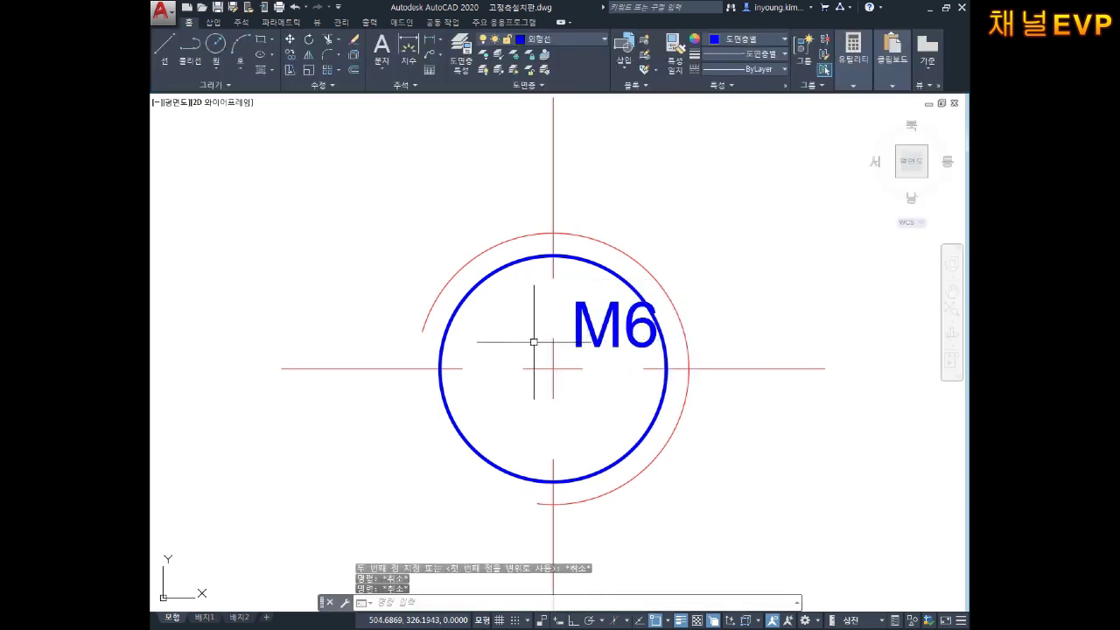
- Retry moving the M6 label, then cancel the pending command
type("m")
key("space")
left_click(589, 333)
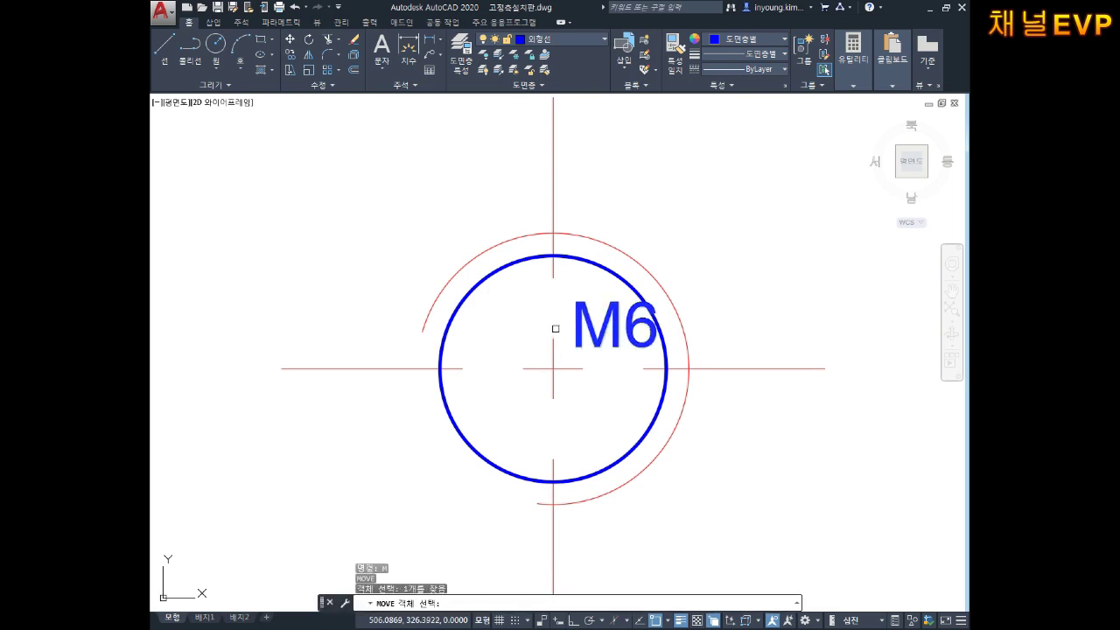
key("space")
left_click(363, 283)
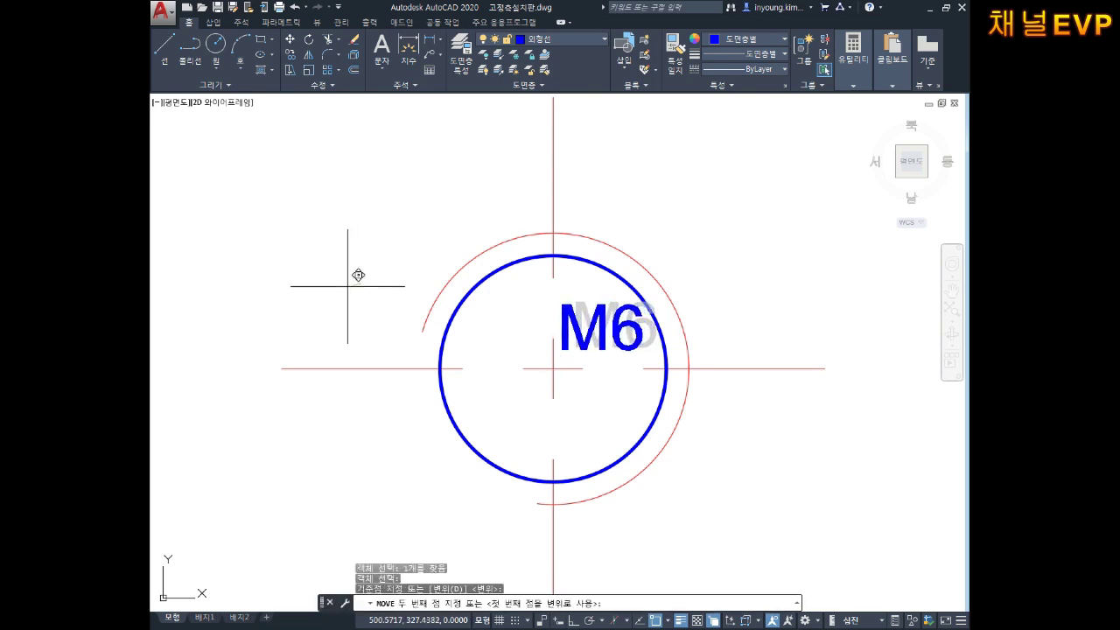
key("Escape")
key("Escape")
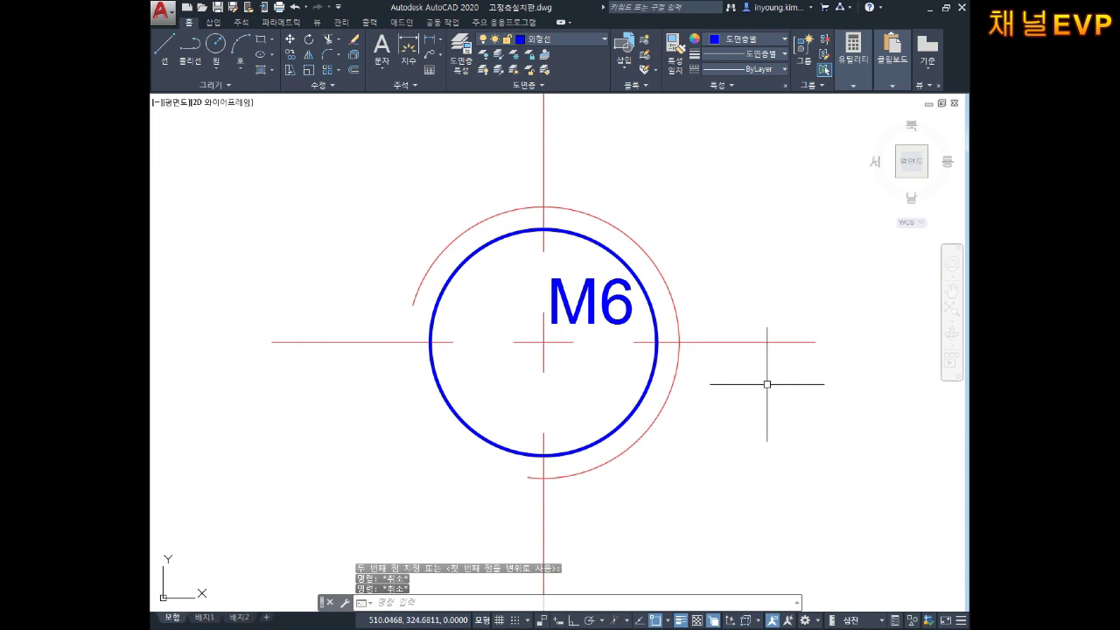
scroll(762, 380, "down", 2)
key("Escape")
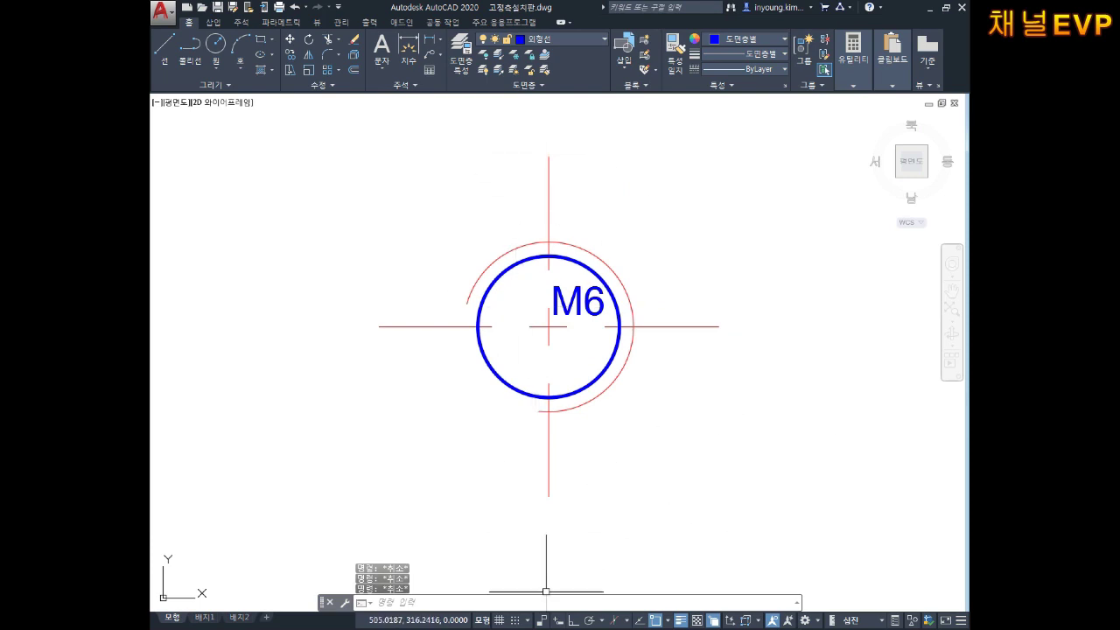
- Note '어떤도면에서도 불러서 사용할수 있는 명령어' after WB in Notepad, then return to AutoCAD
left_click(540, 629)
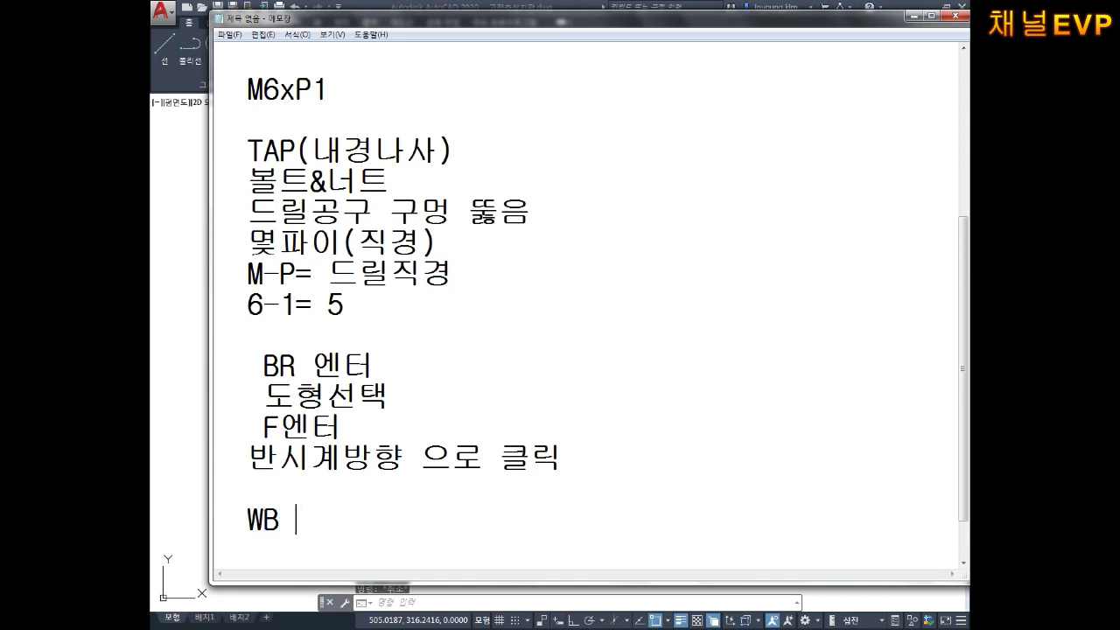
type("어떤도면")
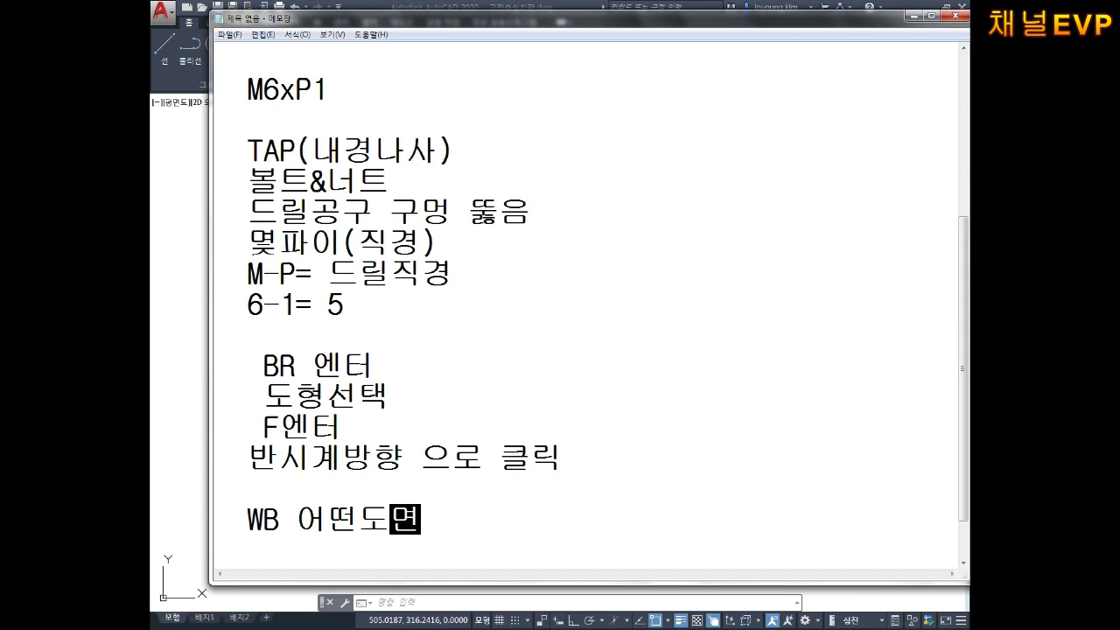
type("ㅇ")
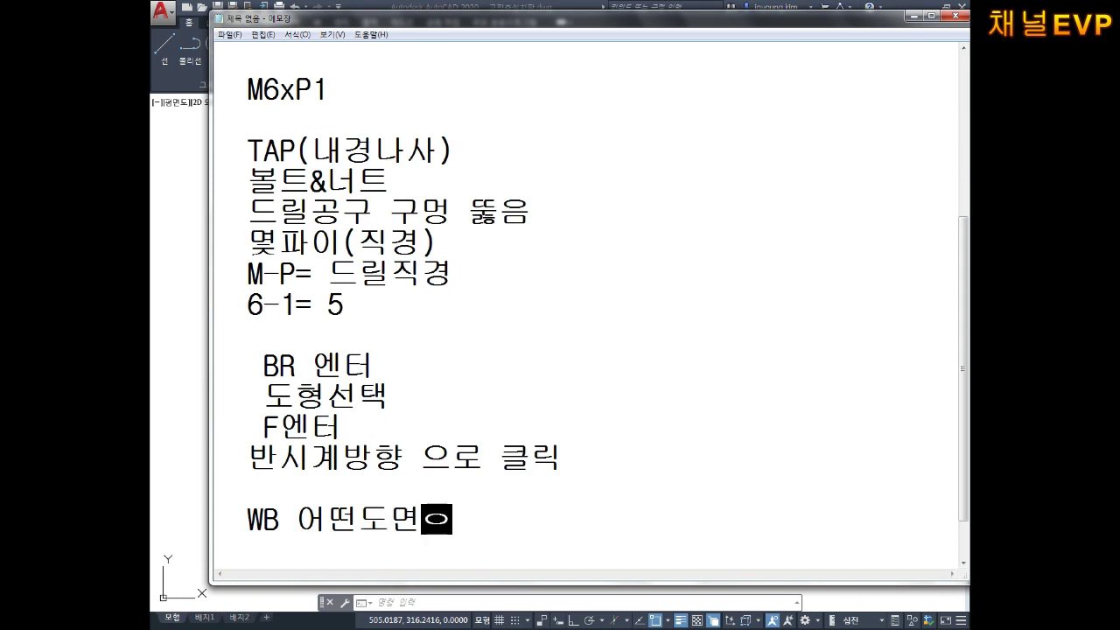
type("서도 ㅂ불러서 ㅅㅏㅇ요하")
key("BackSpace")
key("BackSpace")
key("BackSpace")
key("BackSpace")
type("ㅅㅏ용할수 이ㅆㄴㅡㄴ")
key("Return")
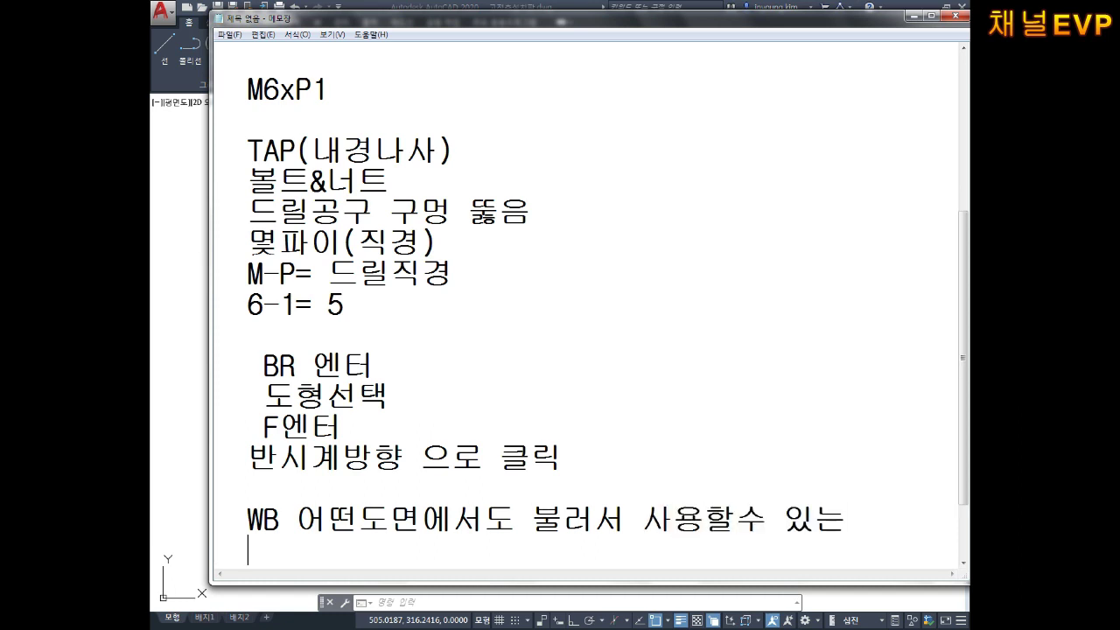
type("머")
key("BackSpace")
key("BackSpace")
type("명러ㅇ어")
key("Return")
key("Return")
key("Return")
key("Return")
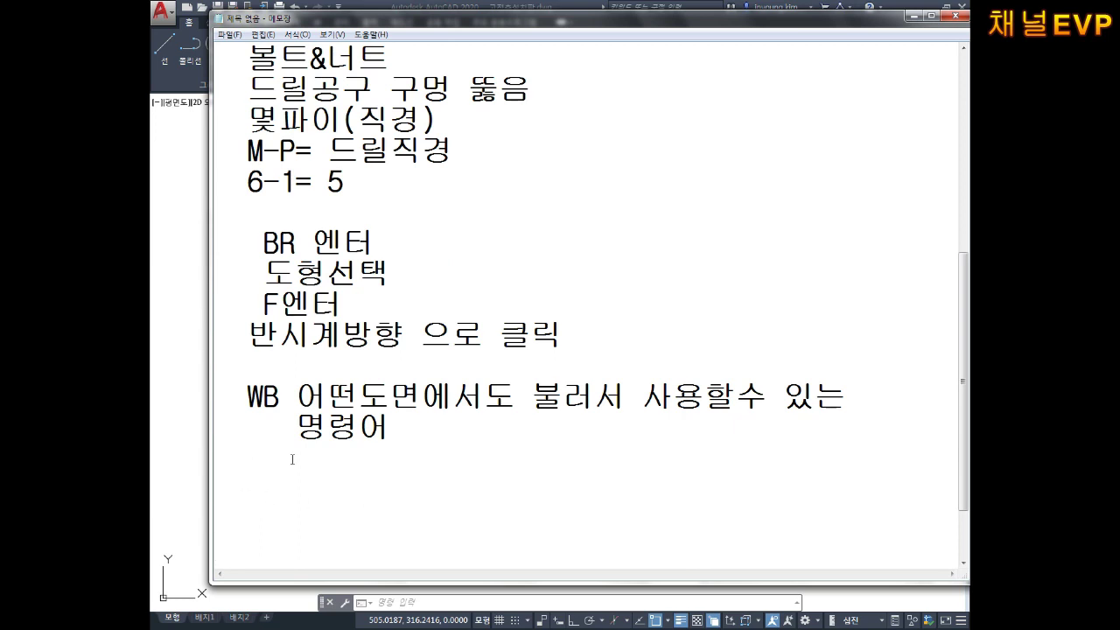
left_click(173, 440)
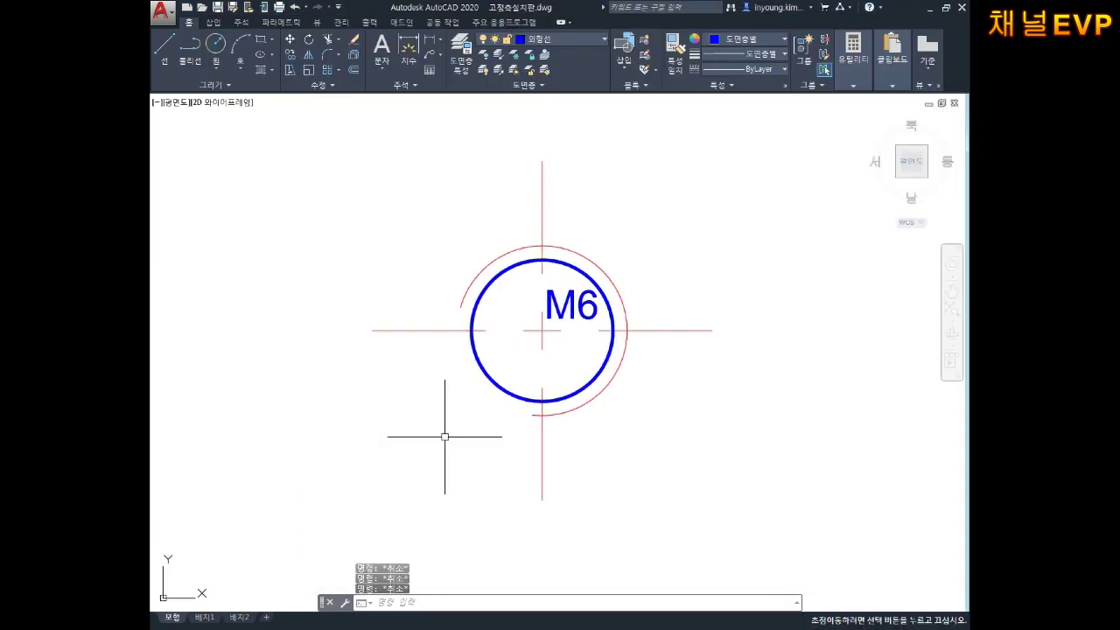
- Run WBLOCK with the base point at the hole centre and window-select the M6 symbol
type("WBLOCK")
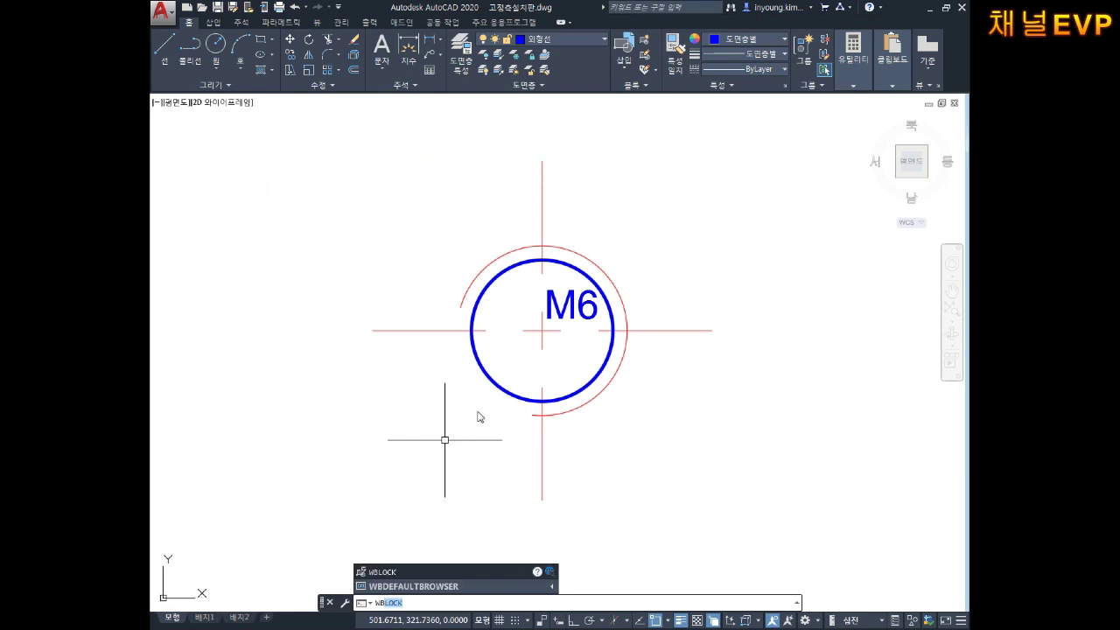
key("Return")
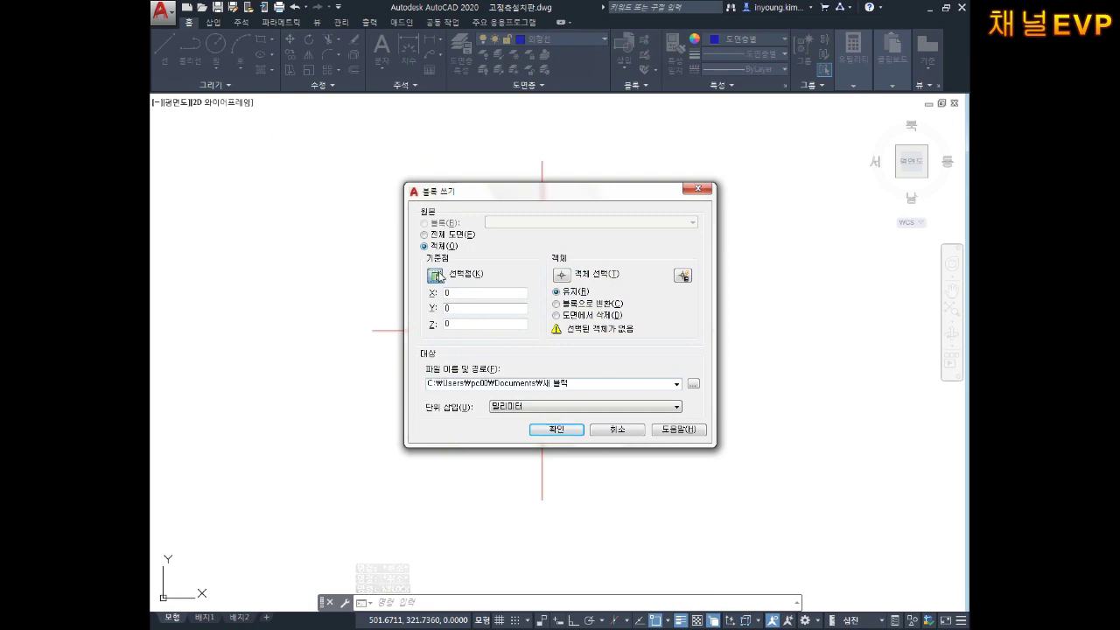
left_click(435, 274)
scroll(535, 333, "up", 3)
left_click(518, 315)
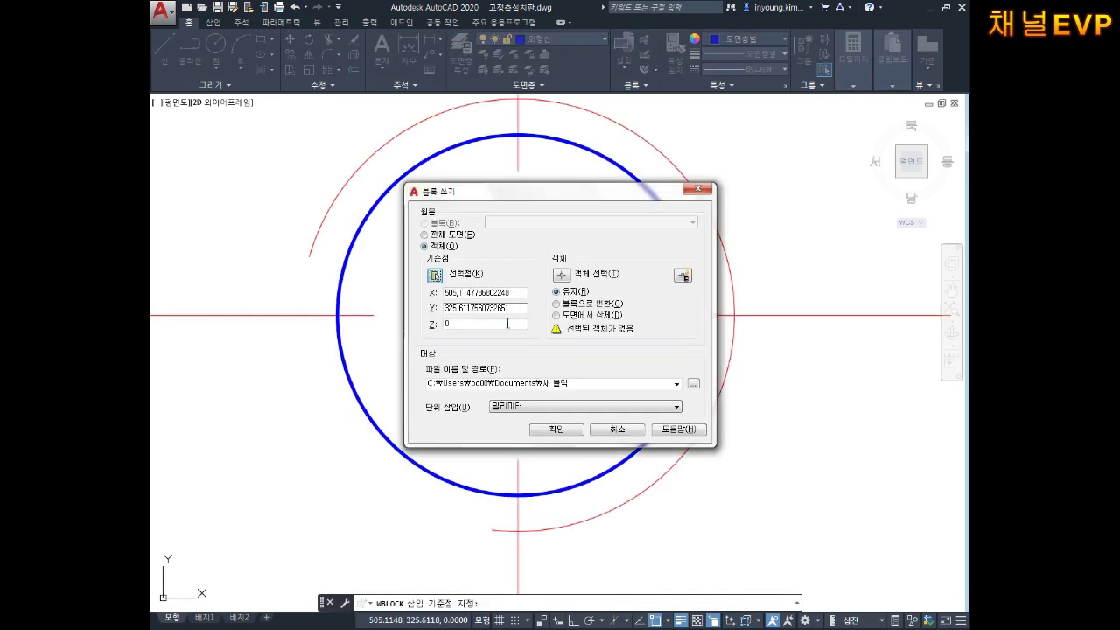
left_click(437, 275)
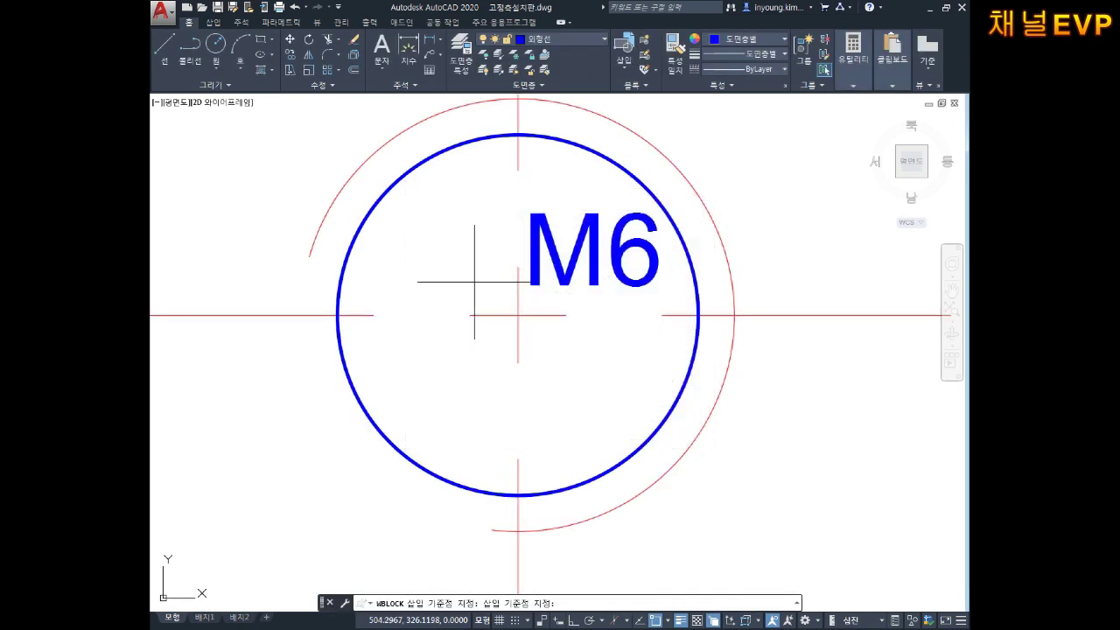
left_click(518, 315)
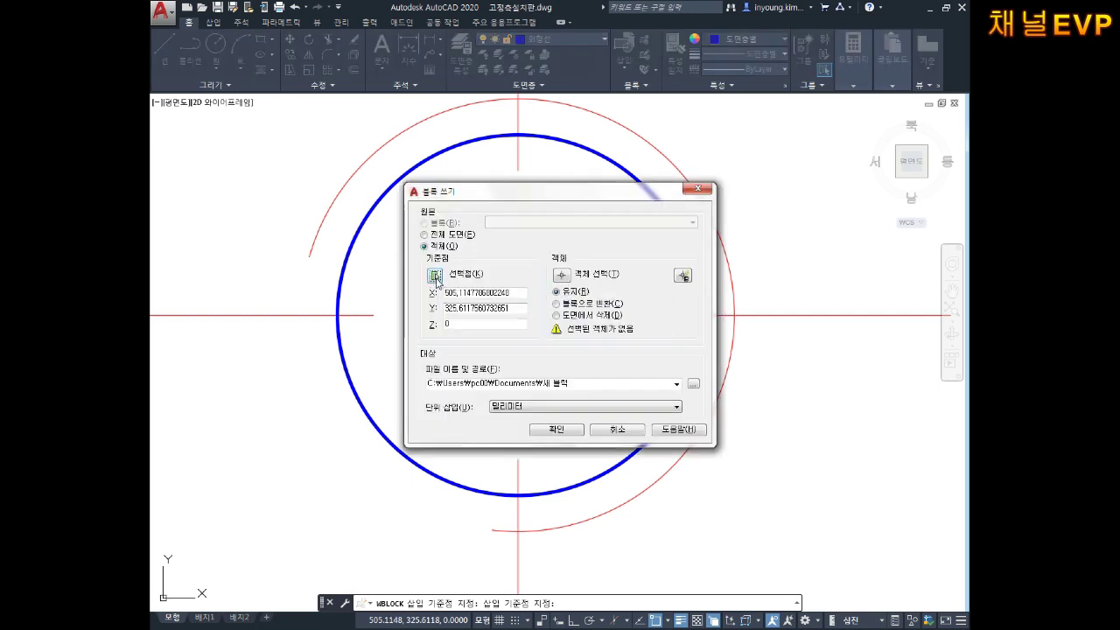
left_click(437, 276)
left_click(518, 316)
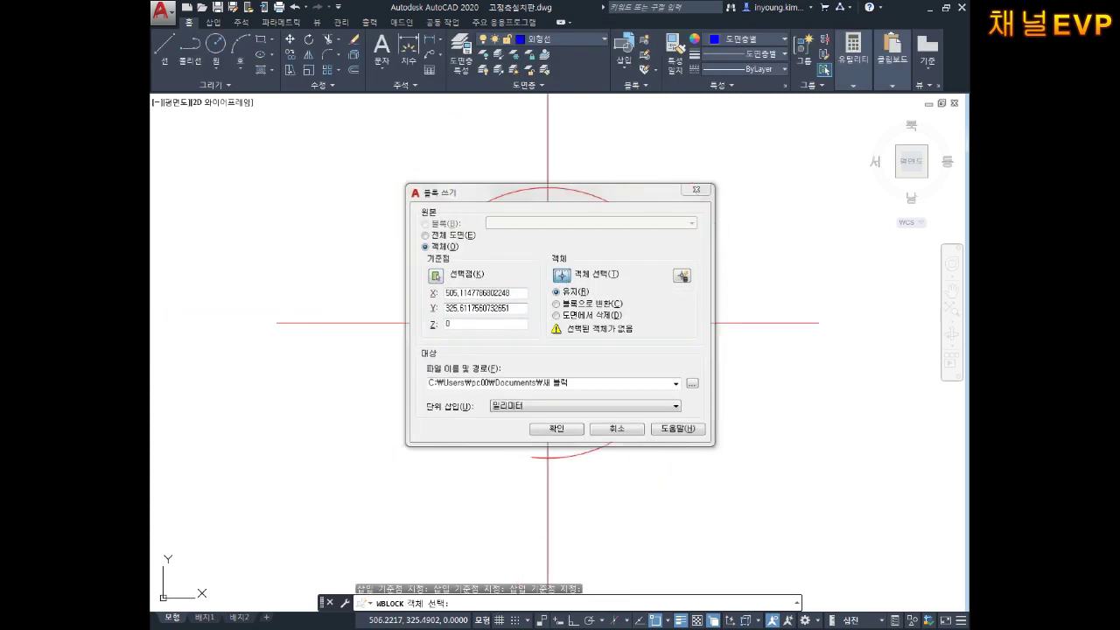
left_click(565, 276)
left_click(748, 143)
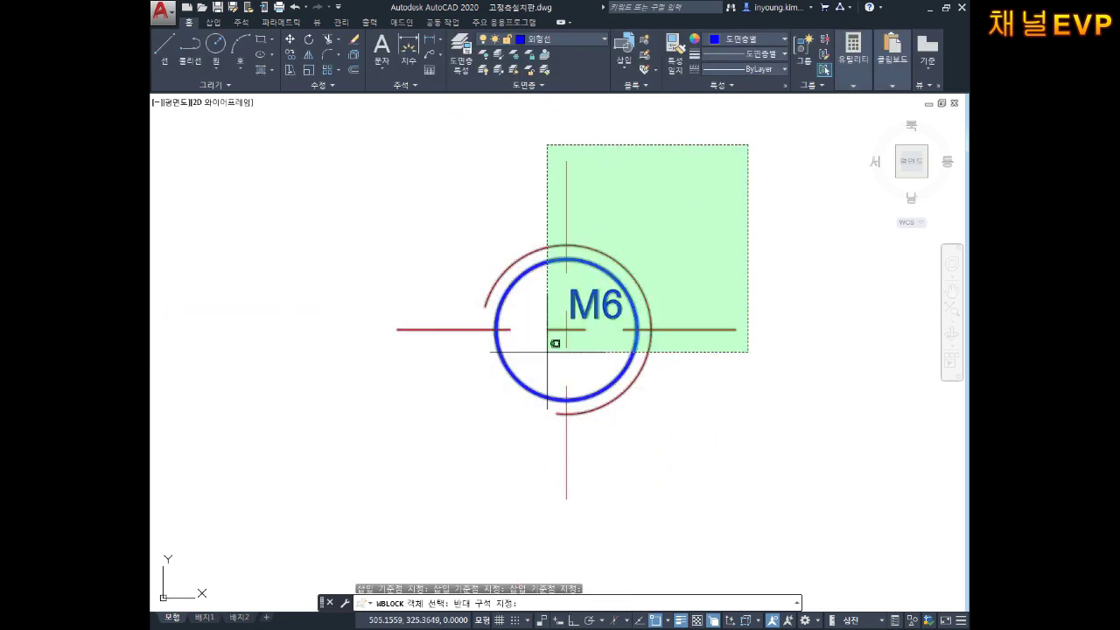